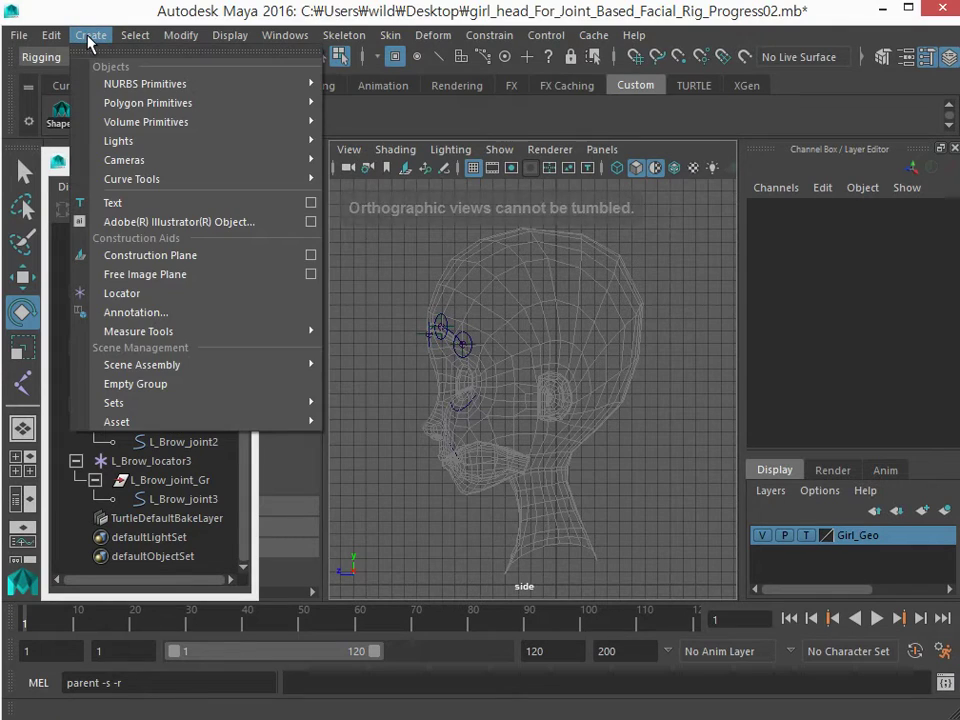
Create a four-joint chain in the side view from the neck base through the upper neck and skull base to the head top.
mouse_move(350, 35)
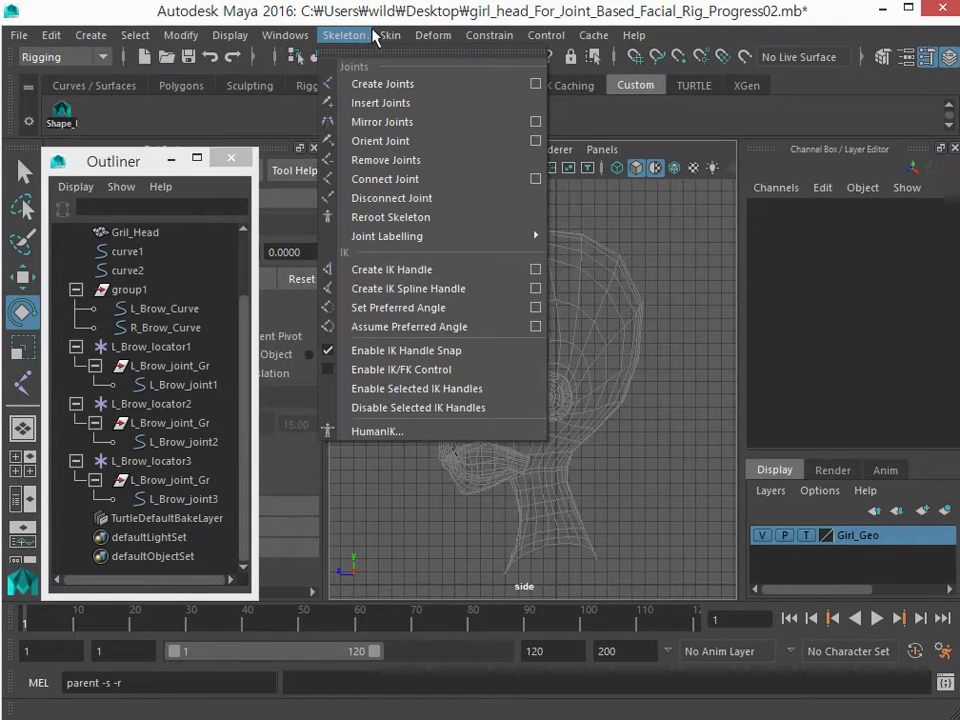
left_click(384, 87)
left_click(555, 545)
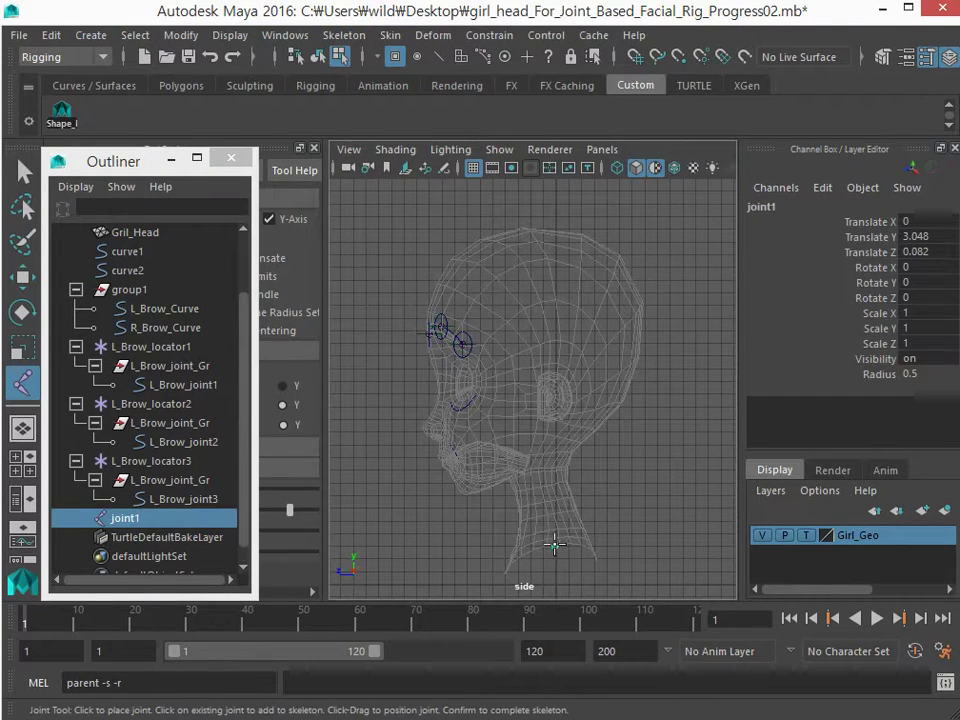
left_click(537, 467)
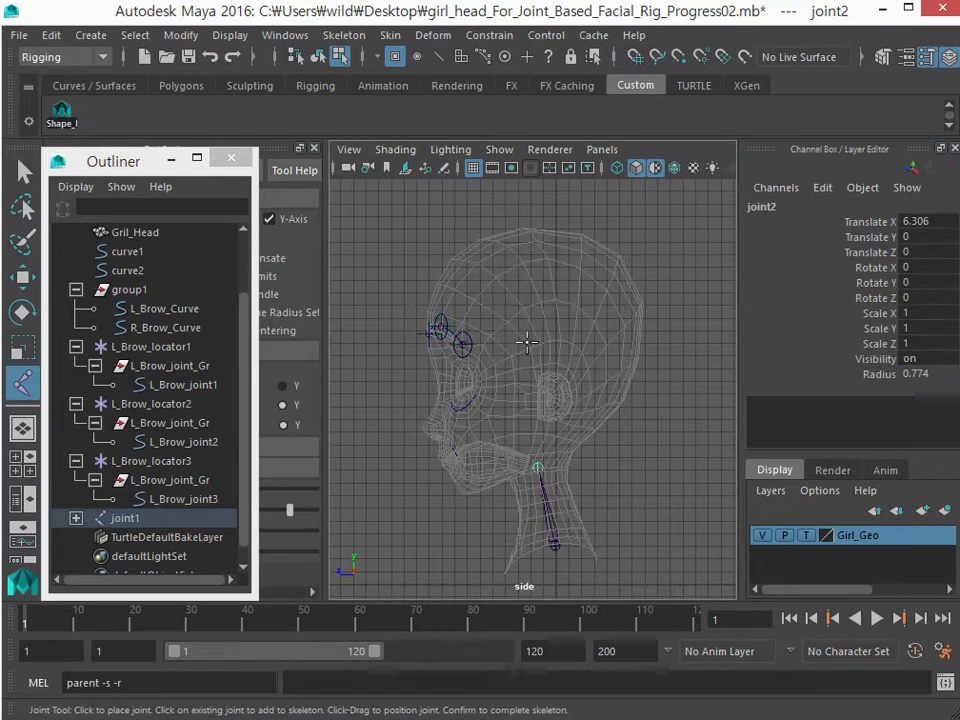
left_click(531, 428)
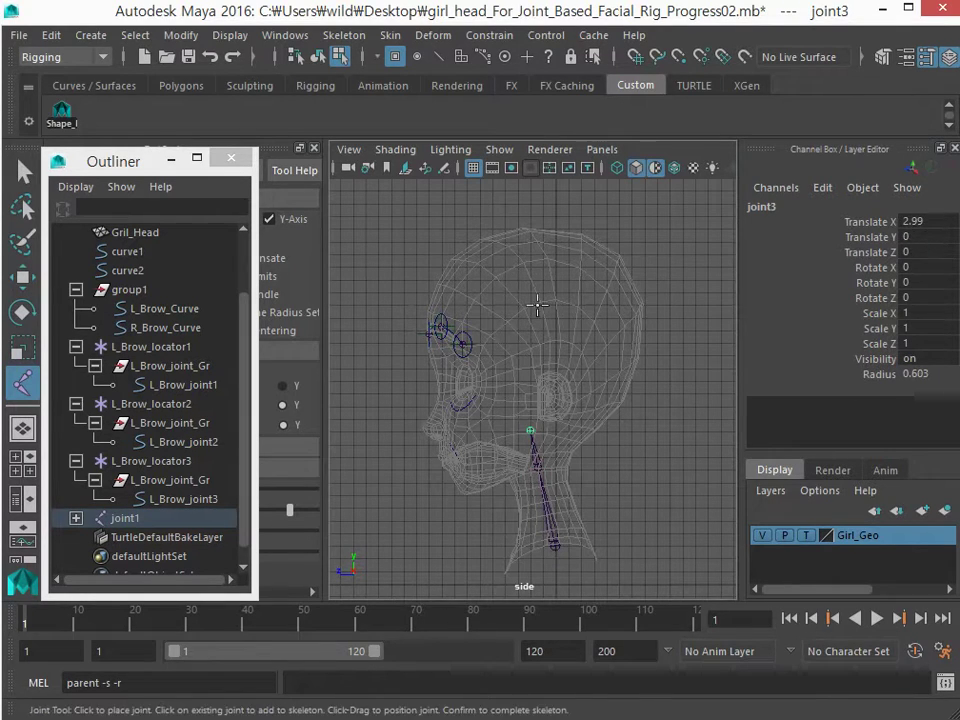
left_click(538, 254)
key("e")
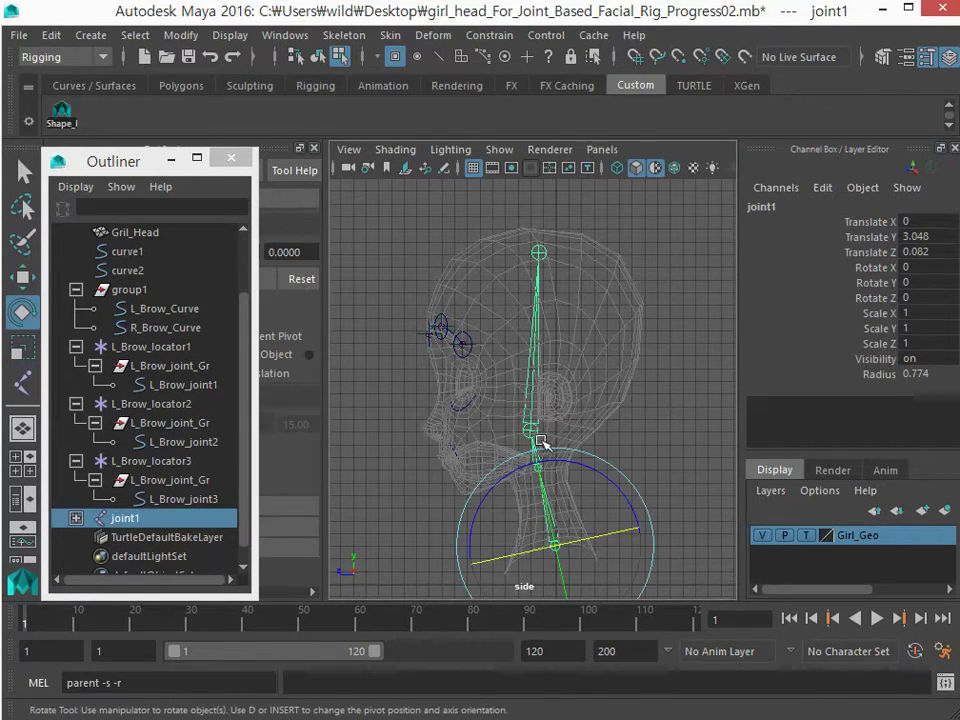
Create a separate two-joint jaw chain running from the back of the jaw to the chin.
key("y")
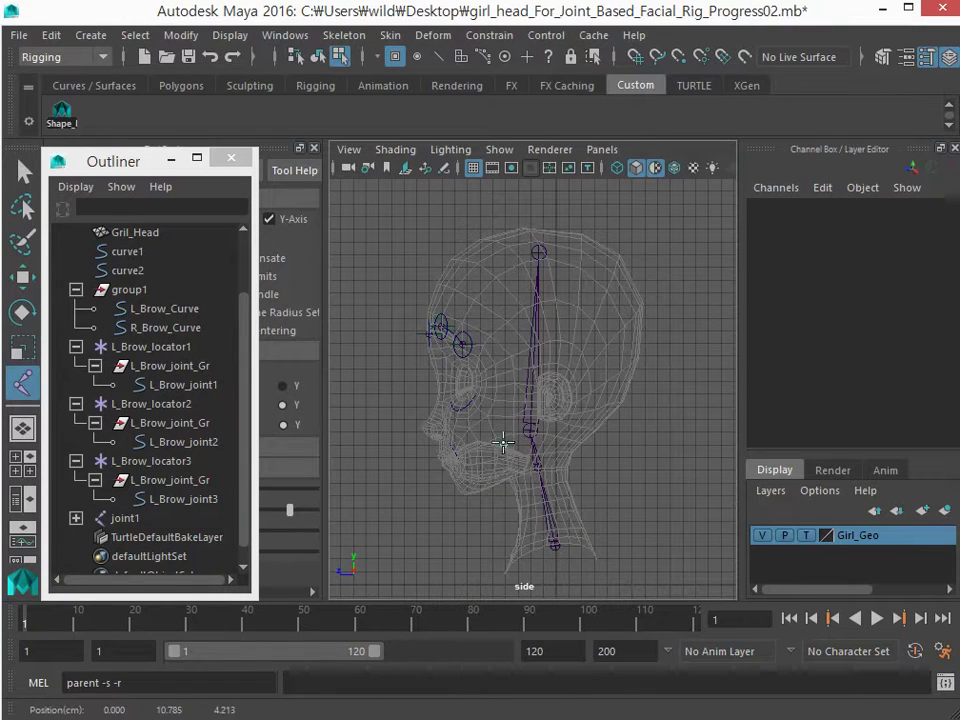
left_click(506, 443)
left_click(462, 478)
key("e")
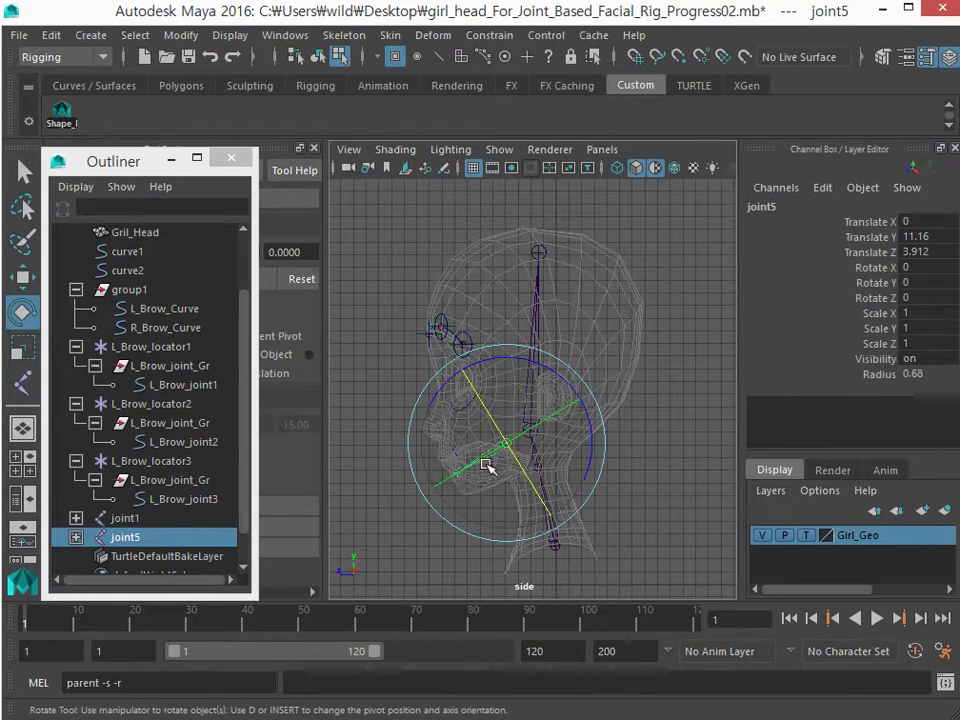
Parent the jaw chain to the head joint at the base of the skull in the perspective view.
scroll(529, 489, "up", 5)
left_click_drag(521, 489, 521, 486, "alt")
middle_click_drag(521, 489, 561, 394, "alt")
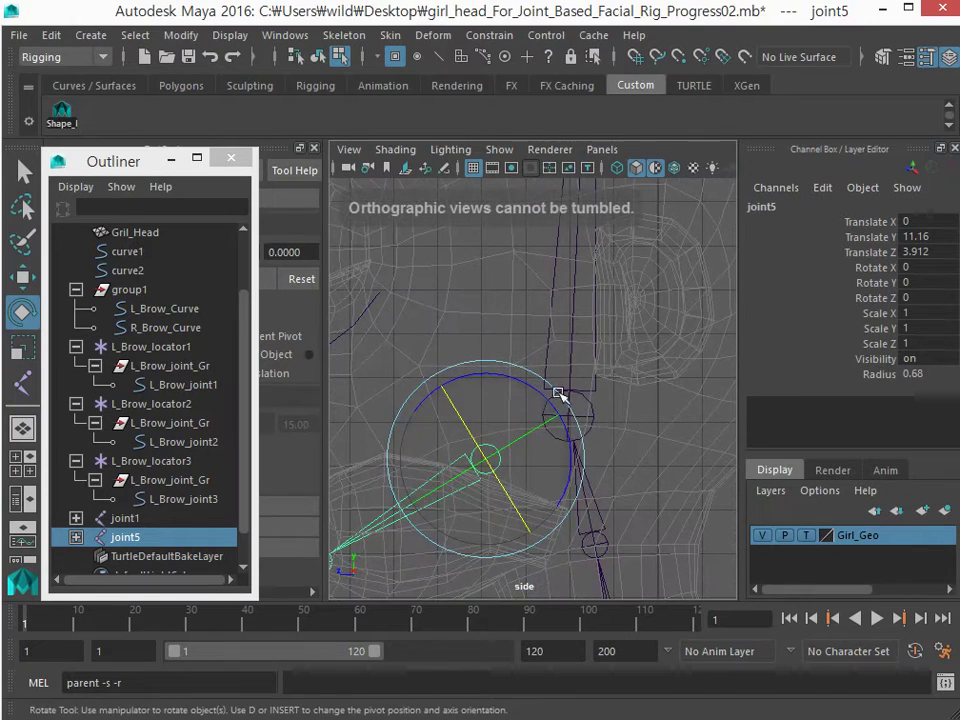
key("q")
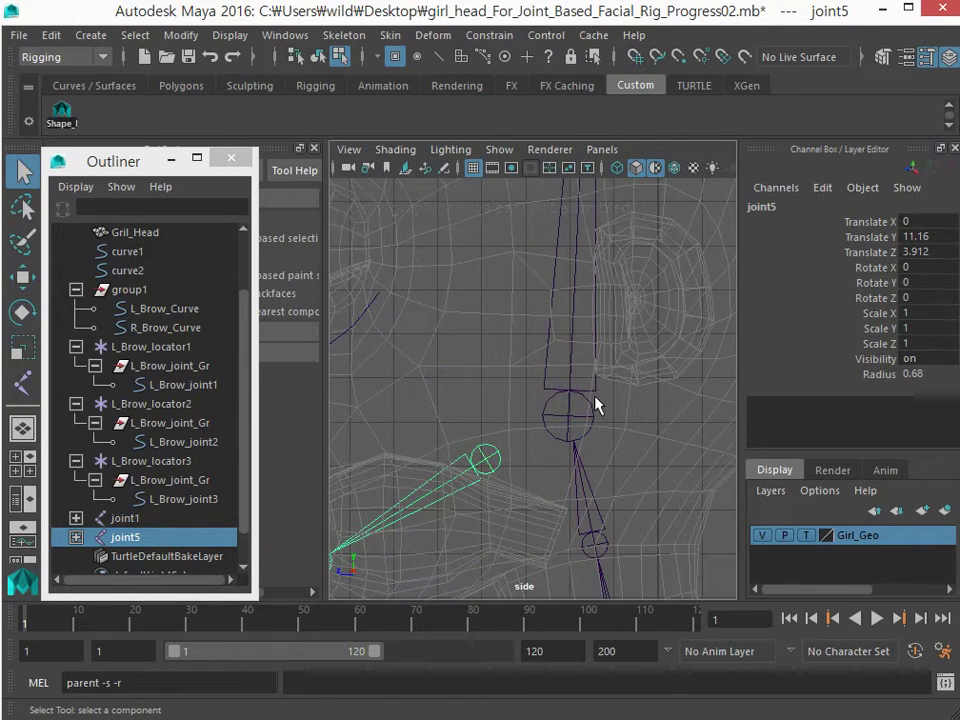
key("space")
left_click_drag(558, 393, 615, 405)
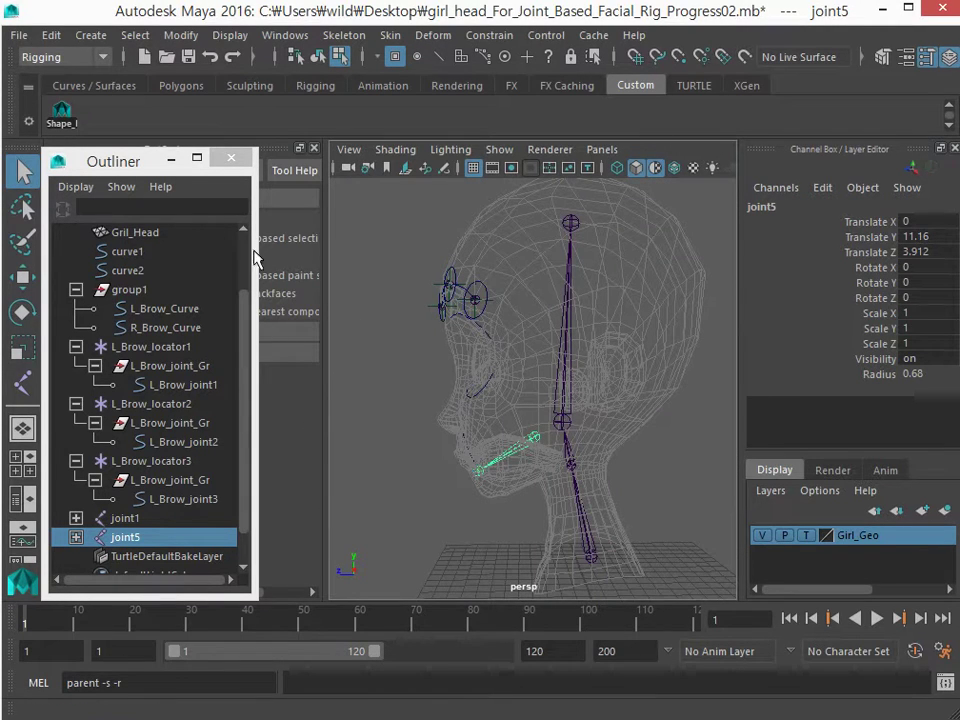
key("F8")
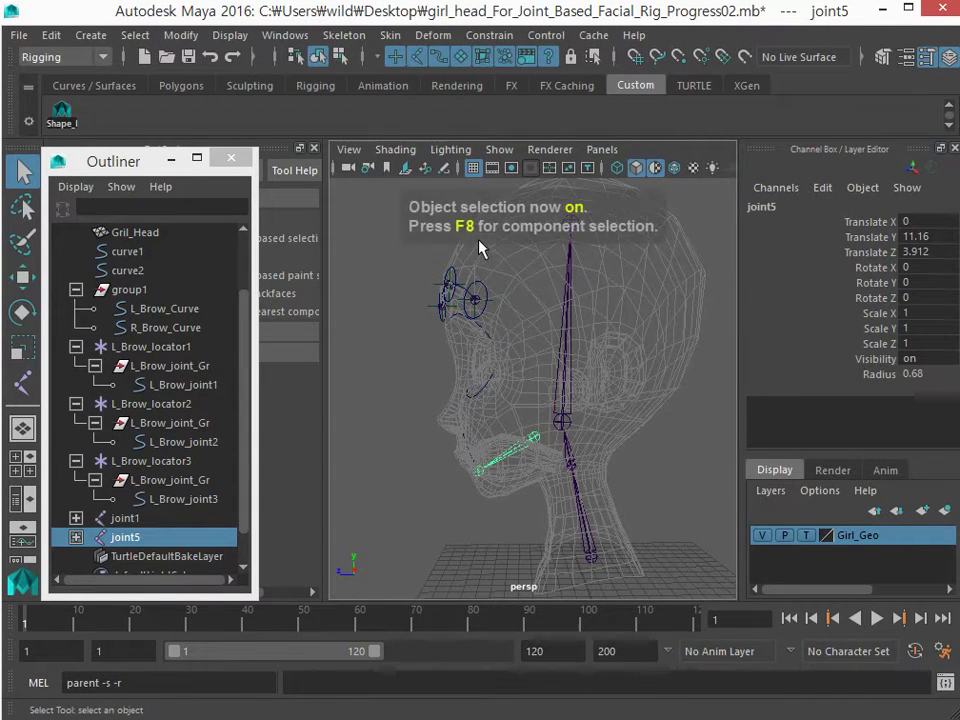
left_click_drag(612, 403, 611, 403, "shift")
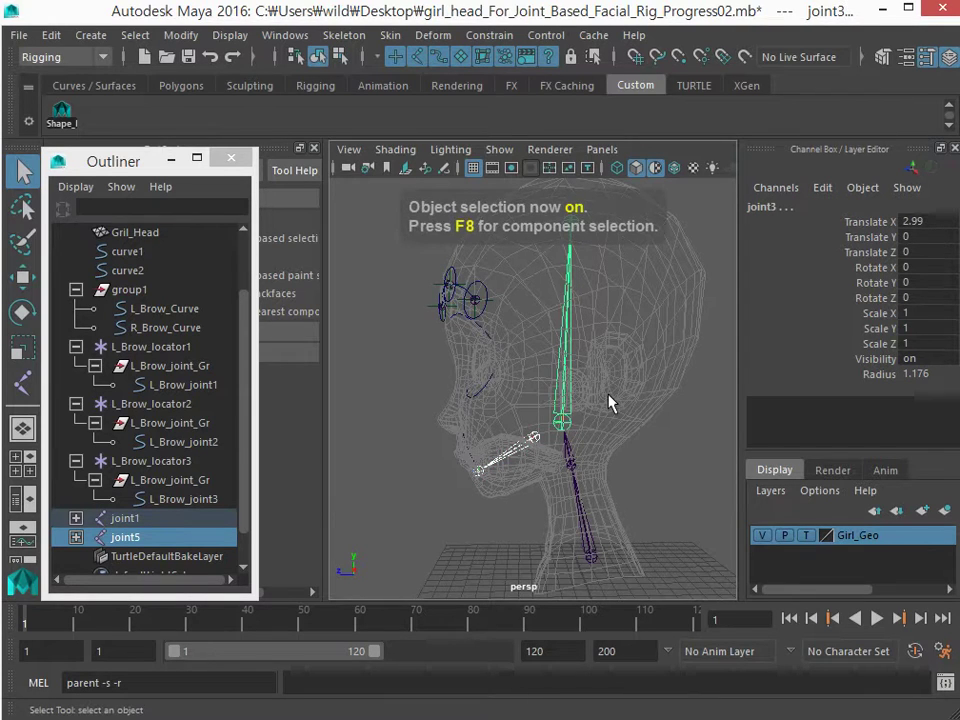
key("p")
left_click(550, 400)
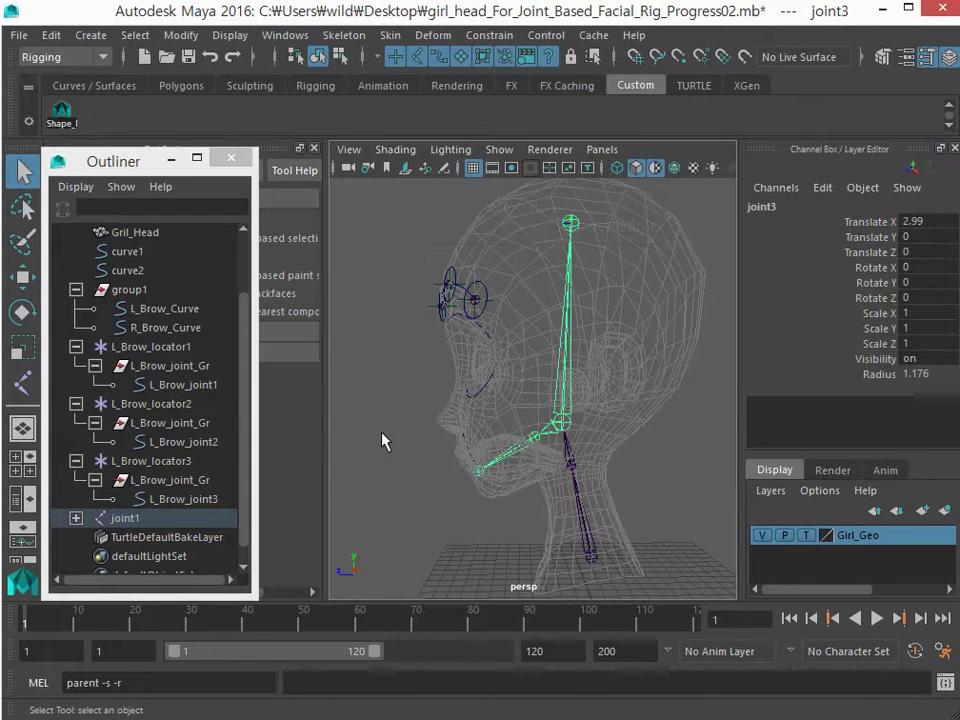
Clear the selection and collapse the hierarchies of group1 and the three L_Brow locators in the Outliner.
left_click(386, 439)
left_click_drag(471, 429, 450, 432, "alt")
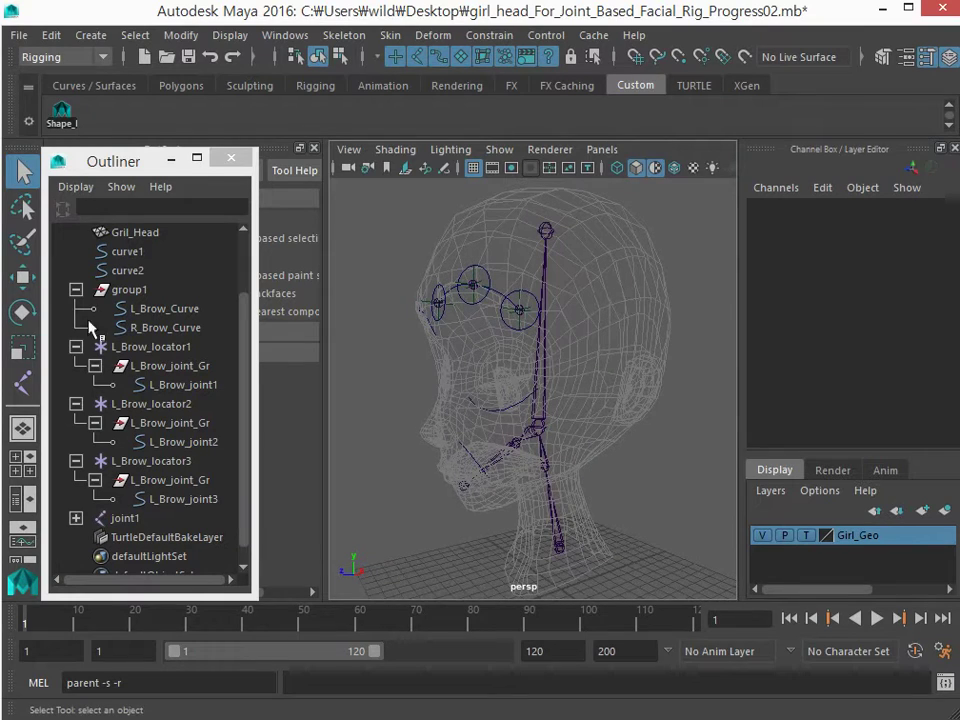
left_click(75, 290)
left_click(75, 327)
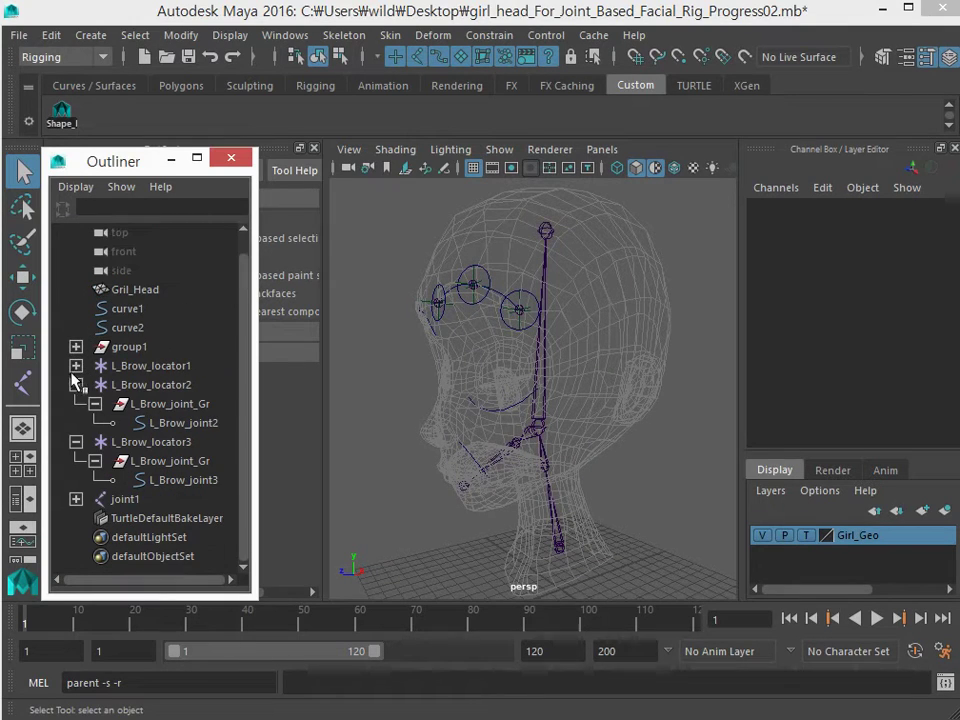
left_click(75, 384)
left_click(75, 422)
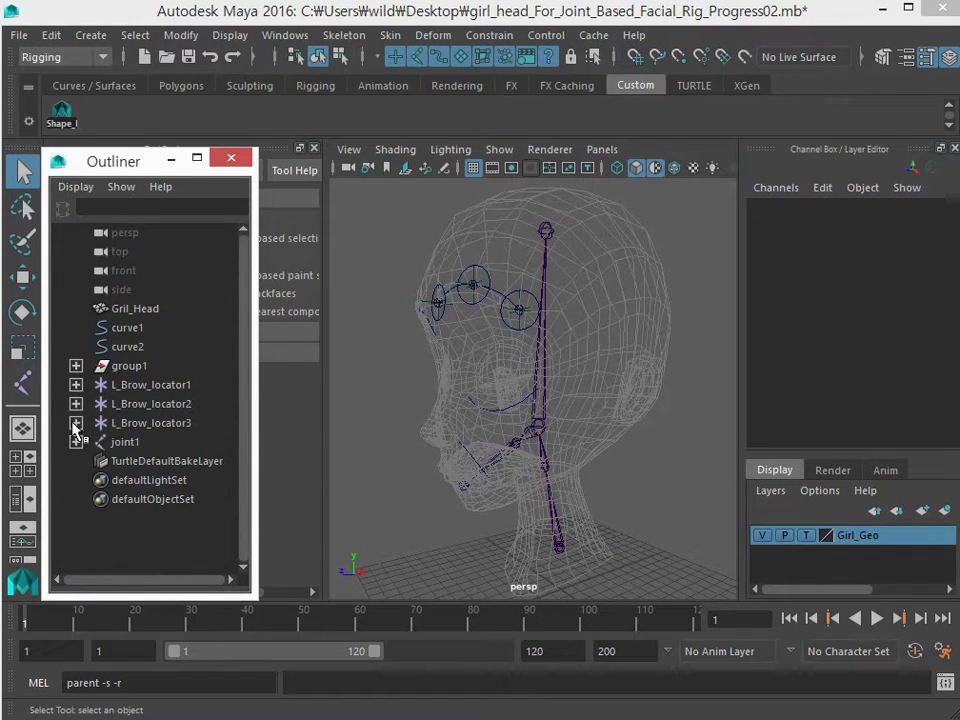
Rename the brow curves' group1 as Facial_Rig_Curve_Gr.
left_click(125, 368)
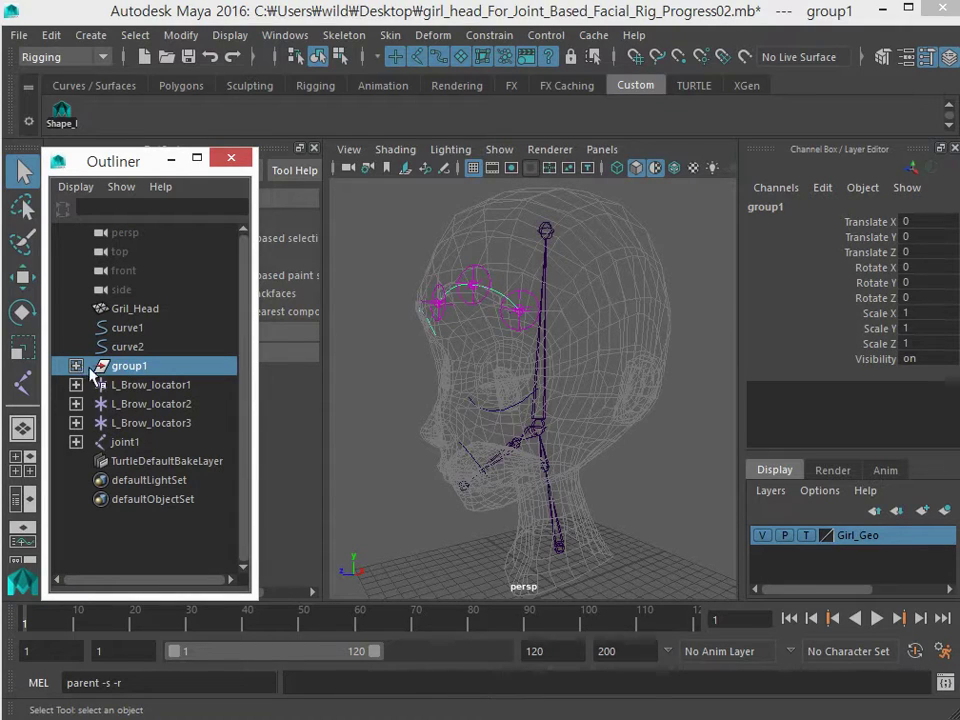
left_click(76, 366)
left_click(76, 366)
double_click(125, 367)
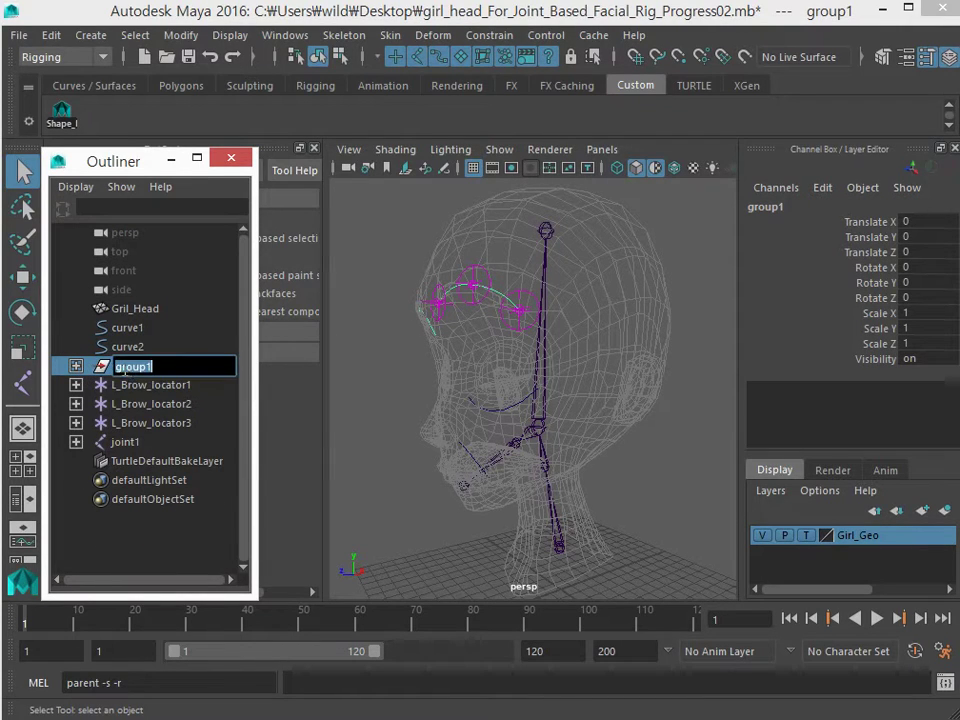
left_click(129, 368)
type("Curve")
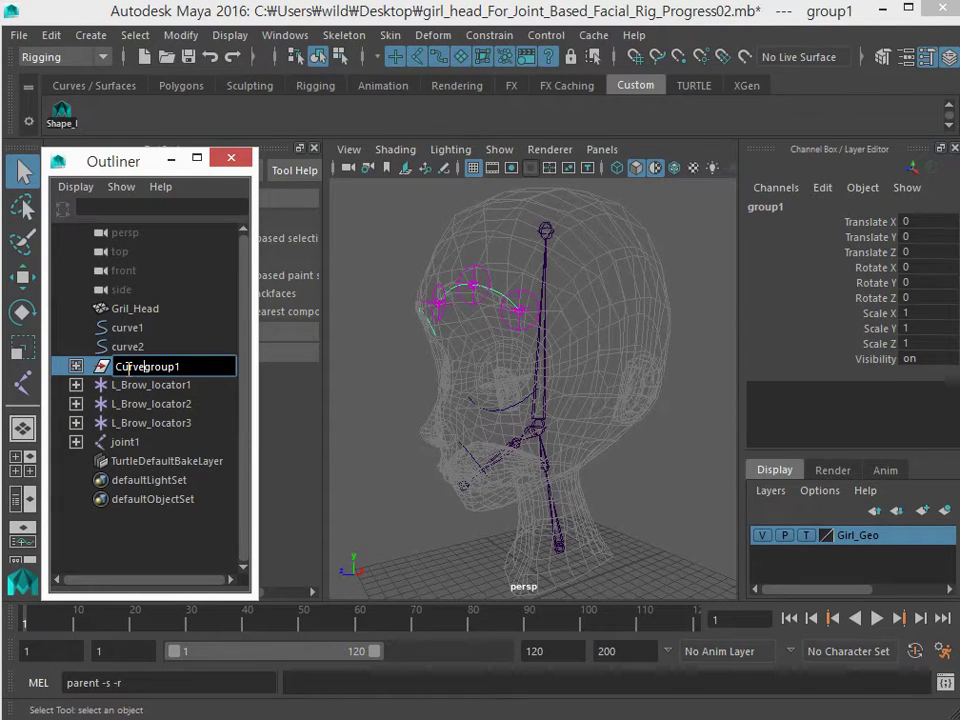
type("Facial")
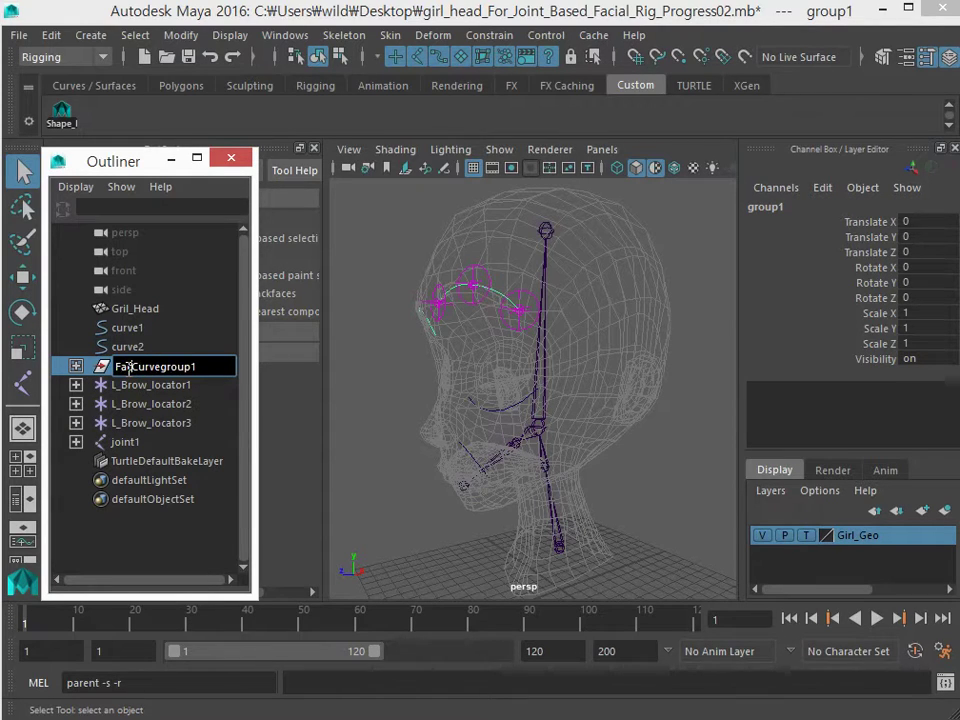
type("_")
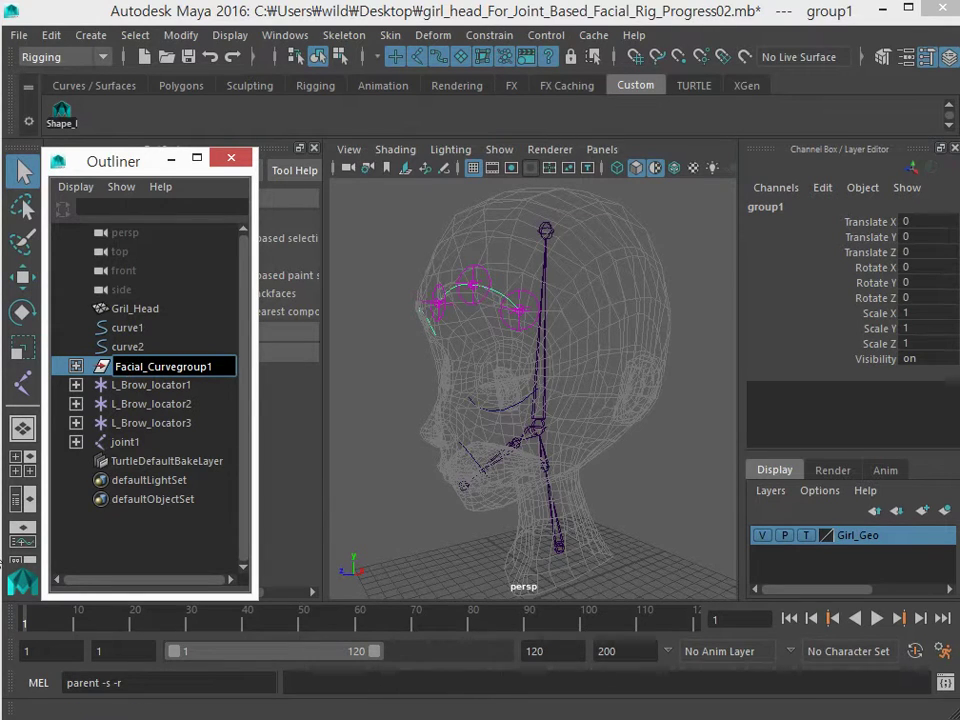
type("Rig_")
key("Return")
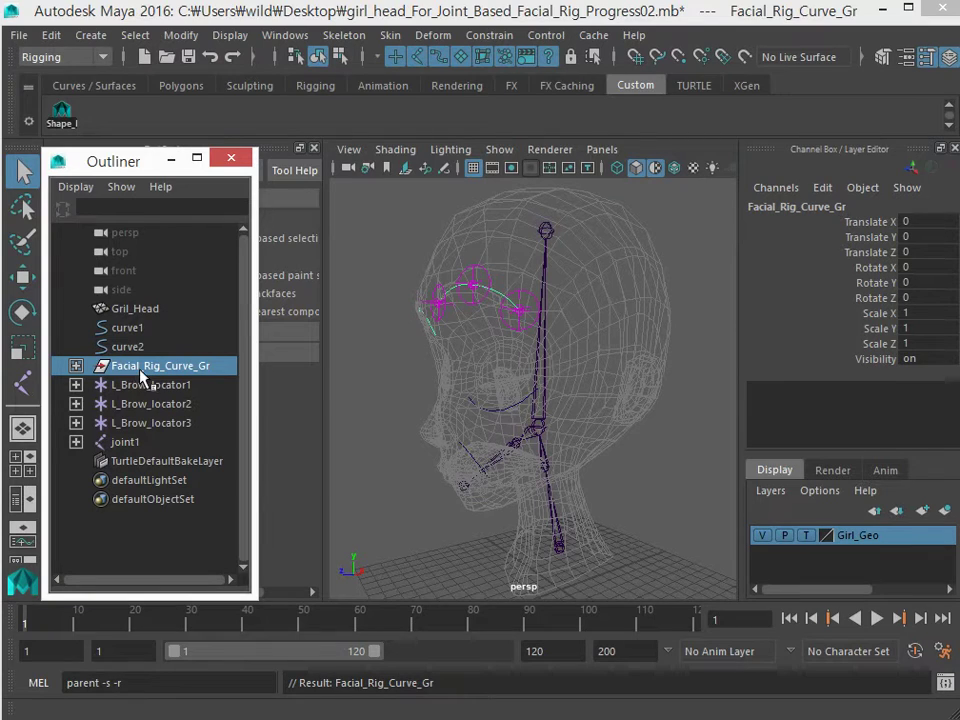
Parent curve1 and curve2 under the Facial_Rig_Curve_Gr group.
left_click_drag(120, 328, 122, 347)
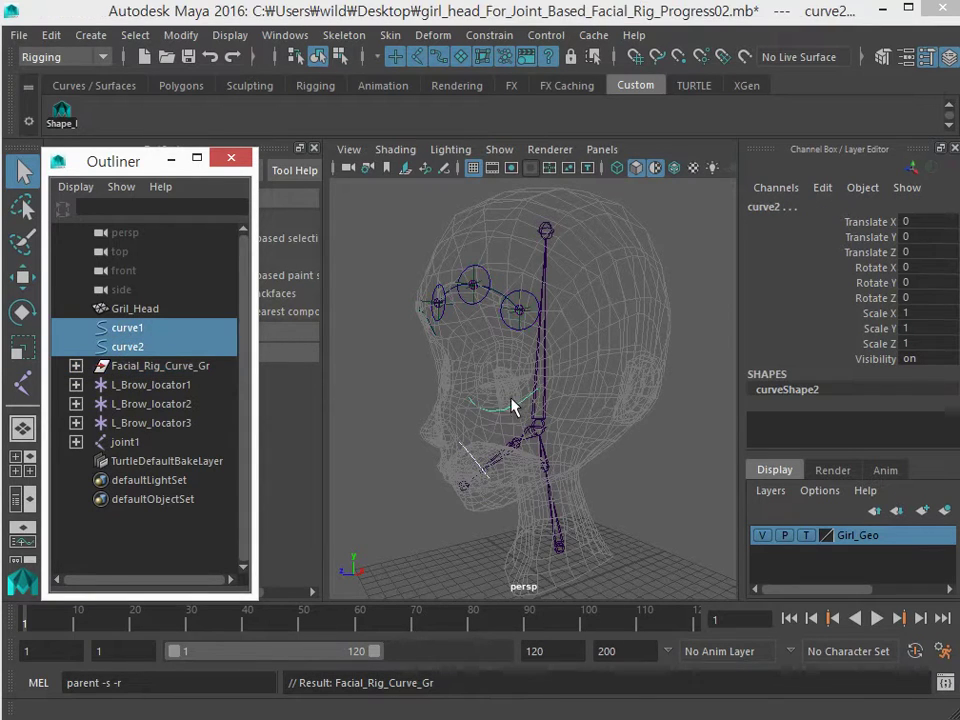
left_click_drag(521, 414, 600, 400, "alt")
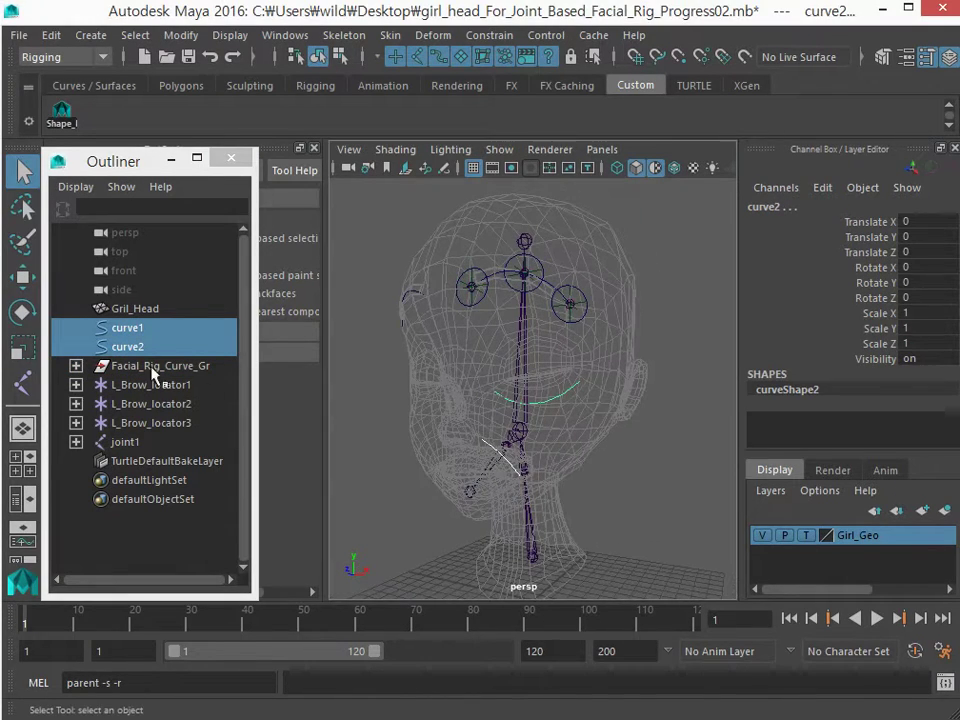
middle_click_drag(130, 350, 140, 368)
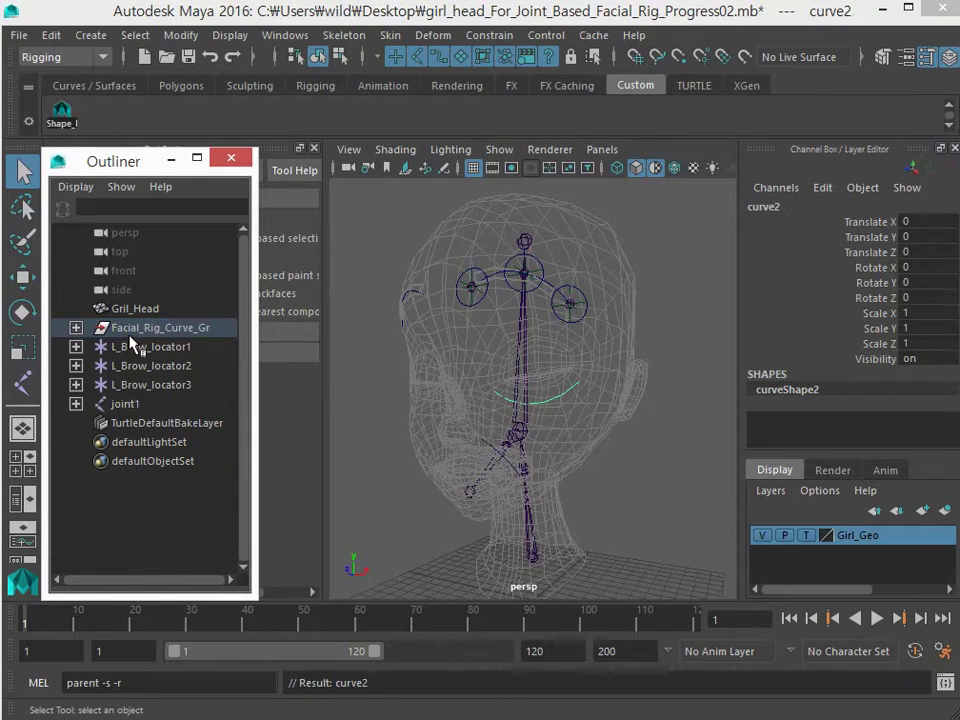
left_click(133, 330)
Group L_Brow_locator1, L_Brow_locator2 and L_Brow_locator3 together and expand the new group.
left_click_drag(489, 349, 540, 342, "alt")
left_click_drag(152, 346, 195, 388)
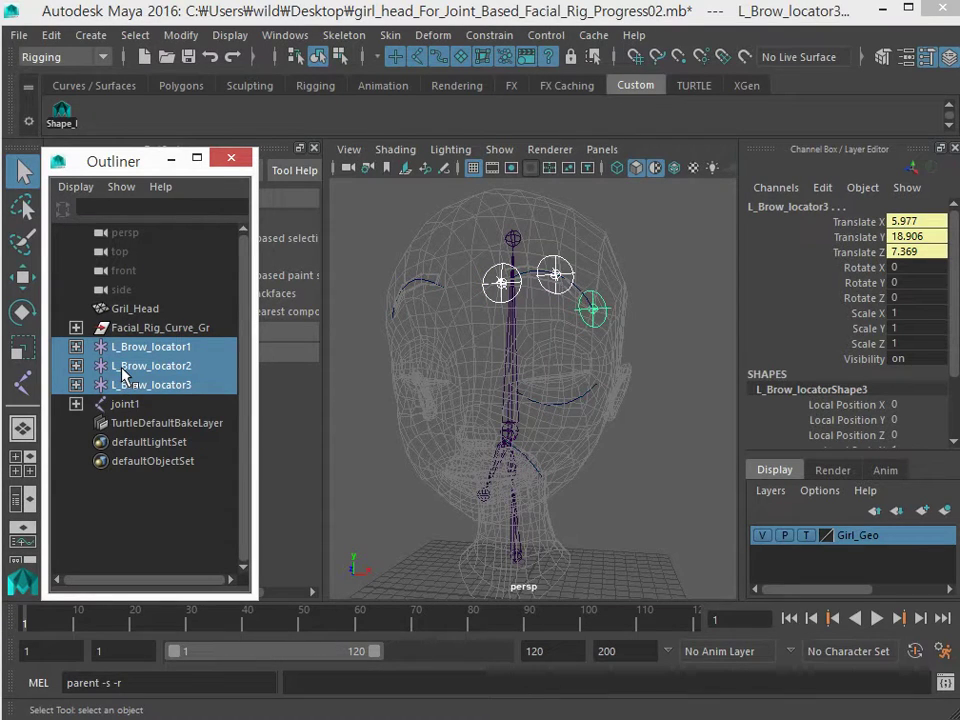
key("ctrl+g")
left_click(75, 366)
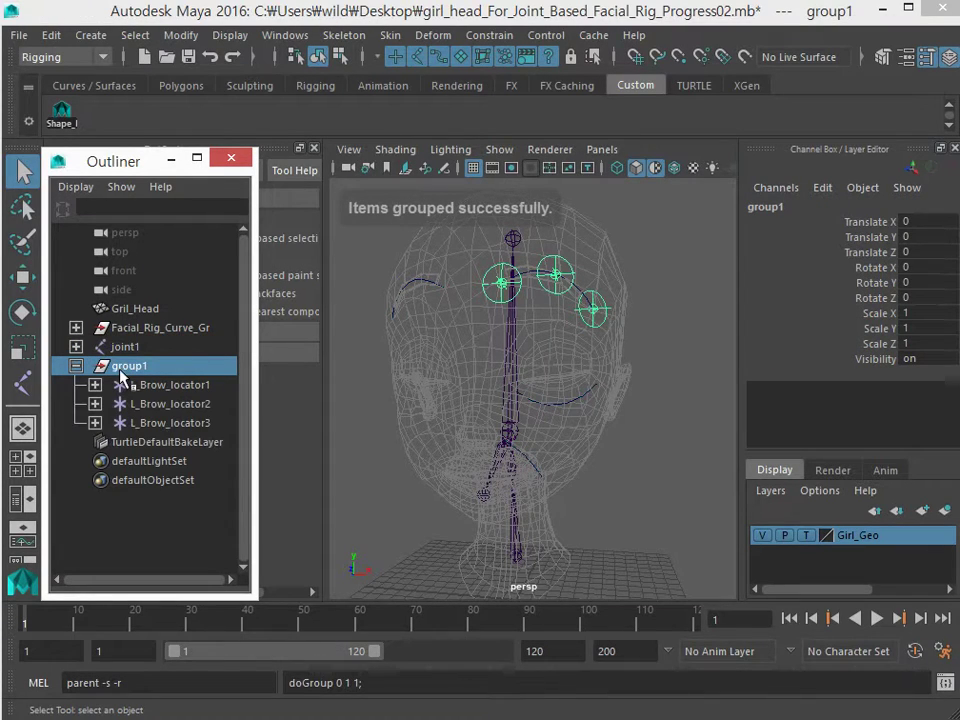
Rename the brow locators' group as Facial_Rig_CTRL_Gr, reusing the curve group's name, and collapse it.
double_click(126, 368)
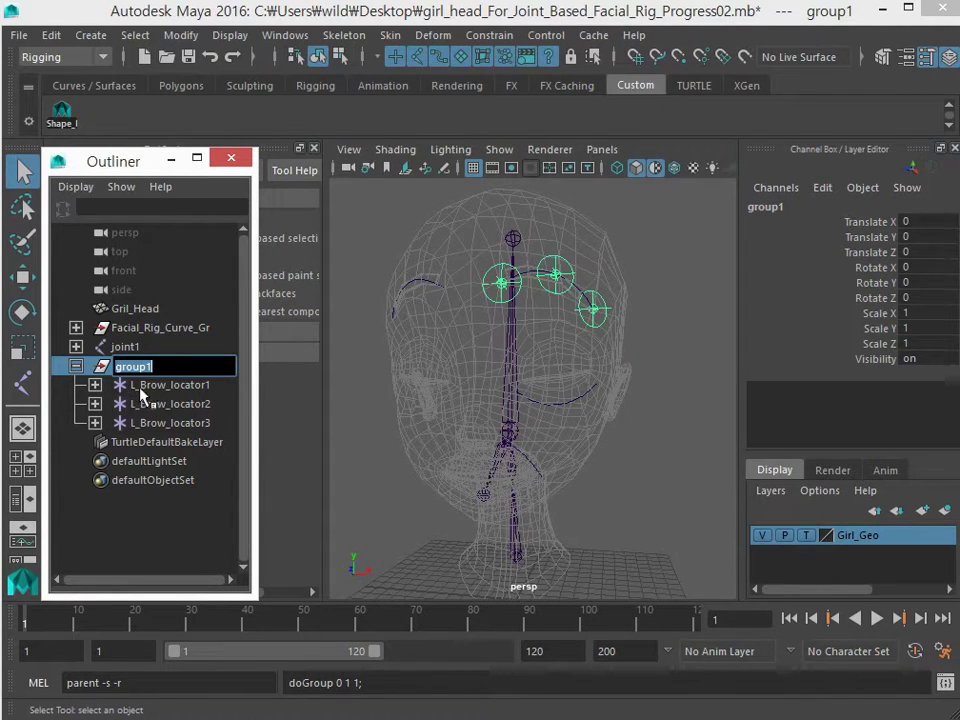
double_click(152, 330)
key("ctrl+c")
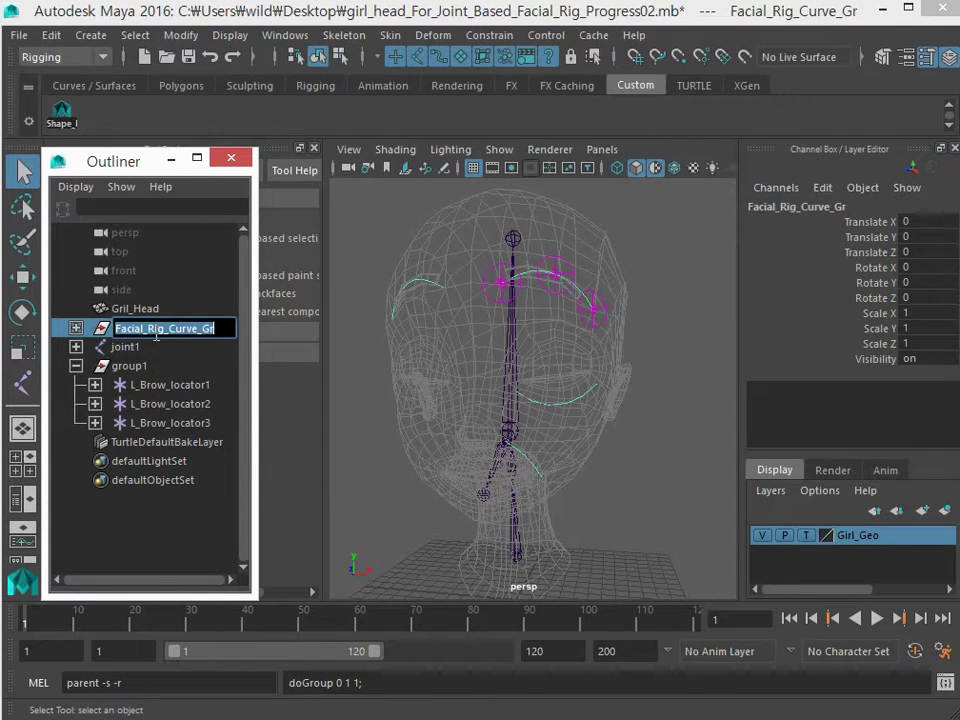
double_click(150, 366)
key("ctrl+v")
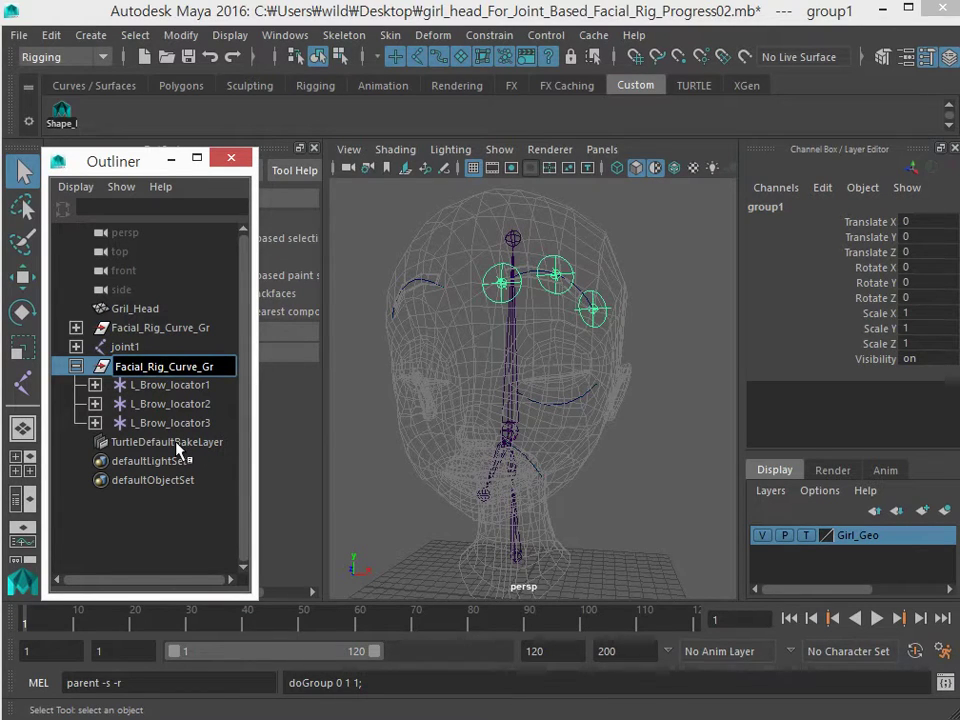
key("Left")
key("Left")
key("Left")
key("Left")
key("BackSpace")
key("BackSpace")
key("BackSpace")
key("BackSpace")
type("CR")
key("BackSpace")
type("TRL")
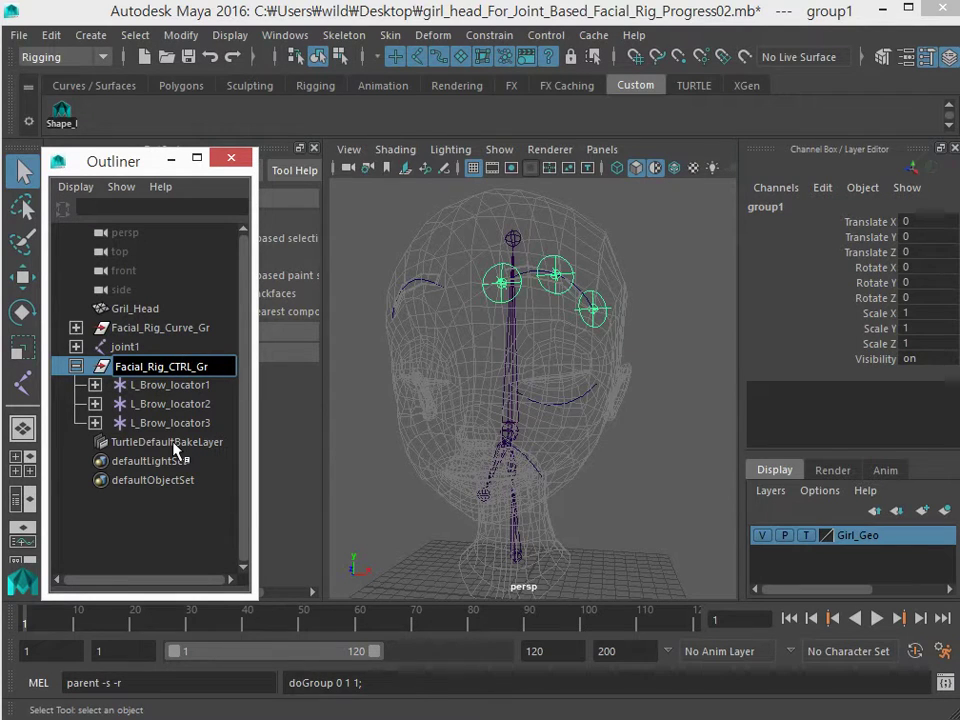
key("Return")
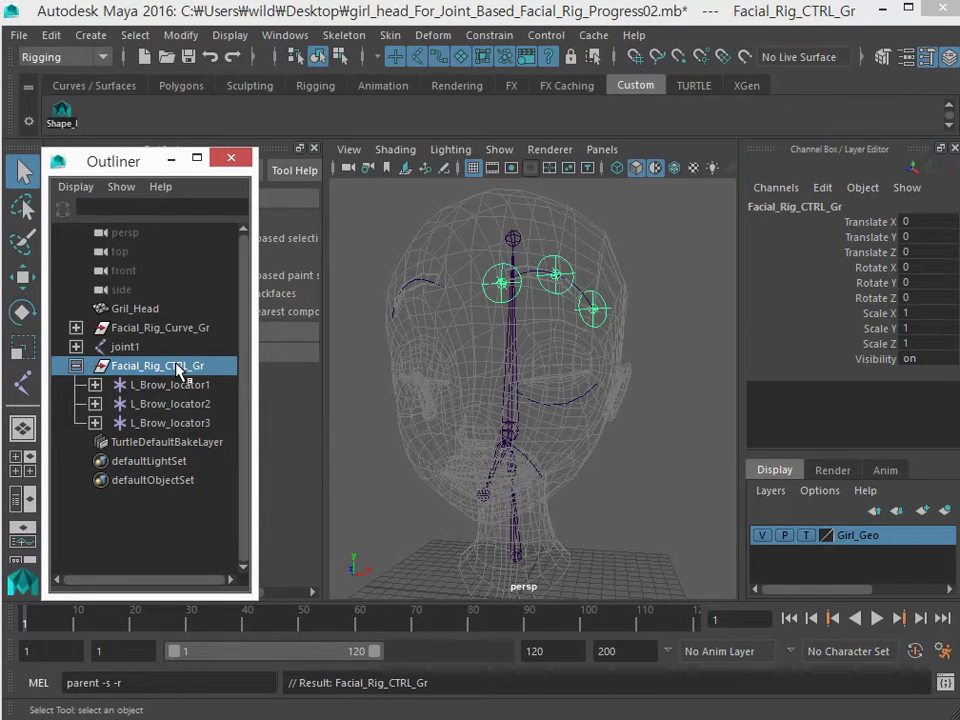
left_click(76, 366)
Expand the joint1 hierarchy down to joint3's children and check which joints cover the neck, head and jaw.
left_click(115, 350)
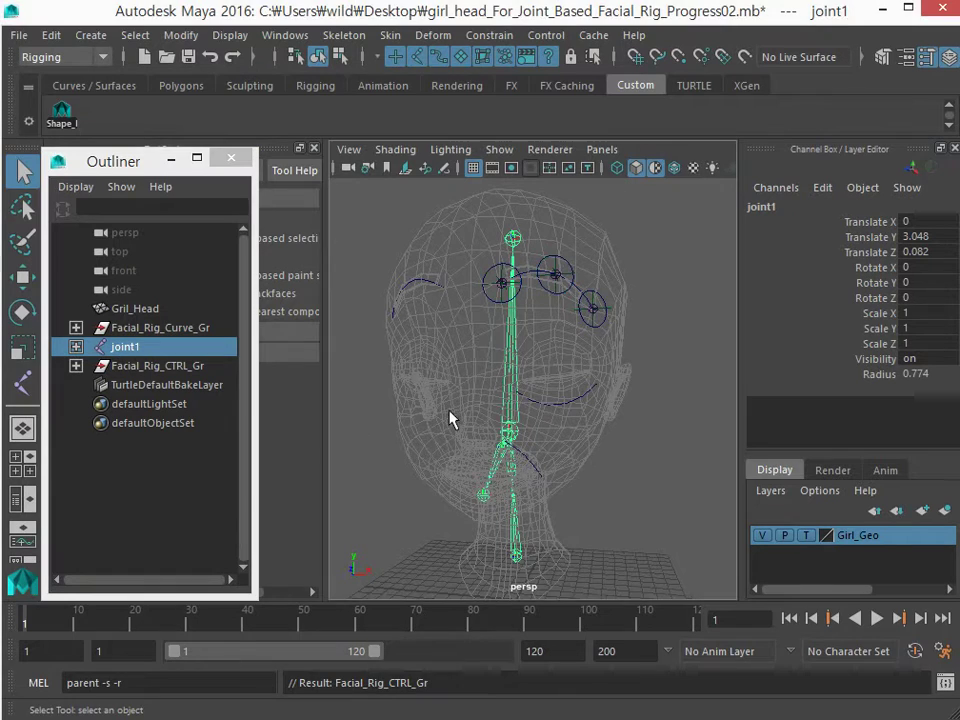
left_click_drag(450, 416, 482, 424, "alt")
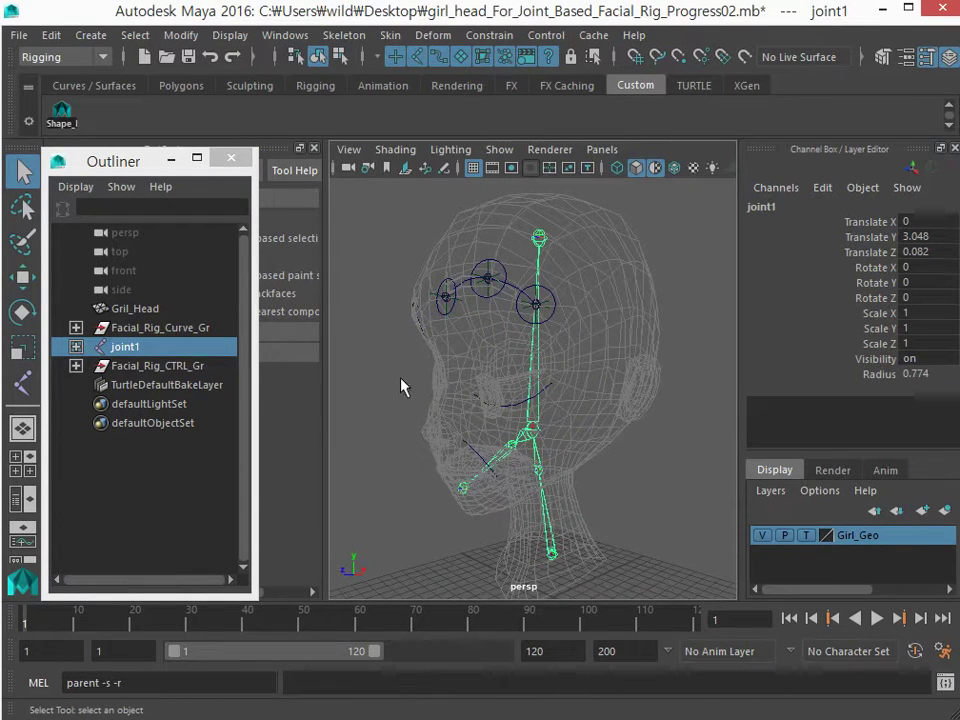
left_click(534, 378)
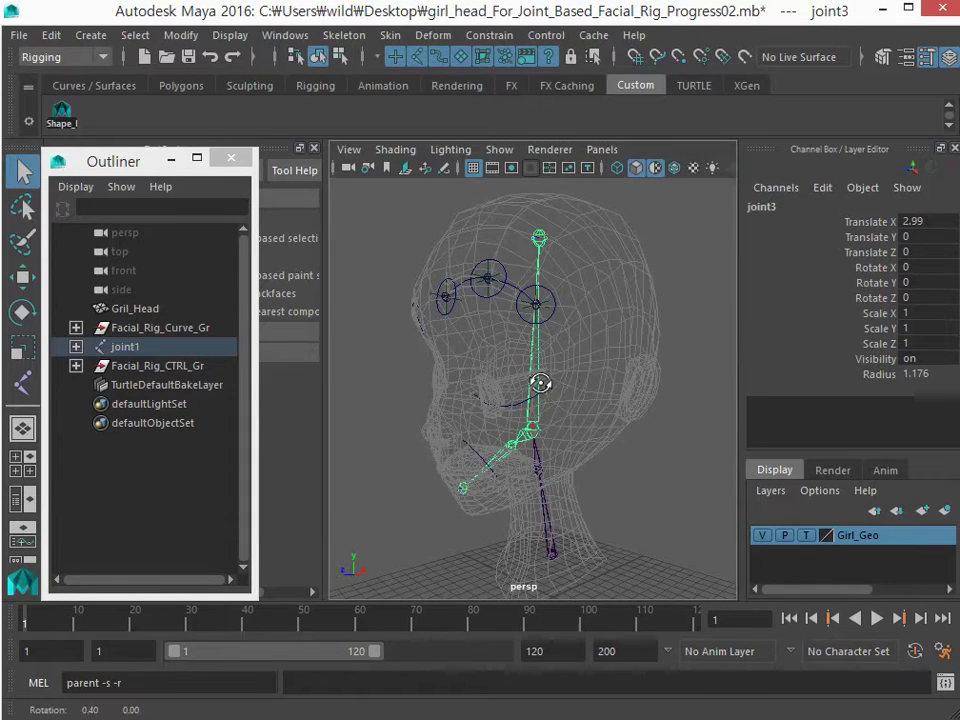
left_click_drag(540, 386, 456, 353, "alt")
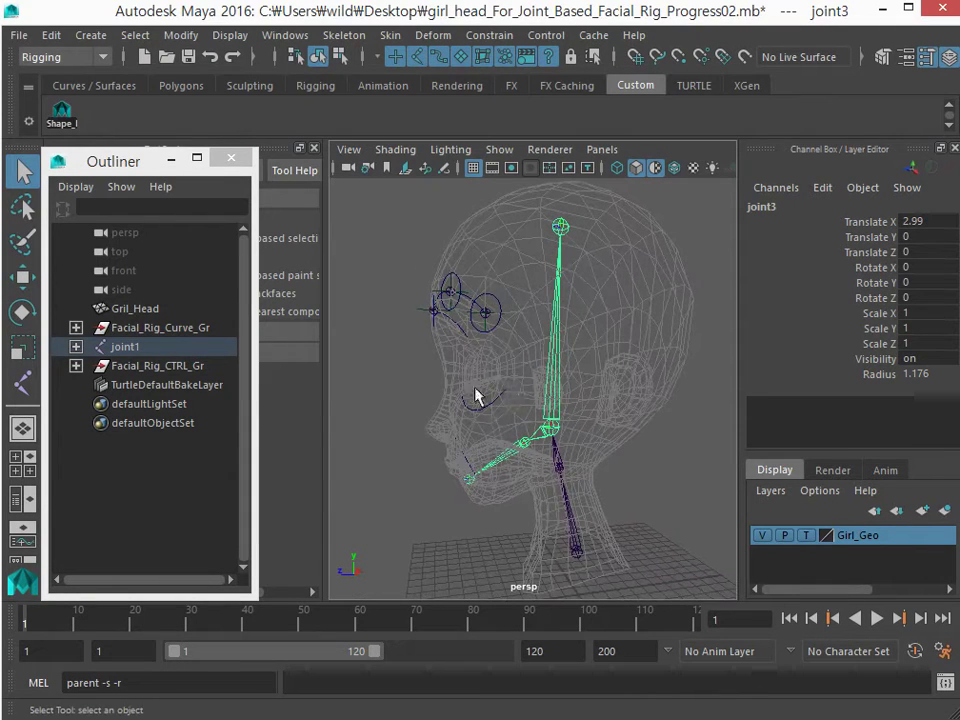
left_click(75, 346)
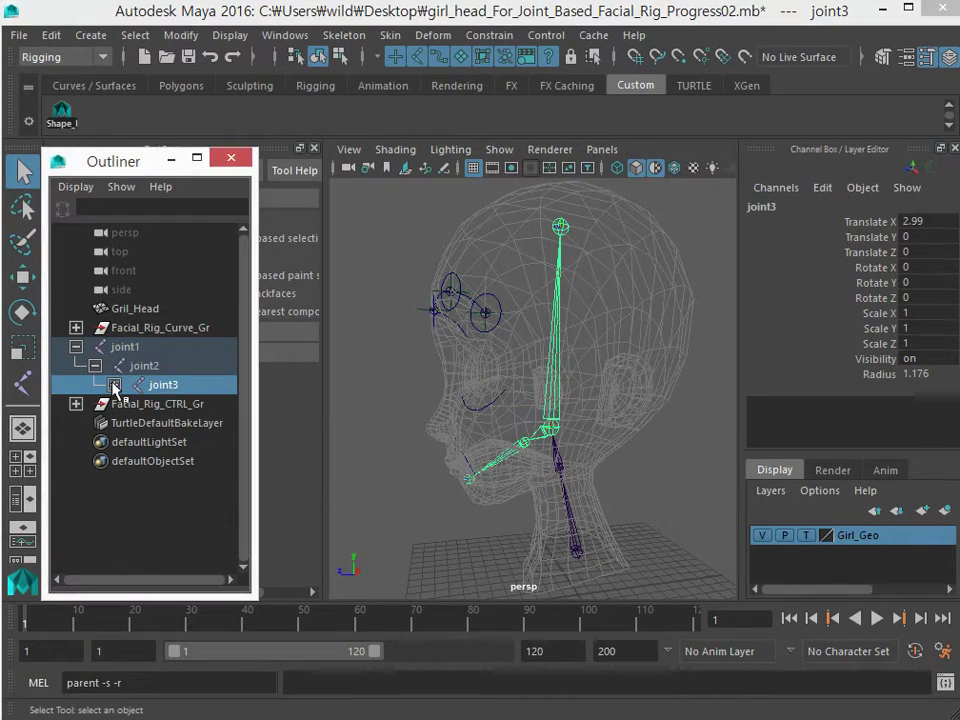
left_click(114, 384)
left_click(562, 230)
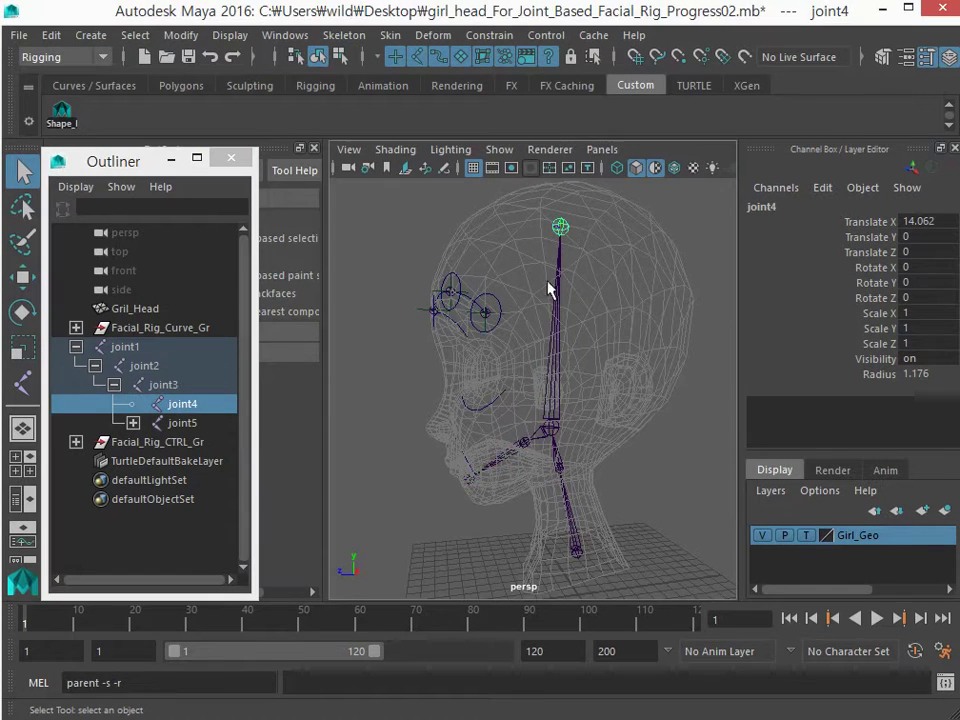
left_click(505, 455)
left_click(489, 379)
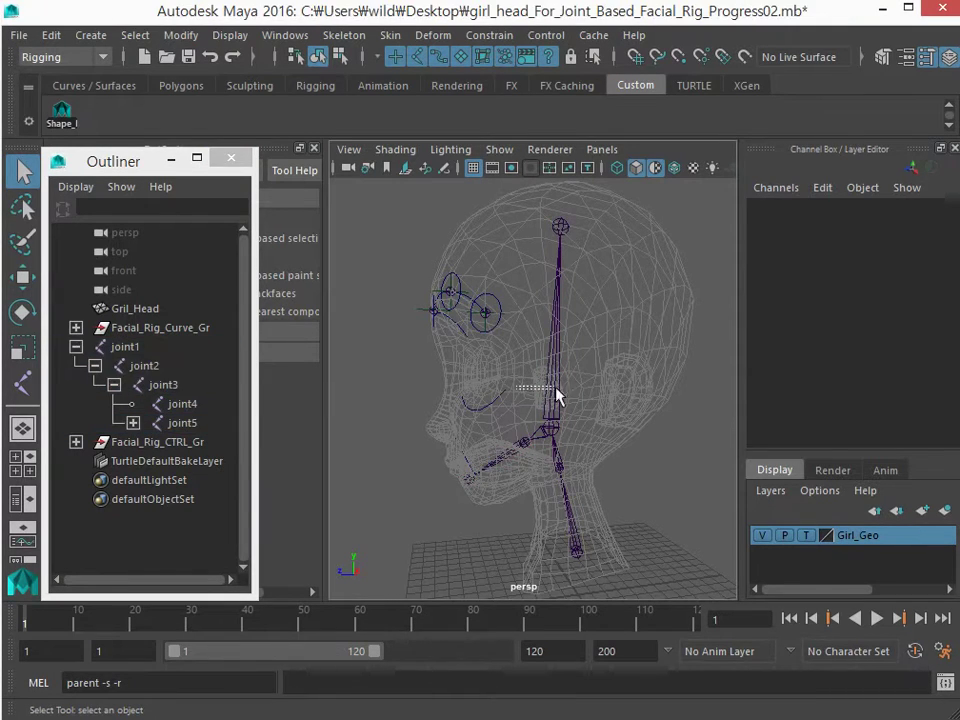
left_click(556, 393)
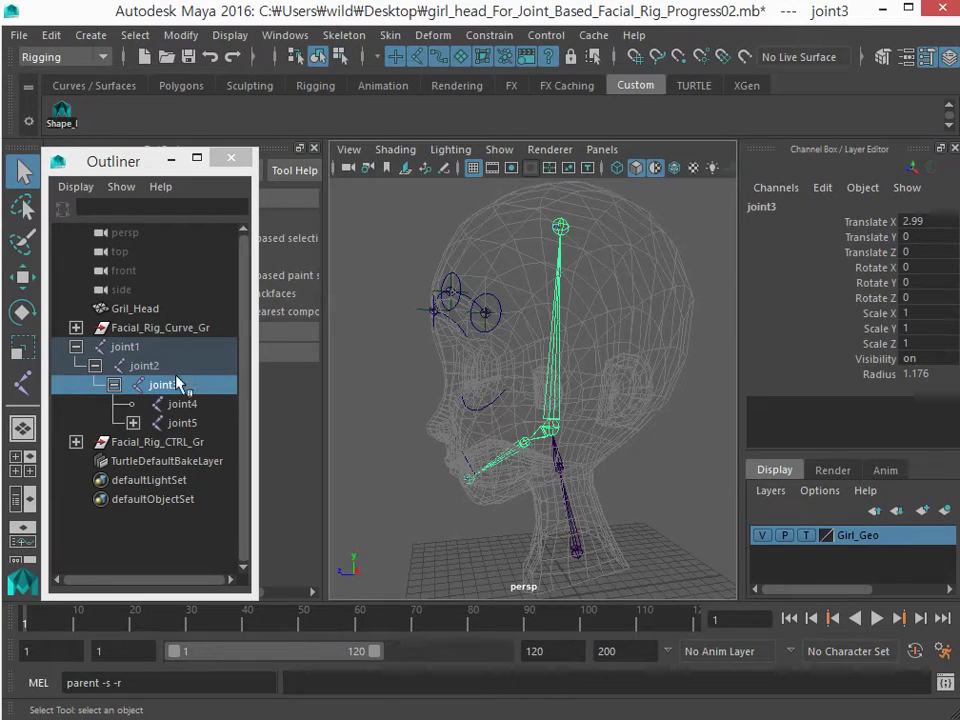
Parent the Facial_Rig_CTRL_Gr group under the head joint joint3 and clear the selection.
left_click(167, 448)
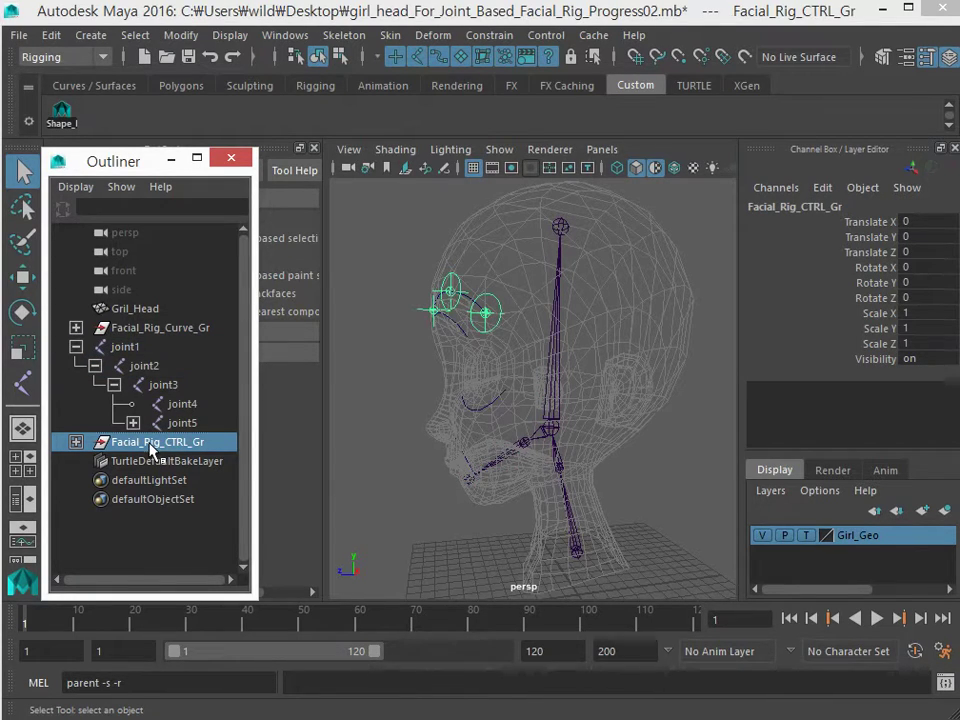
middle_click_drag(150, 450, 160, 388)
left_click(160, 388)
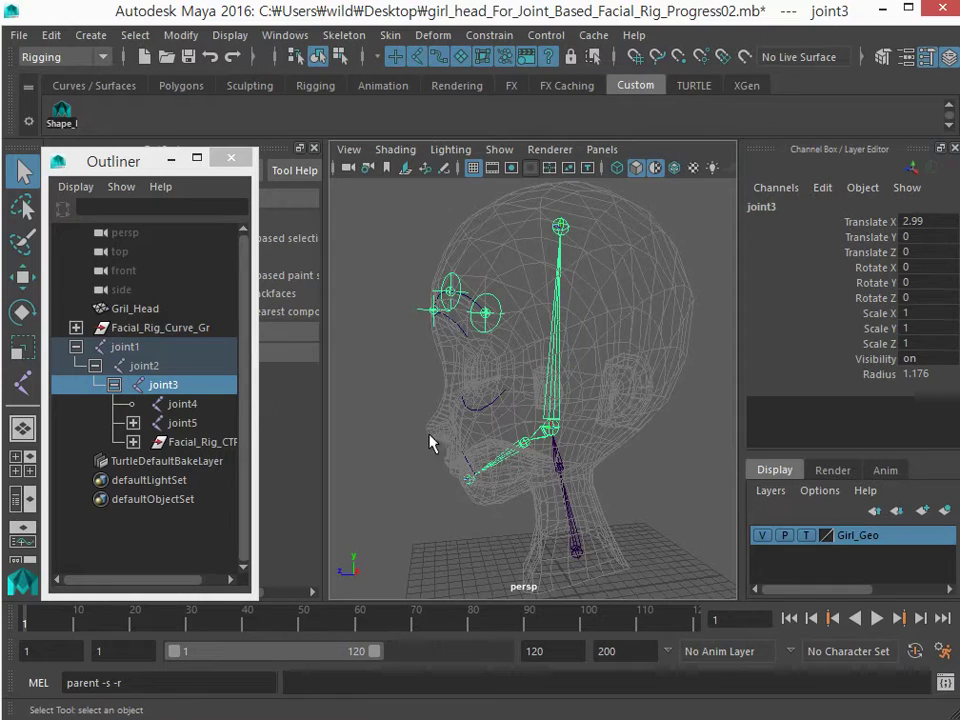
left_click(471, 439)
left_click(413, 433)
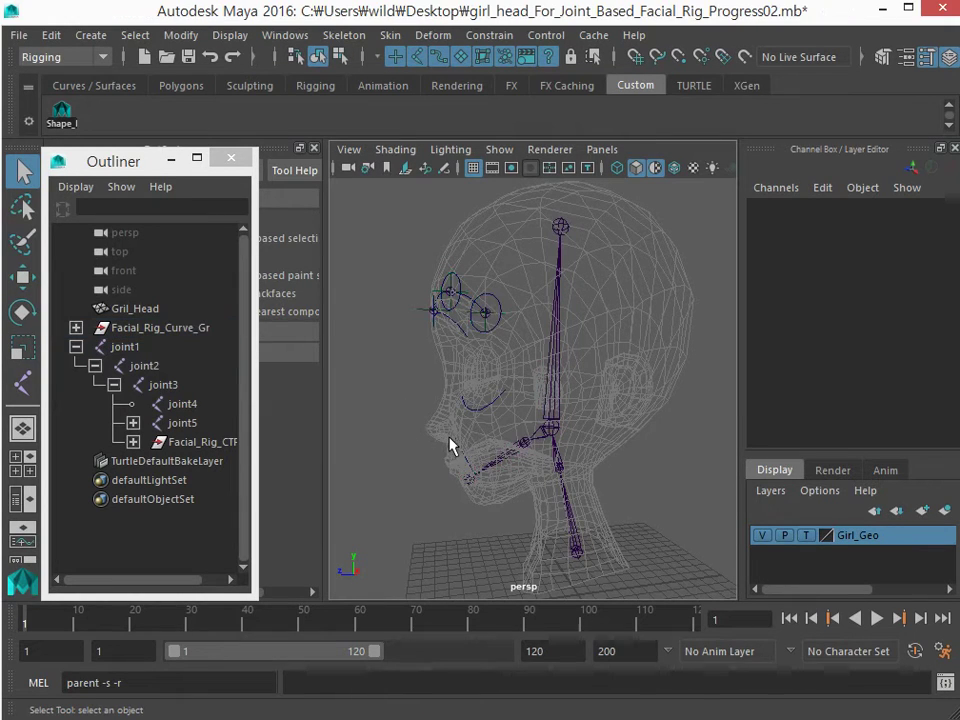
Test-rotate joint3 freely to check that the brow controls follow the head, and undo the rotation.
scroll(493, 420, "up", 5)
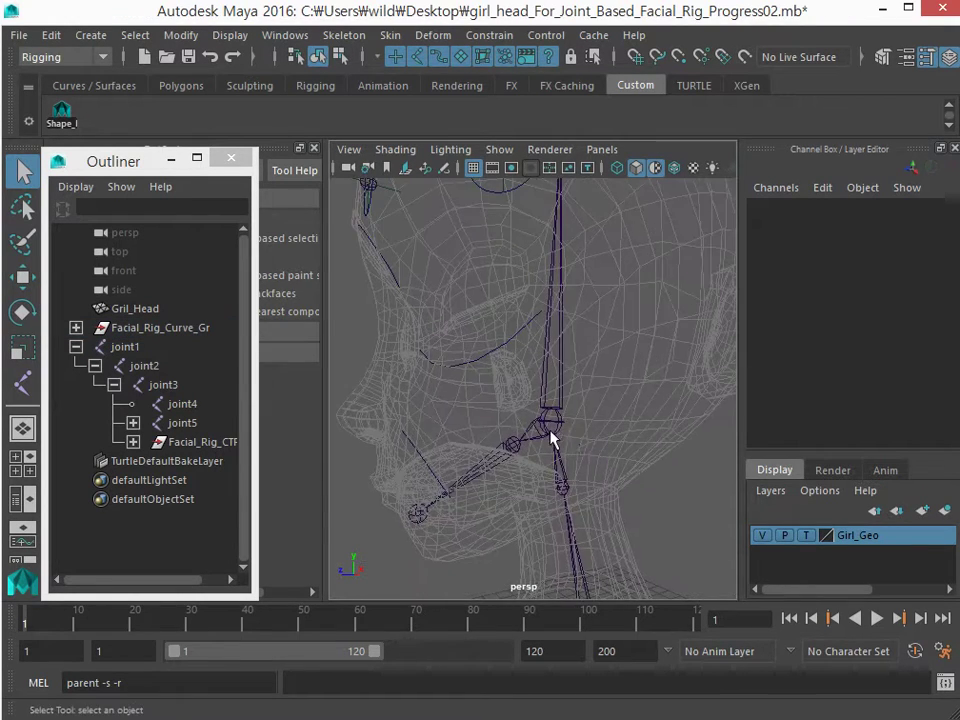
left_click(545, 408)
scroll(499, 407, "down", 5)
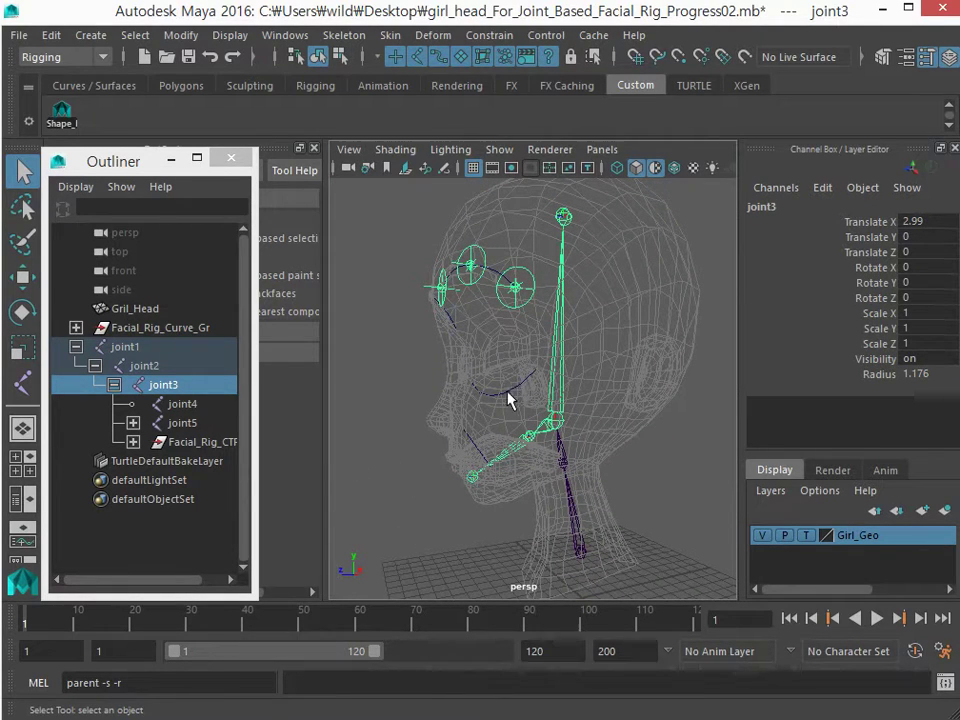
mouse_move(495, 388)
left_mouse_down("alt")
mouse_move(500, 400)
mouse_move(523, 363)
mouse_move(516, 396)
mouse_move(469, 418)
mouse_move(459, 441)
mouse_move(495, 407)
left_mouse_up("alt")
key("e")
key("ctrl+z")
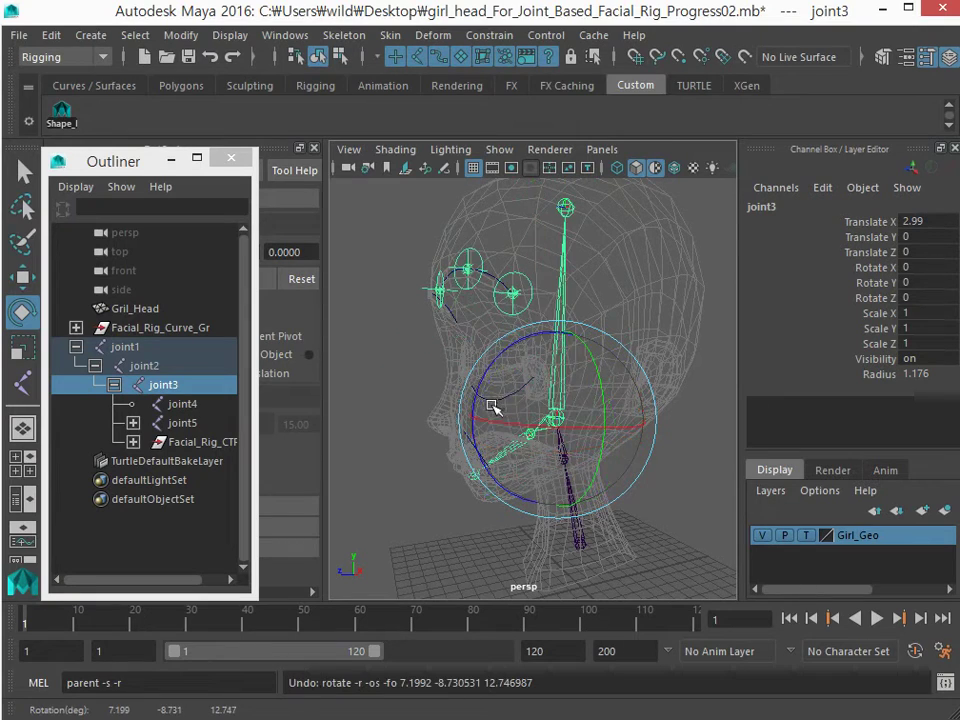
Select Facial_Rig_Curve_Gr and examine how its curves relate to the brow controls on the head.
left_click(150, 335)
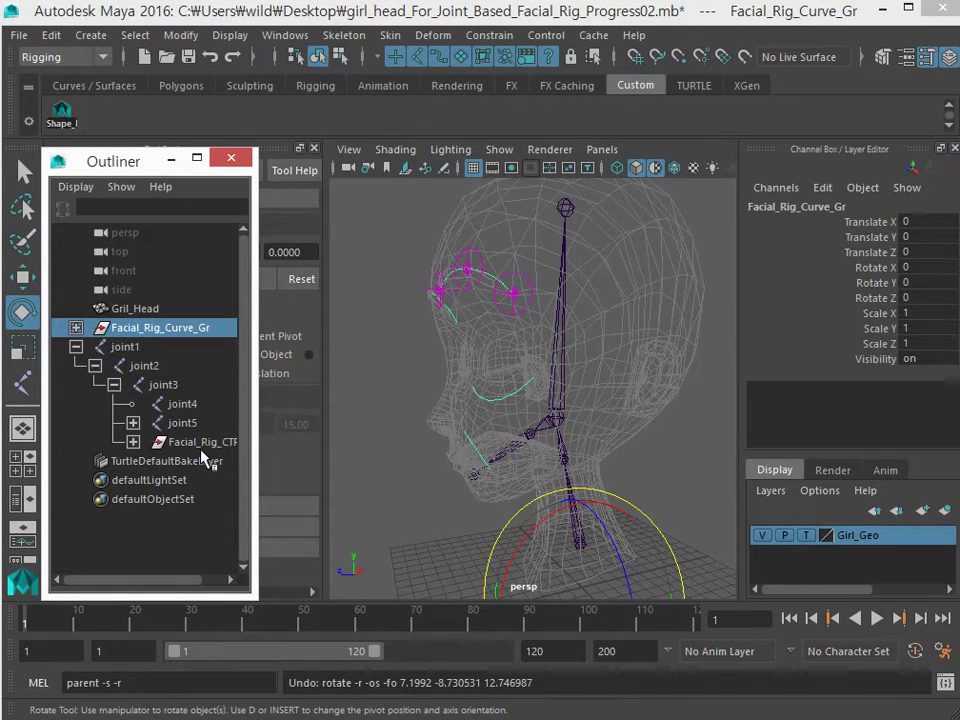
middle_click_drag(203, 441, 139, 333)
left_click_drag(450, 395, 505, 480, "alt")
right_click_drag(505, 480, 540, 485, "alt")
middle_click_drag(525, 482, 518, 497, "alt")
right_click_drag(518, 497, 456, 471, "alt")
left_click_drag(456, 471, 536, 435, "alt")
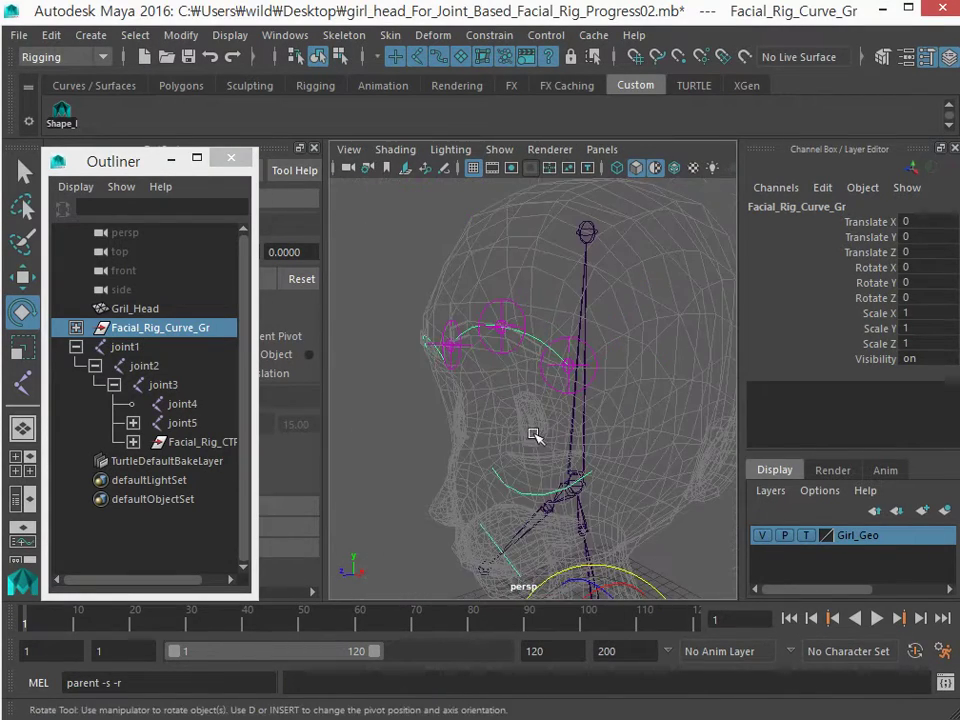
left_click_drag(471, 510, 431, 511, "alt")
left_click(431, 511)
Rotate joint3 about 26 degrees around Z to test the brow controls against the curves.
left_click(557, 439)
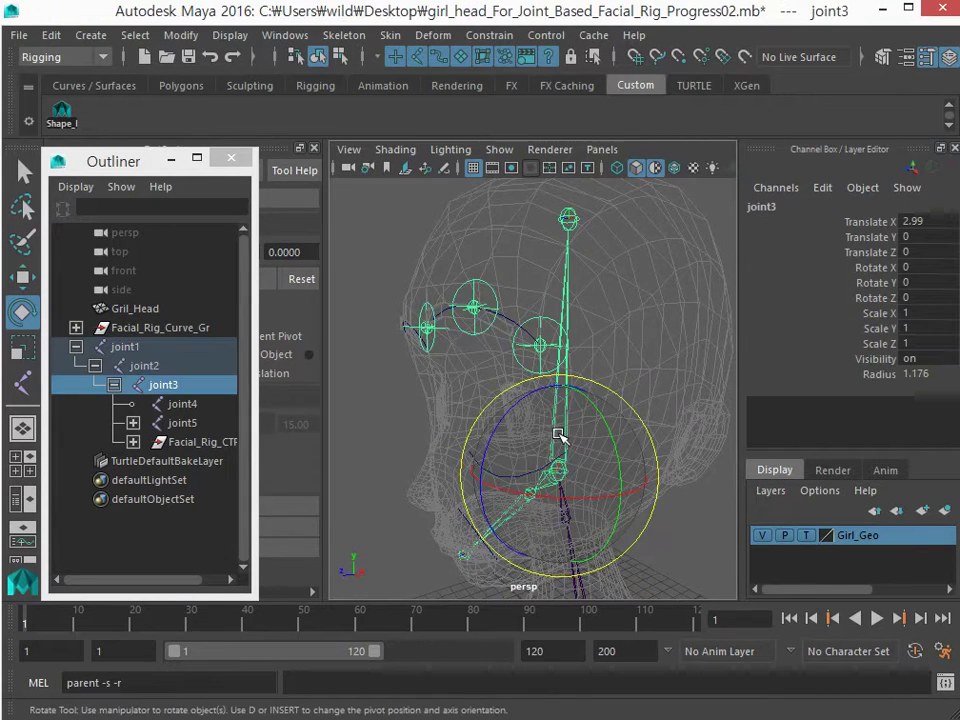
left_click_drag(507, 414, 484, 434)
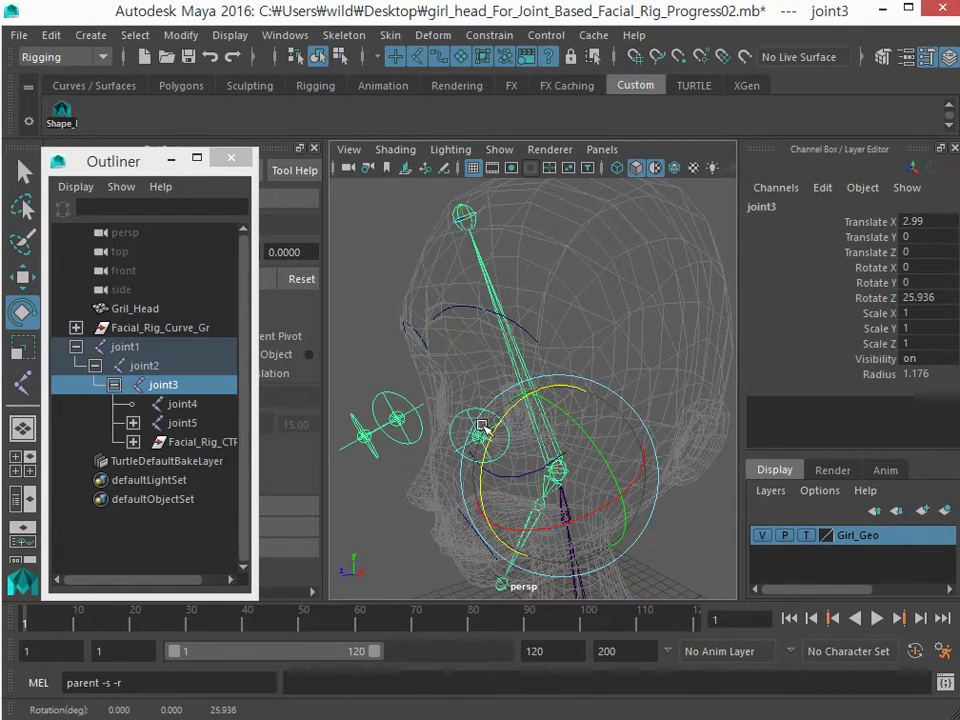
left_click(382, 352)
Try moving the L_Brow_joint2 control while the head is tilted, and undo the move.
left_click(392, 420)
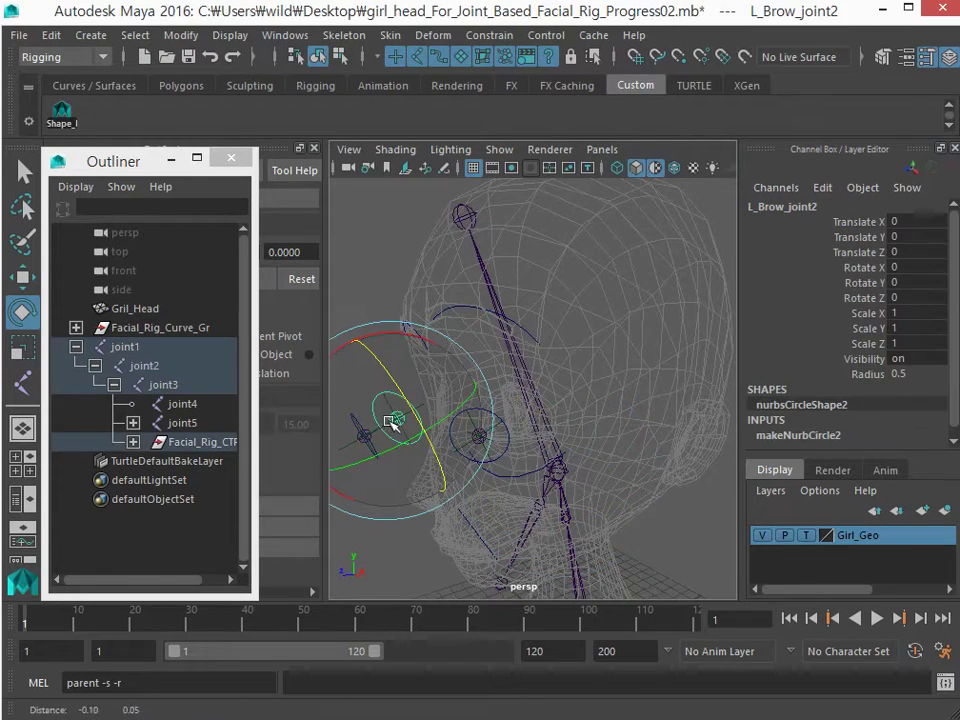
left_click_drag(392, 420, 431, 410, "alt")
key("w")
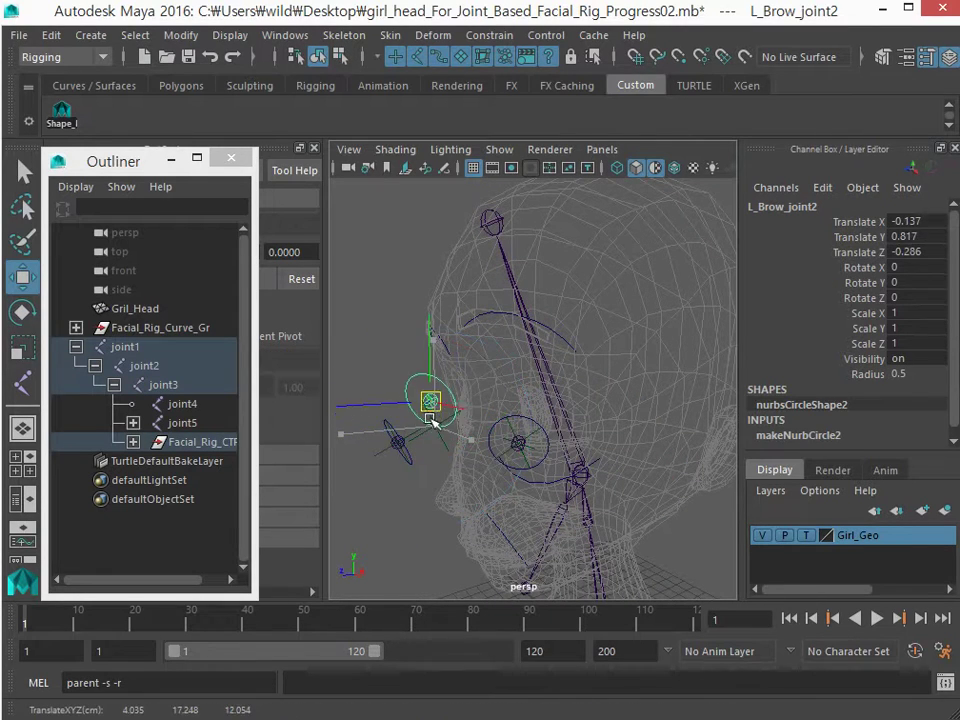
key("ctrl+z")
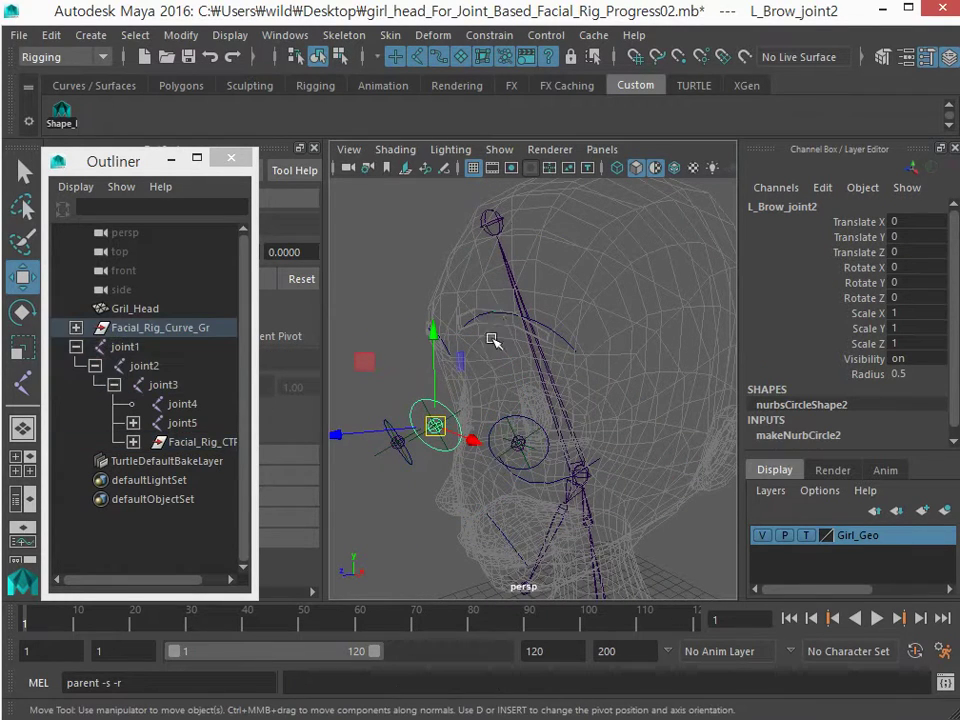
Switch R_Brow_Curve to component mode and try moving its CVs 1 and 2.
left_click(500, 318)
key("F8")
left_click_drag(455, 283, 483, 305)
left_click_drag(487, 335, 495, 325)
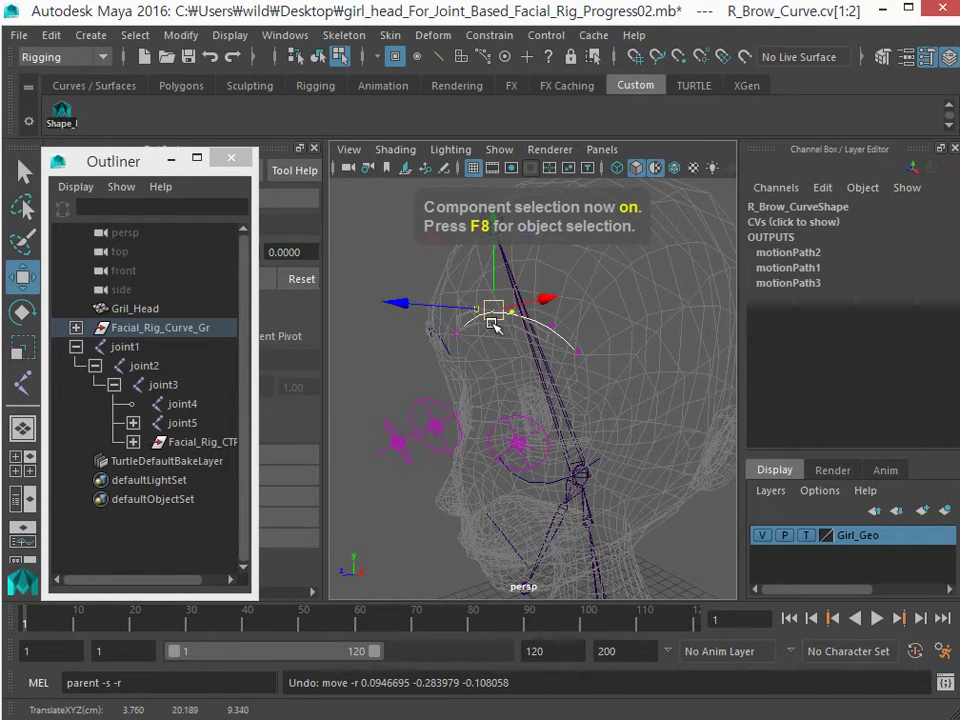
Undo the CV edit on R_Brow_Curve and the Z rotation of joint3.
key("ctrl+z")
key("ctrl+z")
key("ctrl+z")
key("ctrl+z")
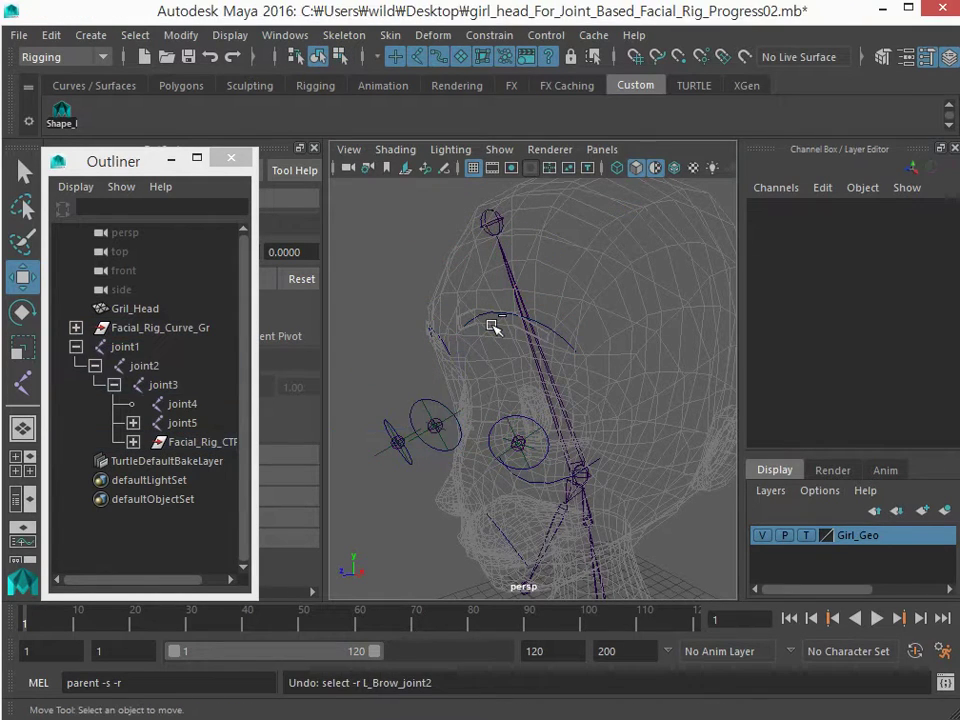
key("ctrl+z")
key("ctrl+z")
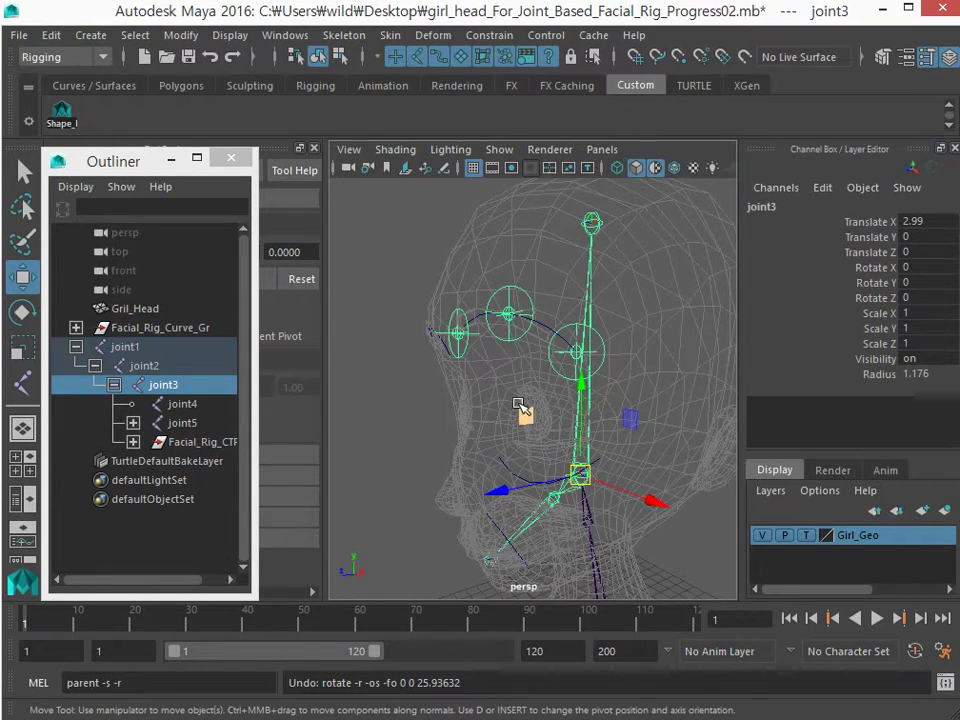
key("ctrl+z")
key("ctrl+z")
key("ctrl+z")
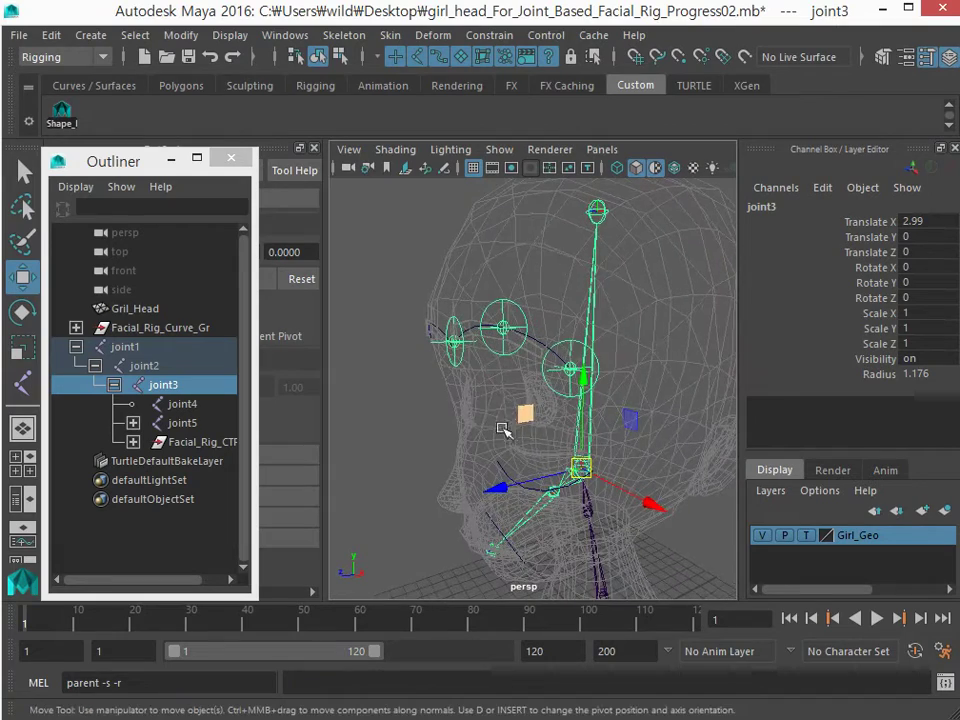
Examine what belongs to Facial_Rig_Curve_Gr, the joint1 hierarchy and the Facial_Rig_CTRL_Gr group under joint3.
mouse_move(531, 450)
left_mouse_down("alt")
mouse_move(508, 422)
mouse_move(463, 432)
mouse_move(490, 461)
mouse_move(538, 471)
mouse_move(540, 446)
mouse_move(519, 439)
mouse_move(526, 431)
left_mouse_up("alt")
left_click(510, 456)
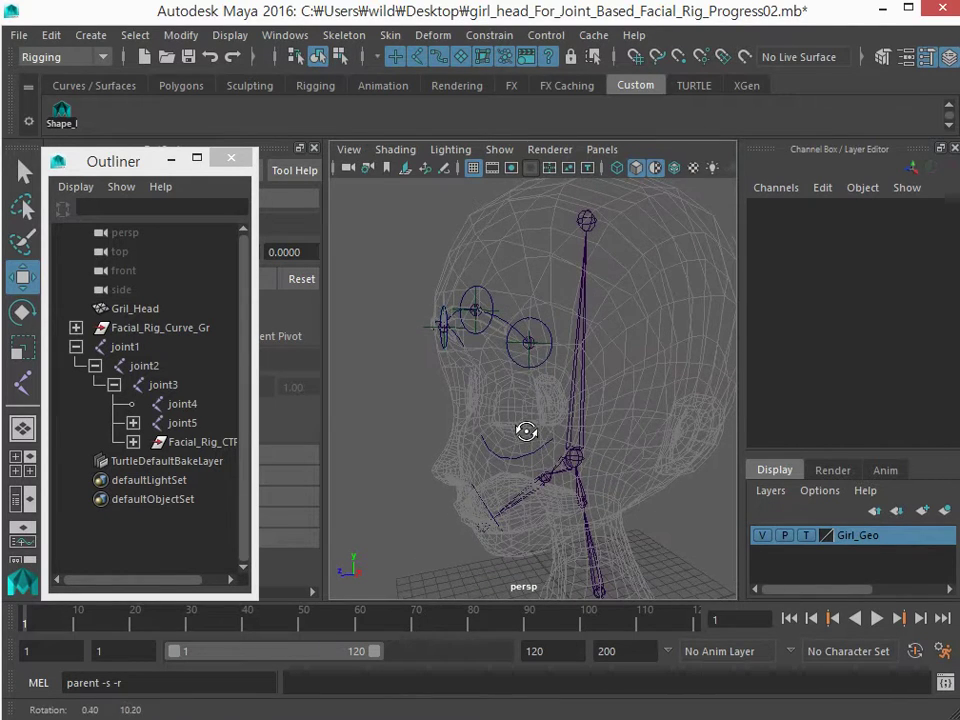
scroll(523, 439, "up", 3)
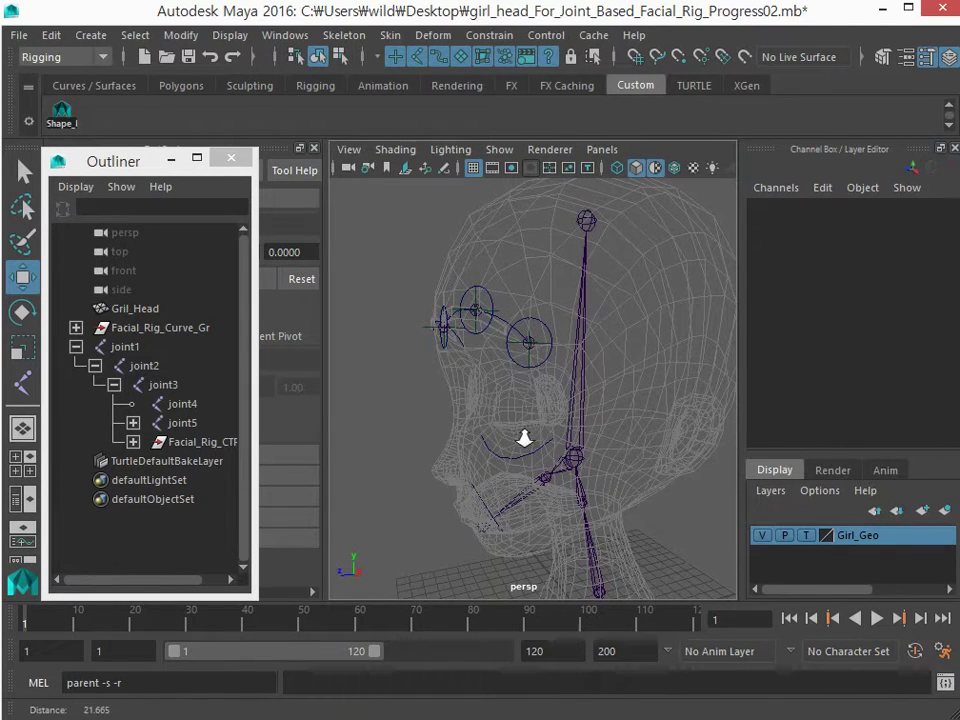
scroll(480, 429, "down", 5)
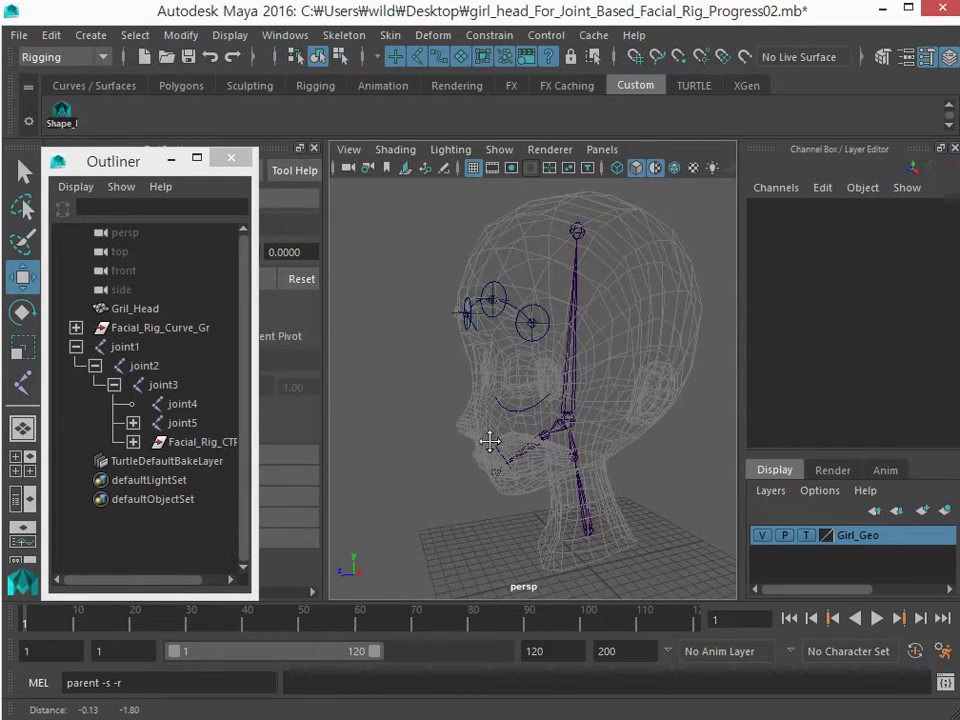
scroll(500, 443, "up", 3)
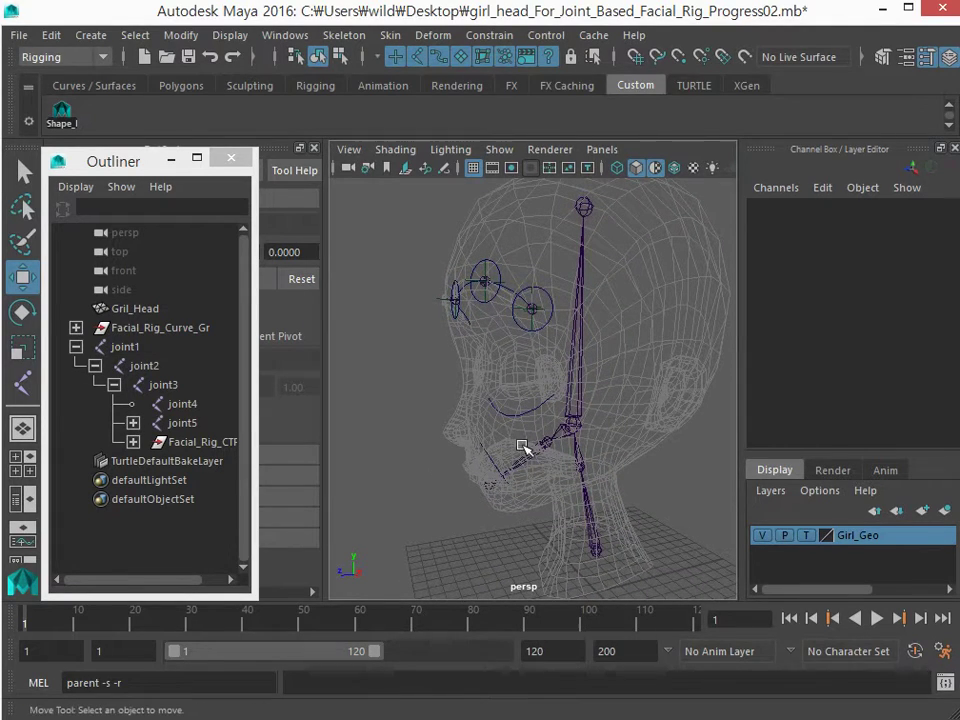
left_click_drag(551, 456, 534, 471, "alt")
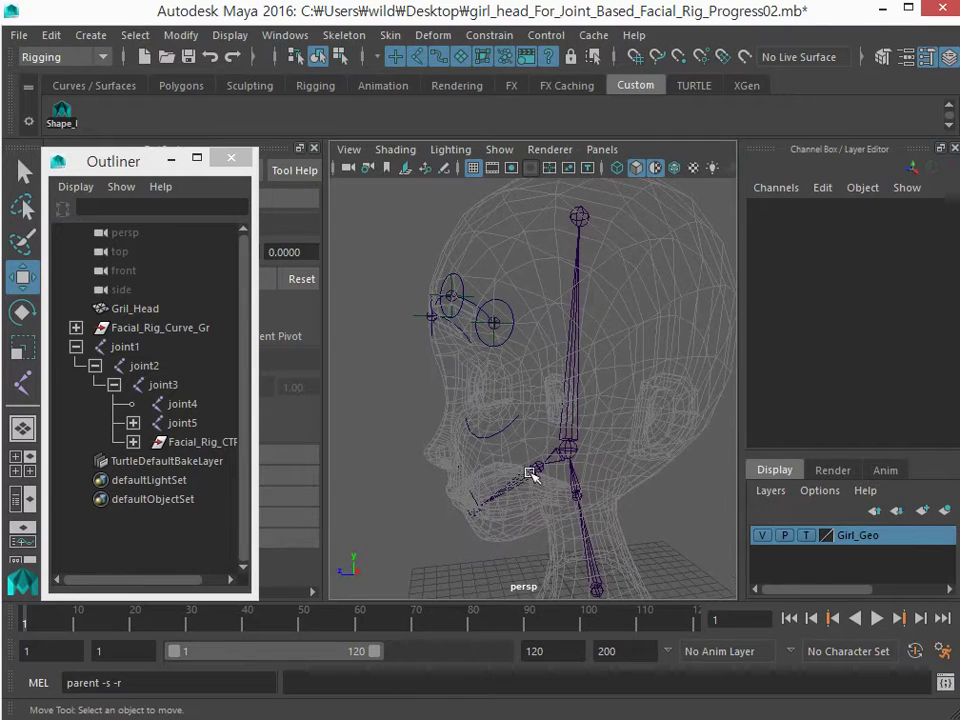
left_click(564, 425)
left_click(407, 446)
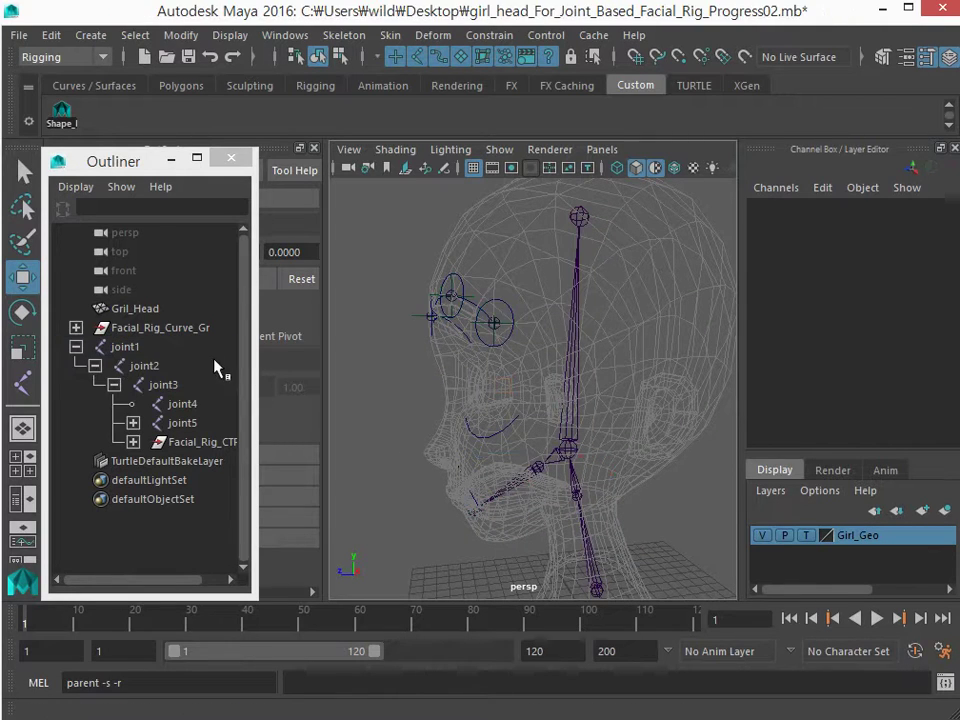
left_click(145, 333)
left_click(128, 347)
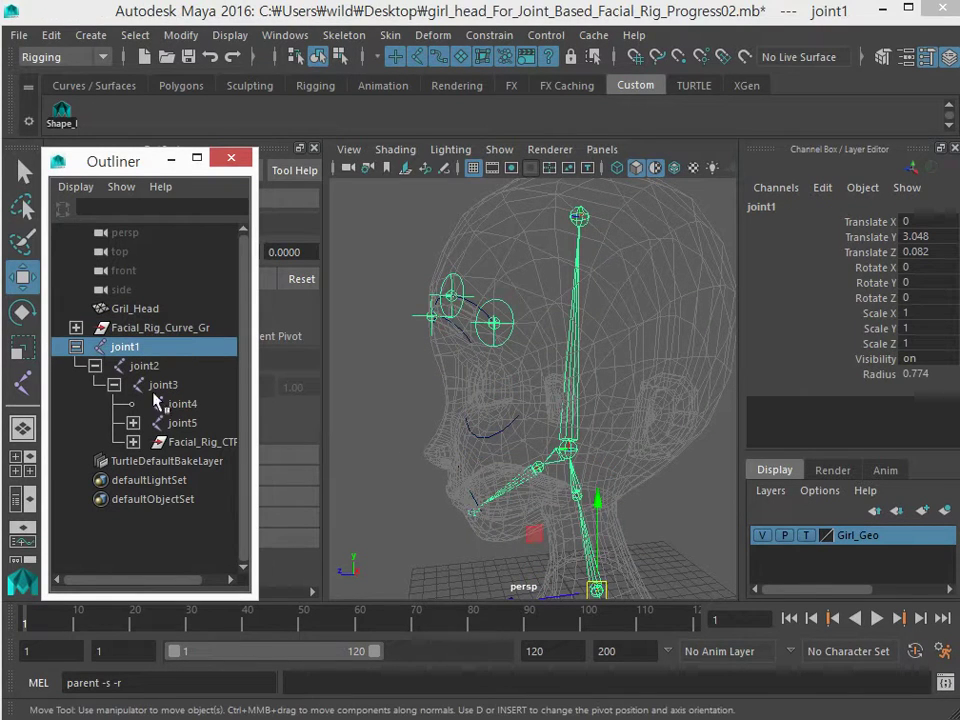
left_click(190, 442)
left_click_drag(356, 390, 470, 310, "alt")
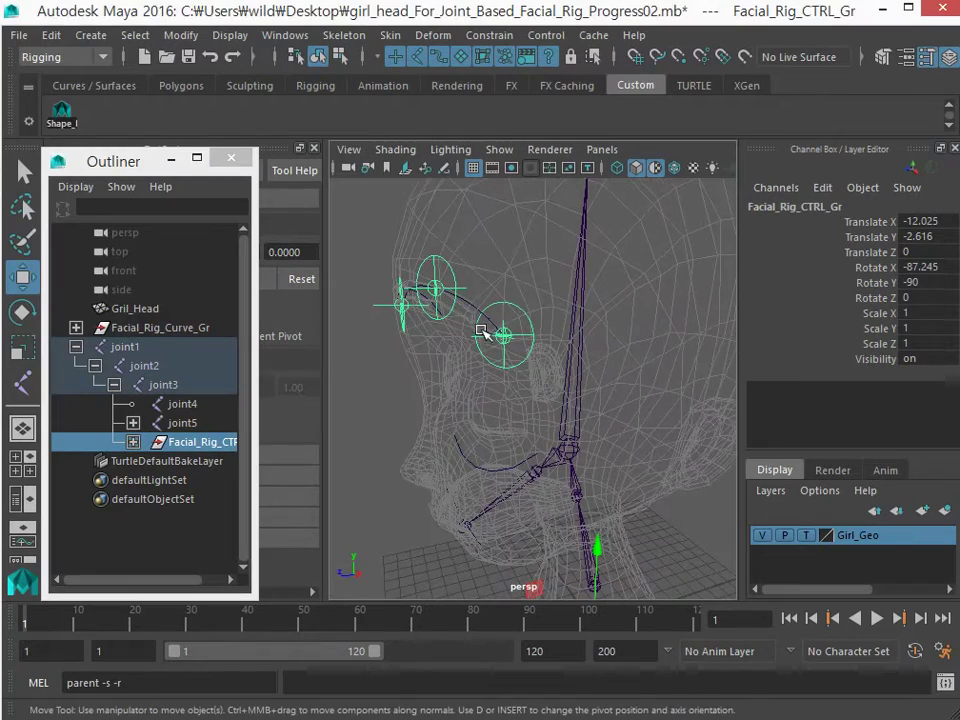
Duplicate R_Brow_Curve and move the copy forward along Z, out in front of the face.
left_click(470, 310)
right_click_drag(472, 314, 521, 452, "alt")
key("ctrl+d")
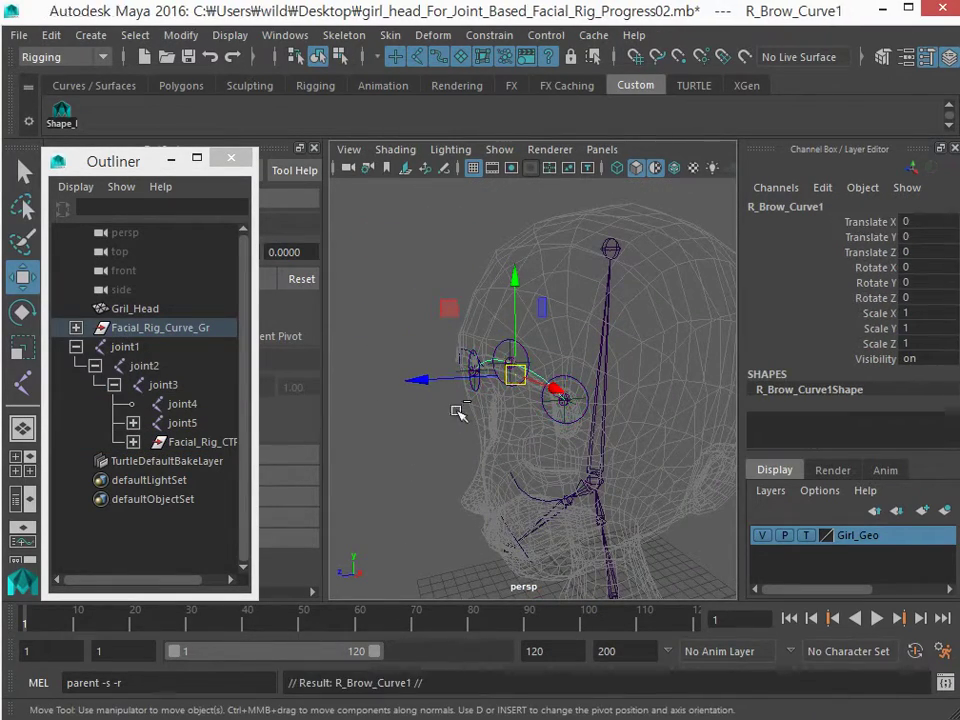
left_click_drag(422, 377, 317, 400)
Rename the duplicated right brow curve in Facial_Rig_Curve_Gr to R_Brow_Curve_Target.
left_click(76, 328)
middle_click_drag(115, 422, 167, 372)
left_click(167, 372)
key("Up")
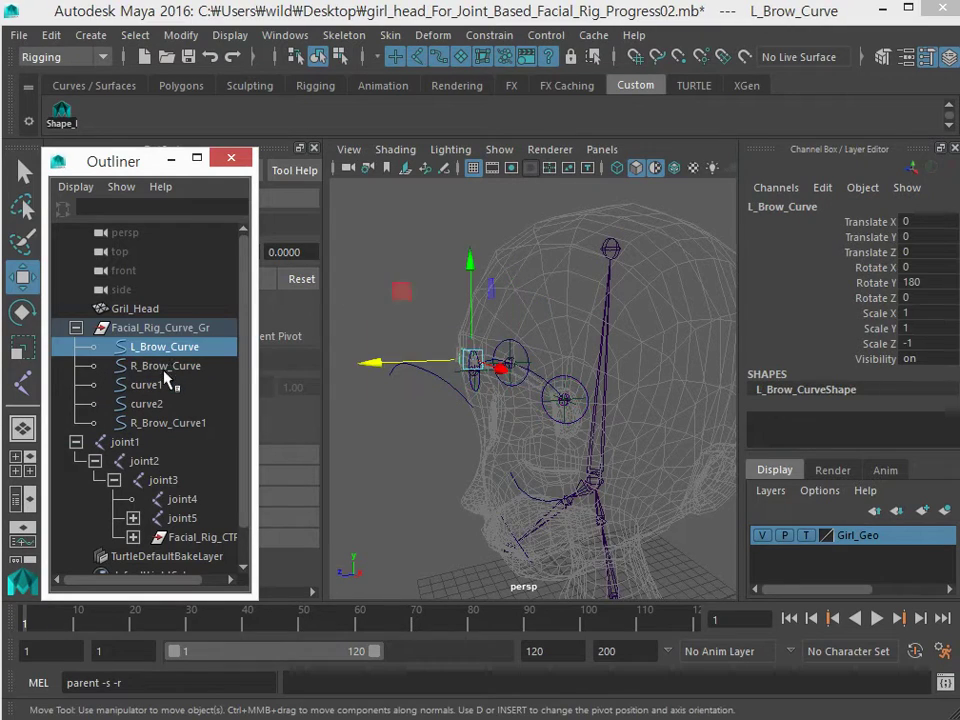
key("Down")
left_click(172, 423)
double_click(182, 424)
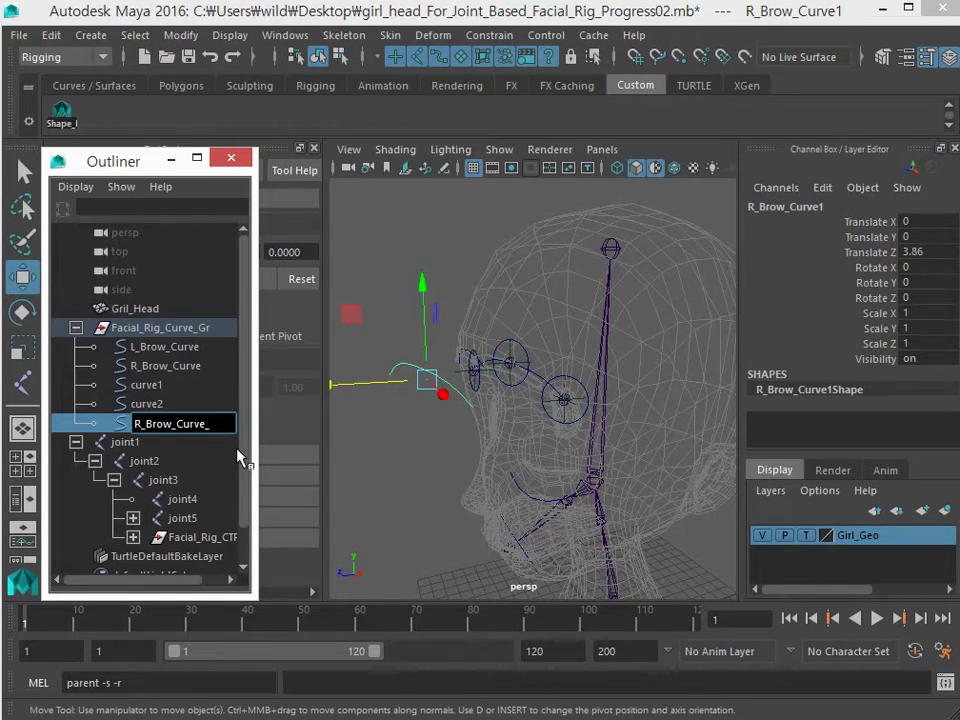
type("_Targe")
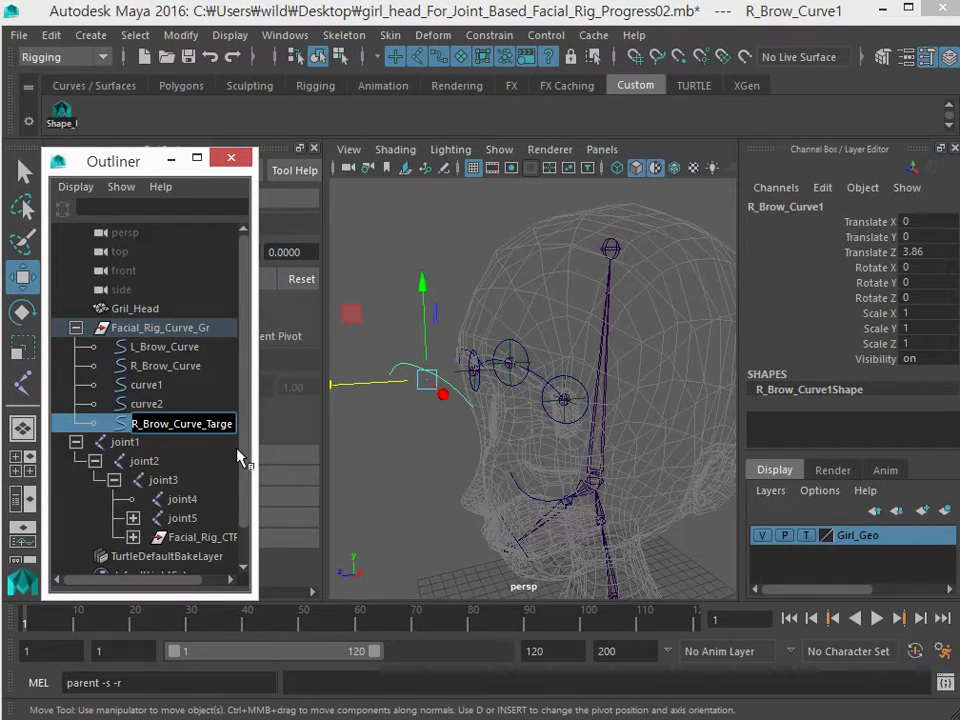
type("t")
key("Return")
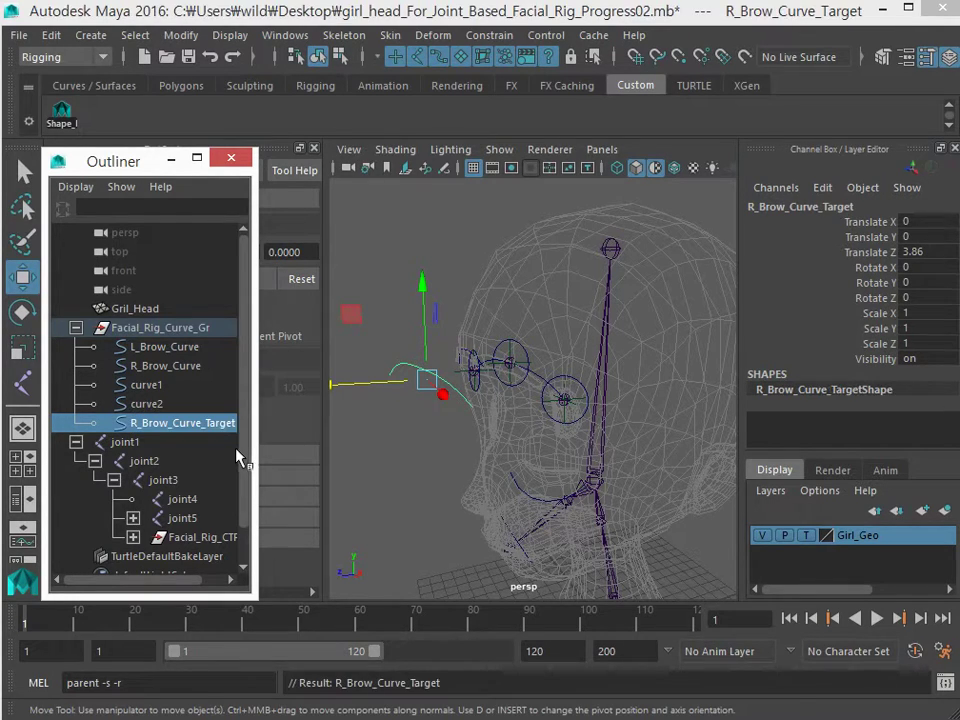
Widen the Outliner and rename the offset target curve to R_Brow_Curve_Target01.
left_click_drag(257, 450, 303, 449)
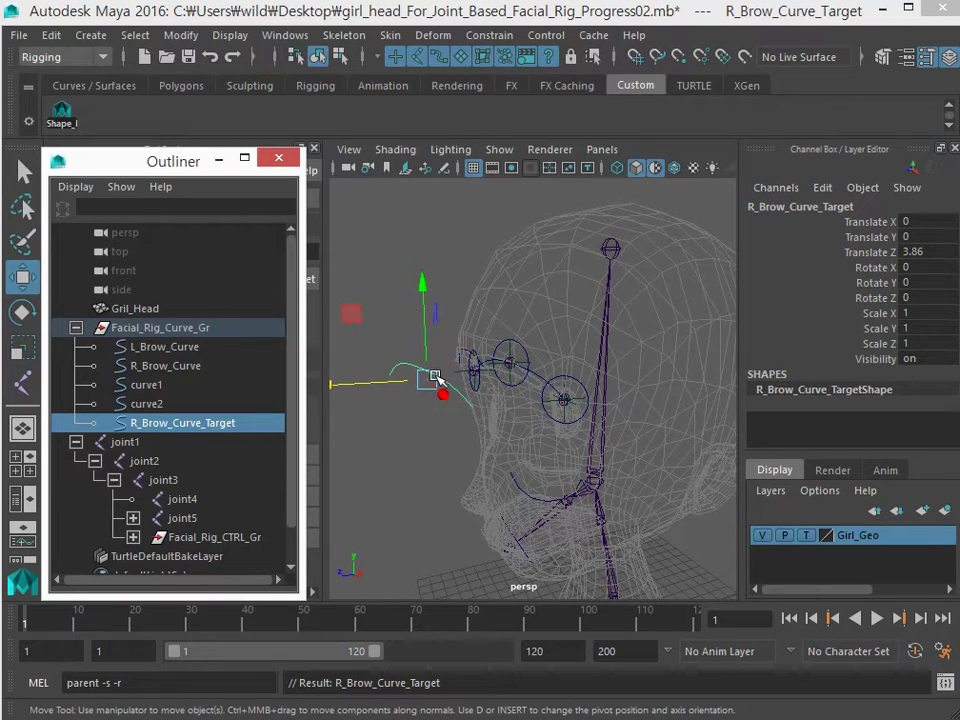
left_click_drag(390, 388, 440, 383, "alt")
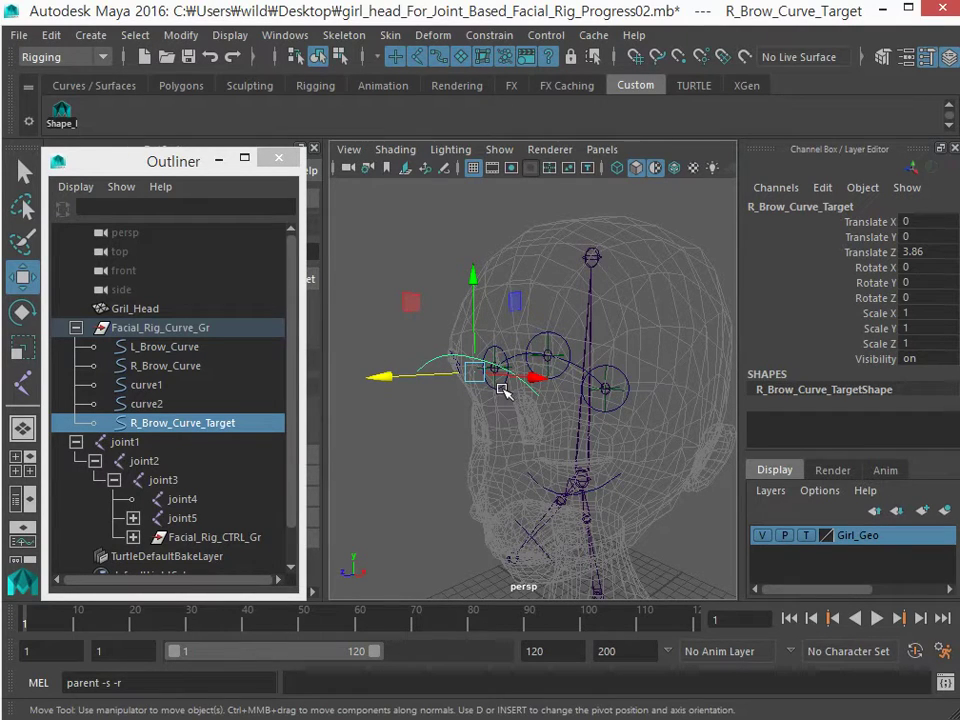
double_click(241, 425)
left_click(235, 428)
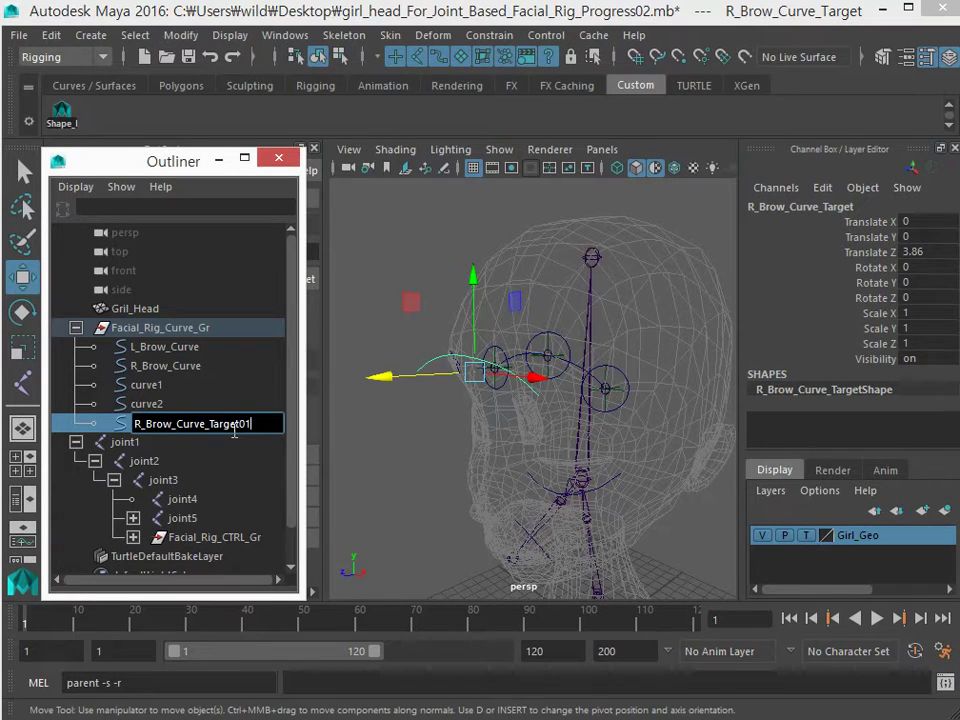
key("Return")
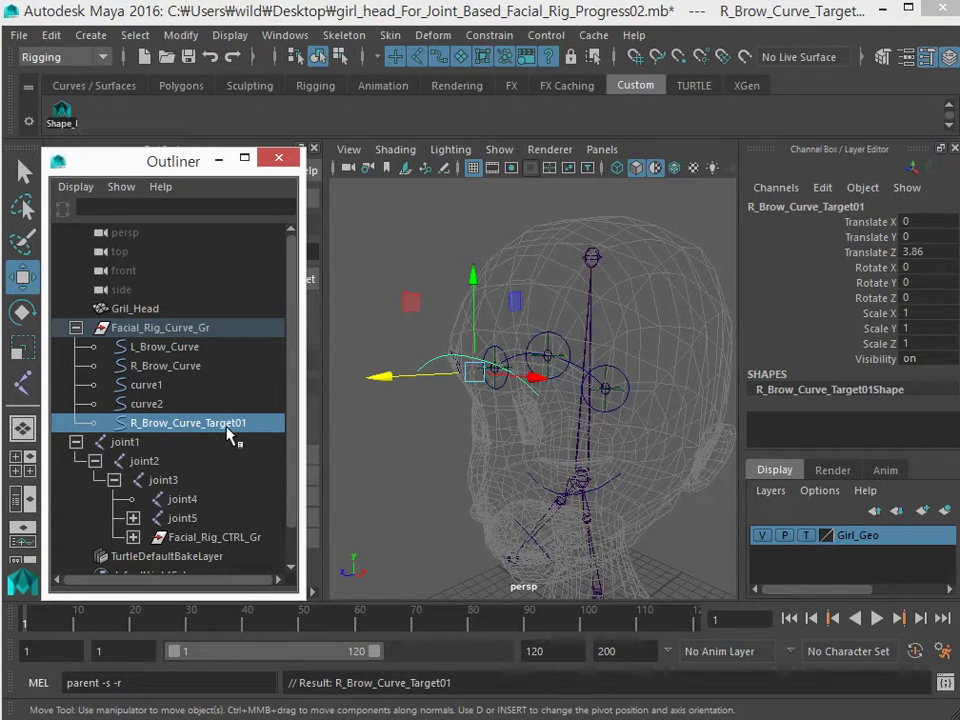
Select R_Brow_Curve_Target01 with R_Brow_Curve as the base and open the Blend Shape options.
left_click(190, 368, "ctrl")
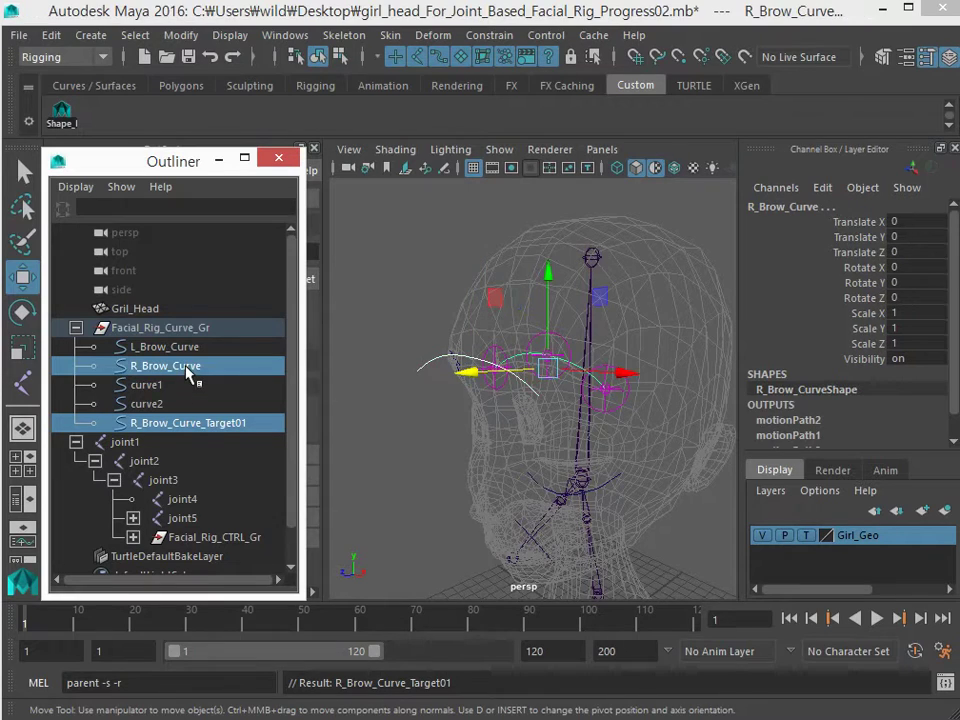
left_click(174, 428)
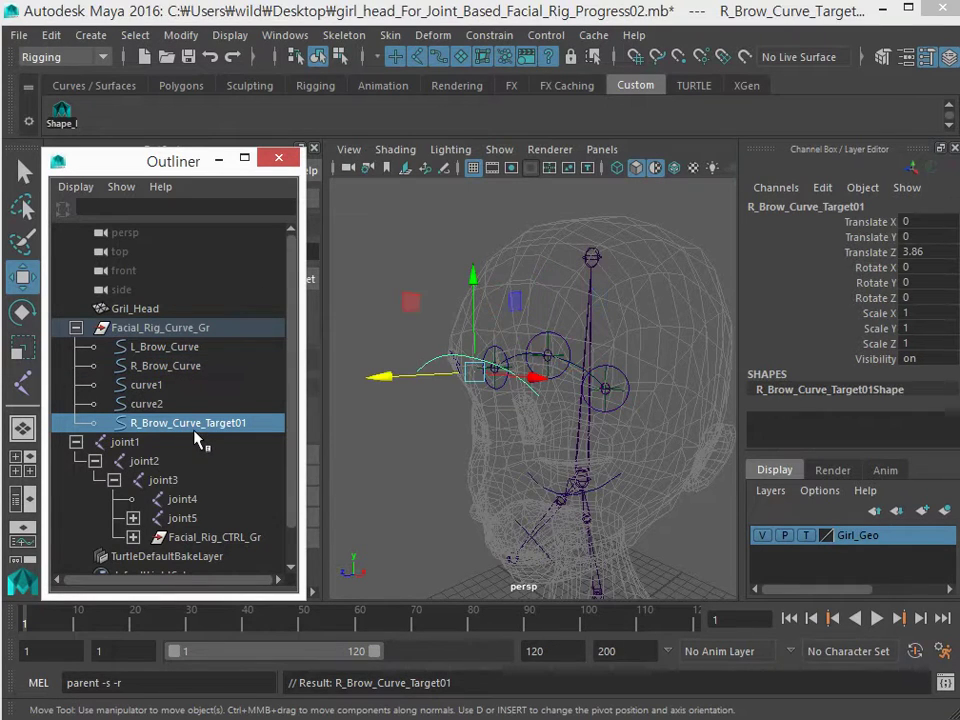
left_click(150, 367, "ctrl")
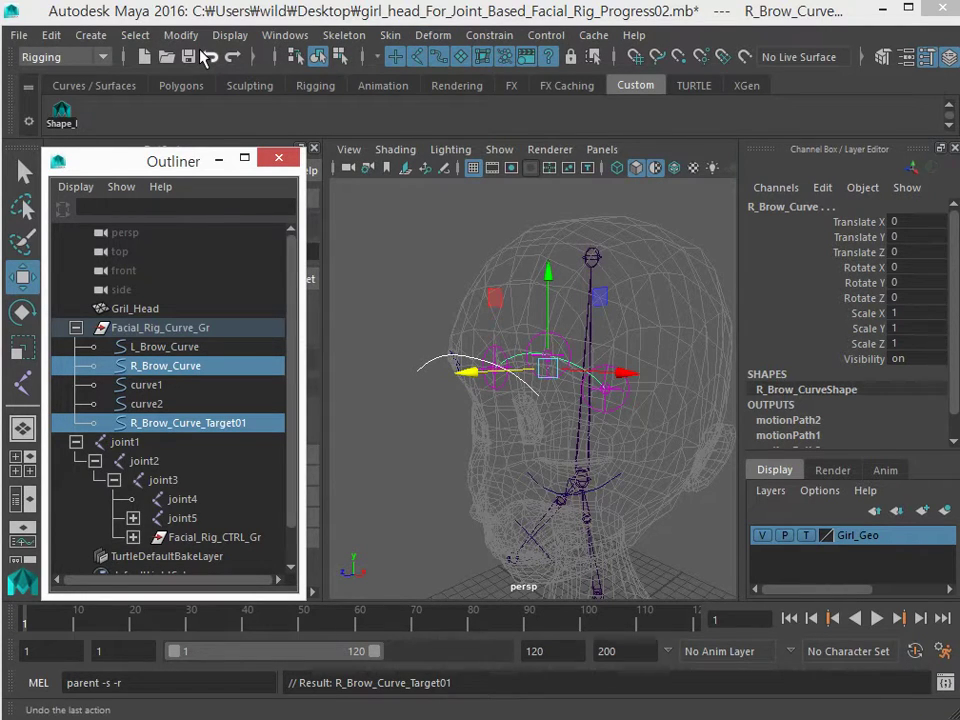
left_click(57, 60)
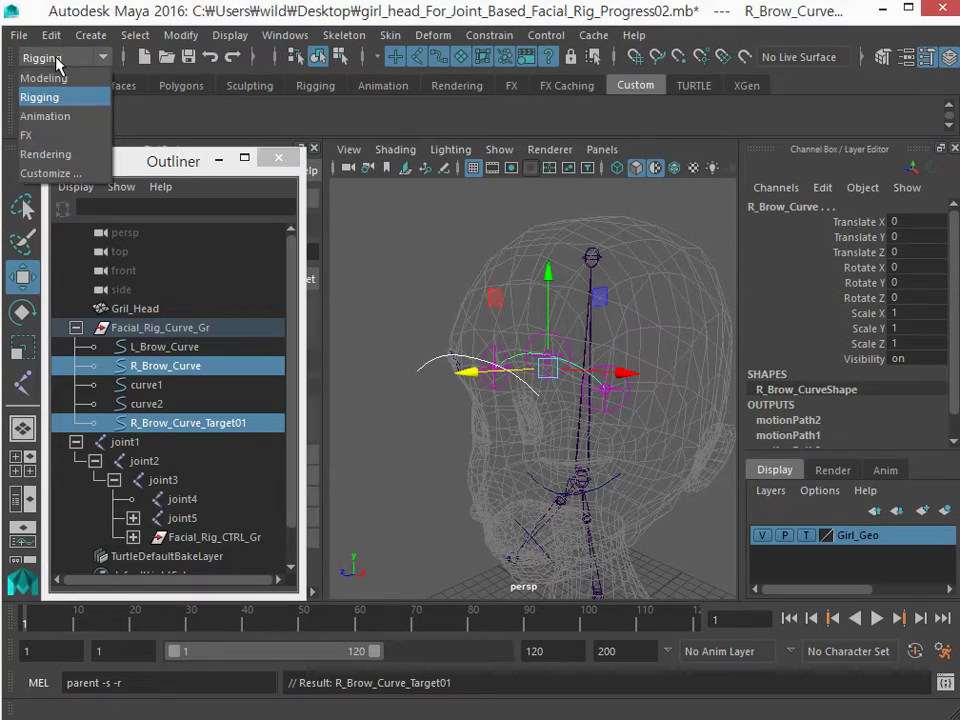
left_click(57, 60)
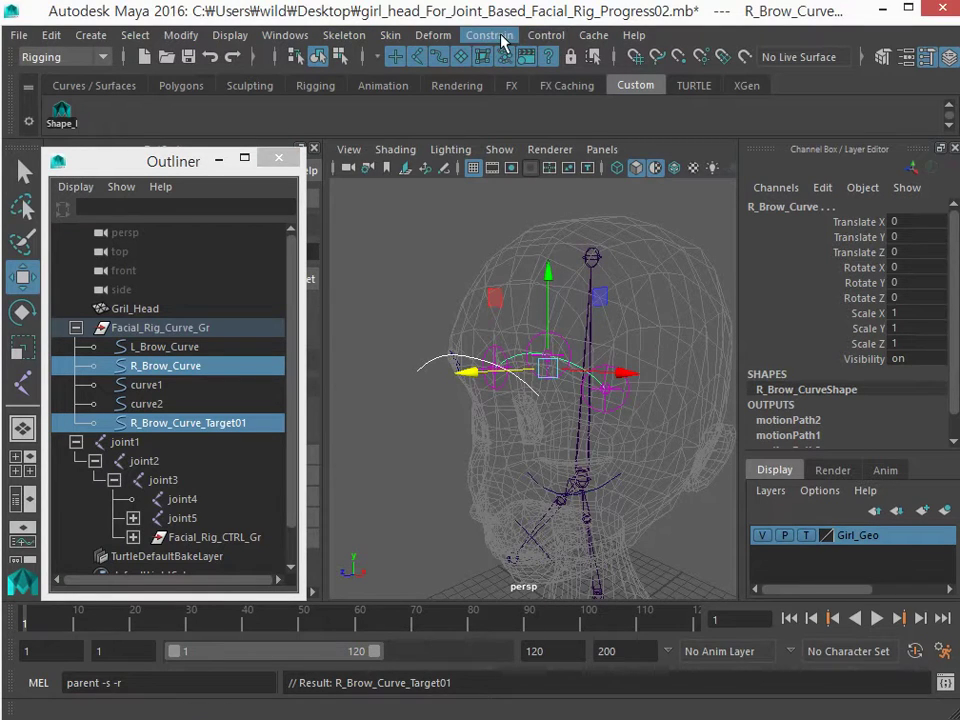
left_click(433, 36)
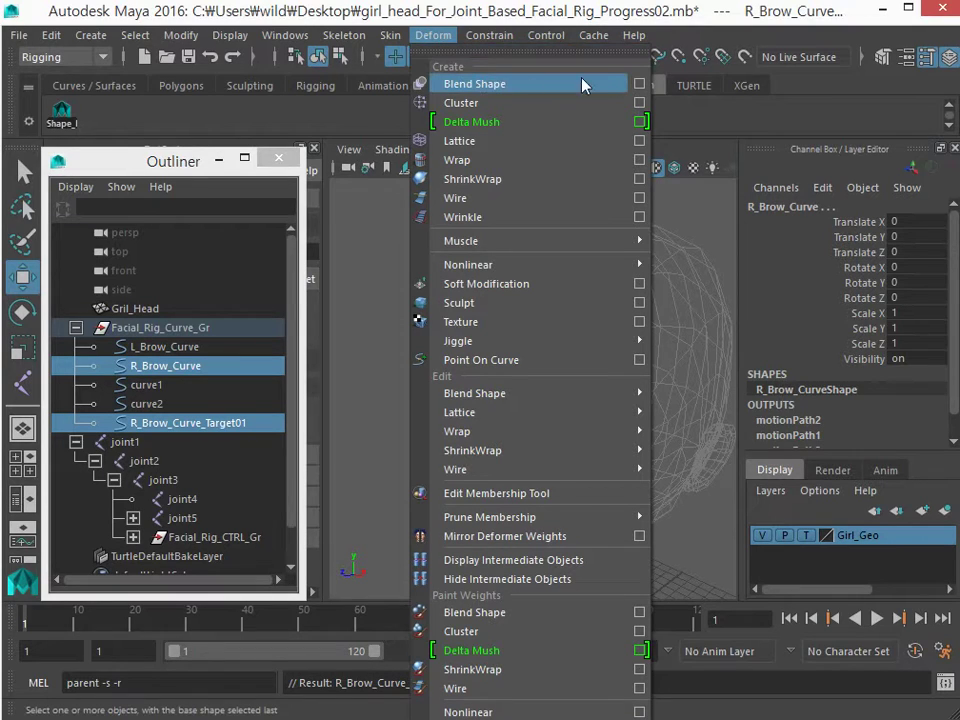
left_click(641, 86)
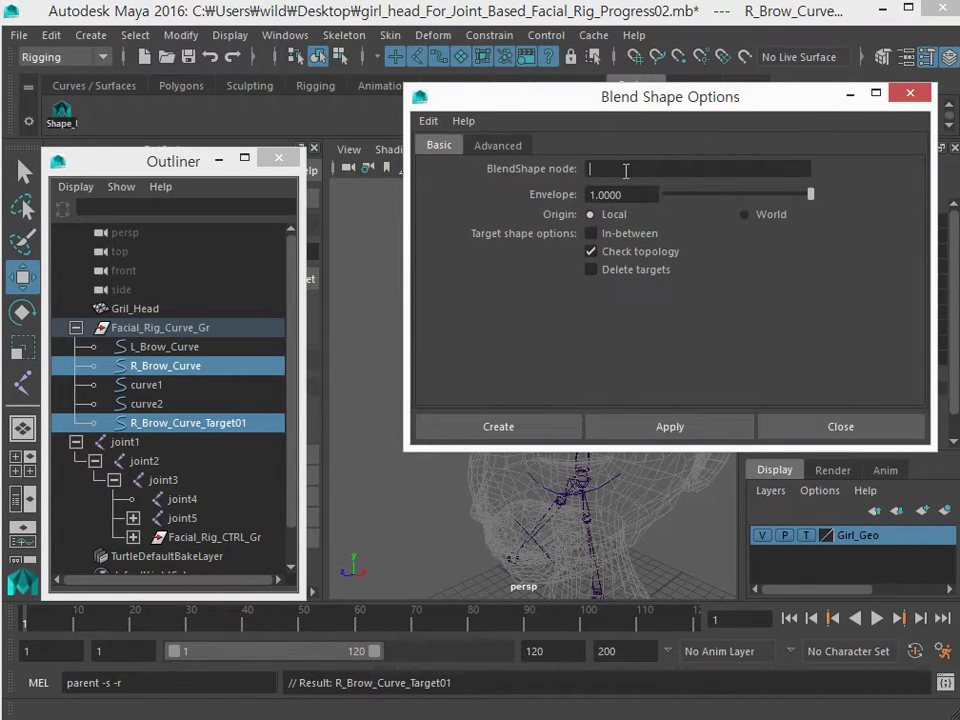
Name the blend shape node R_Brow and try to create the blend shape with local origin.
double_click(250, 421)
key("ctrl+c")
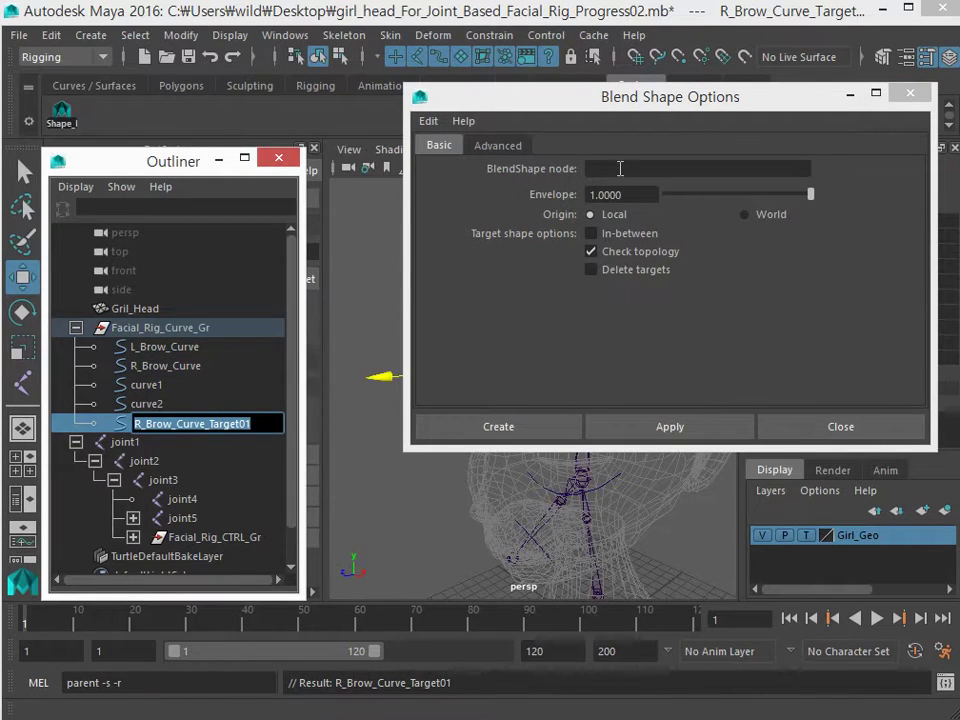
left_click(621, 168)
key("ctrl+v")
left_click_drag(675, 169, 840, 163)
key("BackSpace")
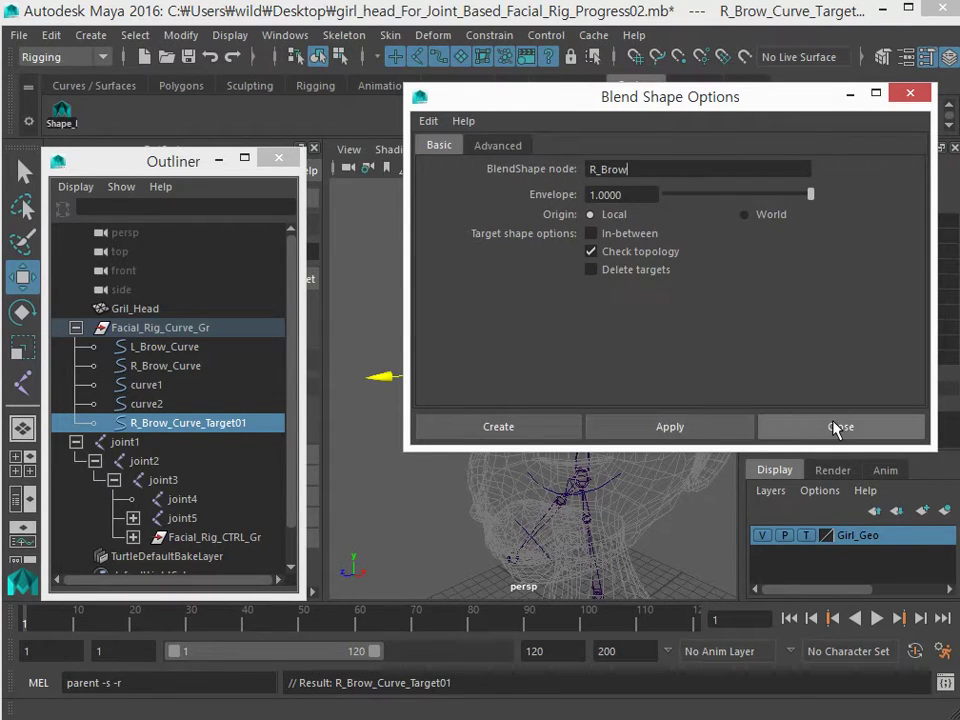
left_click_drag(634, 169, 500, 173)
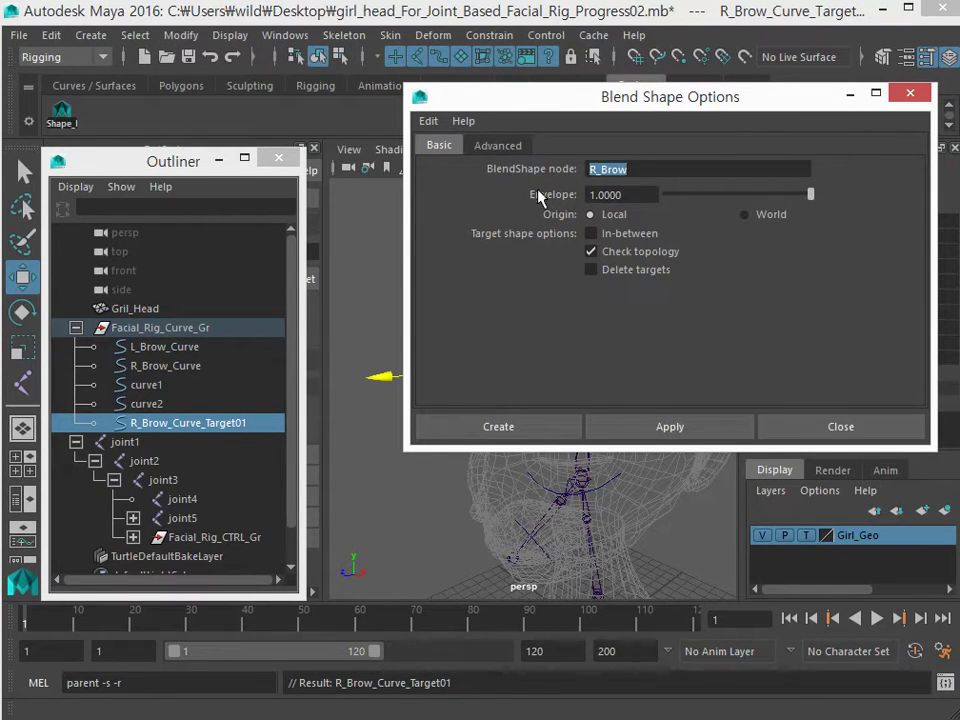
left_click(497, 422)
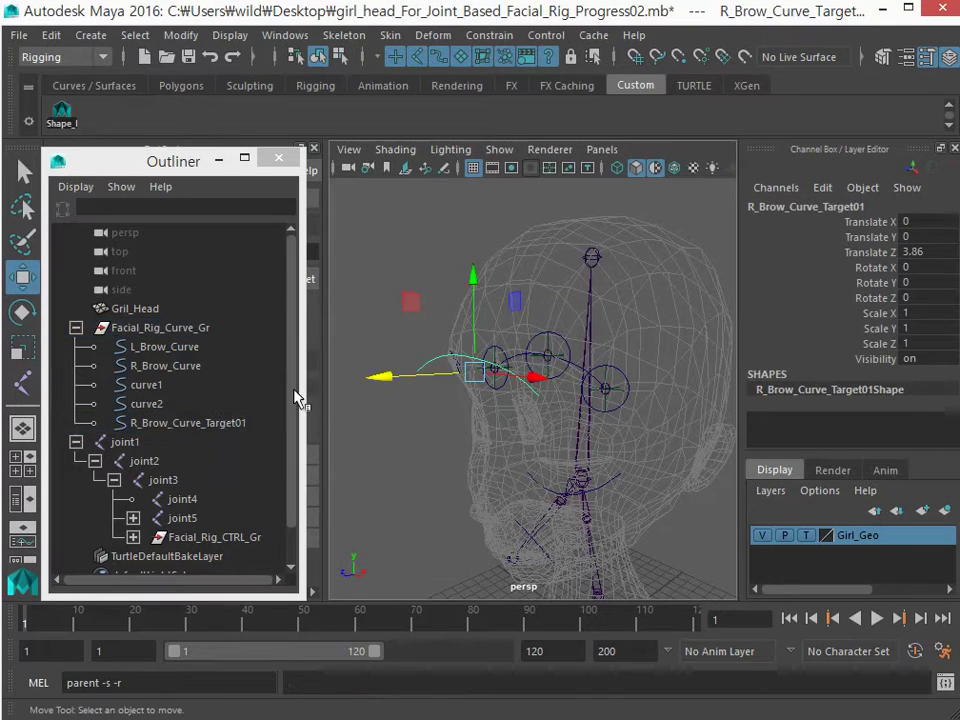
Replace R_Brow_Curve_Target01 with a fresh duplicate of R_Brow_Curve renamed R_Brow_Curve_Target.
left_click(188, 422)
key("Delete")
left_click(165, 366)
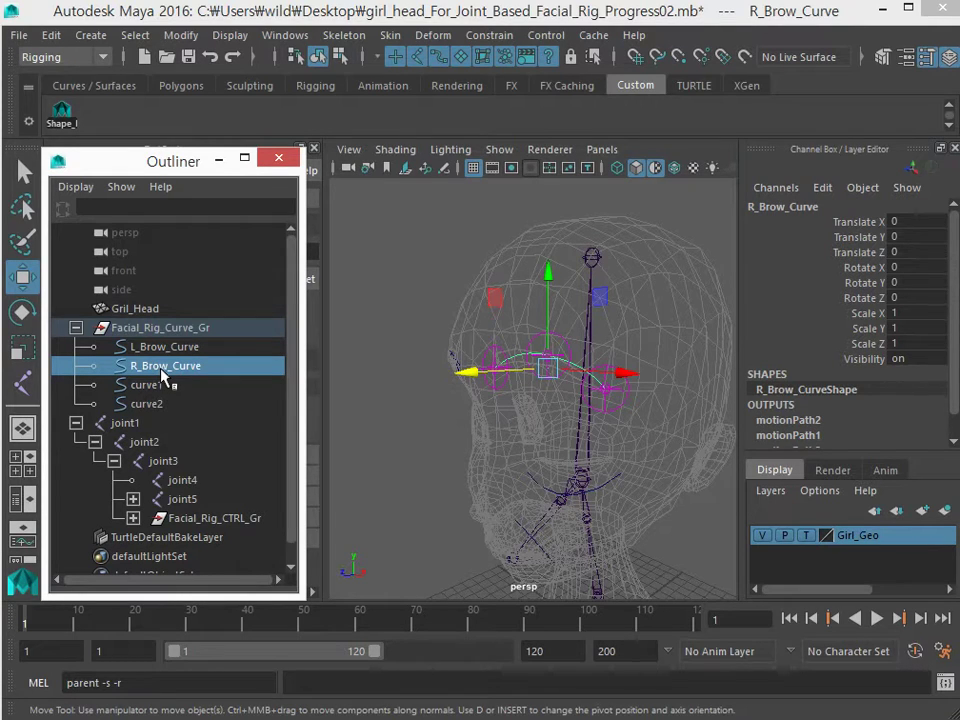
key("ctrl+d")
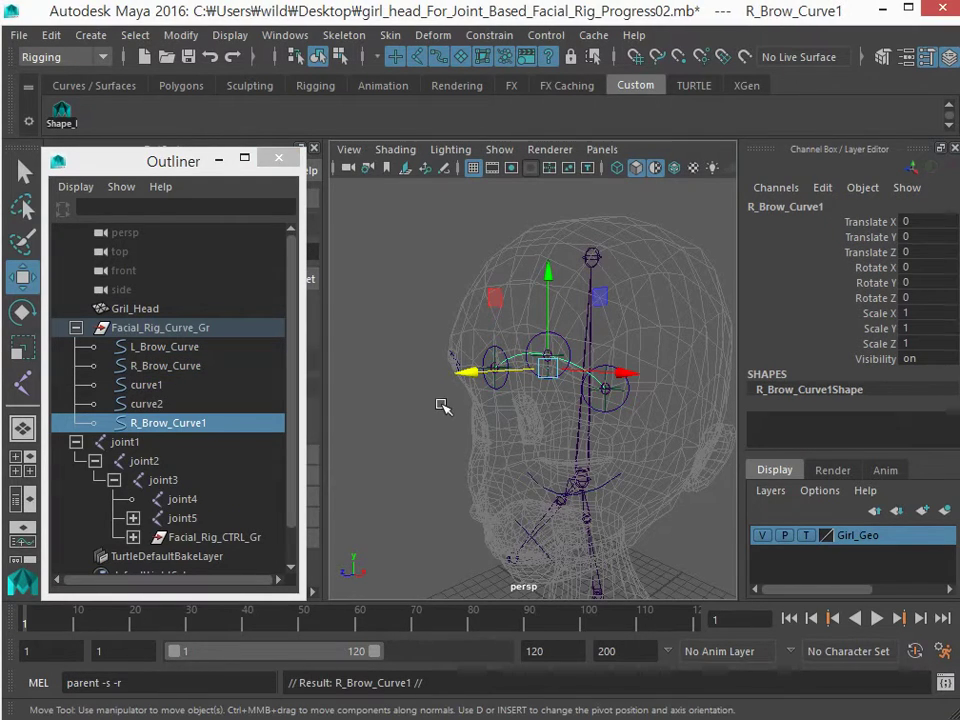
double_click(193, 426)
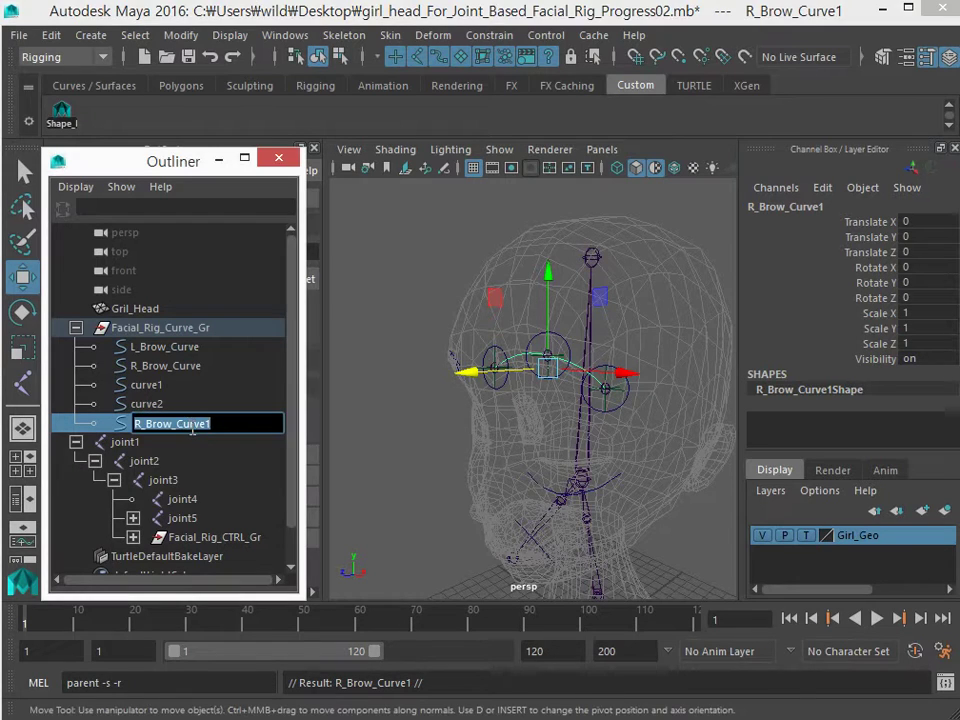
key("BackSpace")
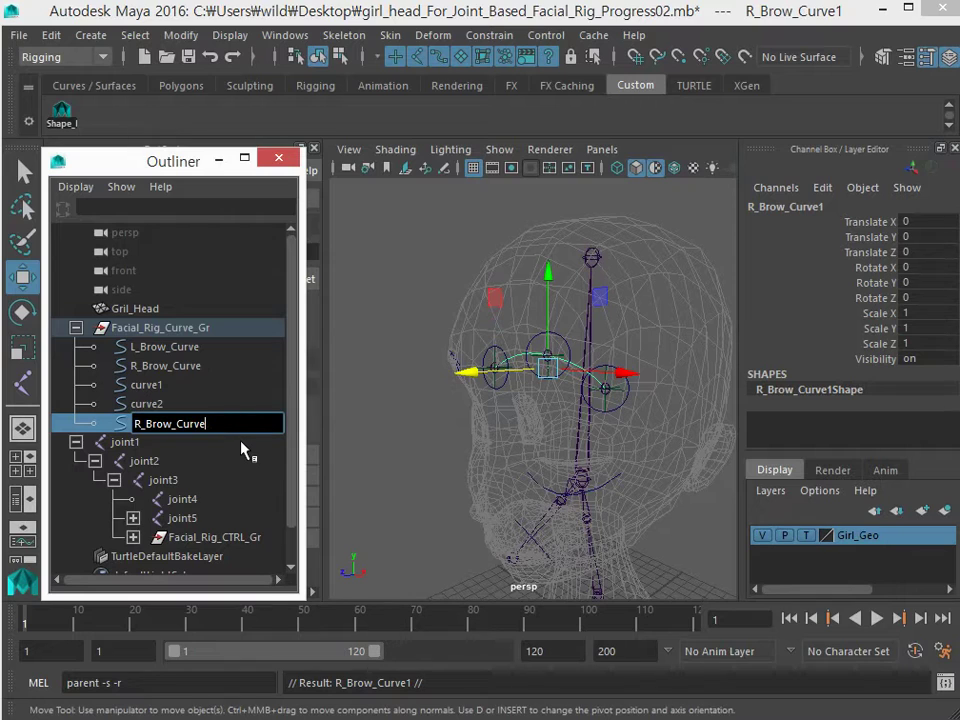
type("_Target")
key("Return")
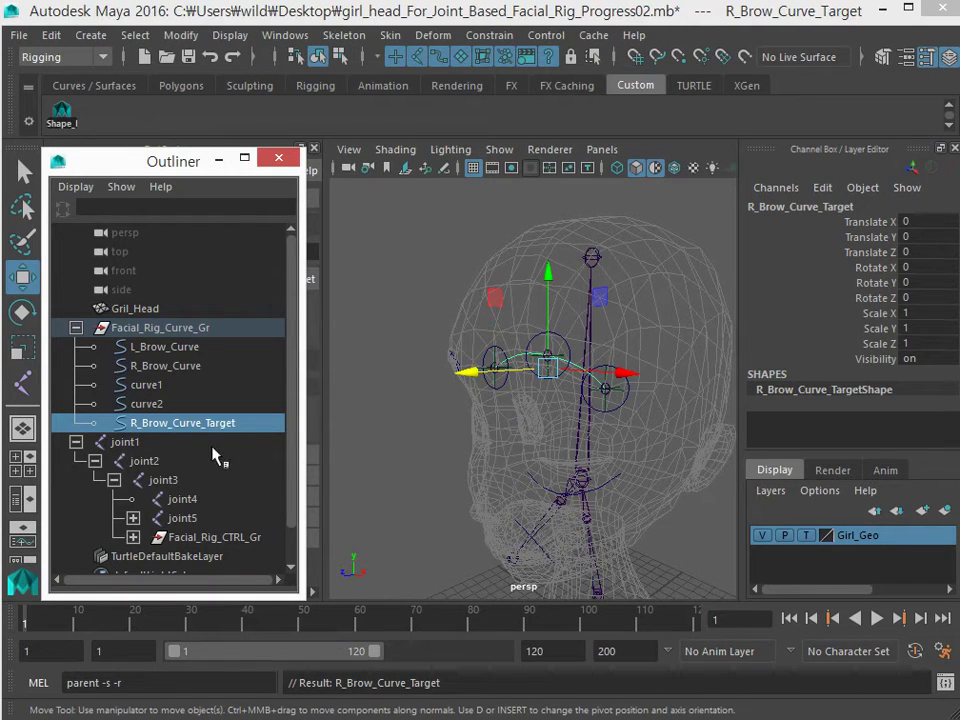
Move R_Brow_Curve_Target forward along Z to about 3.492, out in front of the face.
left_click(180, 461)
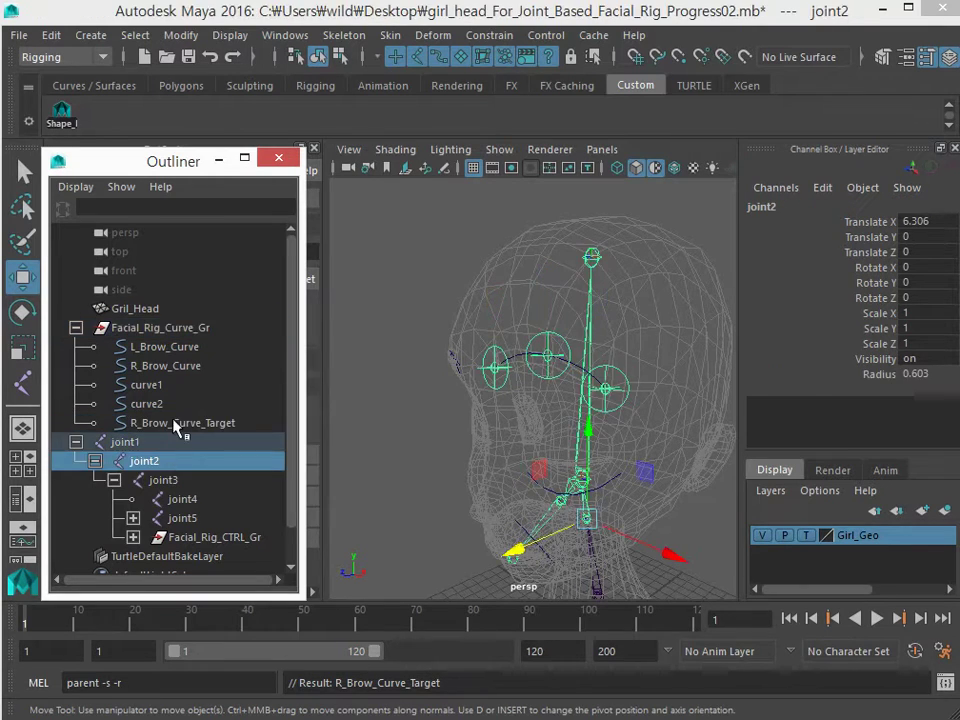
left_click(178, 424)
left_click(162, 368, "ctrl")
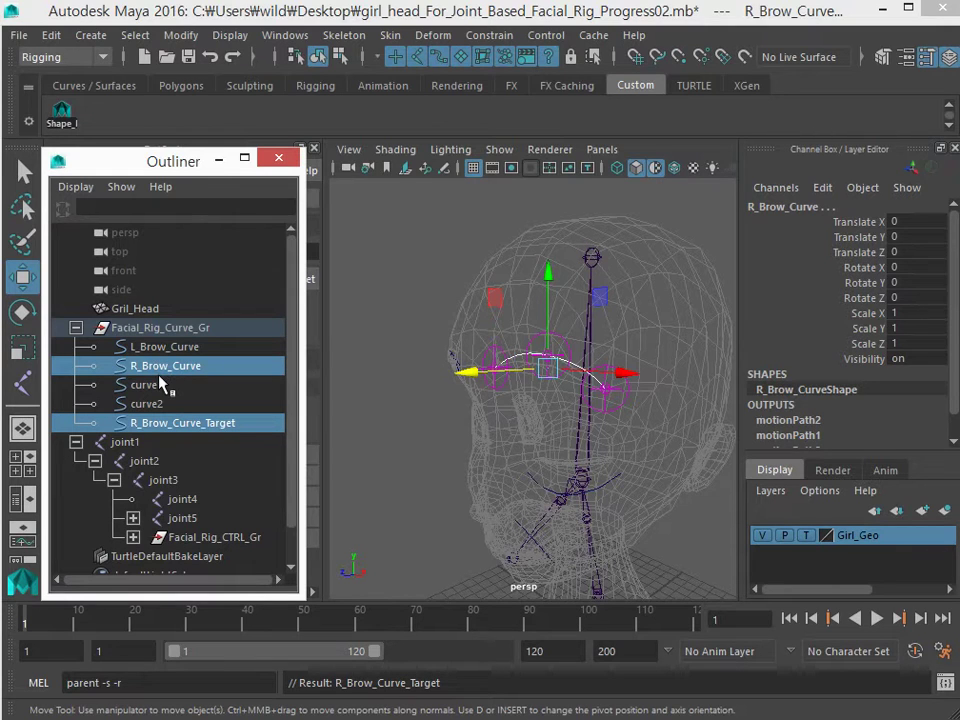
left_click(186, 423)
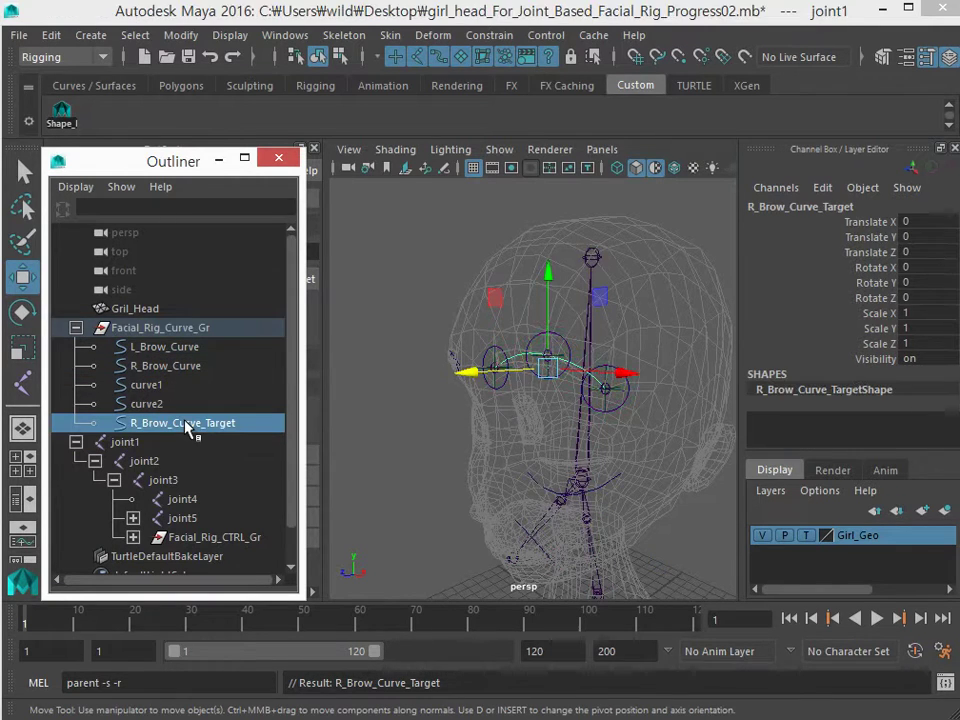
left_click_drag(481, 385, 516, 454)
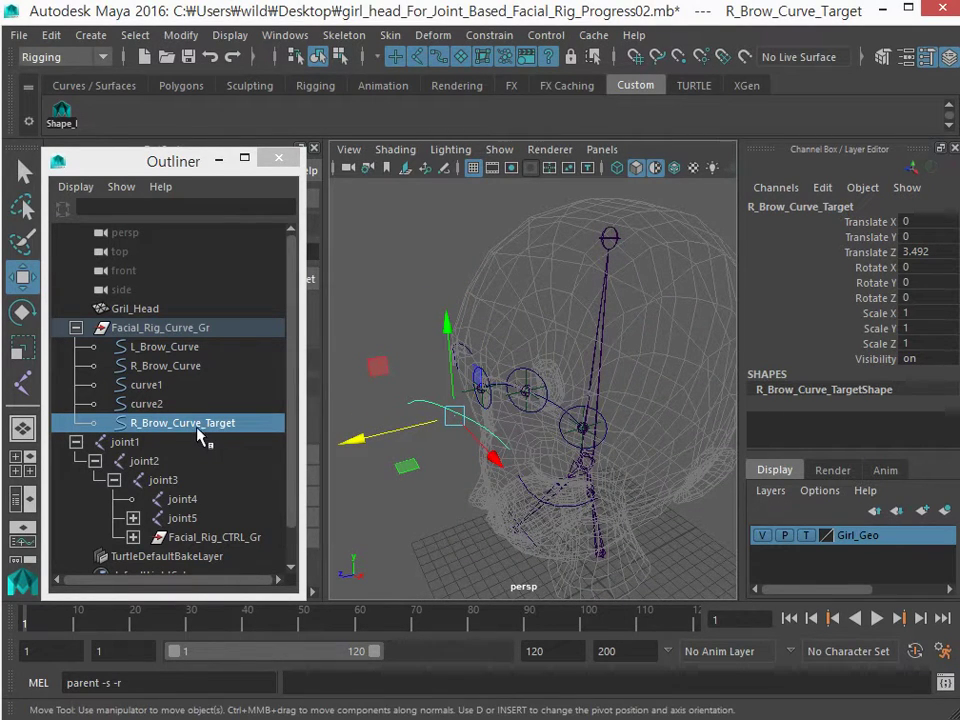
Create a blend shape node named R_Brow using R_Brow_Curve_Target as the target and R_Brow_Curve as the base.
left_click(180, 367, "ctrl")
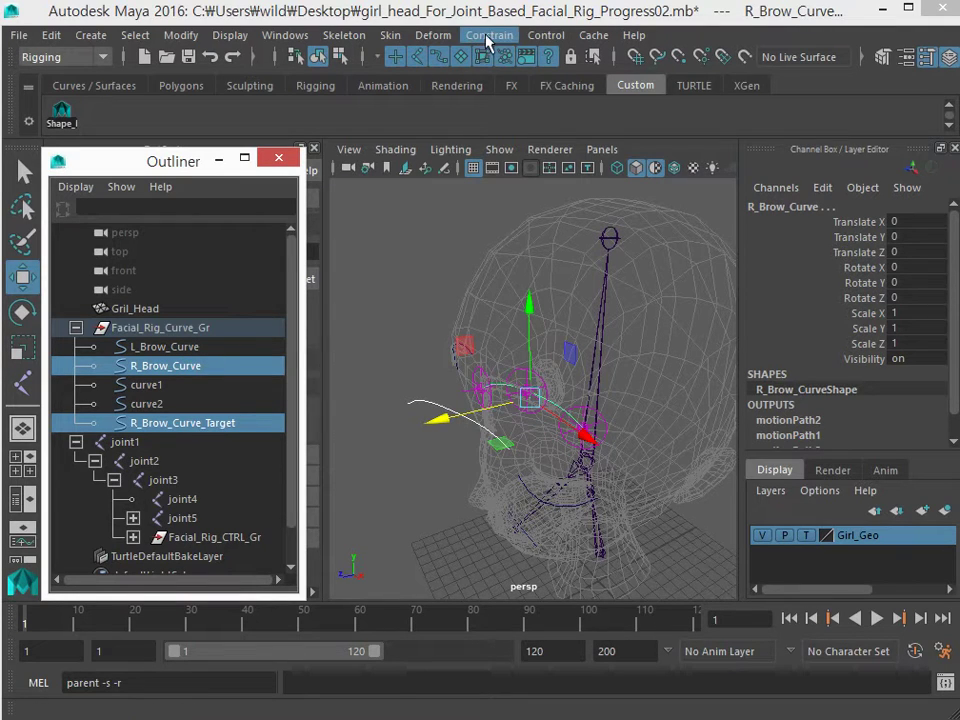
left_click(433, 35)
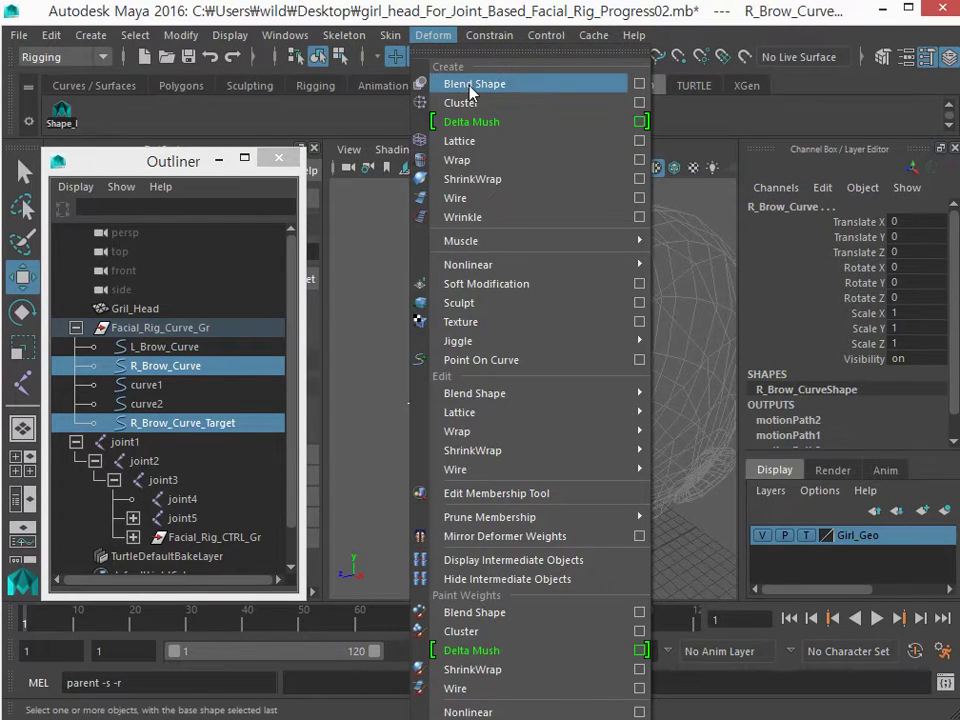
left_click(640, 84)
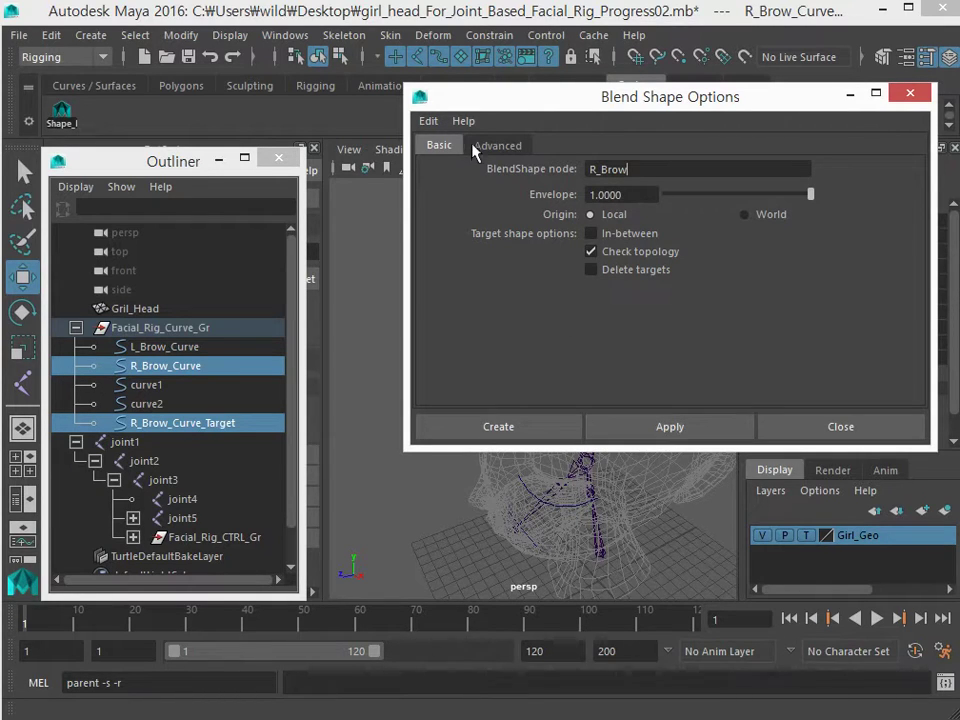
left_click(645, 432)
left_click(428, 121)
left_click(437, 164)
left_click(666, 426)
left_click(828, 428)
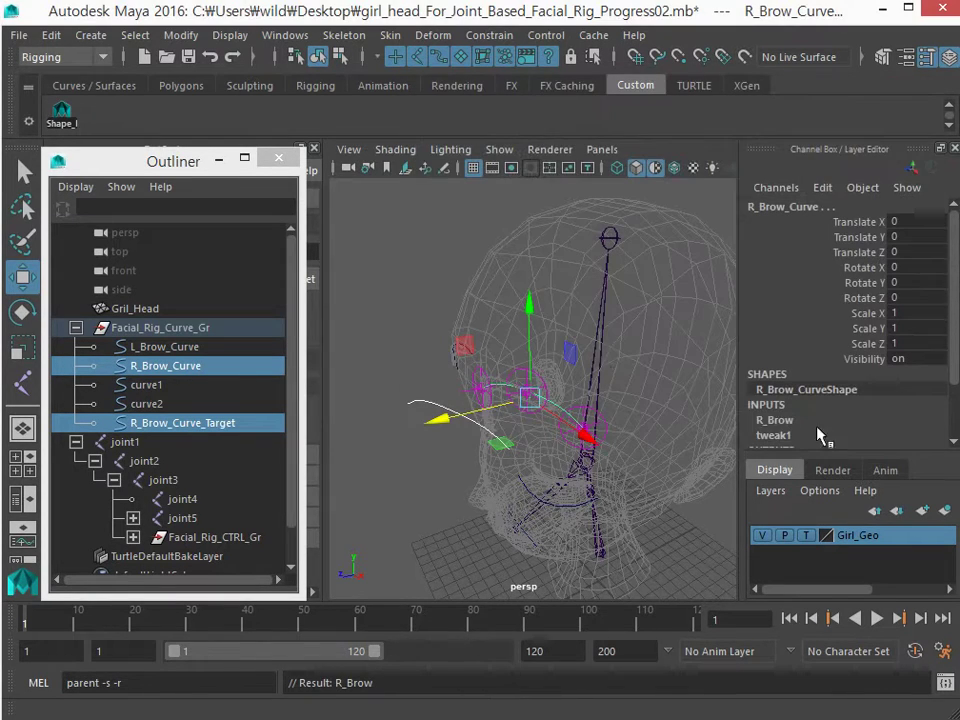
Reshape R_Brow_Curve_Target in component mode by raising it near its outer end, and return to object selection.
left_click(416, 390)
left_click(429, 414)
key("F8")
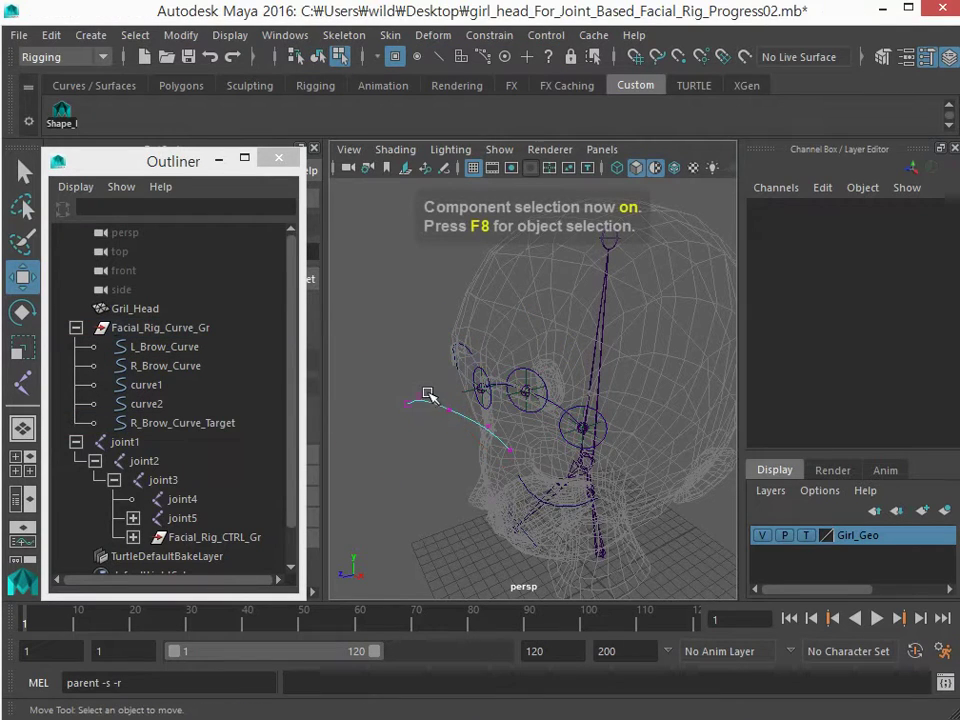
left_click_drag(424, 392, 588, 428, "alt")
left_click_drag(545, 388, 570, 352)
left_click(590, 390)
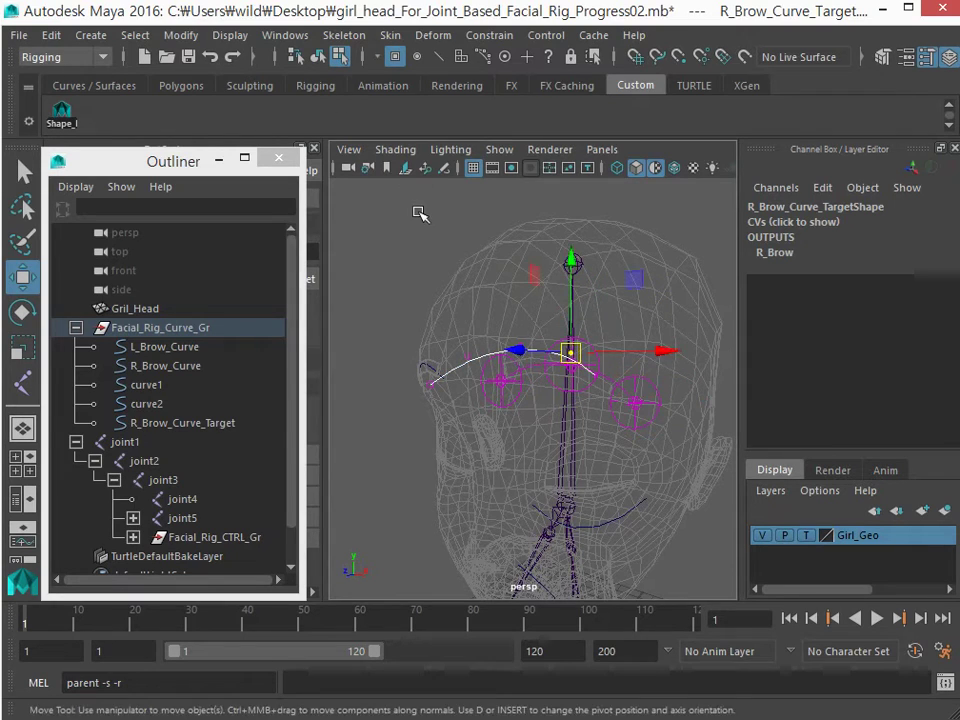
key("F8")
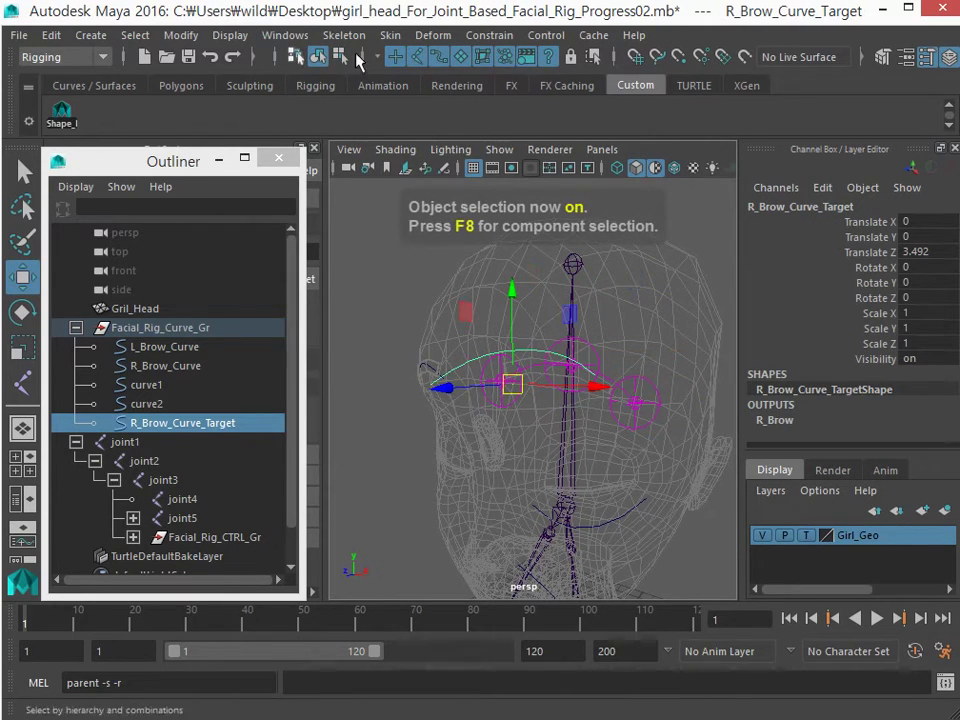
Open the Blend Shape editor and place it, shortened, above the head so the R_Brow weight slider and the brow controls are both accessible.
left_click(287, 35)
mouse_move(310, 85)
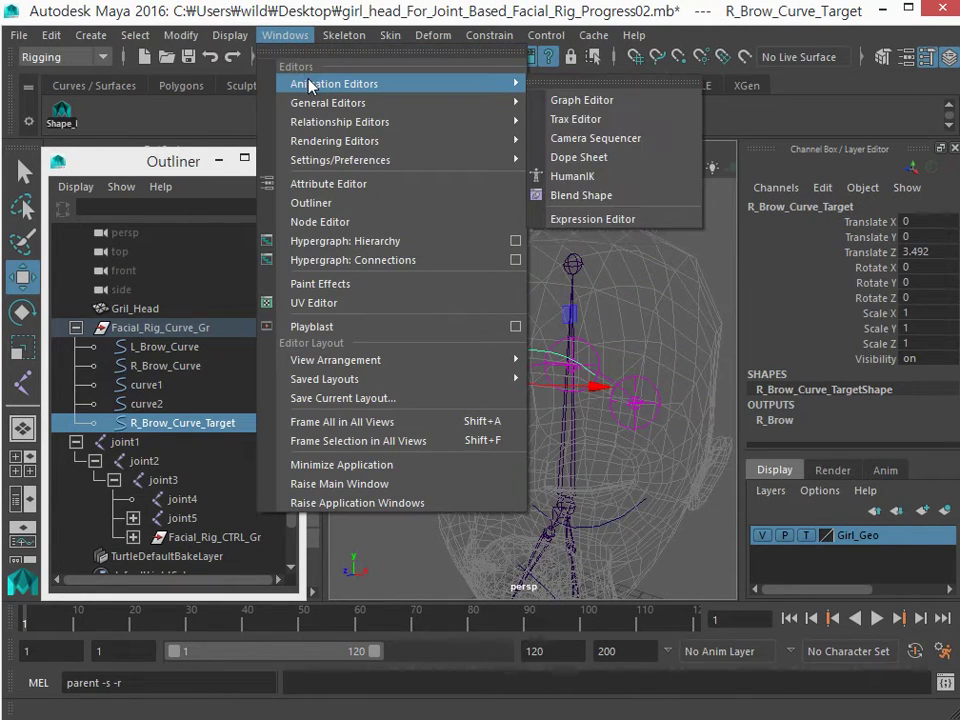
left_click(581, 195)
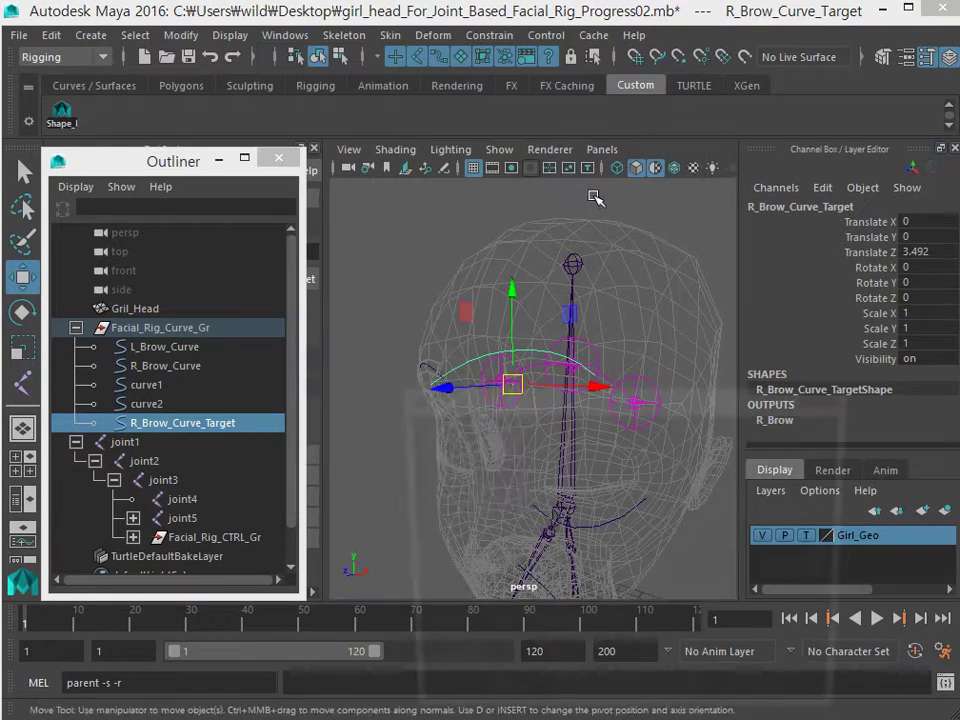
left_click_drag(551, 407, 646, 67)
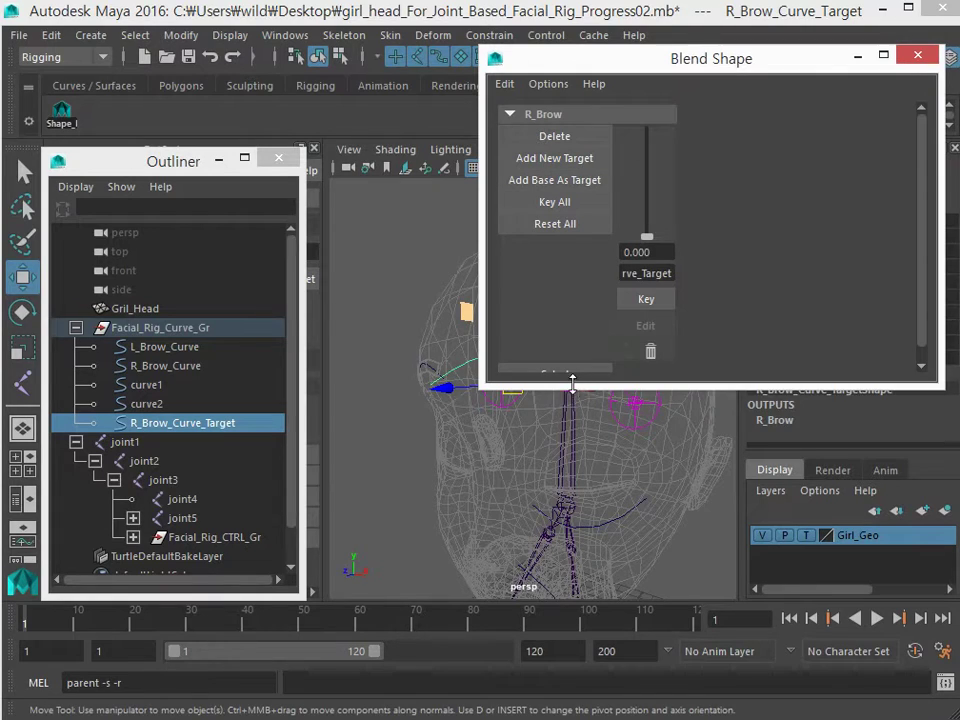
left_click_drag(568, 382, 568, 297)
Test the R_Brow blend shape from a close brow view by moving the target weight between 0 and 1, ending at 1.
left_click_drag(510, 435, 578, 356, "alt")
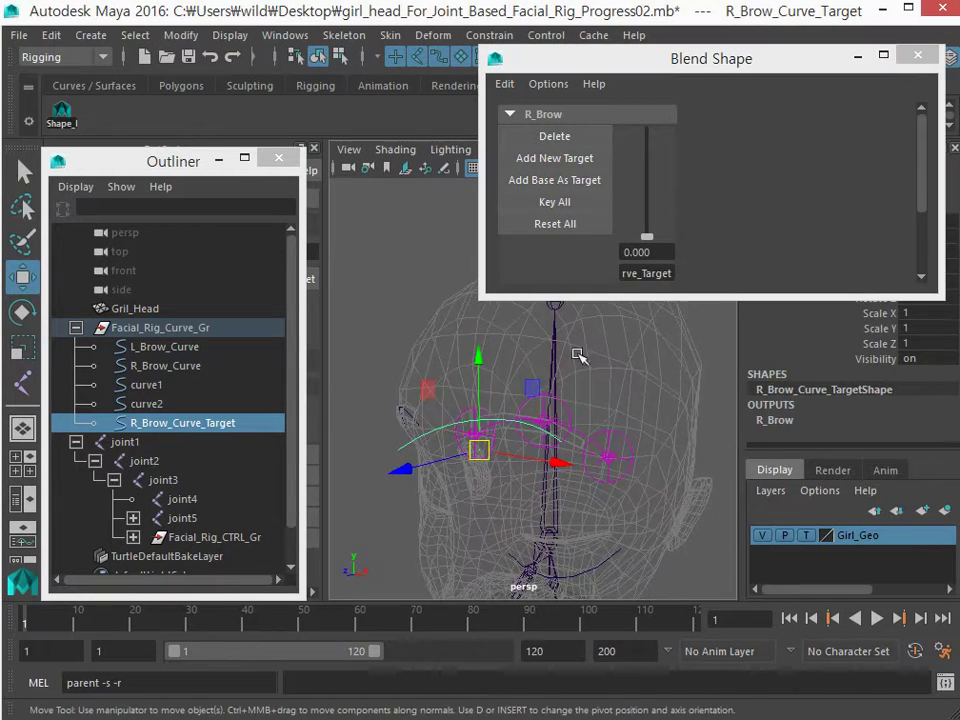
right_click_drag(460, 376, 422, 392, "alt")
left_click_drag(422, 392, 478, 420, "alt")
right_click_drag(478, 420, 664, 399, "alt")
left_click_drag(647, 238, 658, 186)
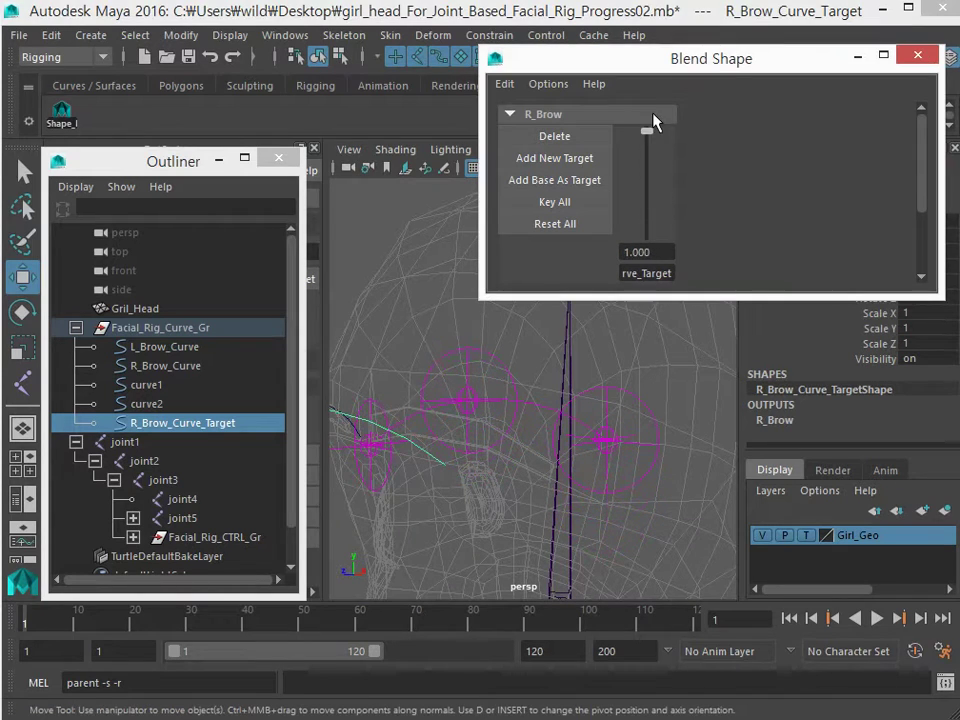
left_click_drag(655, 120, 642, 310)
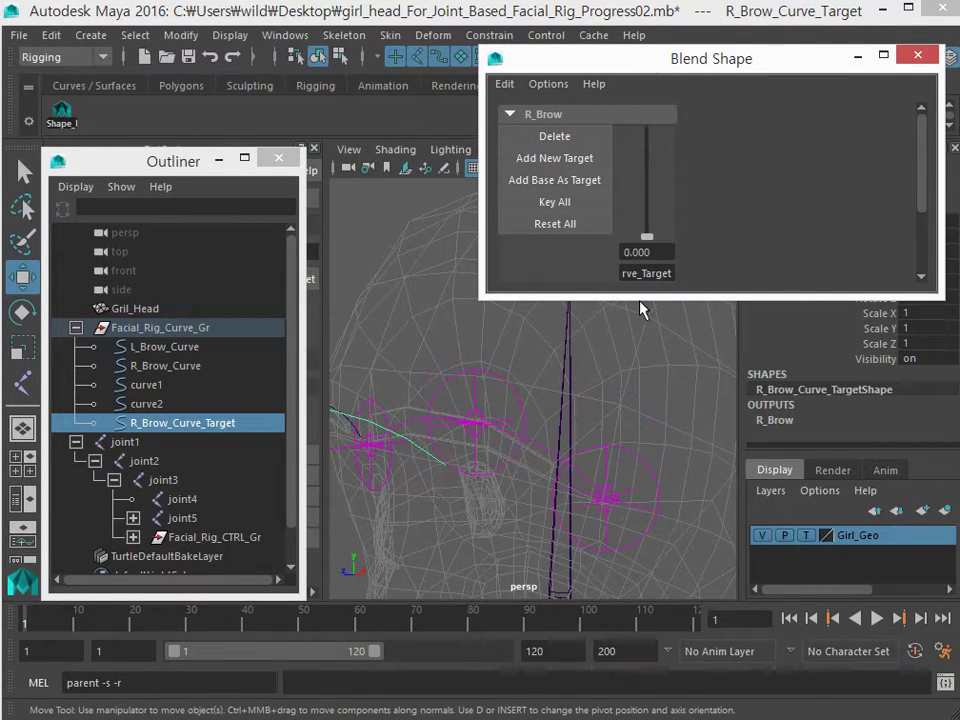
left_click_drag(646, 238, 656, 131)
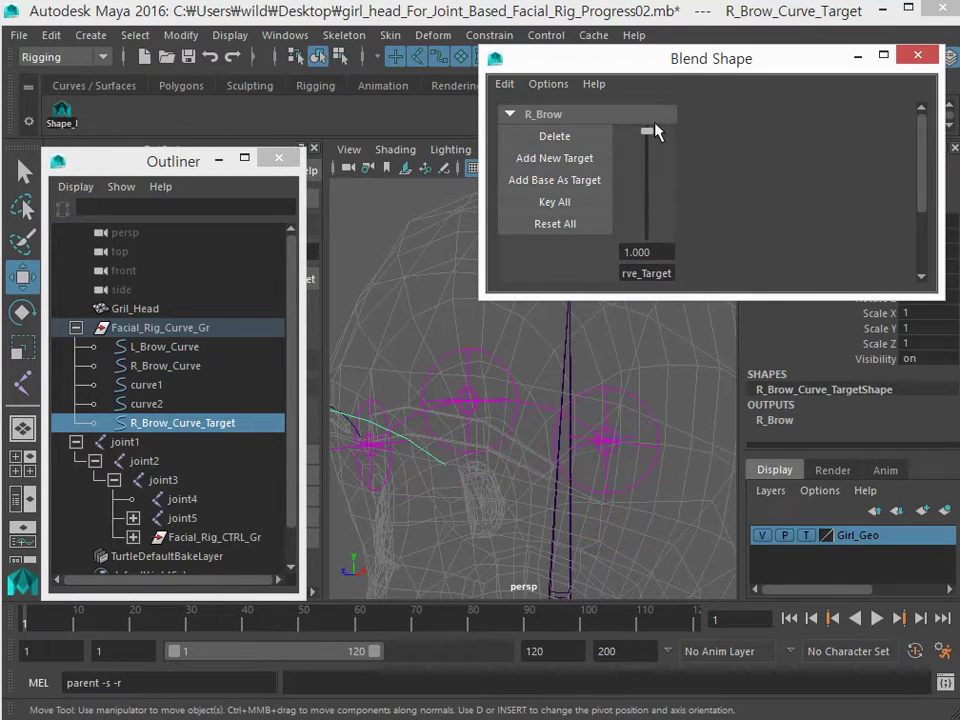
Try raising the middle brow control L_Brow_joint2 with the blend active, undo that move and the weight change, and close the Blend Shape editor.
left_click(469, 402)
left_click_drag(471, 405, 478, 373)
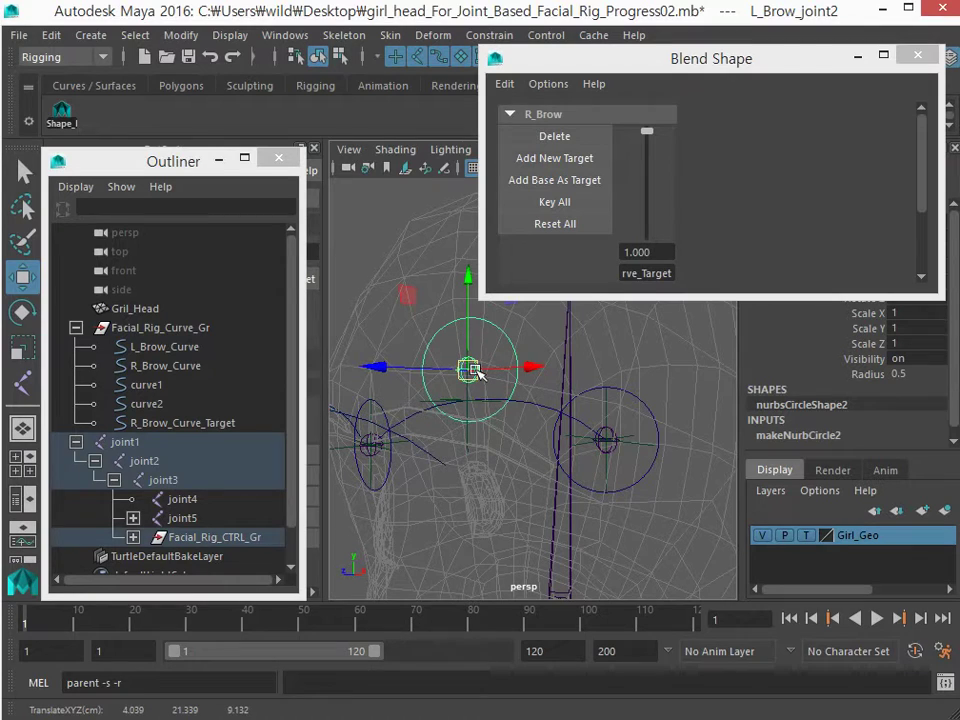
key("ctrl+z")
key("ctrl+z")
key("ctrl+z")
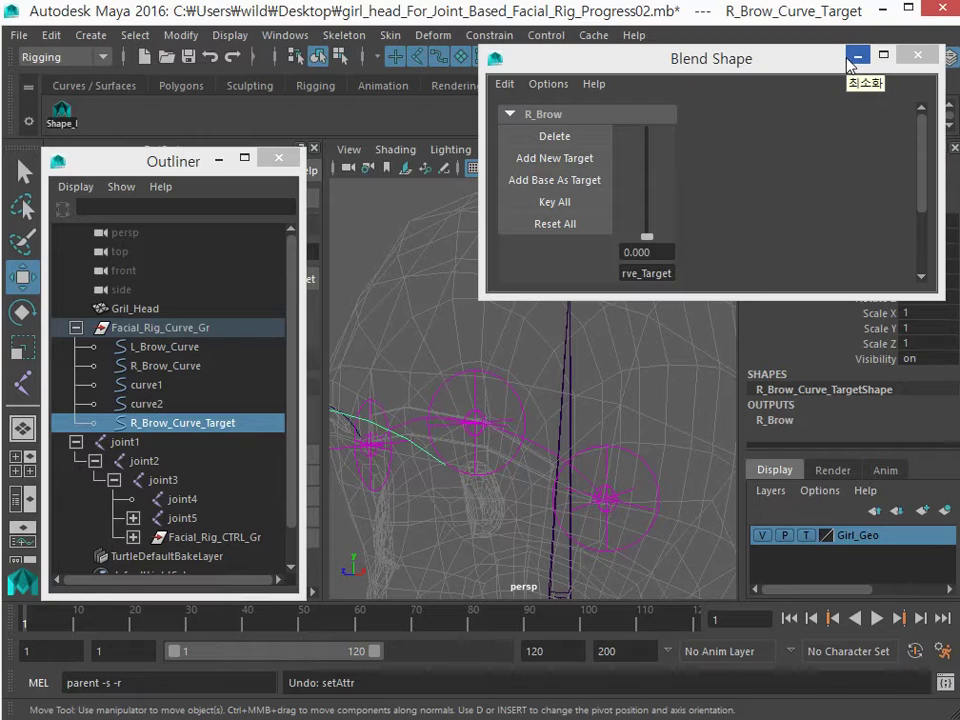
left_click(916, 60)
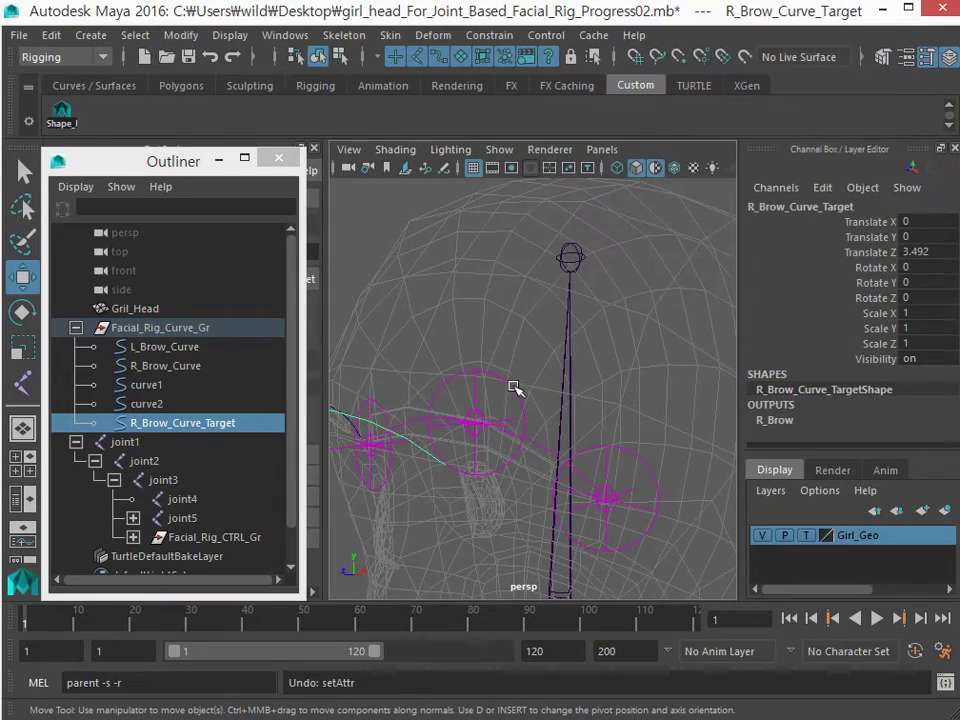
Examine the lower-eye curve2, the cheek curve1 and R_Brow_Curve_Target from several angles around the head.
left_click_drag(514, 390, 478, 380, "alt")
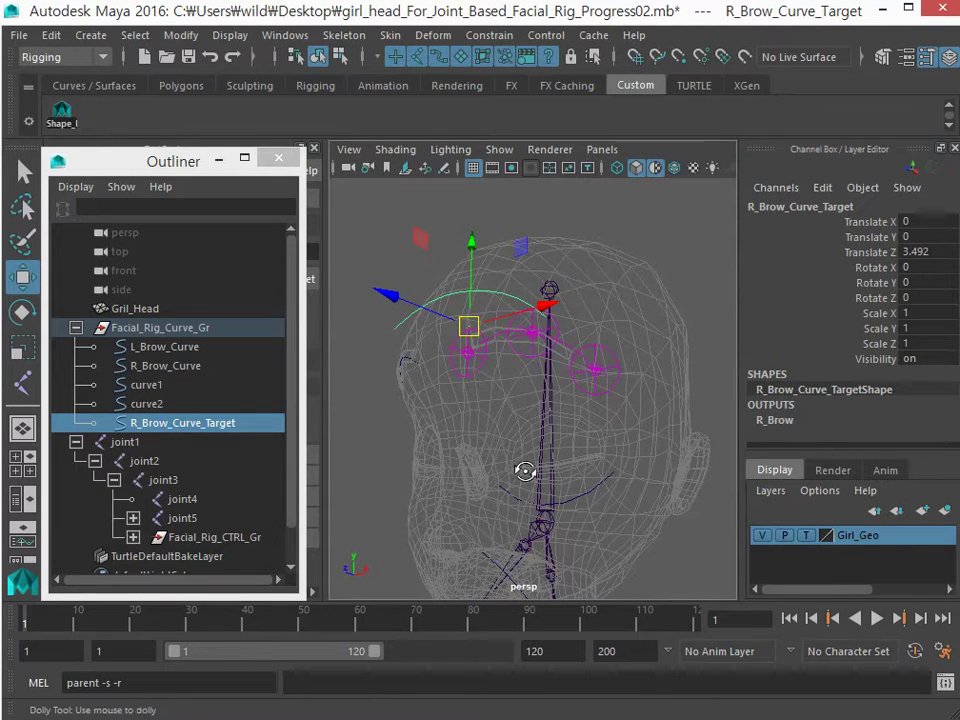
mouse_move(523, 469)
left_mouse_down("alt")
mouse_move(504, 407)
mouse_move(508, 435)
mouse_move(528, 445)
left_mouse_up("alt")
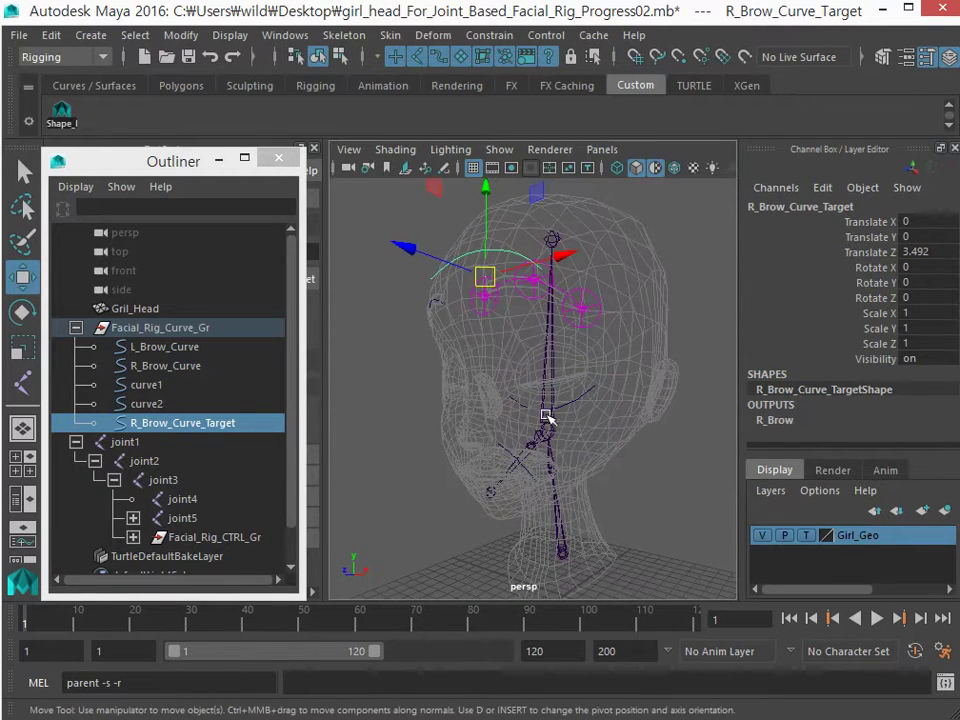
right_click_drag(495, 364, 610, 413, "alt")
left_click(612, 412)
left_click_drag(612, 412, 561, 444, "alt")
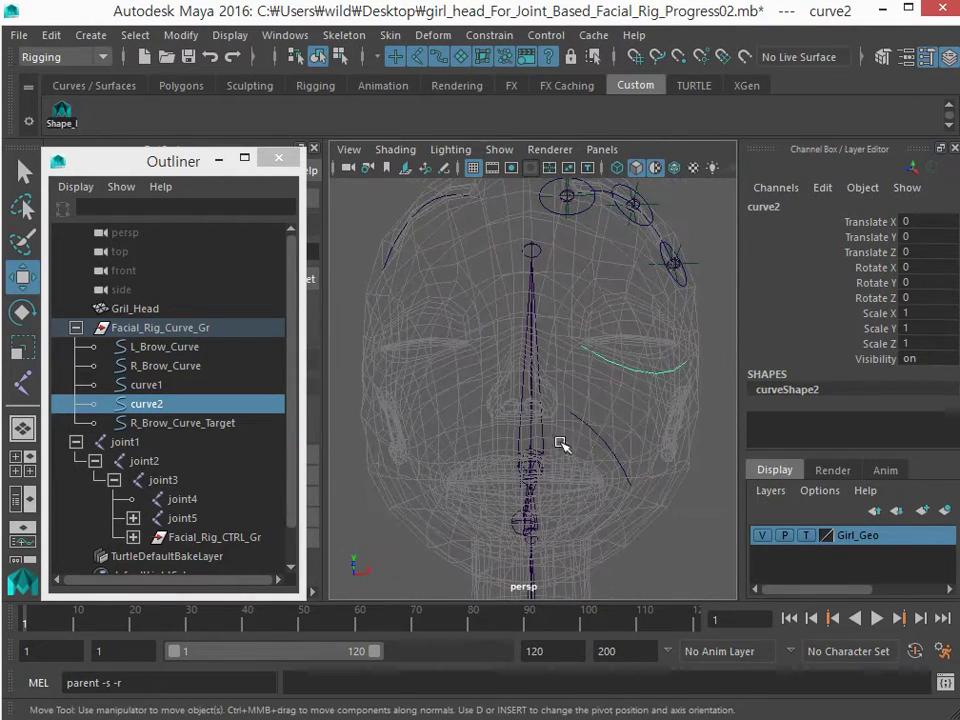
left_click(596, 434)
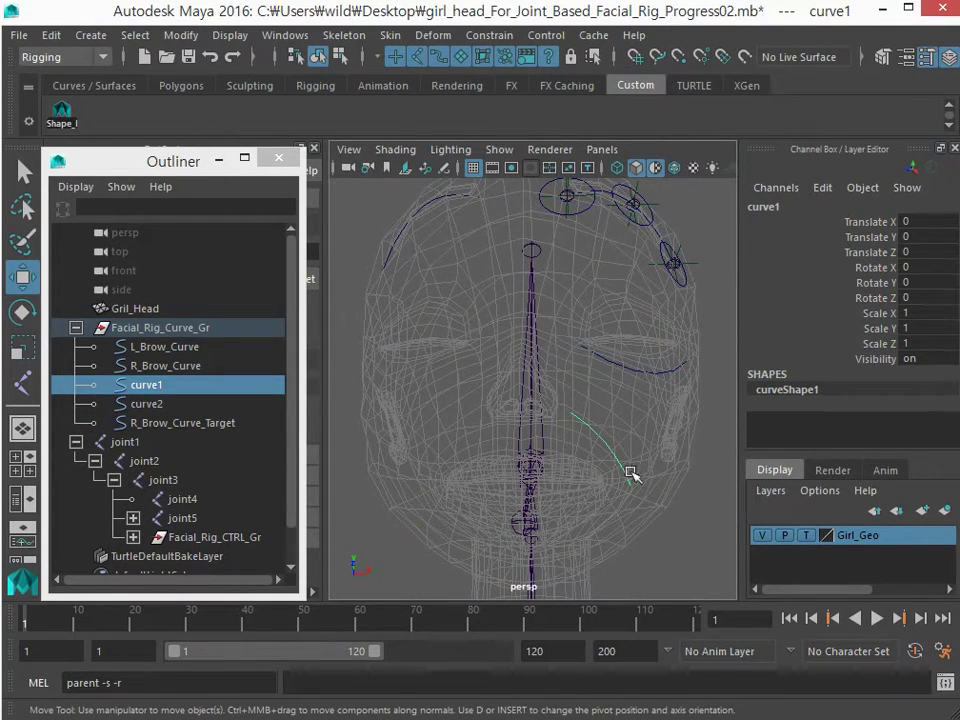
left_click_drag(611, 471, 600, 508, "alt")
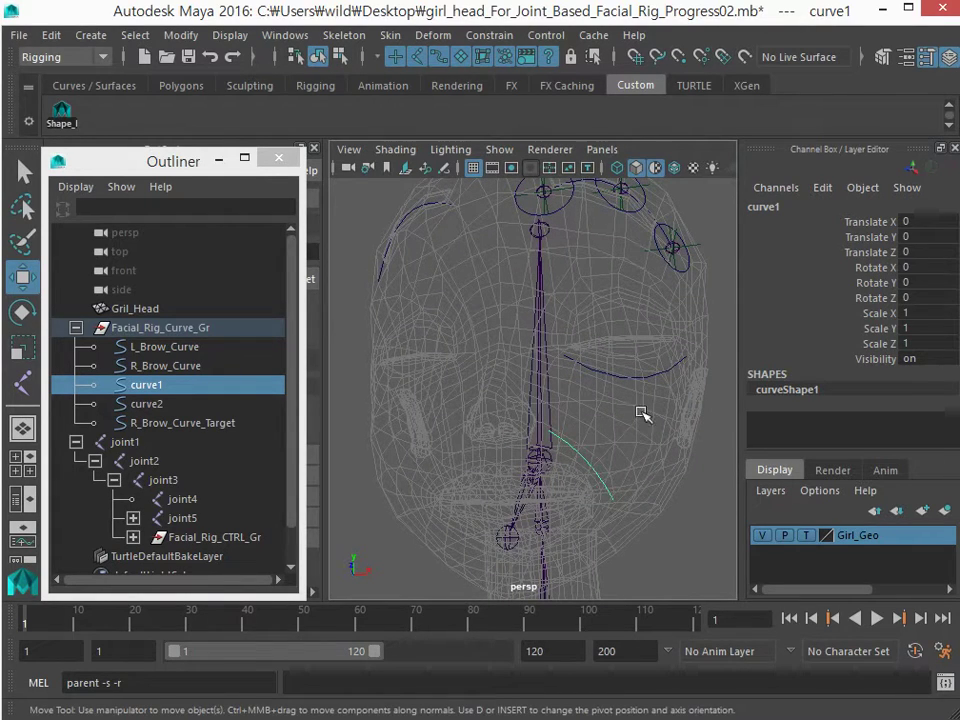
left_click_drag(643, 414, 521, 210, "alt")
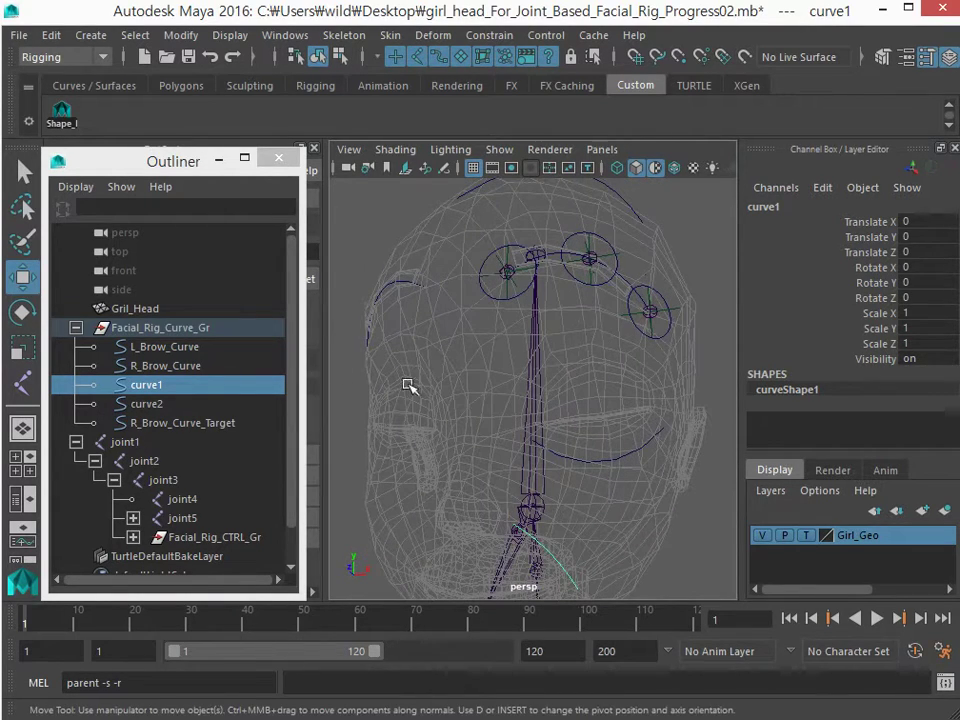
left_click_drag(592, 239, 471, 204, "alt")
left_click(471, 203)
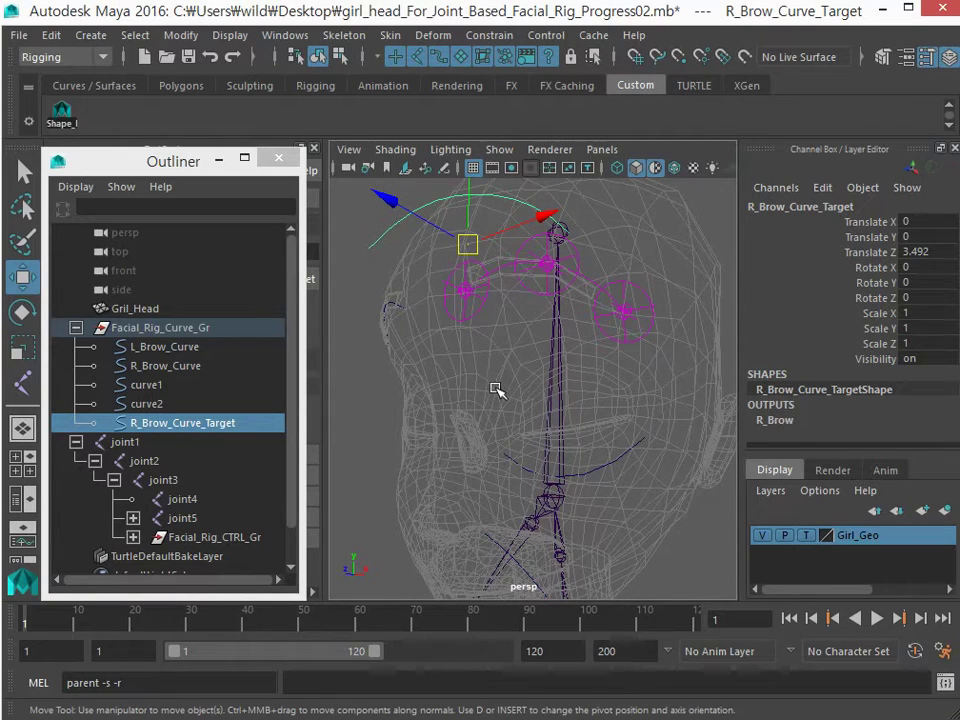
Try parenting Facial_Rig_Curve_Gr under joint3 and undo the parenting.
left_click_drag(495, 388, 340, 410, "alt")
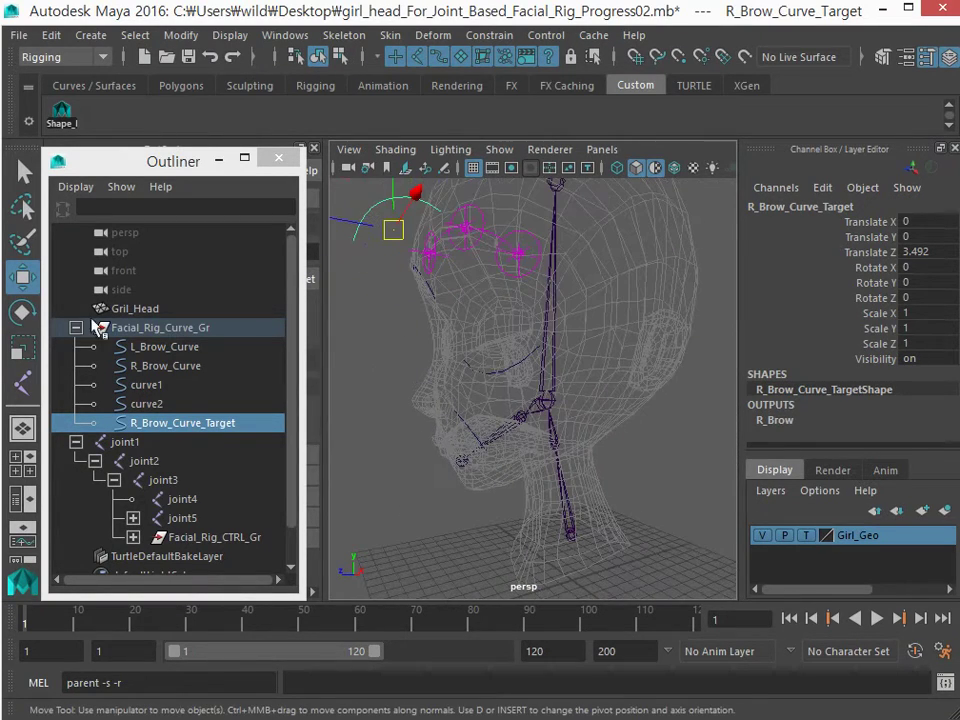
left_click(147, 331)
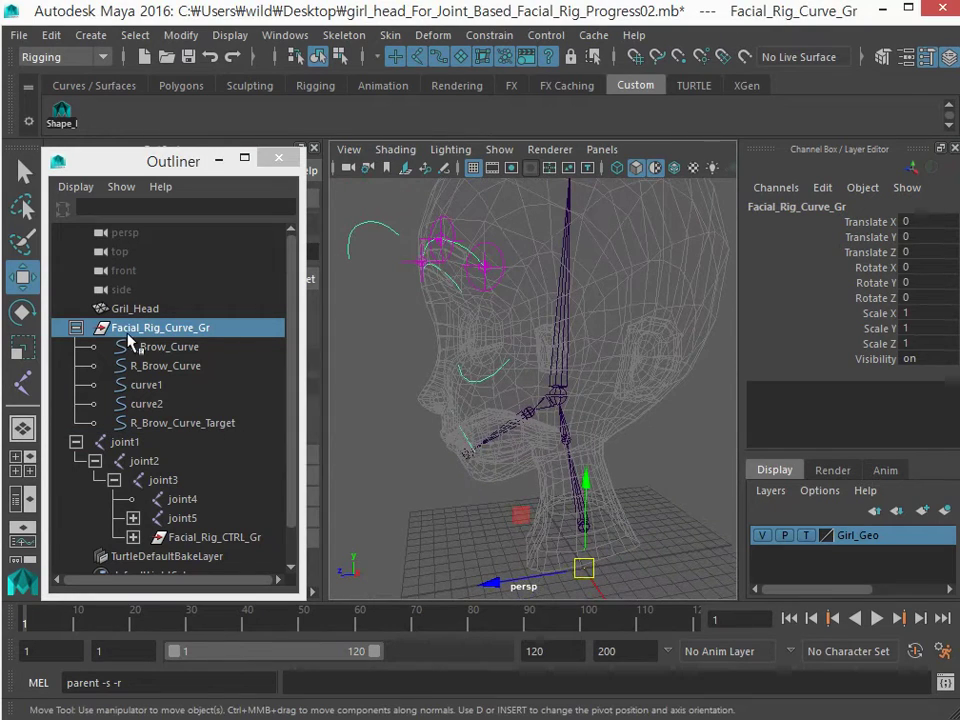
left_click_drag(500, 420, 551, 349, "alt")
left_click(563, 352)
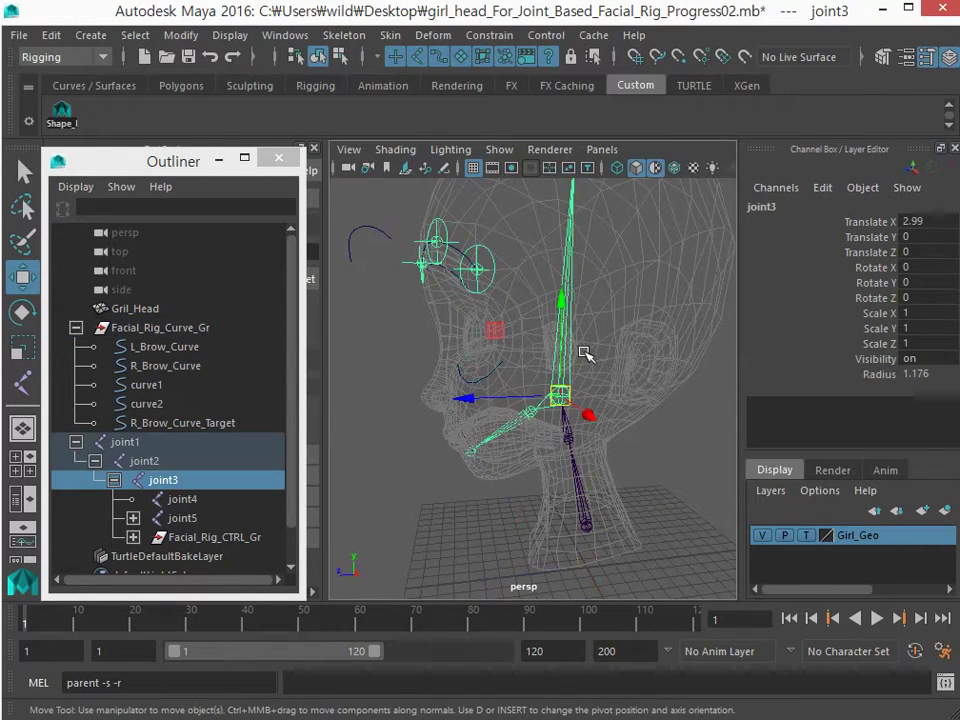
left_click(180, 331)
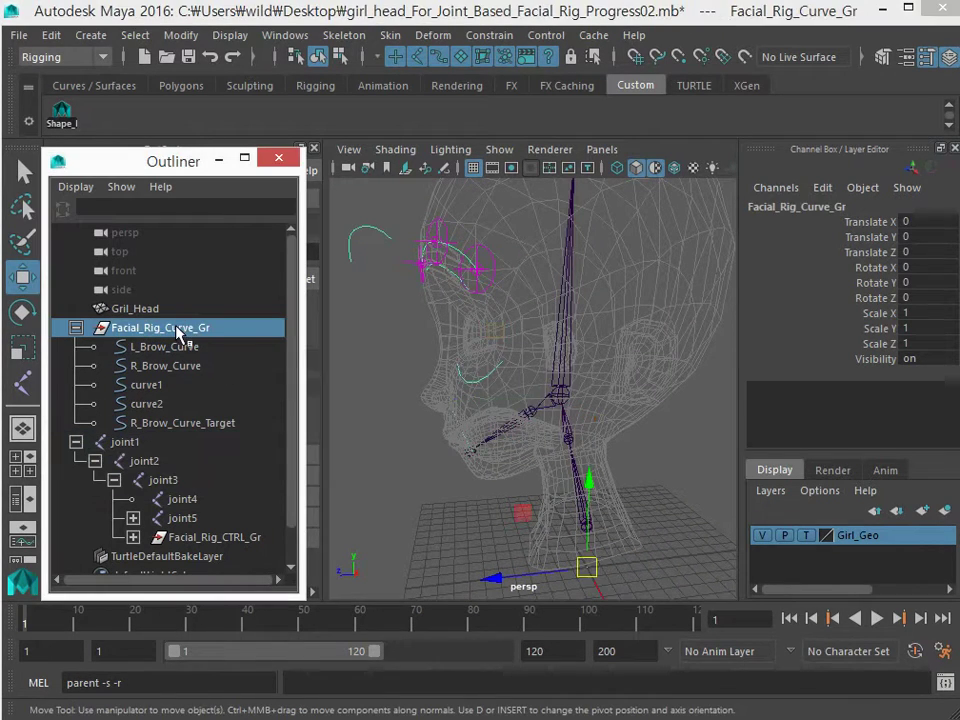
middle_click_drag(160, 357, 162, 485)
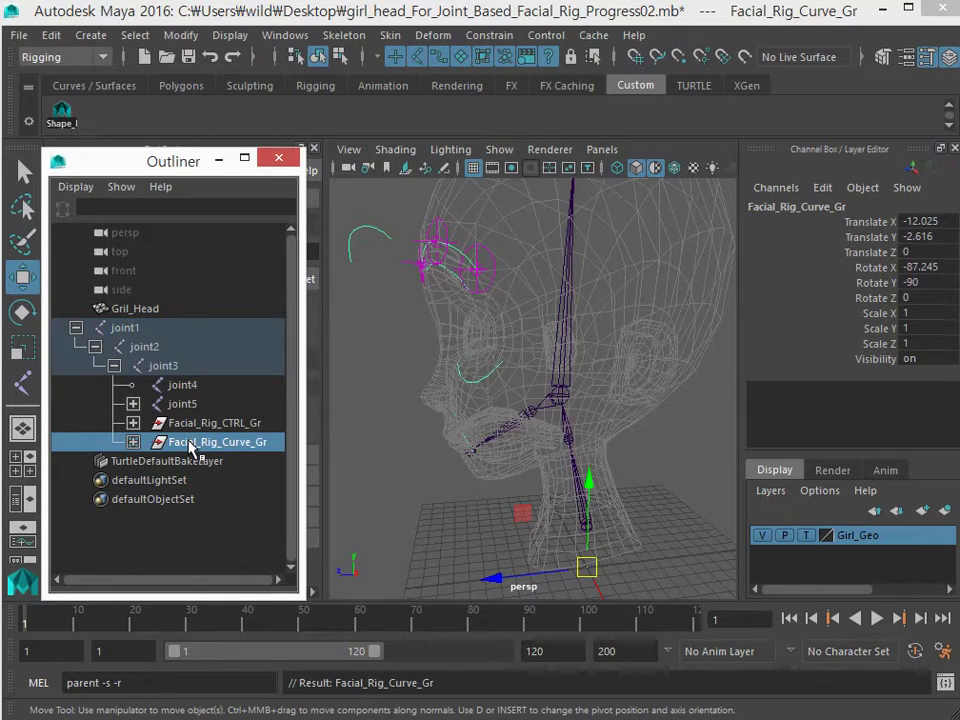
key("ctrl+z")
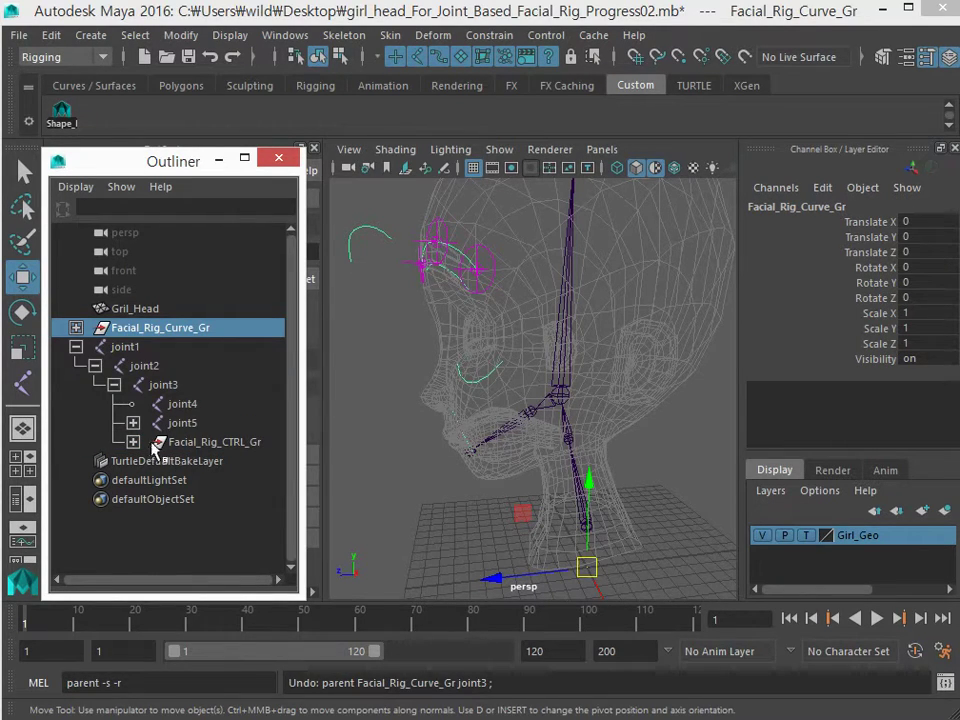
Return the Girl_Geo layer from template to normal display, select Gril_Head, and switch the viewport to wireframe.
left_click(456, 494)
left_click(456, 494)
key("f")
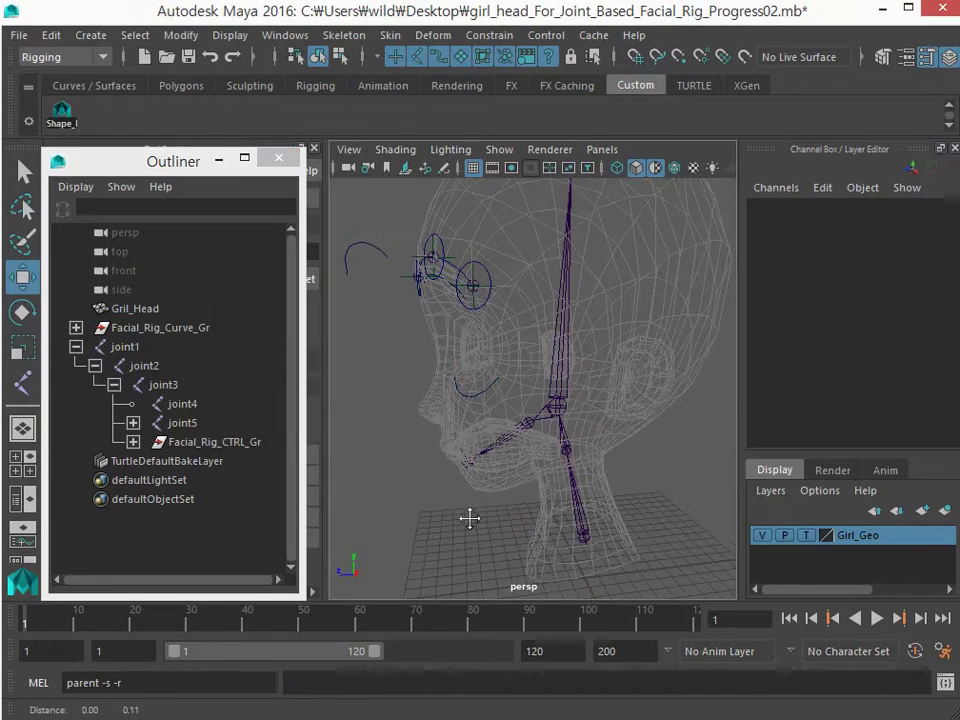
left_click(807, 537)
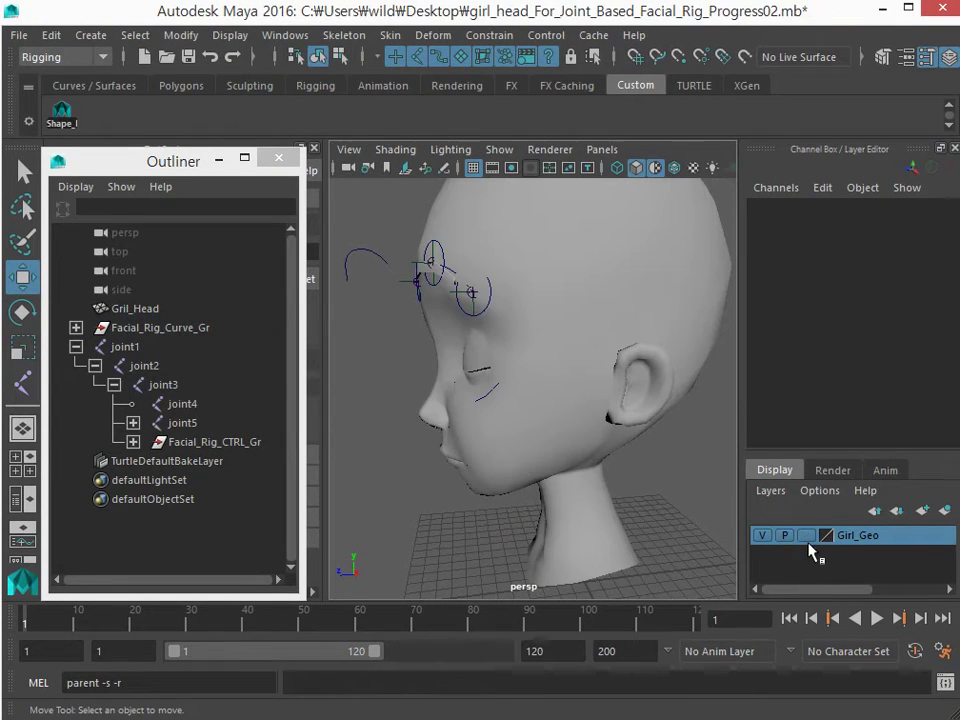
left_click(468, 482)
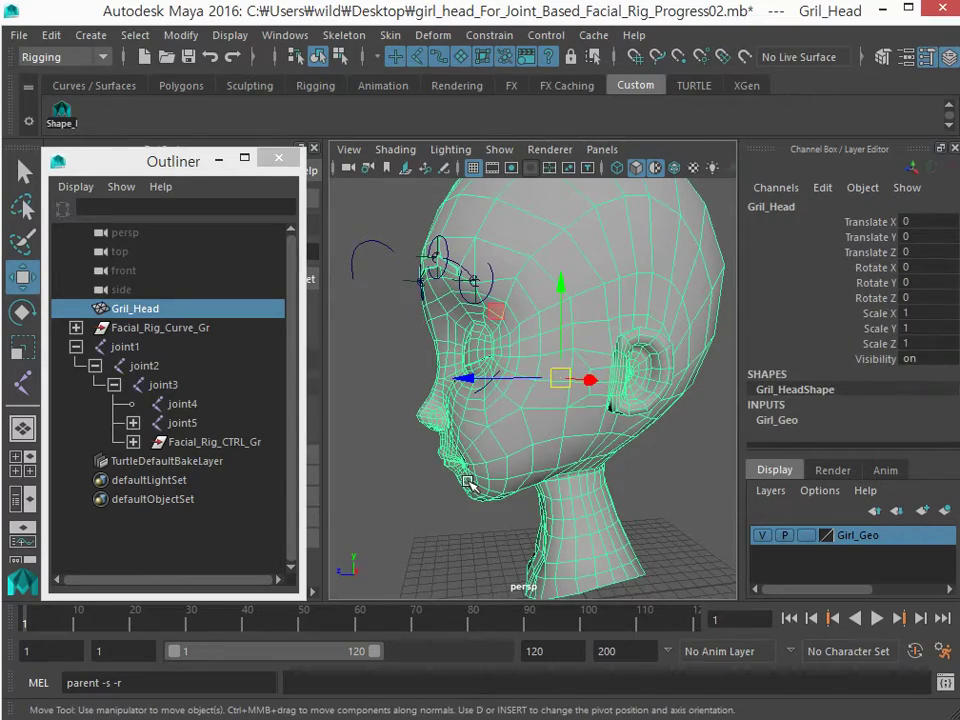
key("4")
left_click_drag(476, 508, 548, 533, "alt")
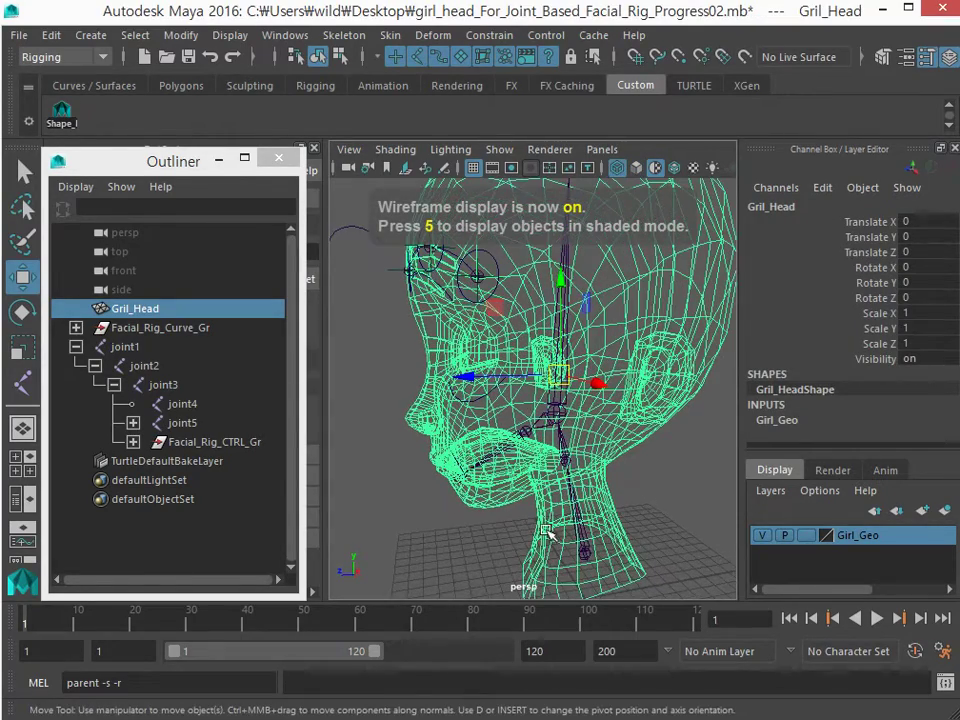
left_click_drag(609, 530, 570, 560, "shift")
left_click_drag(520, 465, 516, 531, "alt")
right_click_drag(516, 531, 532, 505, "alt")
mouse_move(532, 505)
left_mouse_down("alt")
mouse_move(526, 492)
mouse_move(514, 494)
mouse_move(528, 492)
left_mouse_up("alt")
right_click_drag(528, 492, 533, 492, "alt")
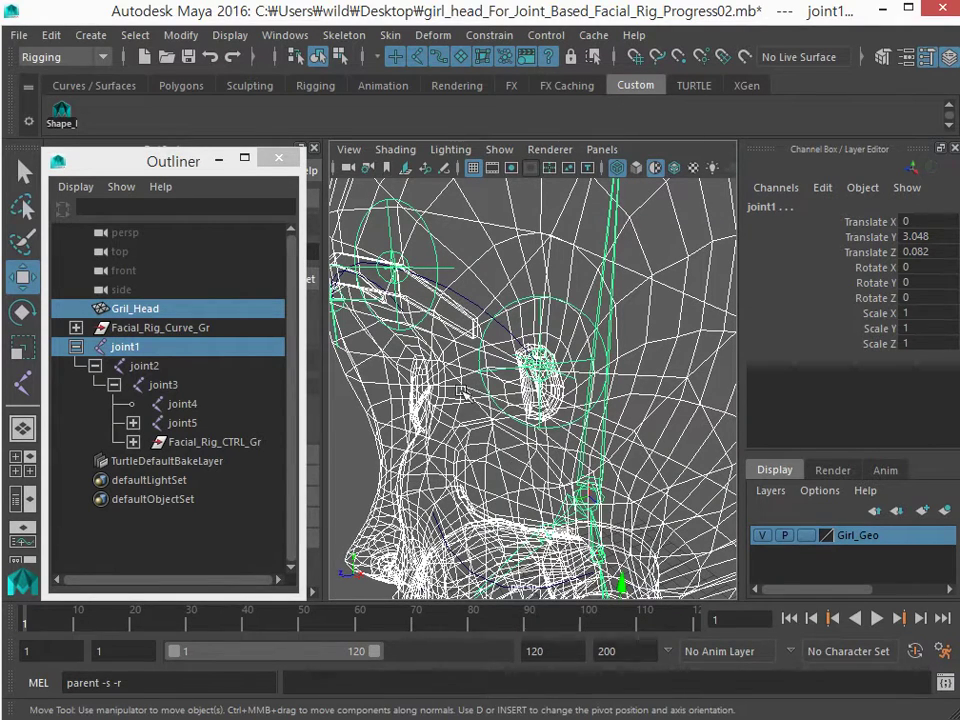
left_click_drag(513, 466, 440, 338, "alt")
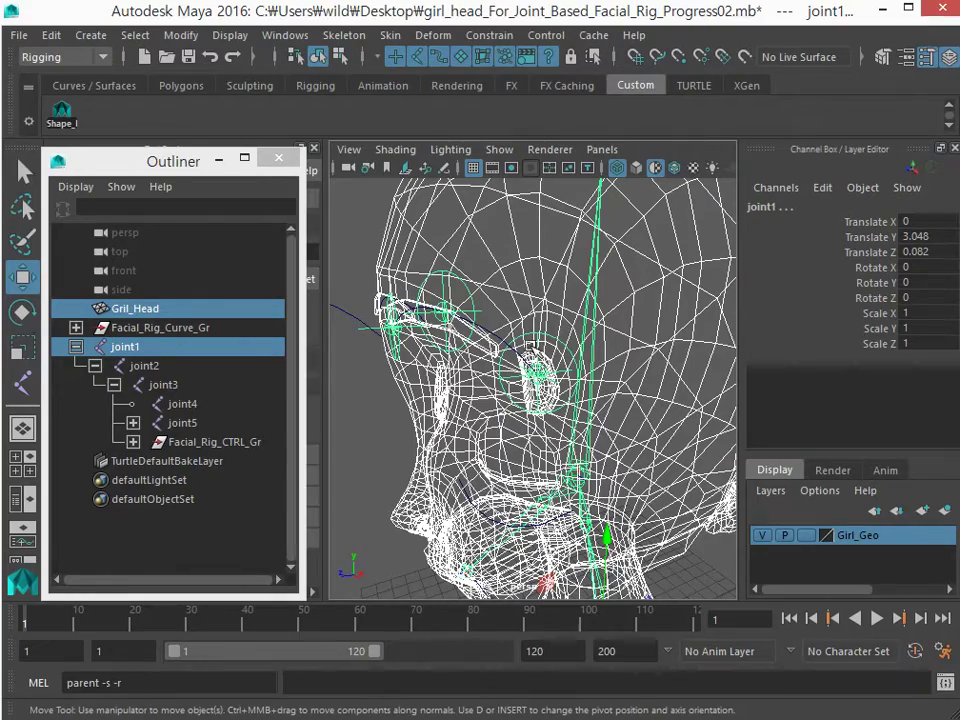
left_click_drag(390, 270, 482, 328, "alt")
left_click(391, 36)
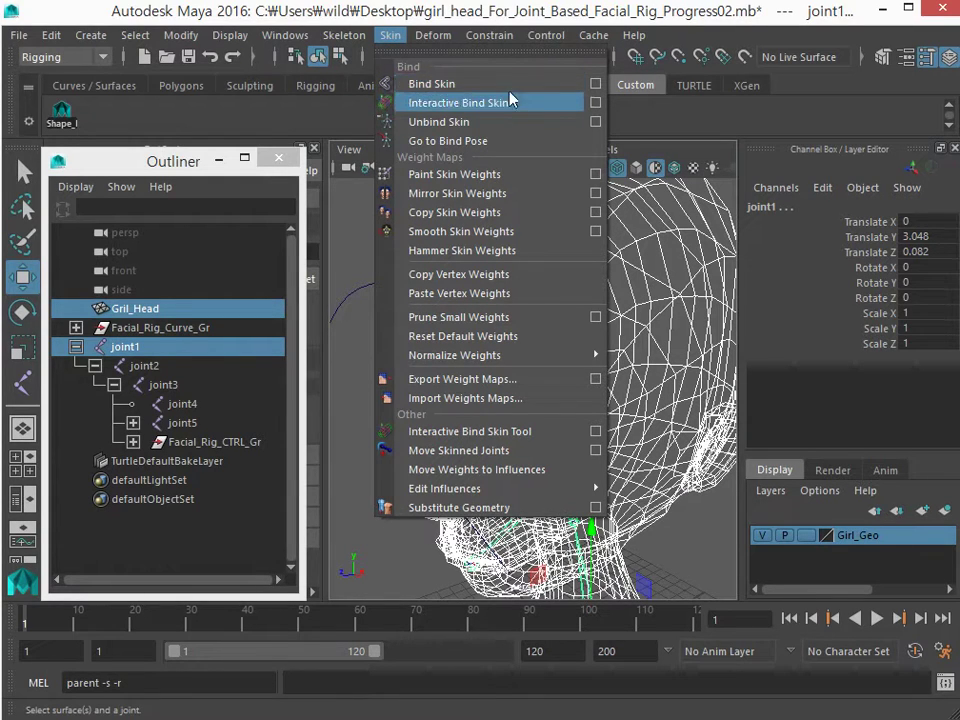
left_click(360, 257)
Unparent Facial_Rig_CTRL_Gr from joint3 so the group sits at the top level of the scene.
left_click(197, 446)
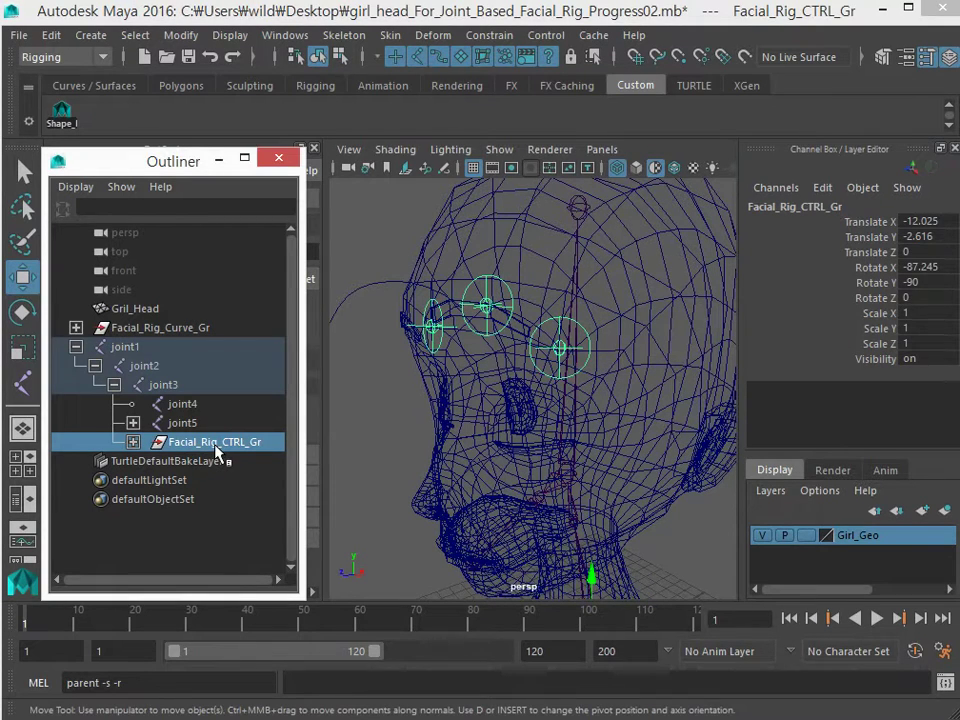
key("shift+p")
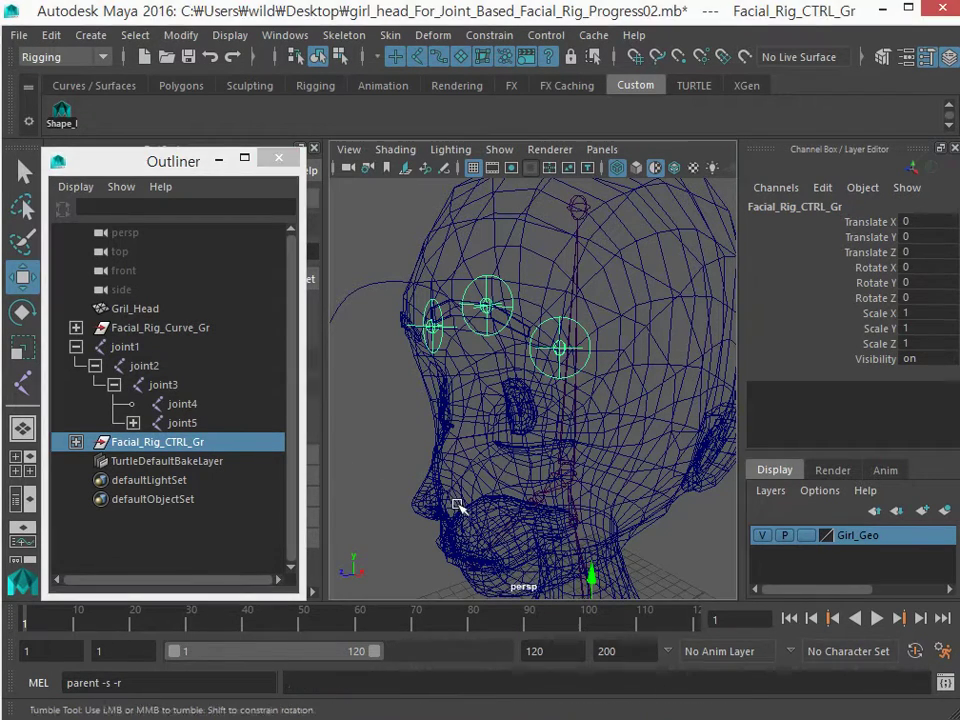
left_click_drag(456, 505, 414, 477, "alt")
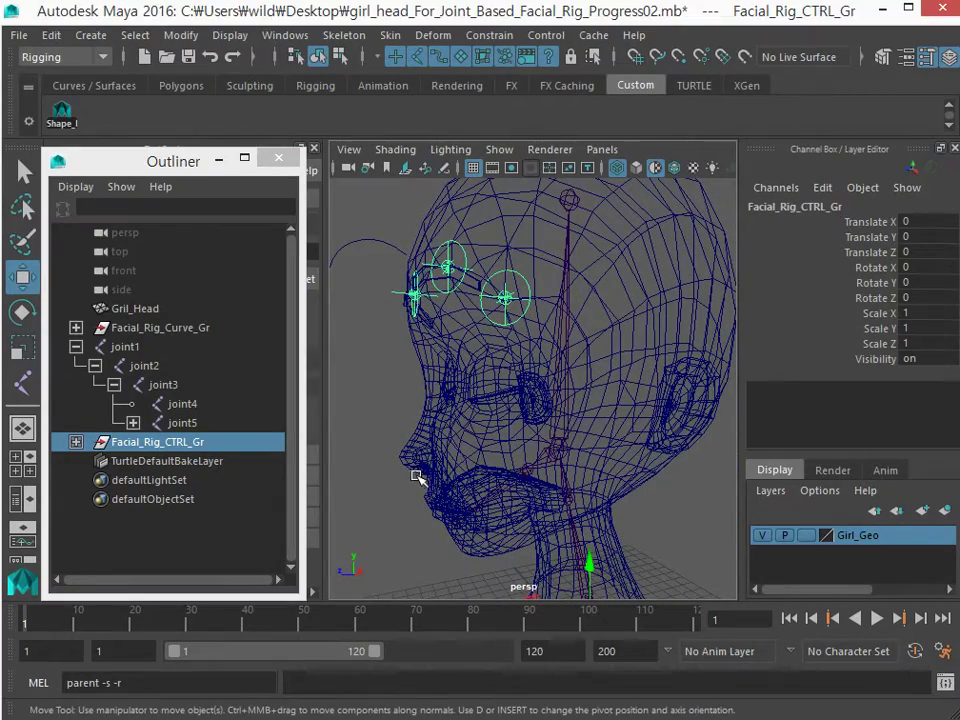
Bind Gril_Head to the joint1 hierarchy using reset Bind Skin options: closest distance, classic linear, 5 max influences and dropoff rate 4.0.
left_click(405, 450)
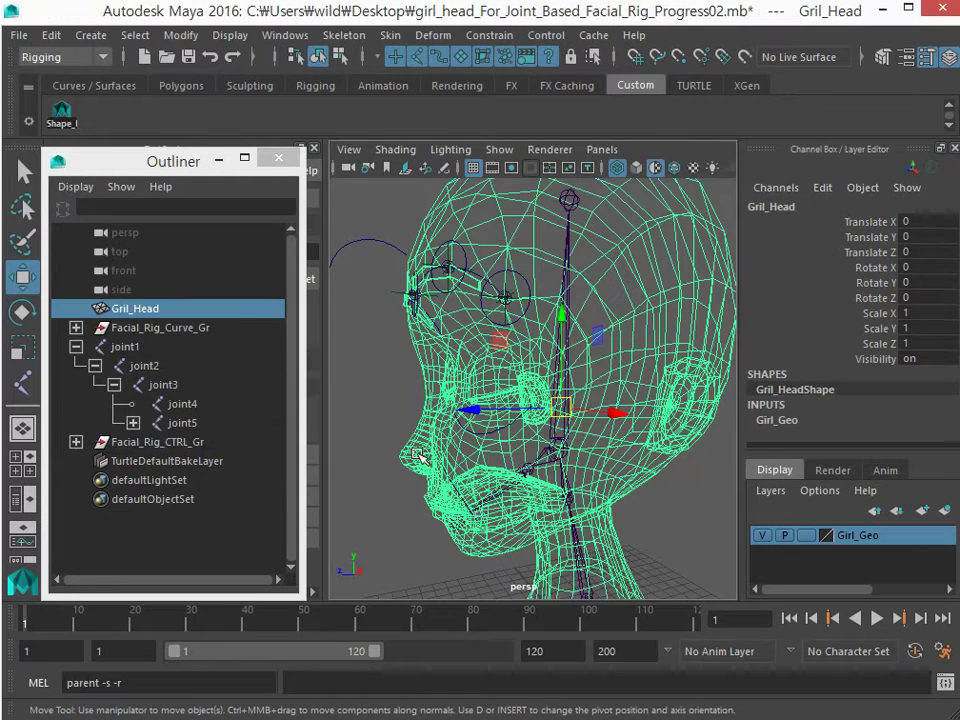
left_click(460, 430, "shift")
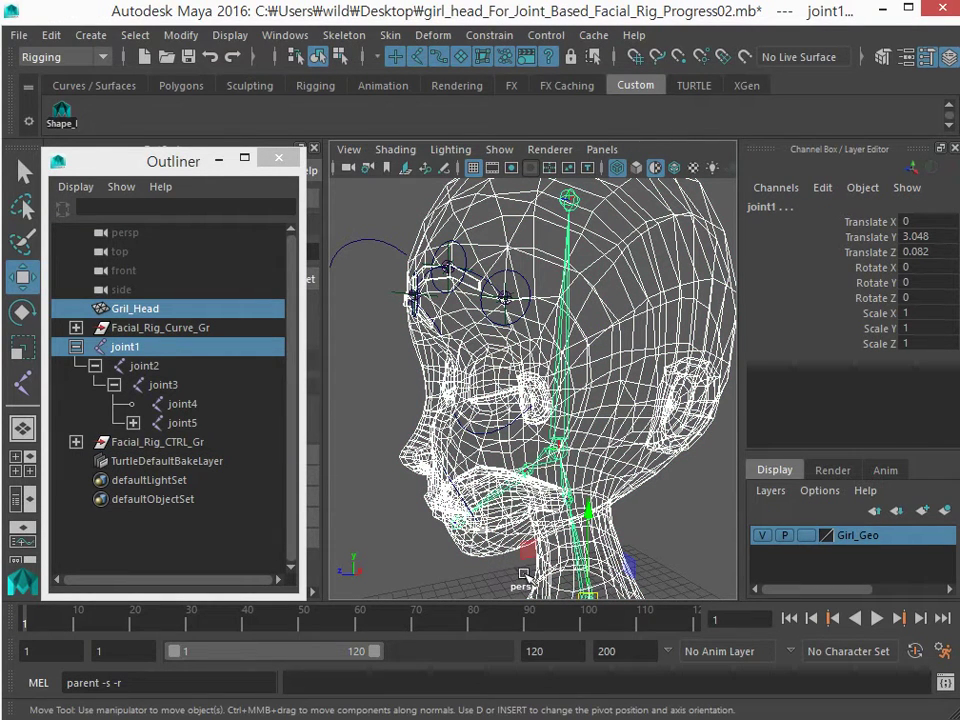
left_click_drag(567, 575, 587, 573)
left_click(441, 440, "shift")
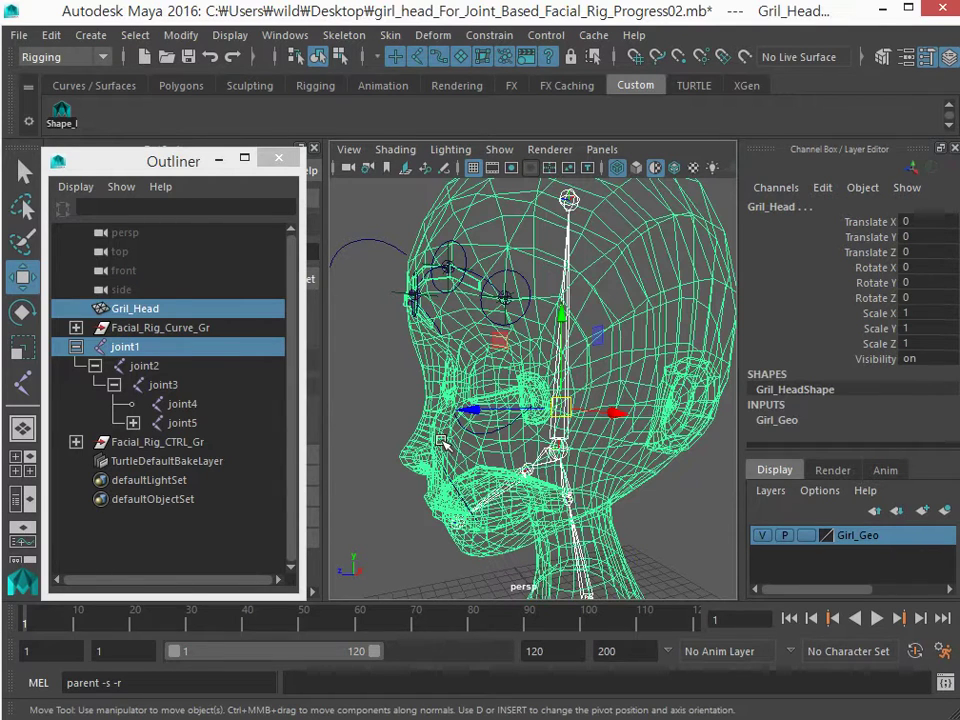
left_click(390, 35)
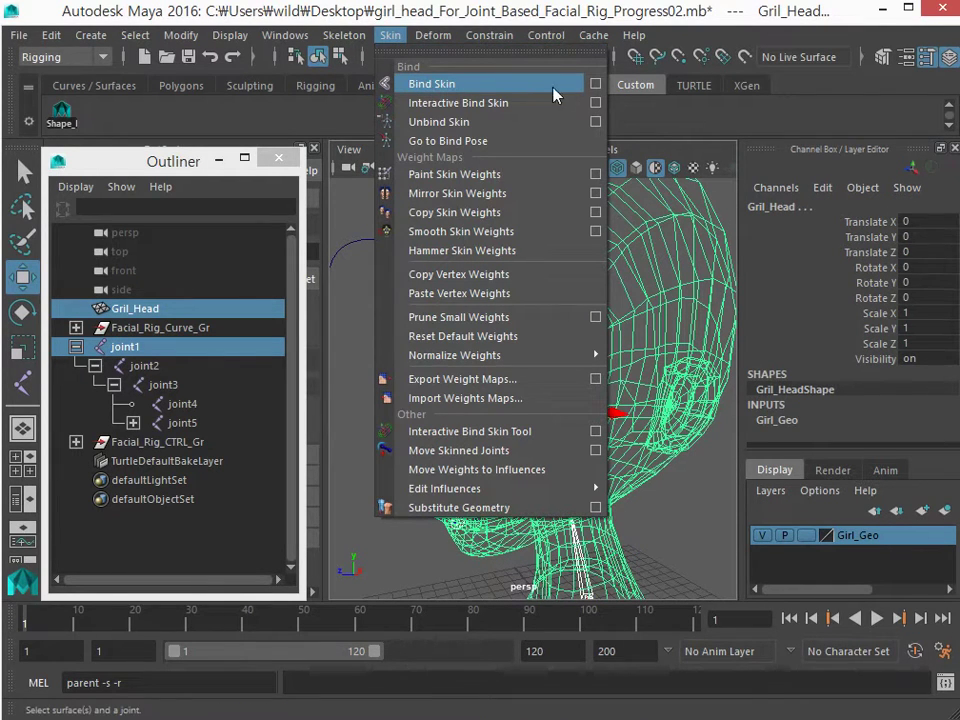
left_click(595, 84)
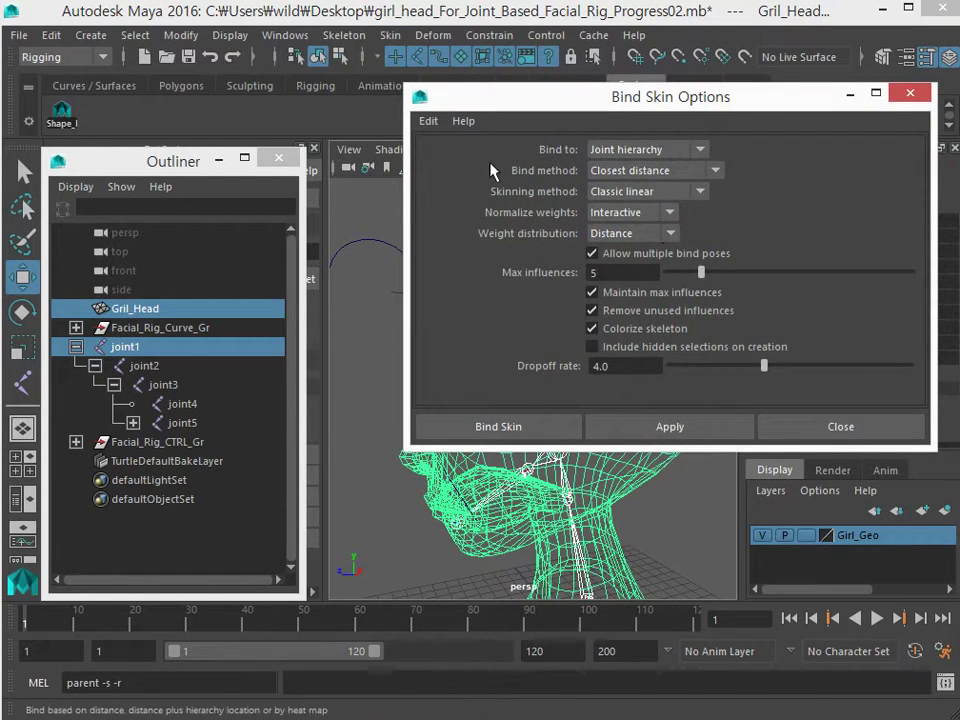
left_click(430, 121)
left_click(446, 156)
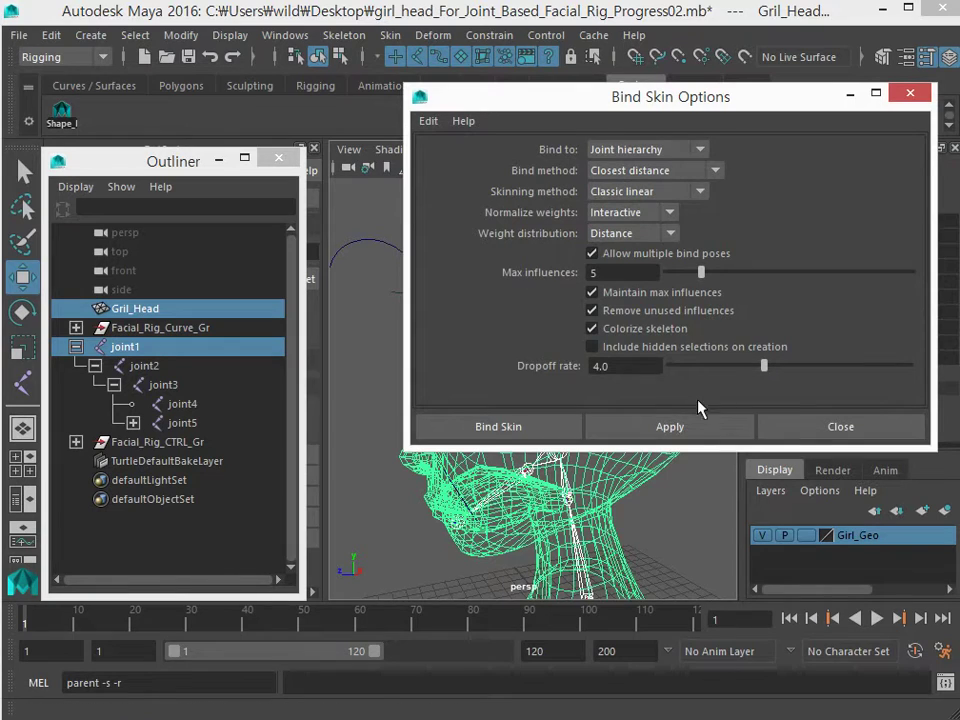
left_click(693, 430)
left_click(840, 426)
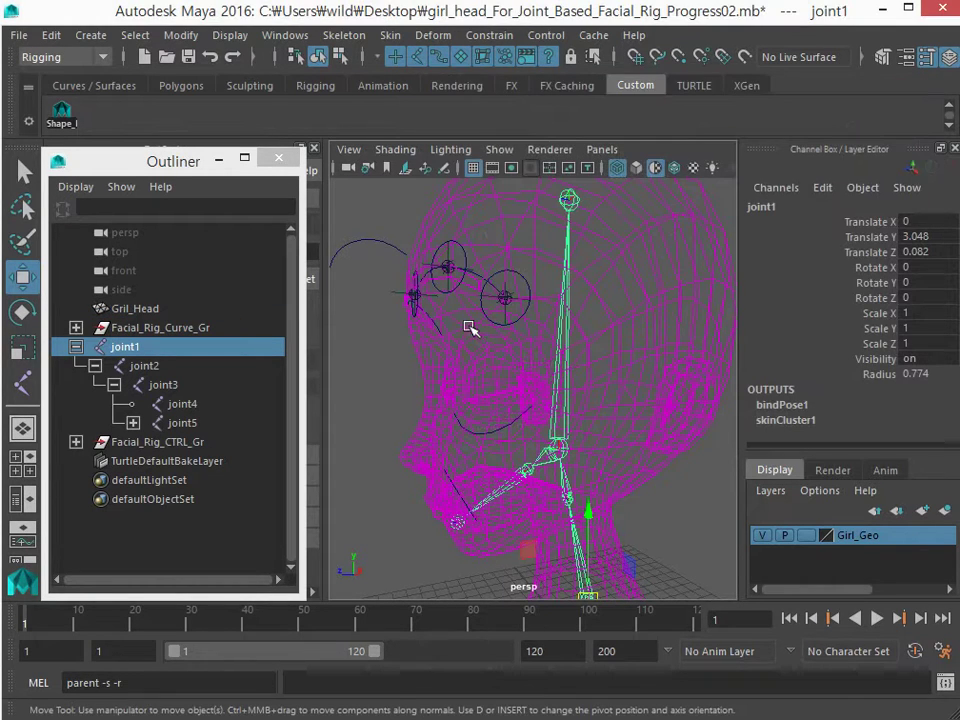
Test the head's skinning by rotating joint2 in shaded display, undoing each rotation and returning to wireframe.
left_click(390, 373)
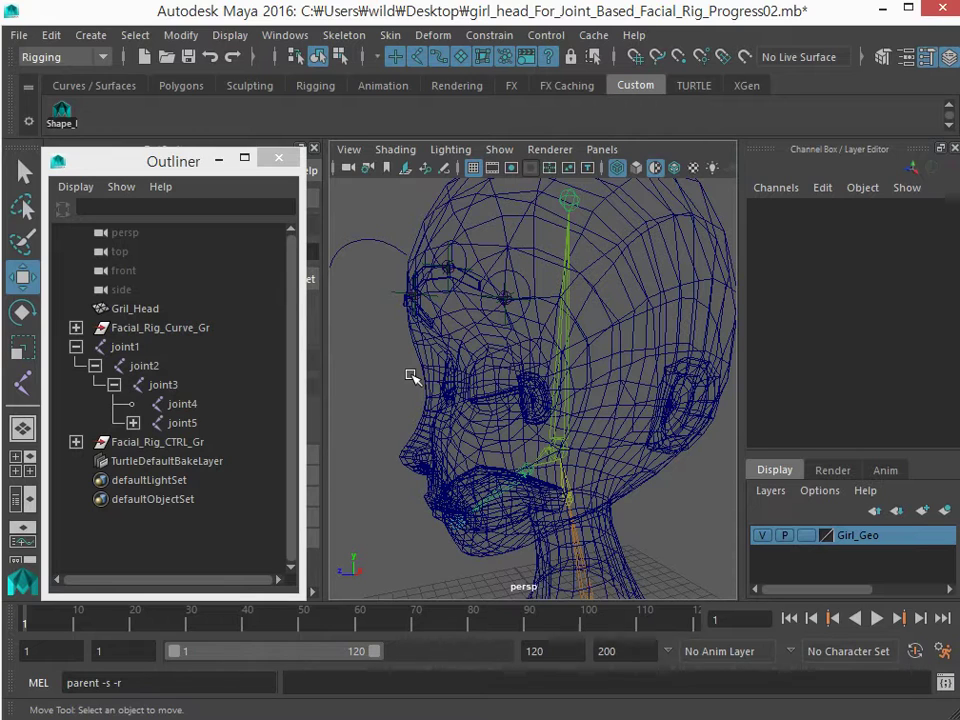
middle_click_drag(473, 463, 466, 440, "alt")
left_click_drag(466, 440, 489, 426, "alt")
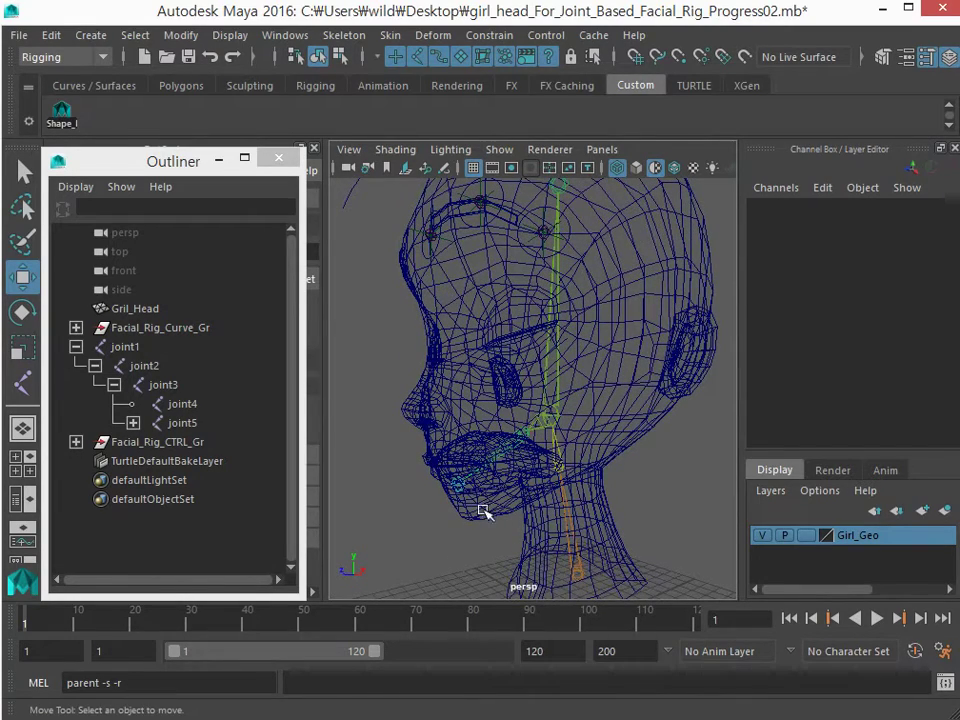
left_click(525, 504)
left_click(575, 382)
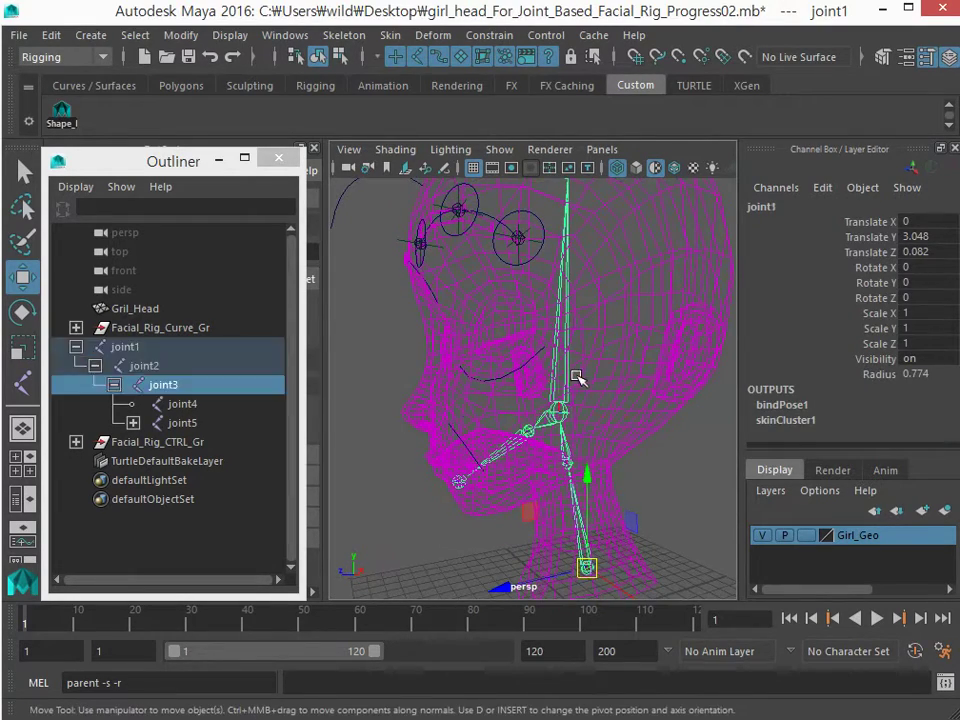
left_click(565, 458)
key("5")
key("e")
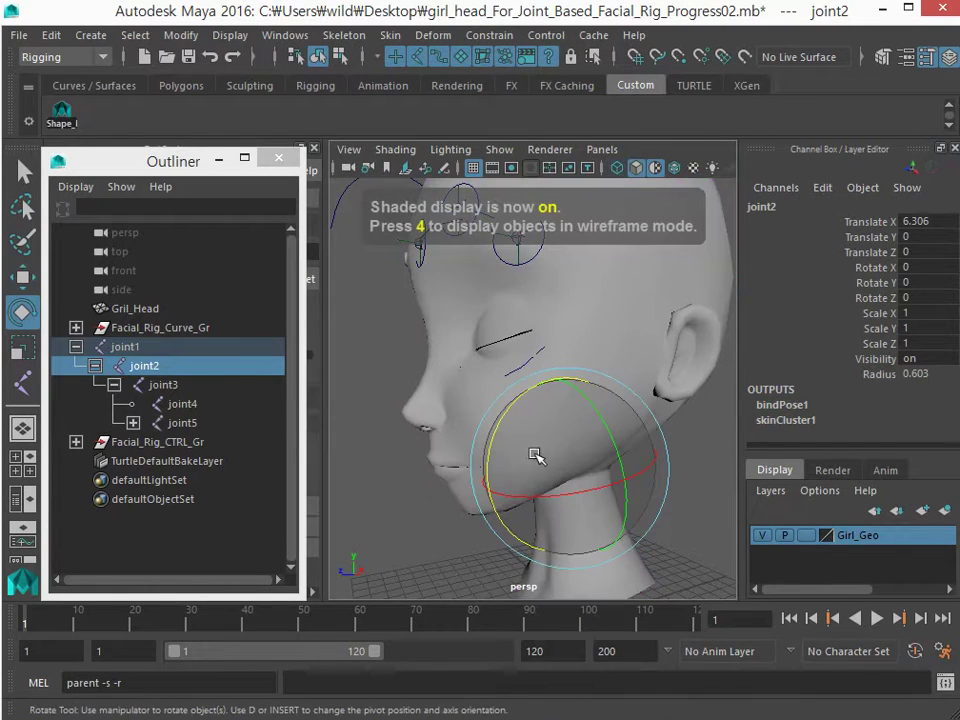
left_click(490, 443)
left_click_drag(490, 443, 536, 428)
key("ctrl+z")
left_click_drag(596, 401, 583, 420)
key("ctrl+z")
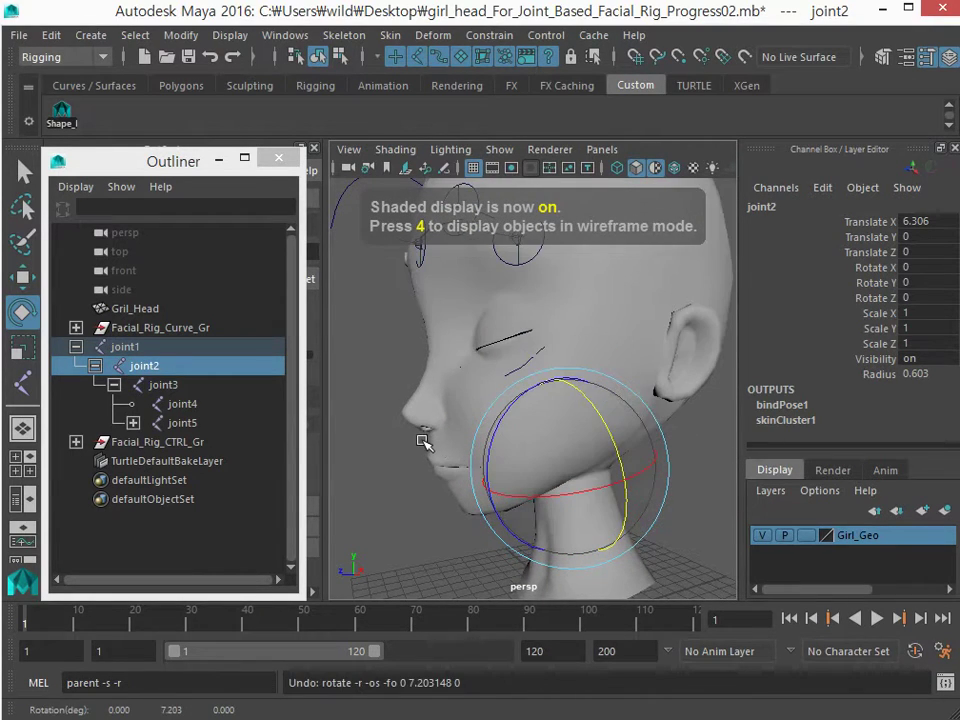
key("4")
Expand Facial_Rig_CTRL_Gr and select L_Brow_joint1, L_Brow_joint2 and L_Brow_joint3 together at the brow.
left_click(141, 447)
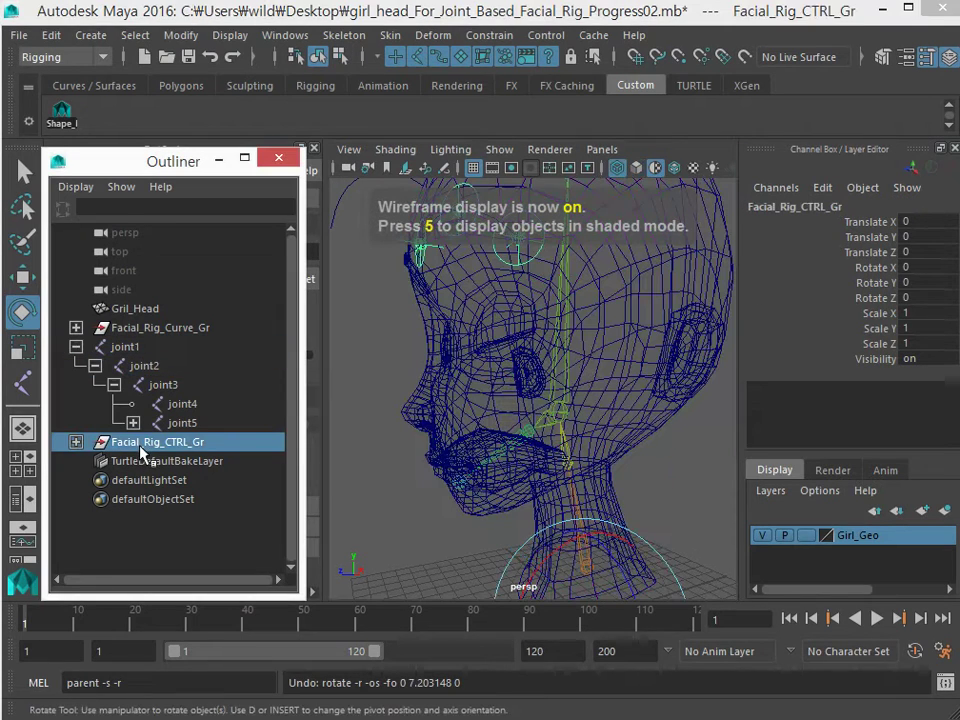
left_click(75, 441)
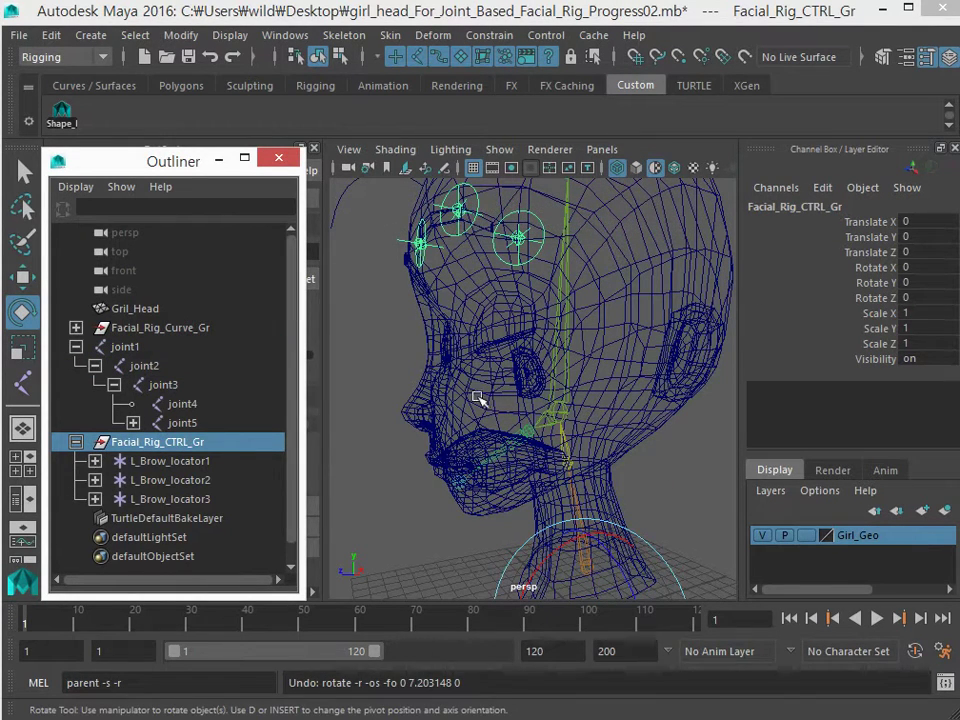
scroll(489, 418, "up", 10)
left_click_drag(515, 494, 424, 392, "alt")
left_click(368, 343)
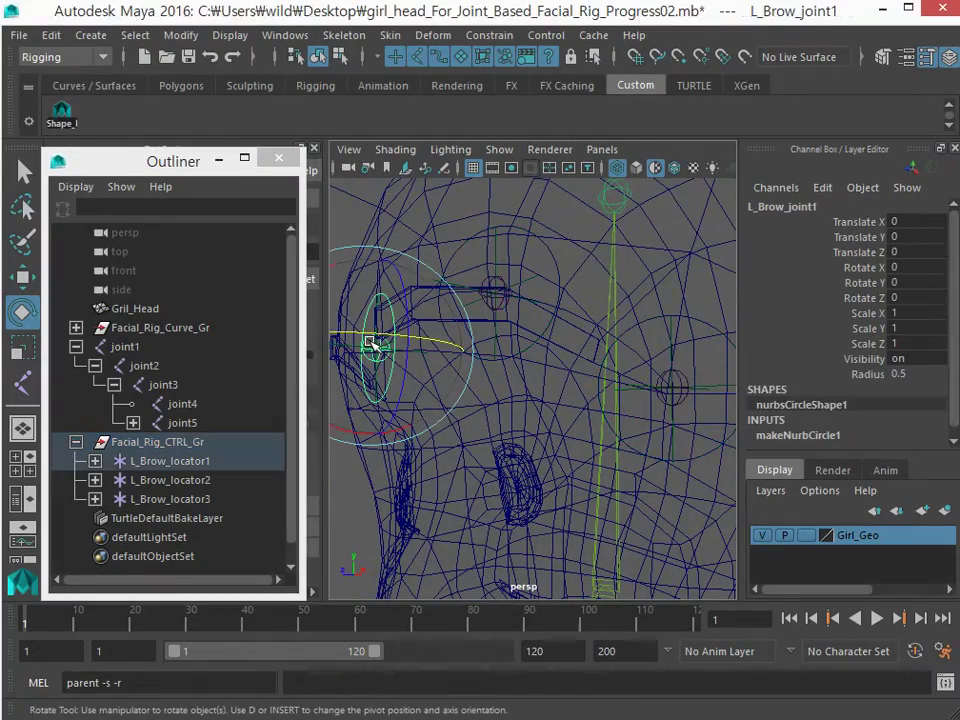
left_click(486, 283, "shift")
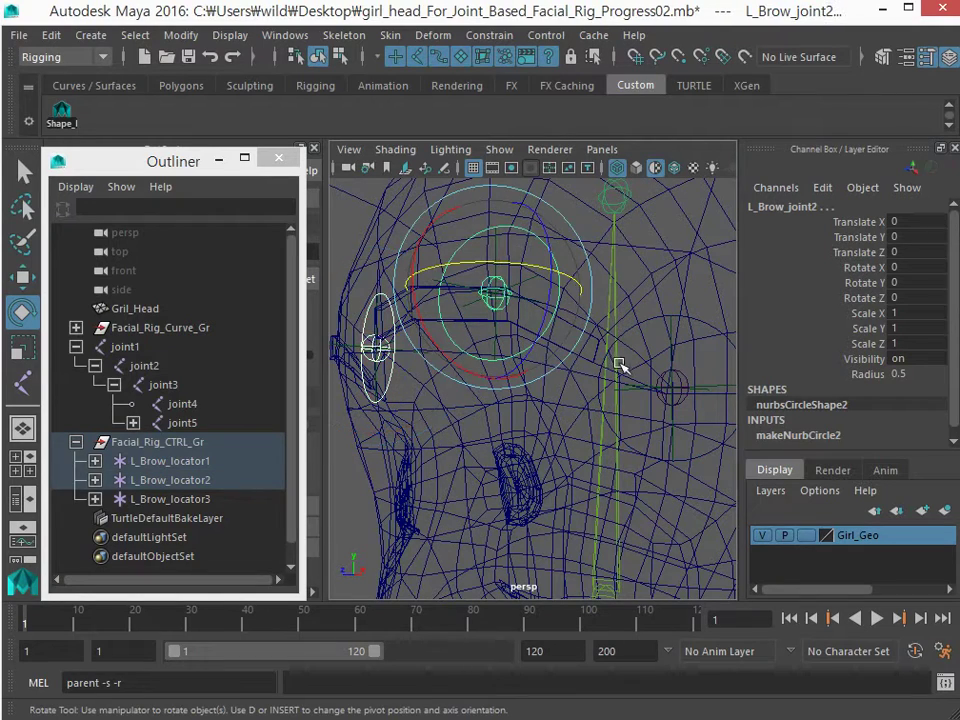
left_click(660, 383, "shift")
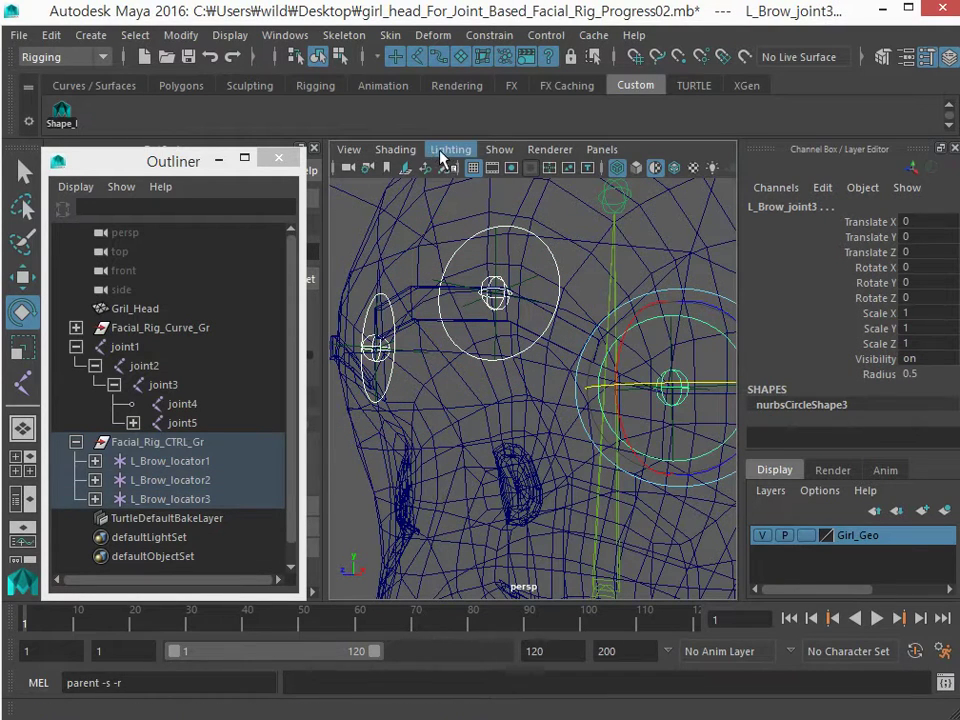
Limit the perspective viewport's display to joints and polygons while keeping the three brow joints selected.
left_click(498, 150)
left_click(519, 175)
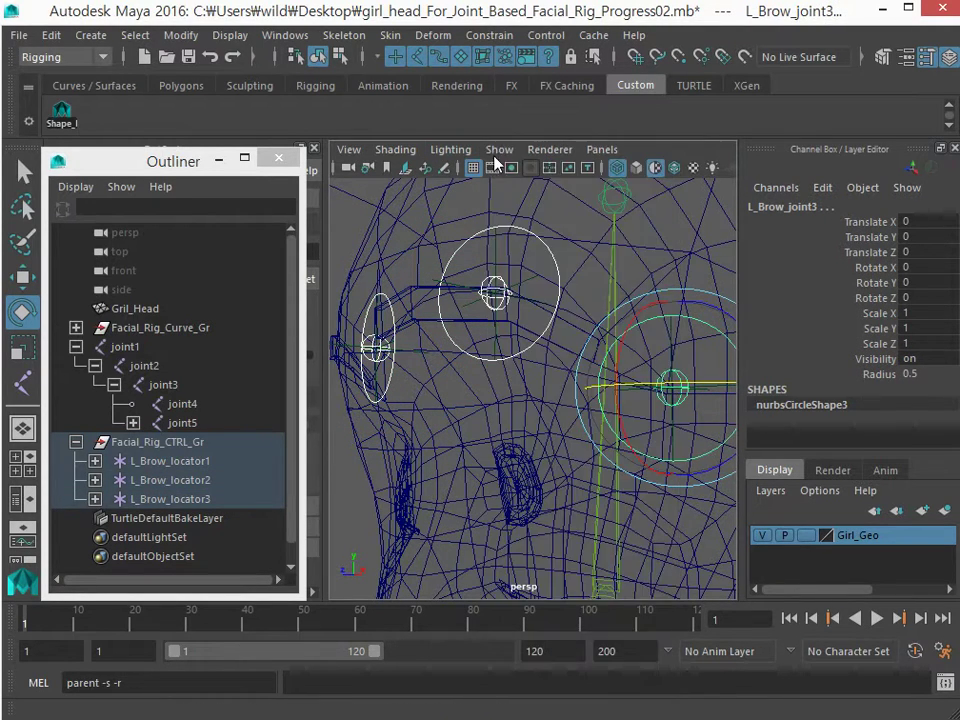
left_click(499, 150)
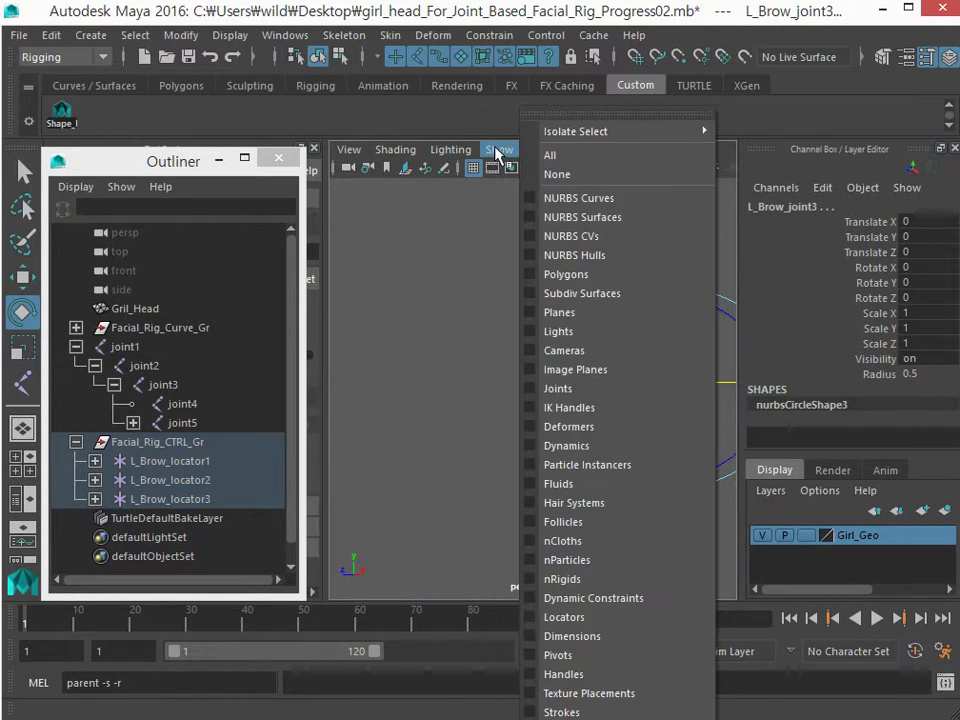
left_click(556, 388)
left_click(435, 379)
left_click_drag(474, 398, 536, 428, "alt")
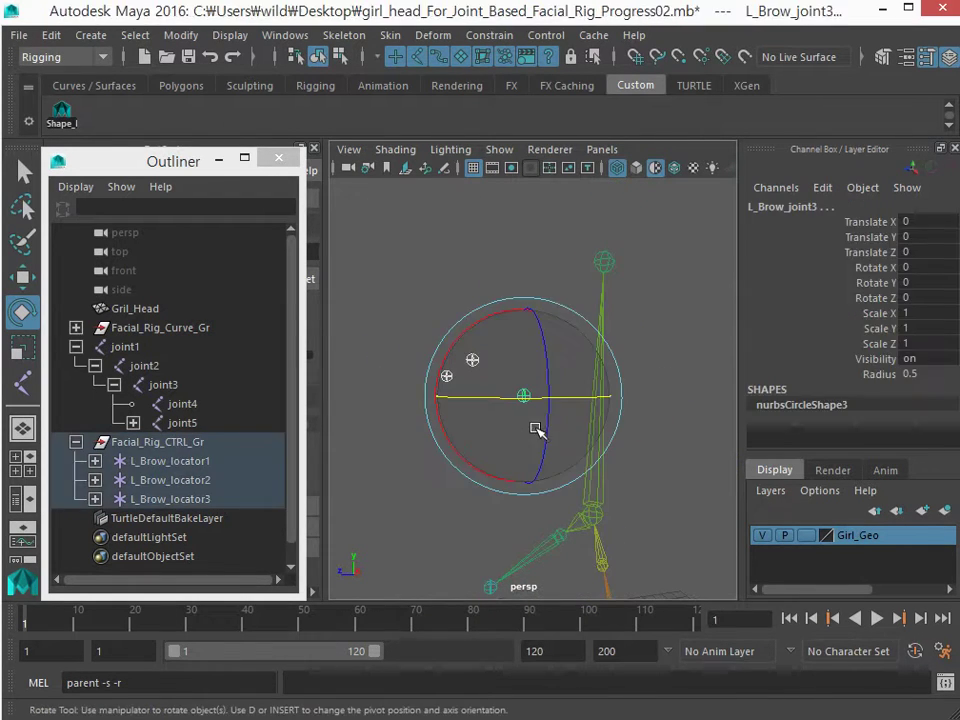
left_click(499, 149)
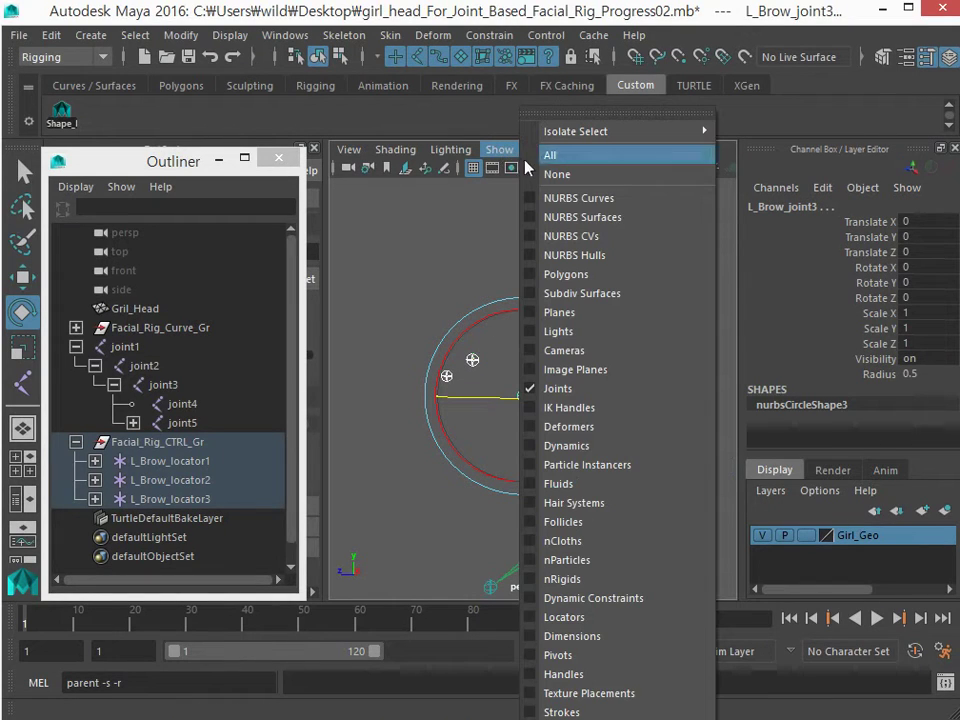
left_click(566, 274)
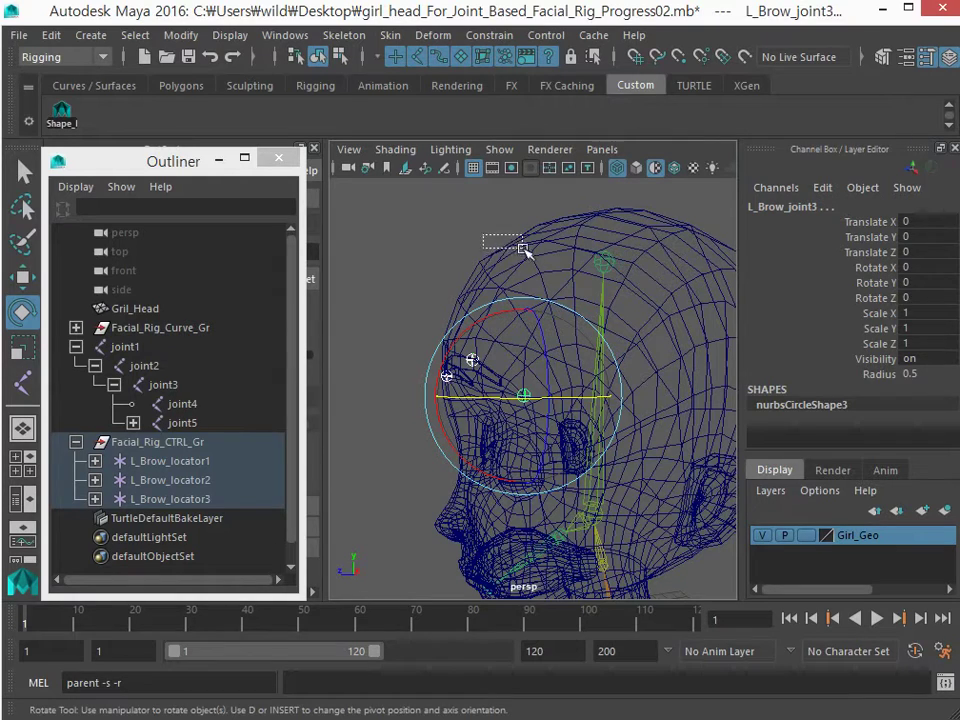
Add the three selected brow joints as influences on Gril_Head with default Add Influence settings, dropoff 4.0 and weights unlocked.
left_click(531, 255)
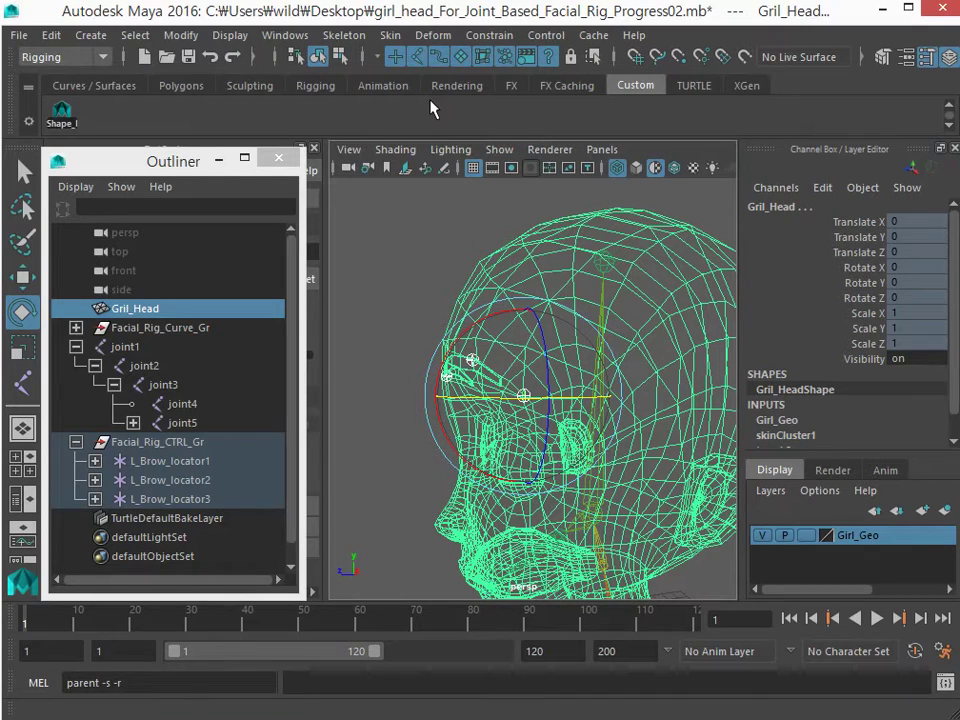
left_click(391, 36)
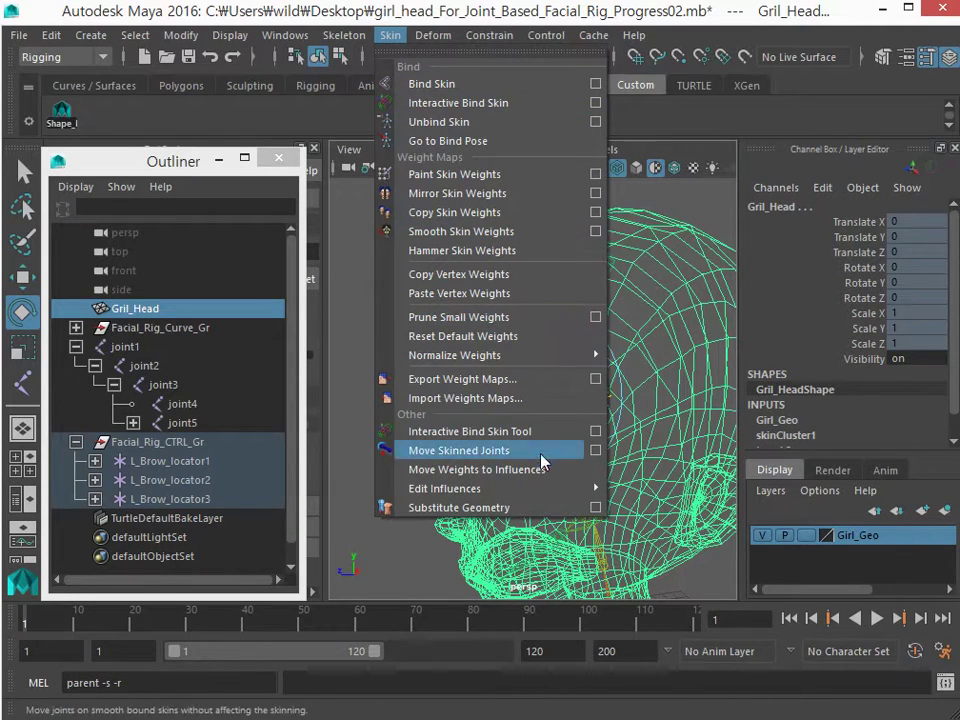
mouse_move(545, 492)
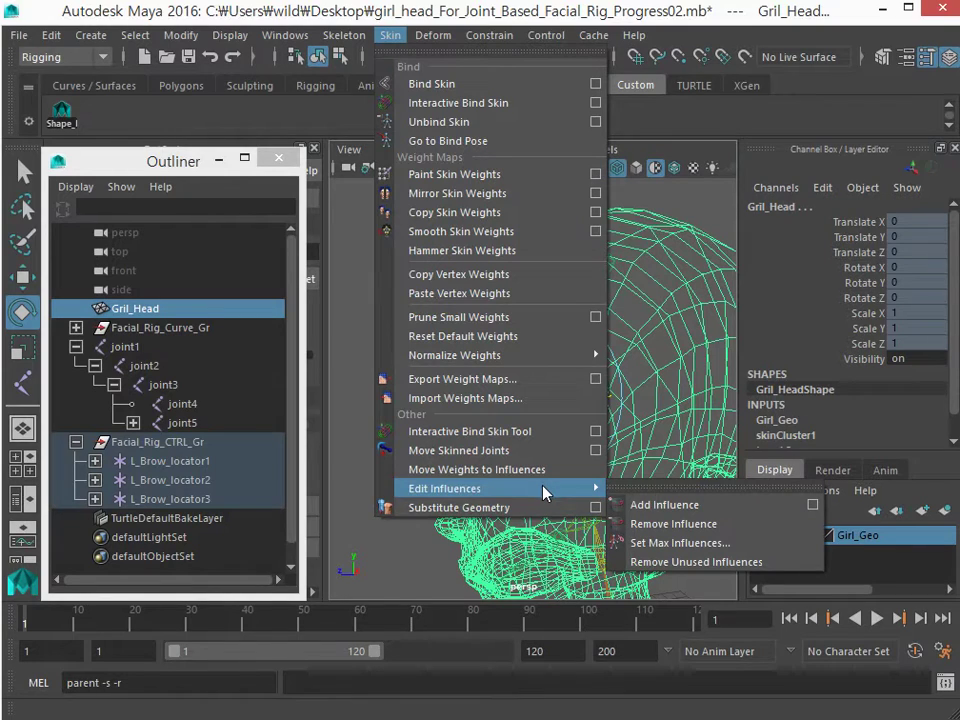
left_click(812, 505)
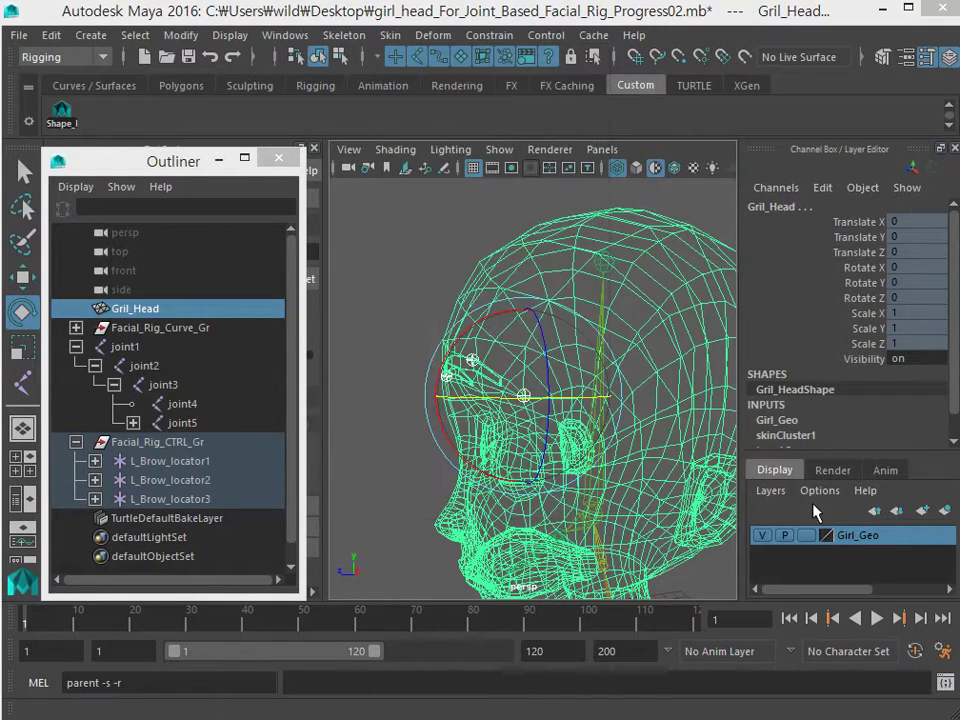
left_click(428, 121)
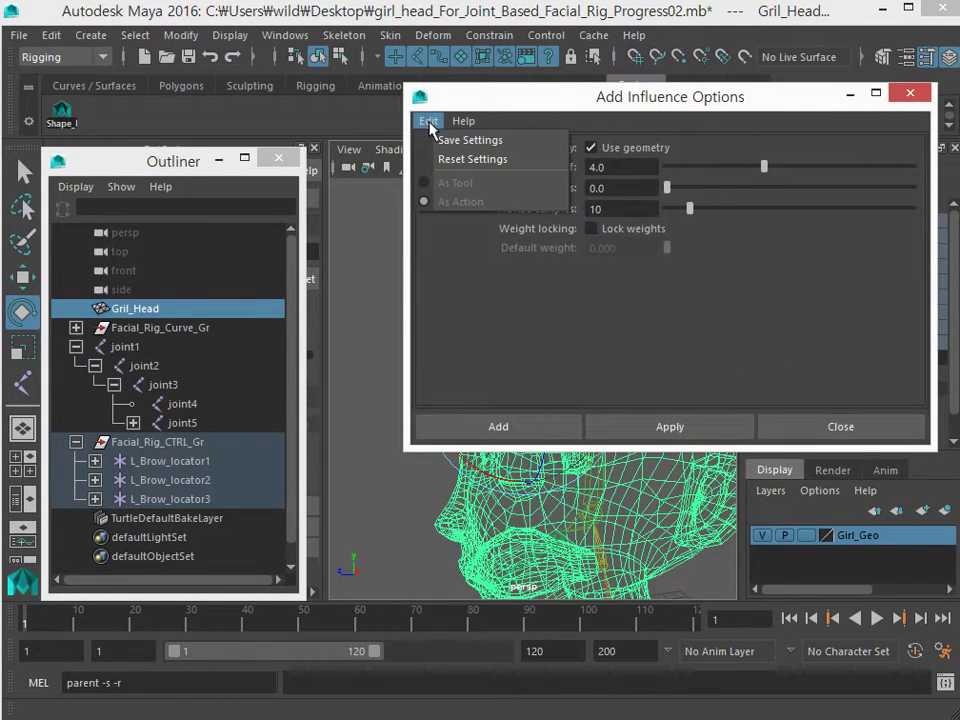
left_click(472, 162)
left_click_drag(502, 105, 396, 76)
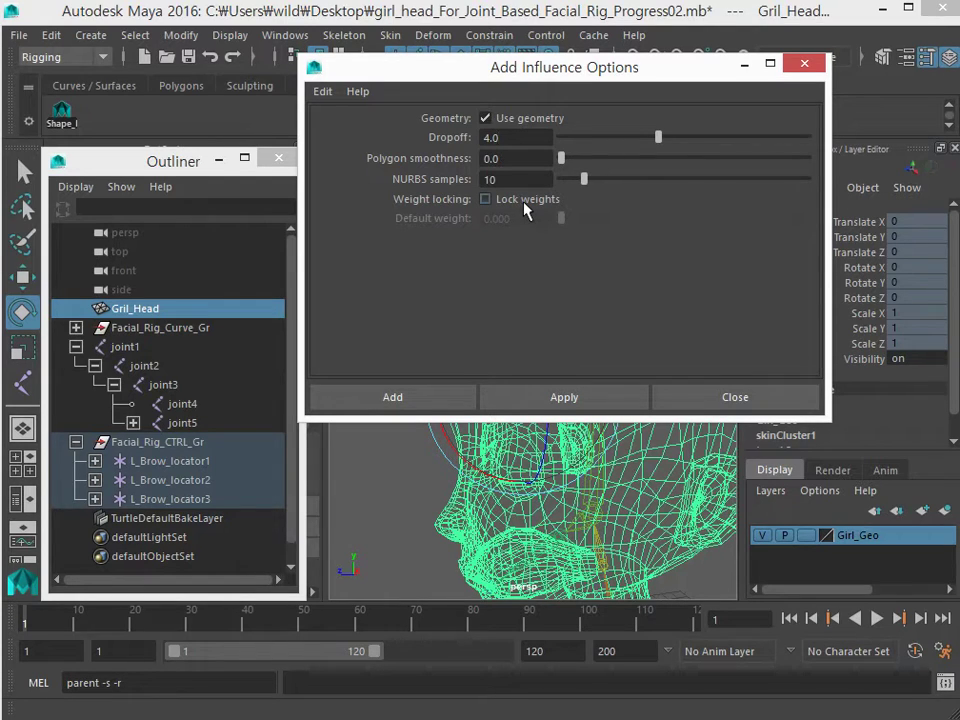
left_click(525, 203)
left_click(525, 203)
left_click(558, 400)
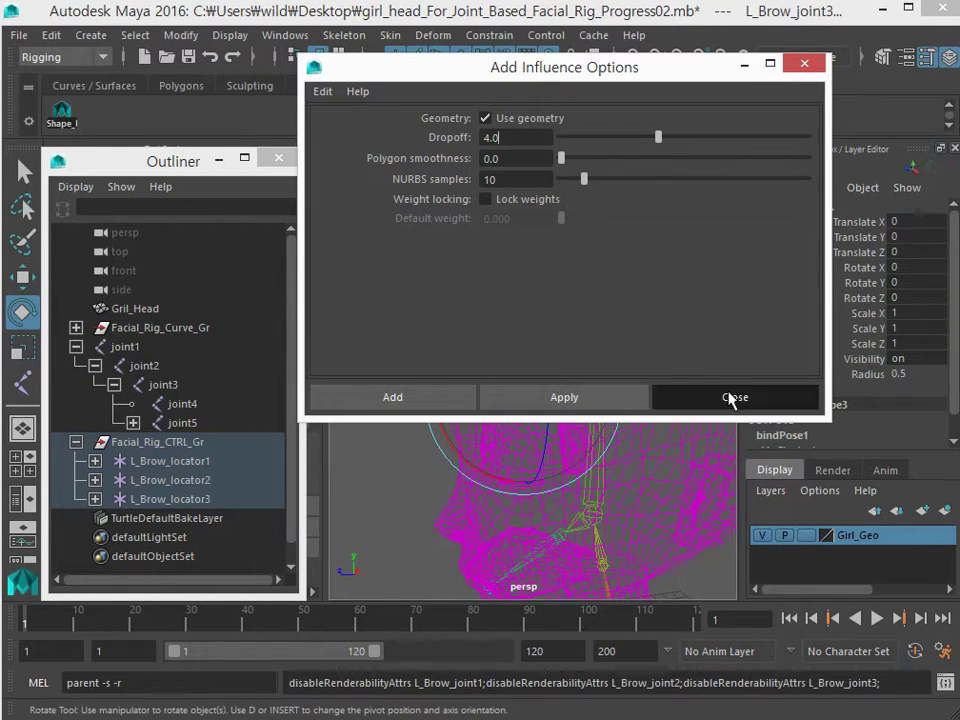
left_click(730, 398)
Collapse the Facial_Rig_CTRL_Gr hierarchy and leave the group selected as a separate top-level object from joint3.
left_click(433, 444)
left_click_drag(536, 411, 574, 461, "alt")
left_click_drag(486, 443, 558, 313, "alt")
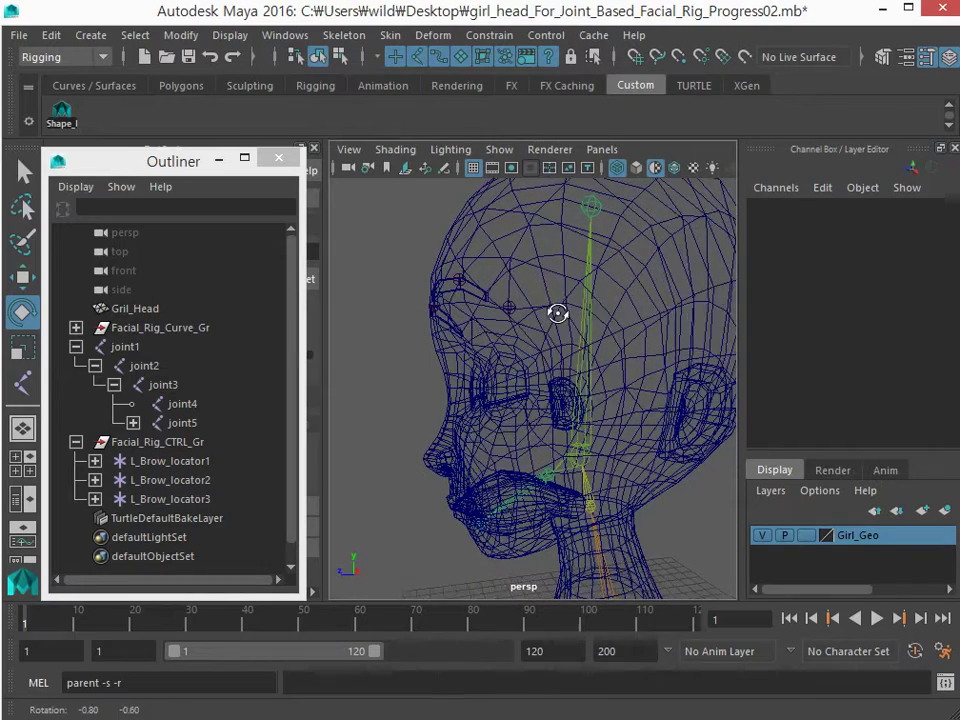
left_click(114, 443)
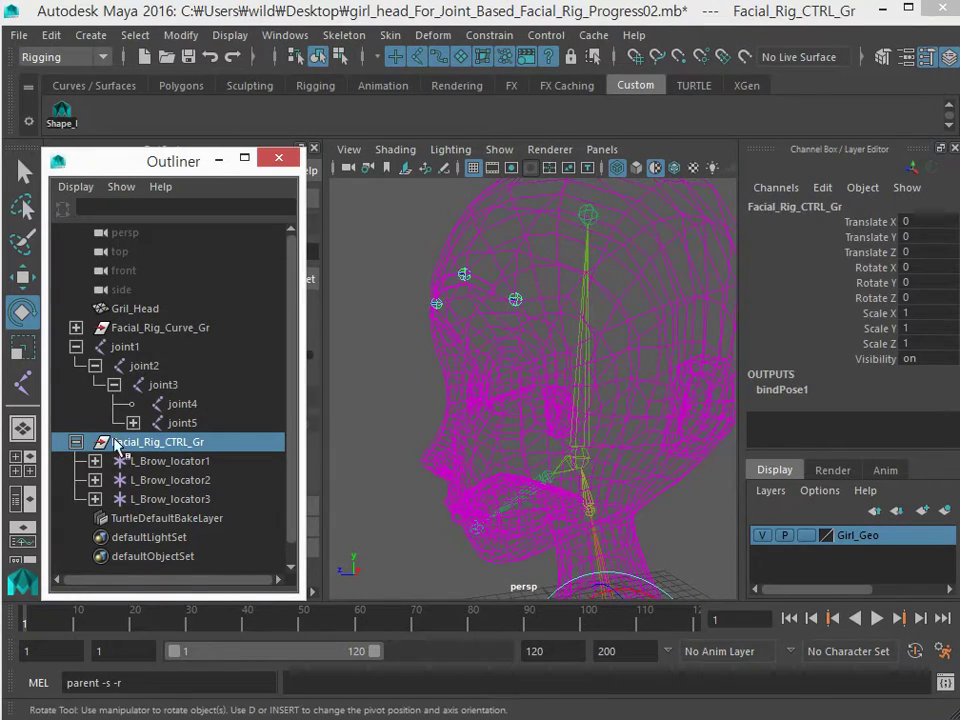
left_click(76, 441)
left_click(155, 386)
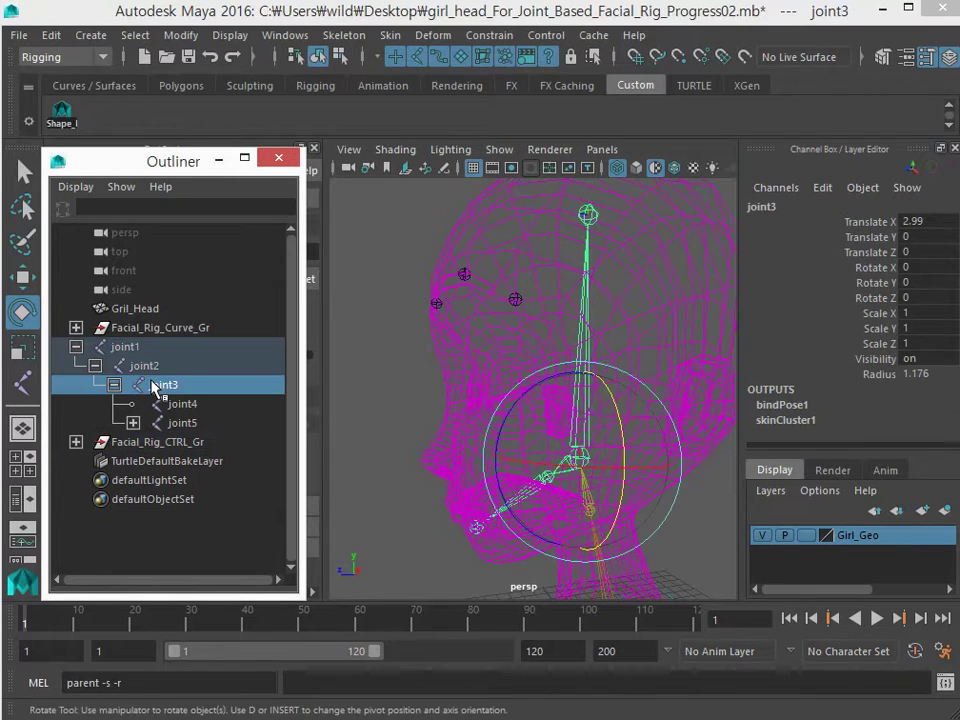
left_click(102, 443)
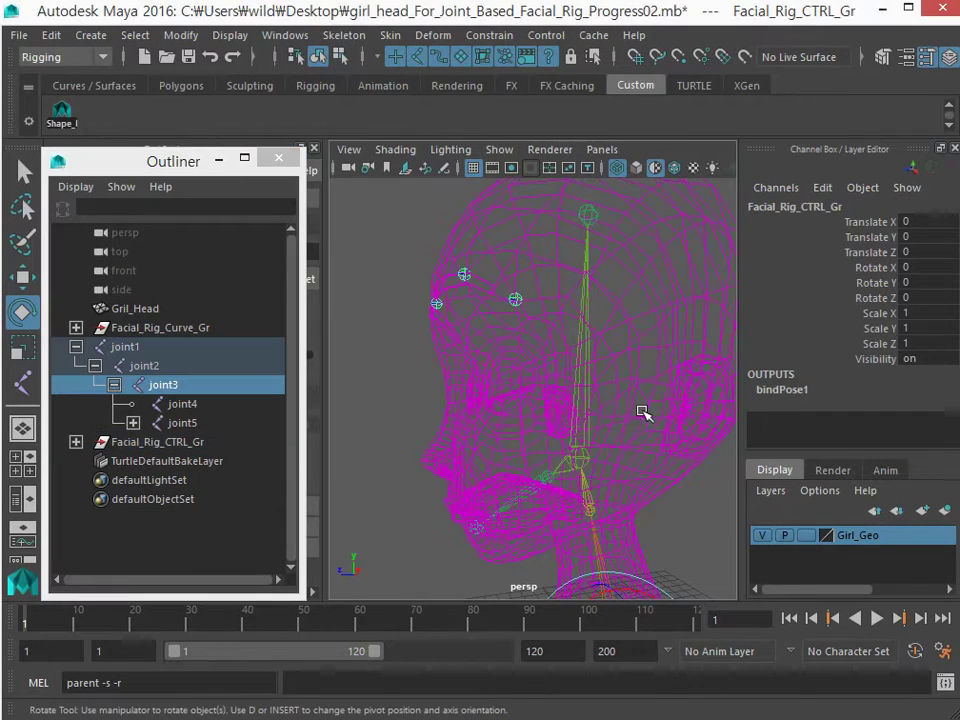
key("ctrl+z")
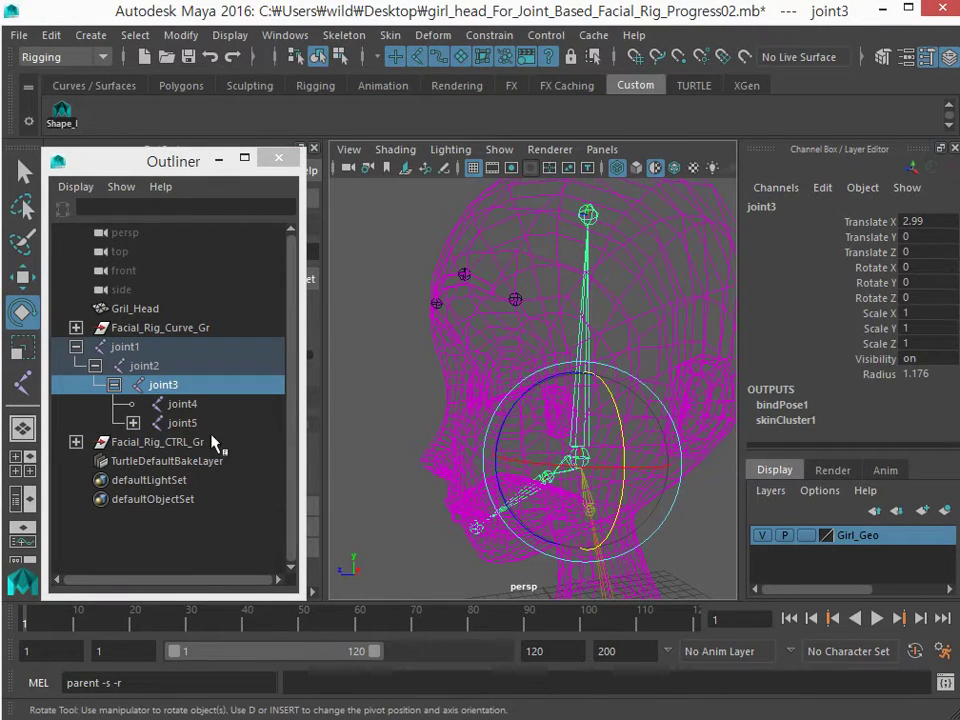
left_click(205, 442)
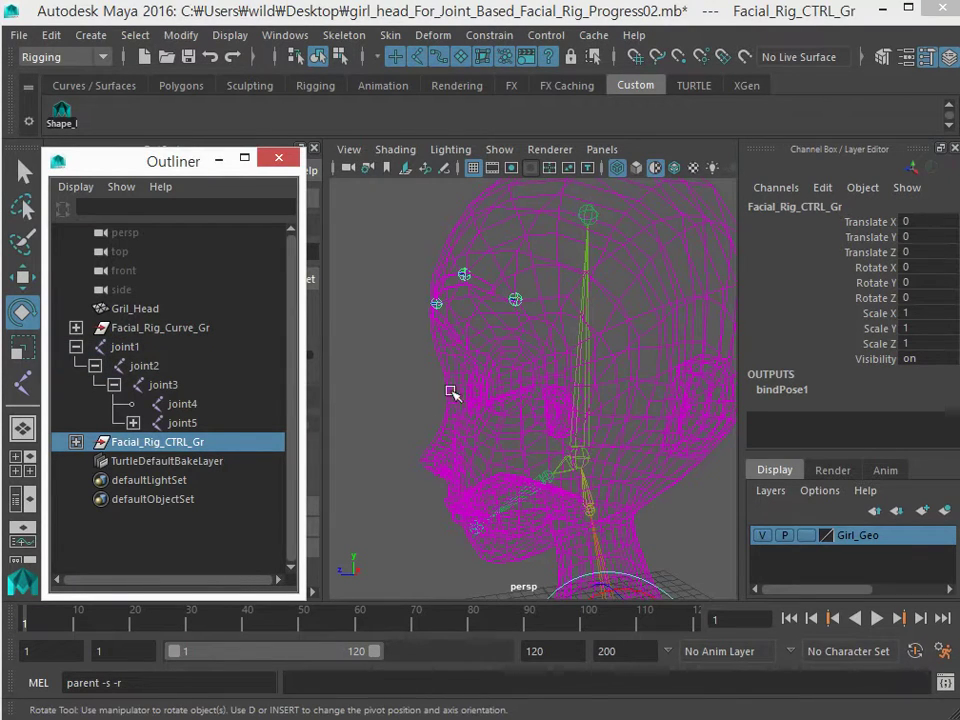
Parent Facial_Rig_CTRL_Gr under joint3 and select joint3.
left_click_drag(551, 368, 638, 387)
left_click(150, 450)
middle_click_drag(150, 450, 165, 386)
left_click(163, 386)
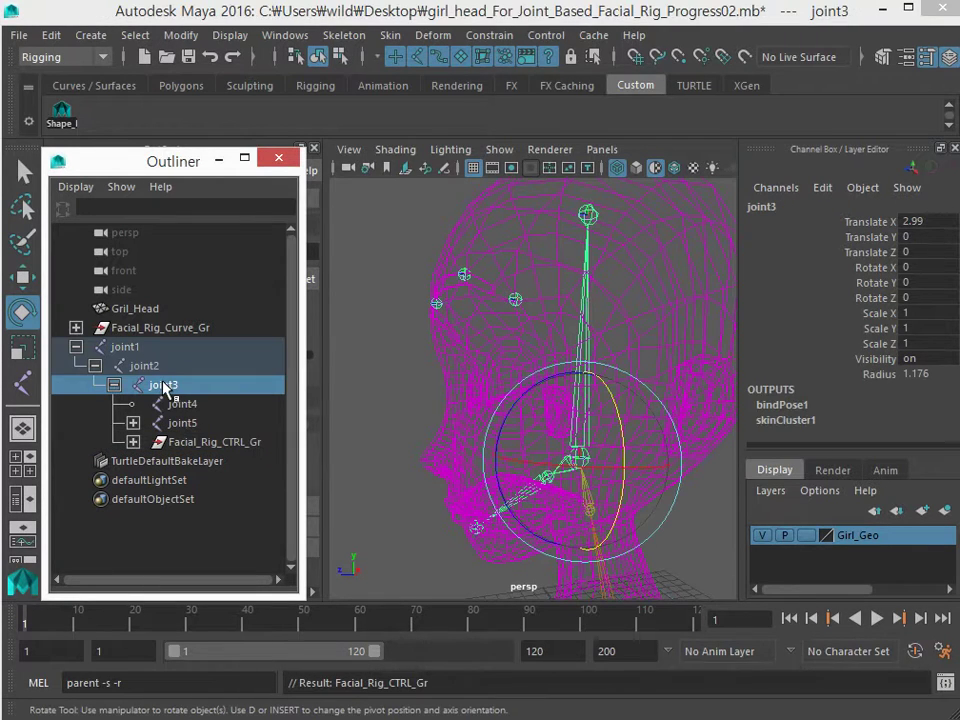
Undo the parenting of Facial_Rig_CTRL_Gr and the brow joint influences added to Gril_Head.
key("ctrl+z")
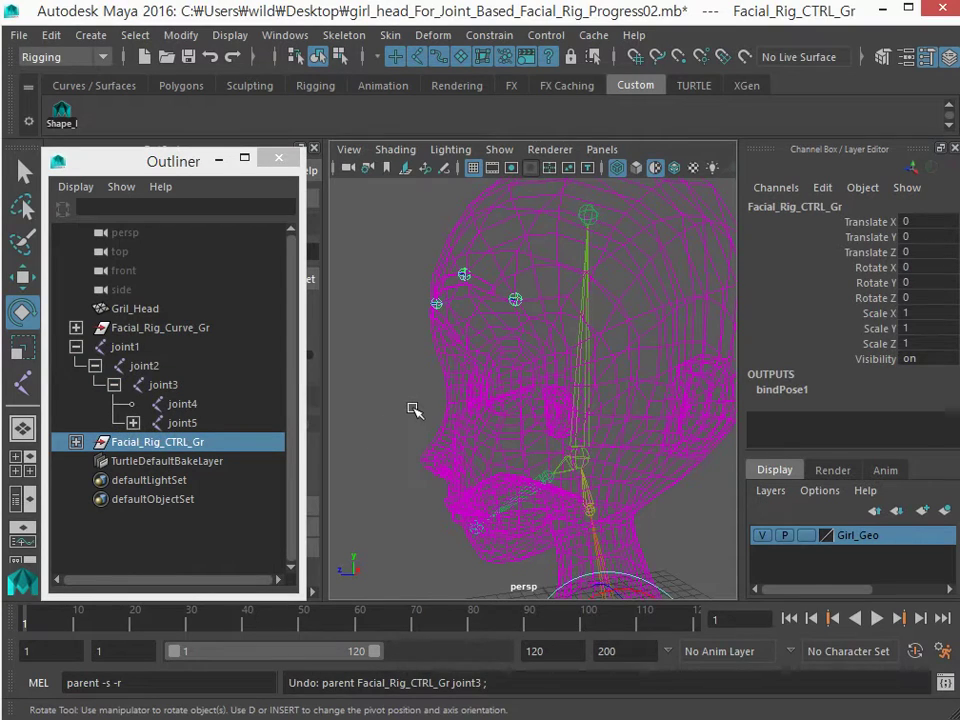
key("ctrl+z")
key("ctrl+z")
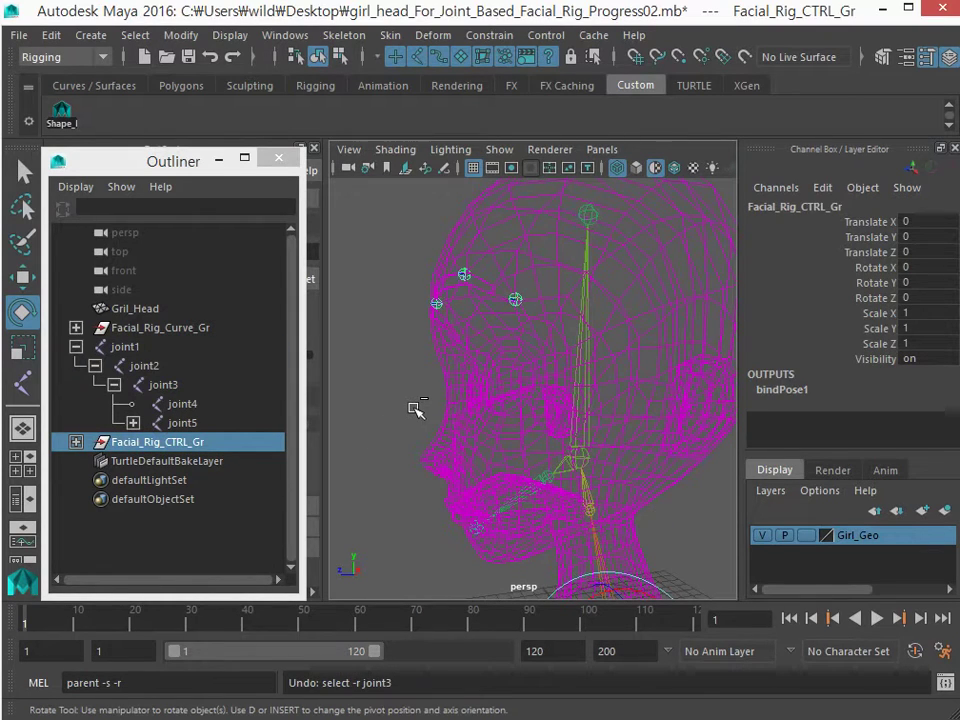
key("ctrl+z")
key("ctrl+z")
key("ctrl+z")
key("ctrl+z")
key("ctrl+z")
key("ctrl+z")
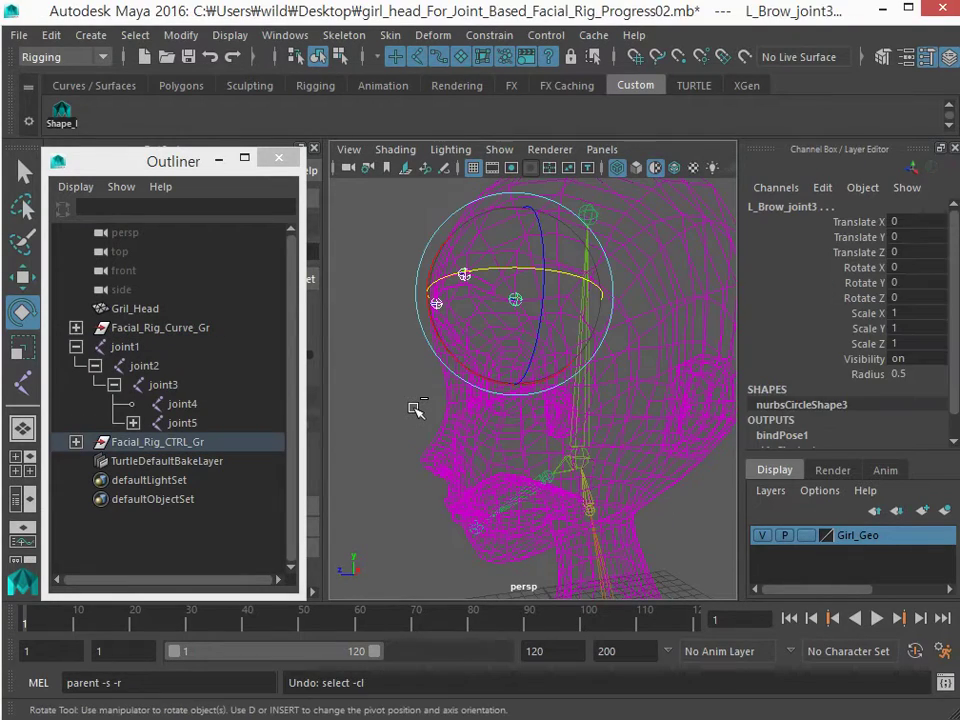
key("ctrl+z")
key("ctrl+z")
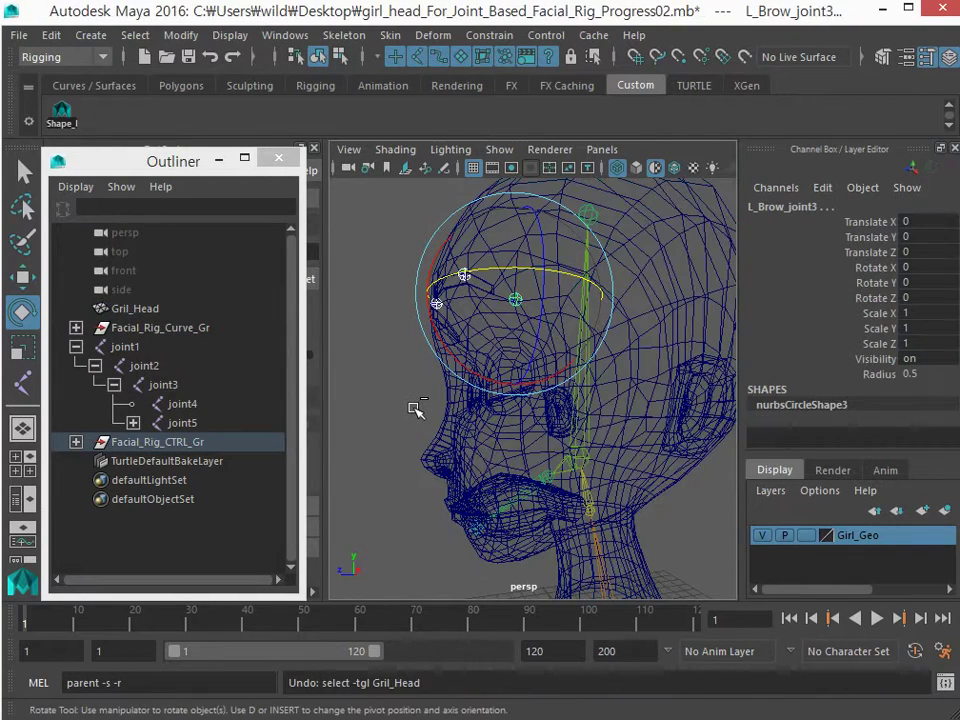
Undo the earlier selections and the skin bind between Gril_Head and the joint1 hierarchy.
key("ctrl+z")
key("ctrl+z")
key("ctrl+z")
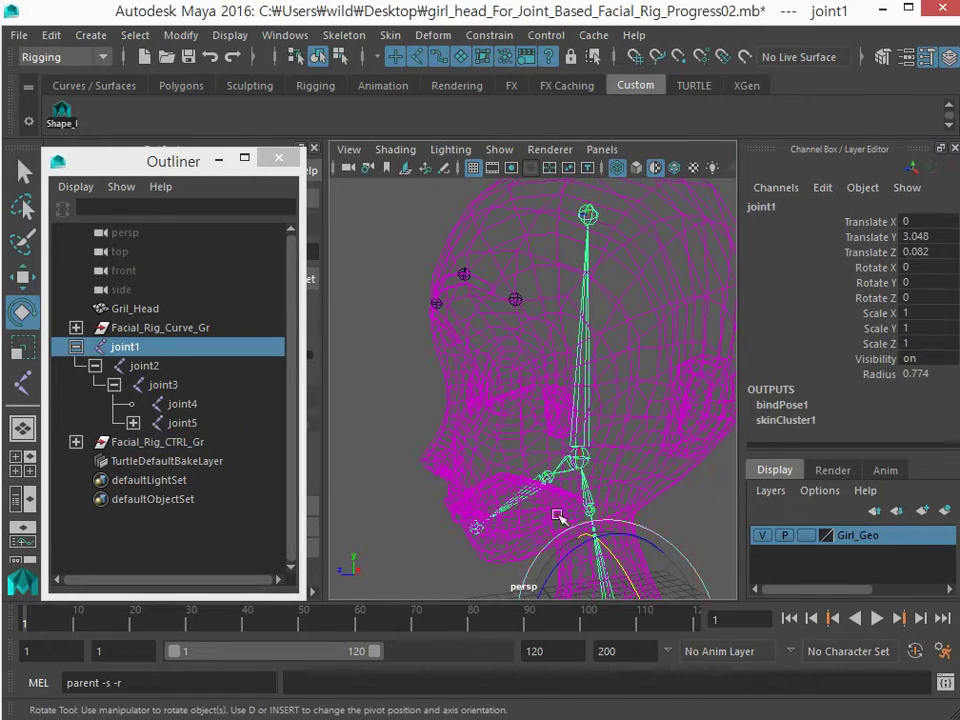
key("ctrl+z")
key("ctrl+z")
key("ctrl+z")
key("ctrl+z")
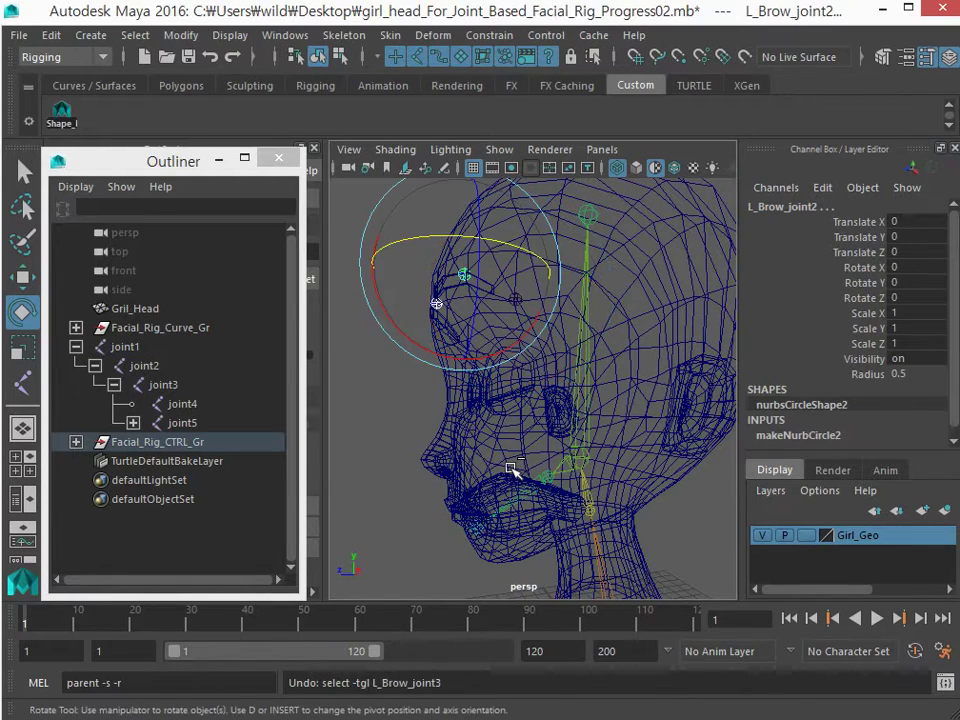
key("ctrl+z")
key("ctrl+z")
key("ctrl+z")
key("ctrl+z")
key("ctrl+z")
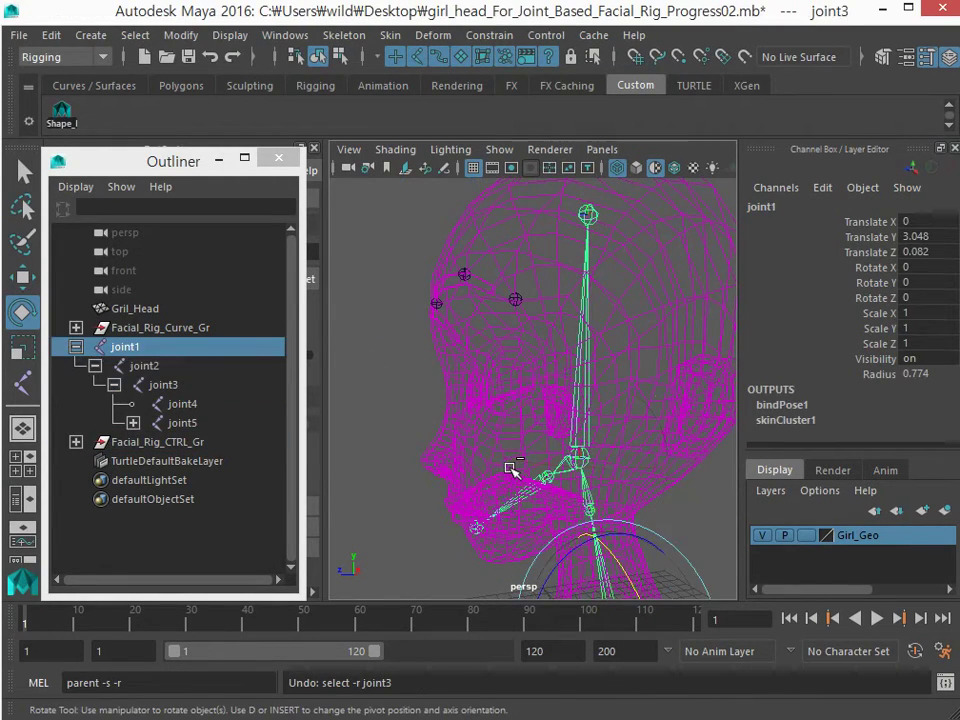
key("ctrl+z")
key("ctrl+z")
key("ctrl+z")
Bind Gril_Head to the joint1 hierarchy with default Bind Skin settings: closest distance, classic linear, max influences 5 and dropoff rate 4.0.
left_click(551, 579)
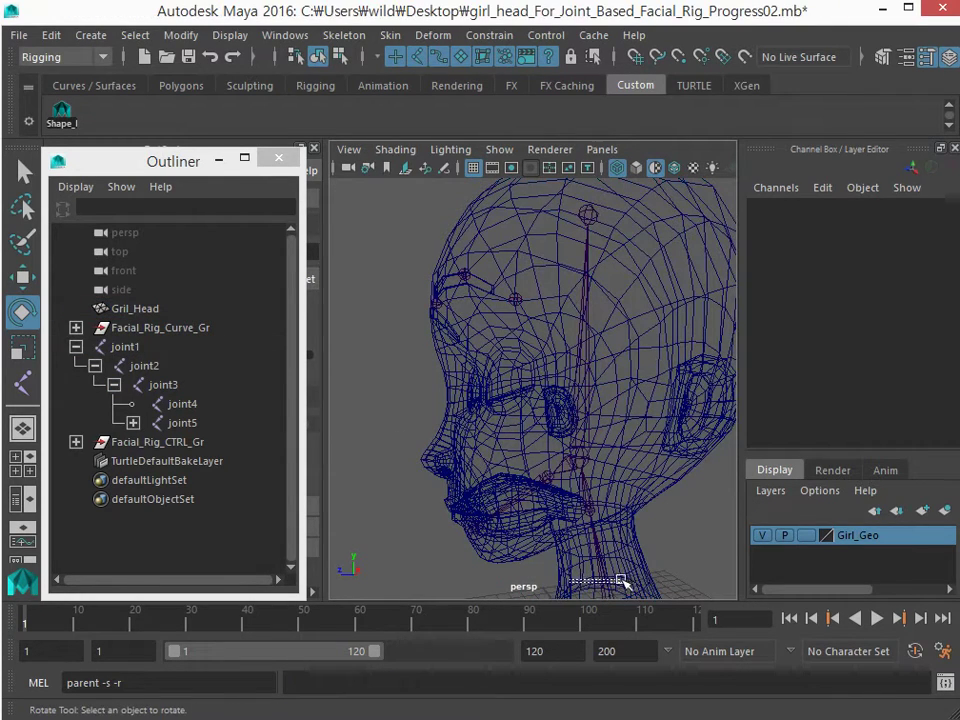
left_click(606, 589)
key("q")
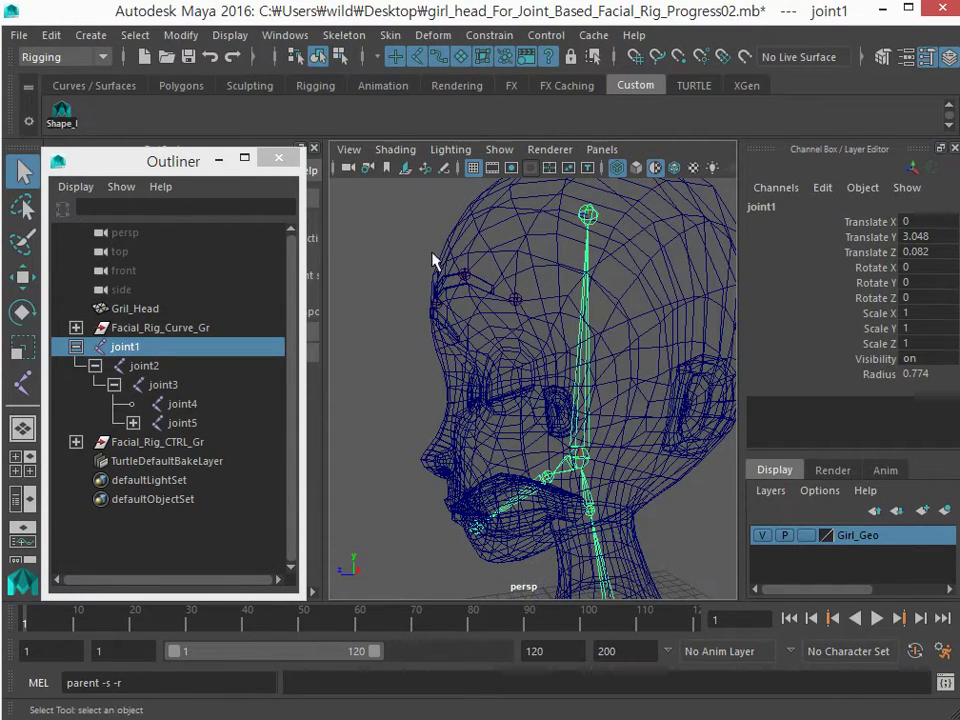
left_click(446, 318, "shift")
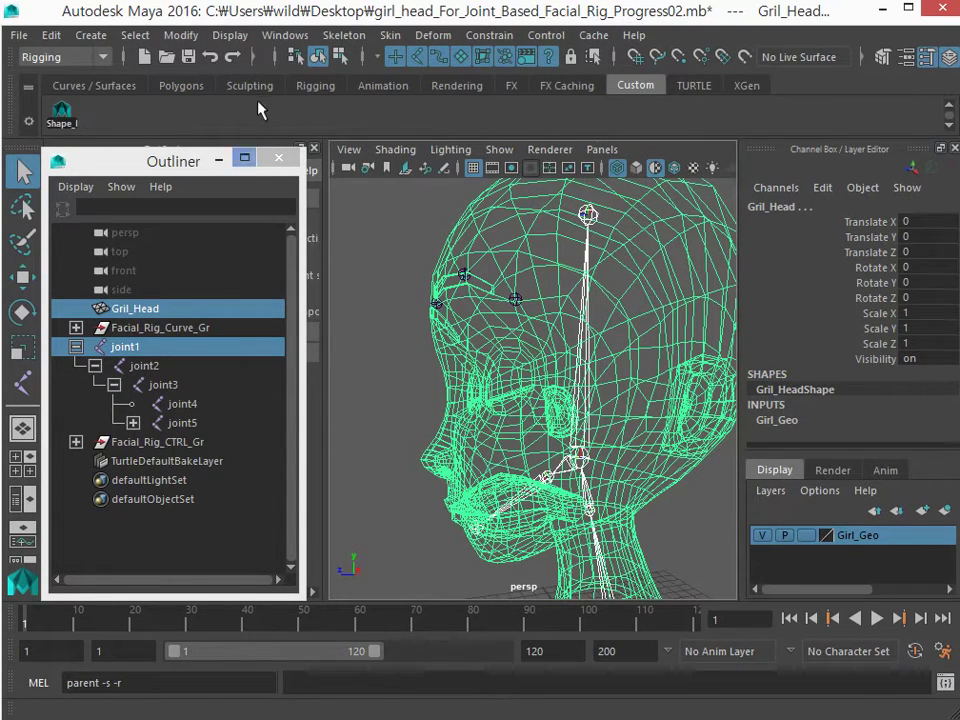
left_click(390, 35)
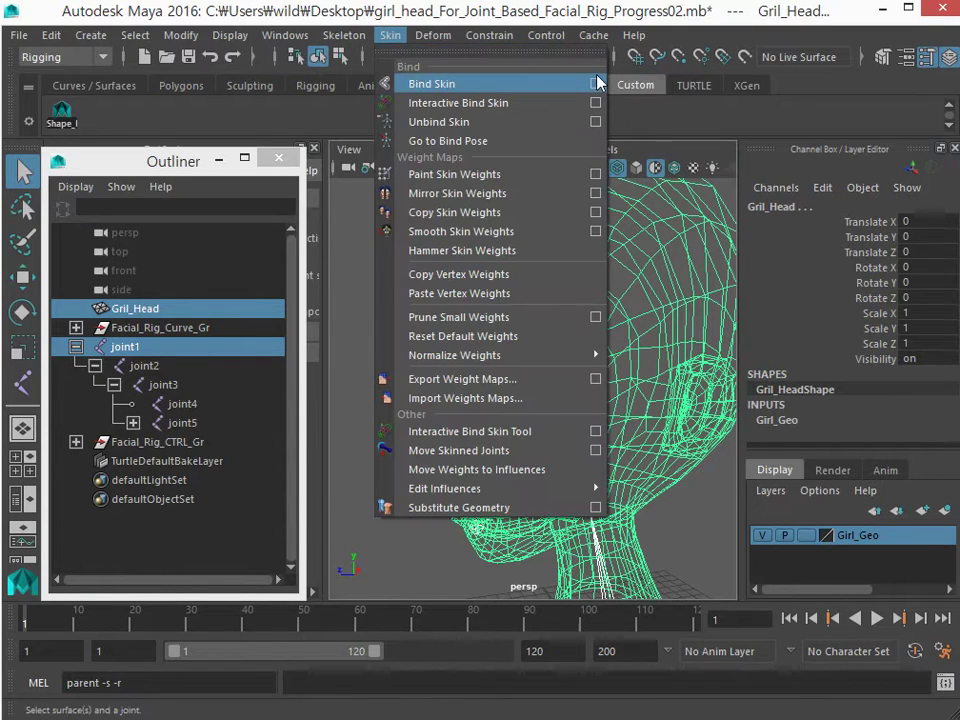
left_click(595, 83)
left_click(323, 91)
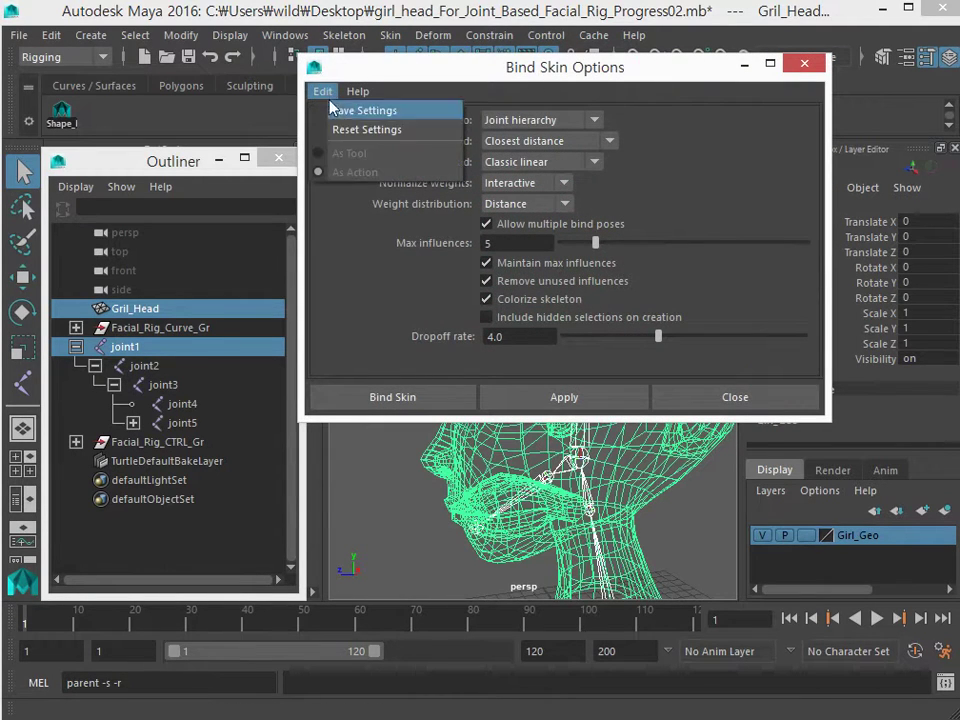
left_click(330, 128)
left_click(531, 398)
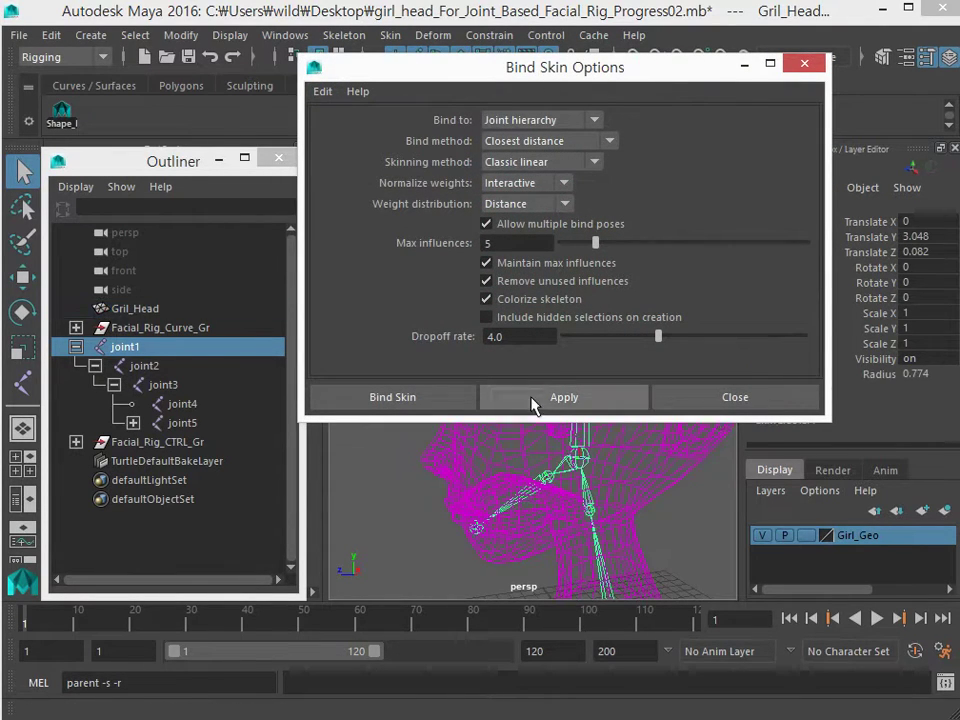
left_click(735, 398)
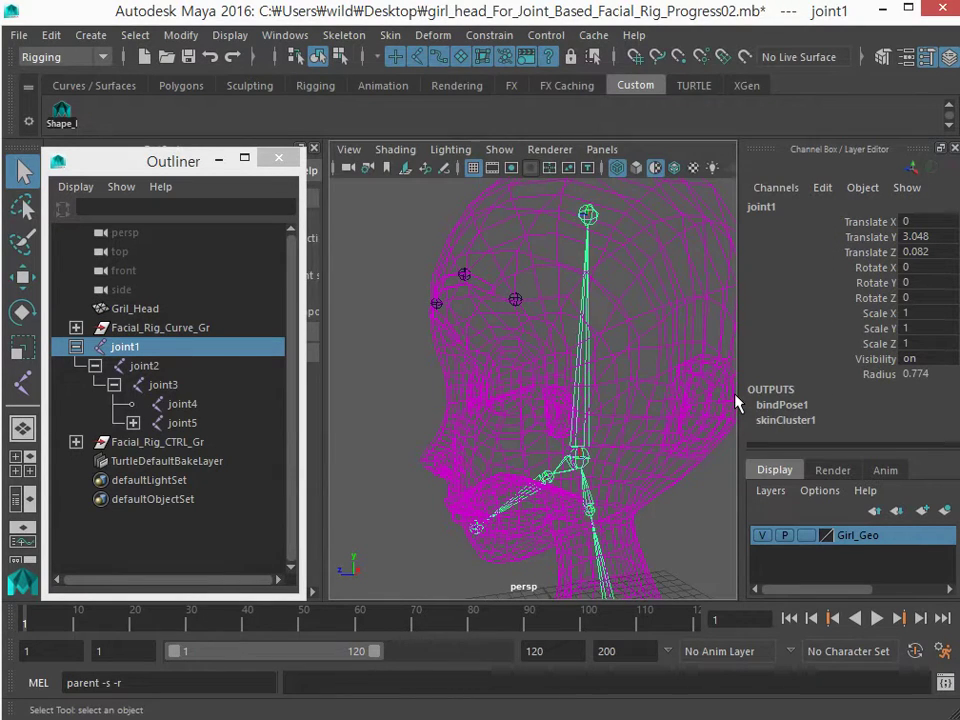
Close the docked side panel to widen the perspective view and move the Outliner clear of the head.
left_click(314, 149)
left_click_drag(137, 165, 844, 169)
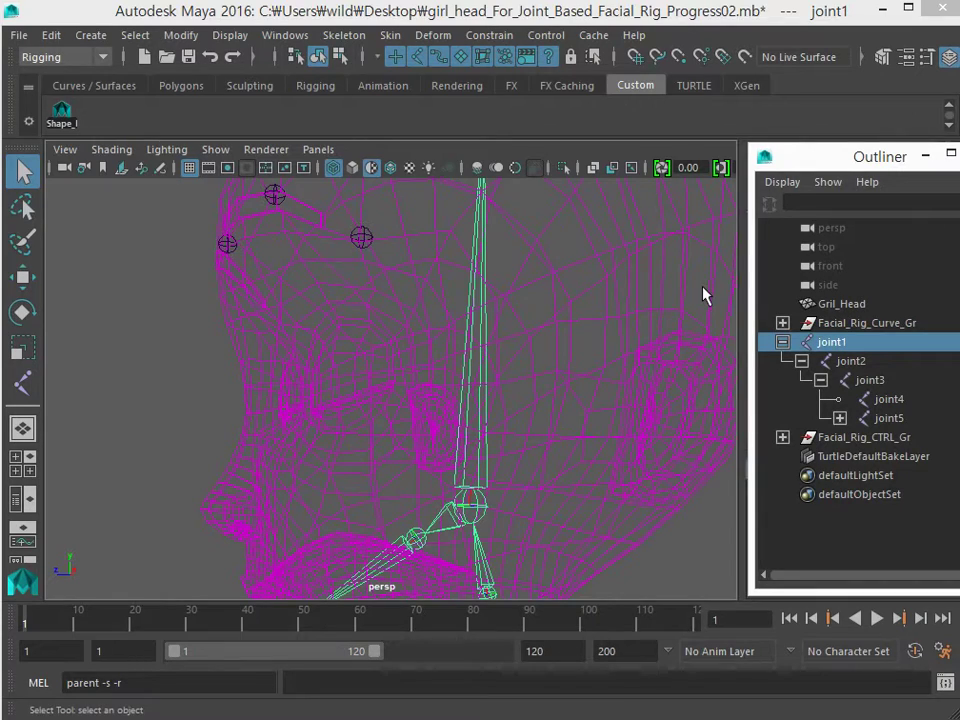
middle_click_drag(384, 441, 381, 437, "alt")
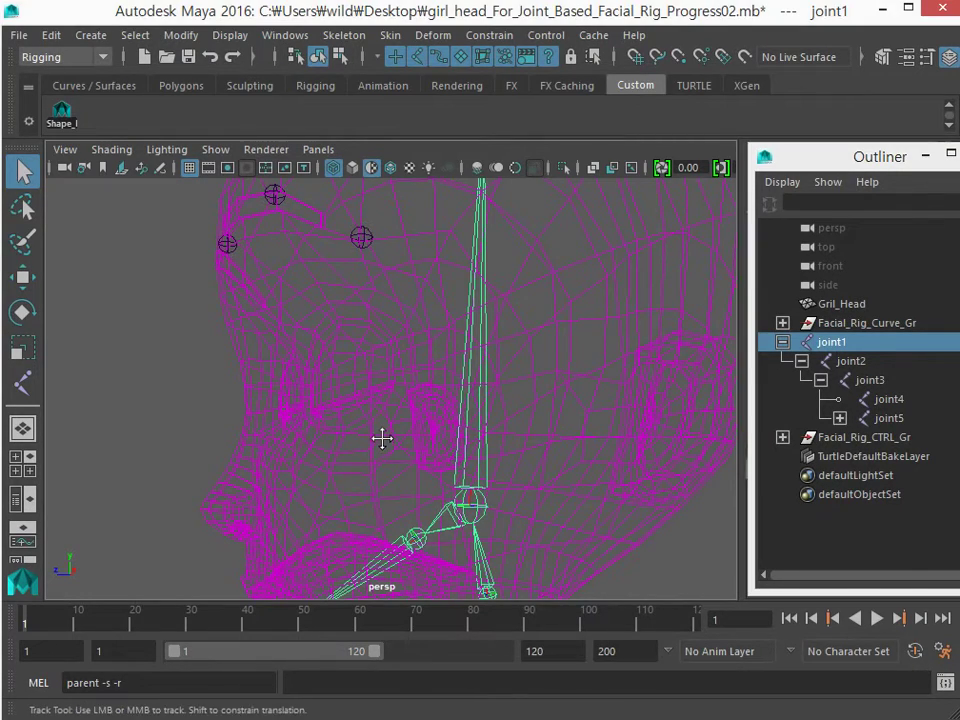
left_click_drag(381, 437, 416, 434, "alt")
right_click_drag(416, 434, 279, 427, "alt")
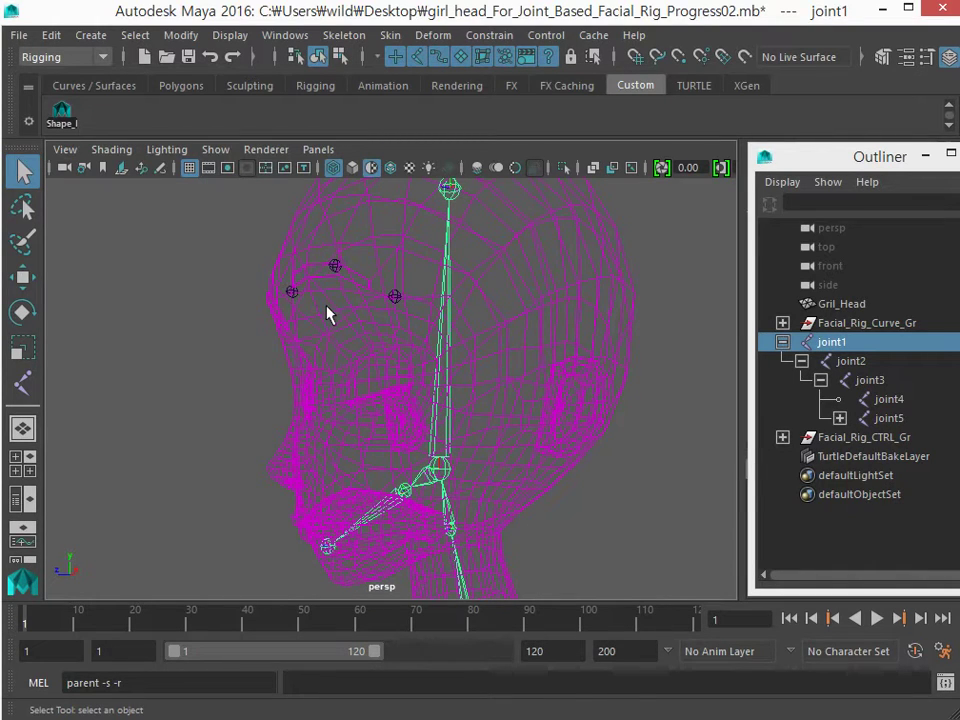
left_click_drag(328, 313, 251, 276, "alt")
left_click(359, 336)
left_click(357, 324)
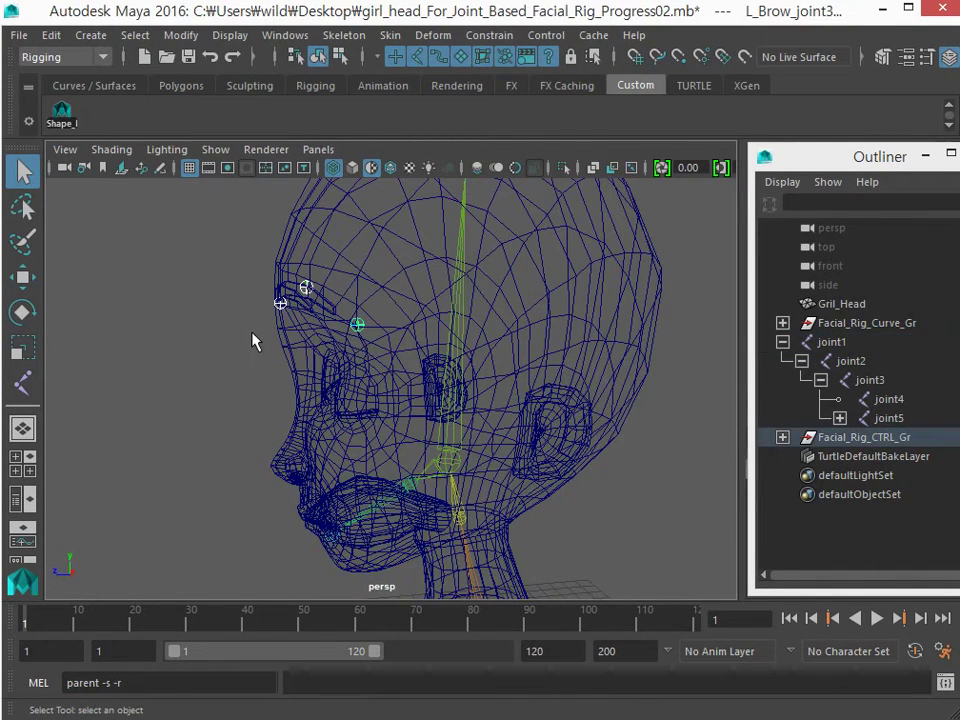
left_click(253, 343)
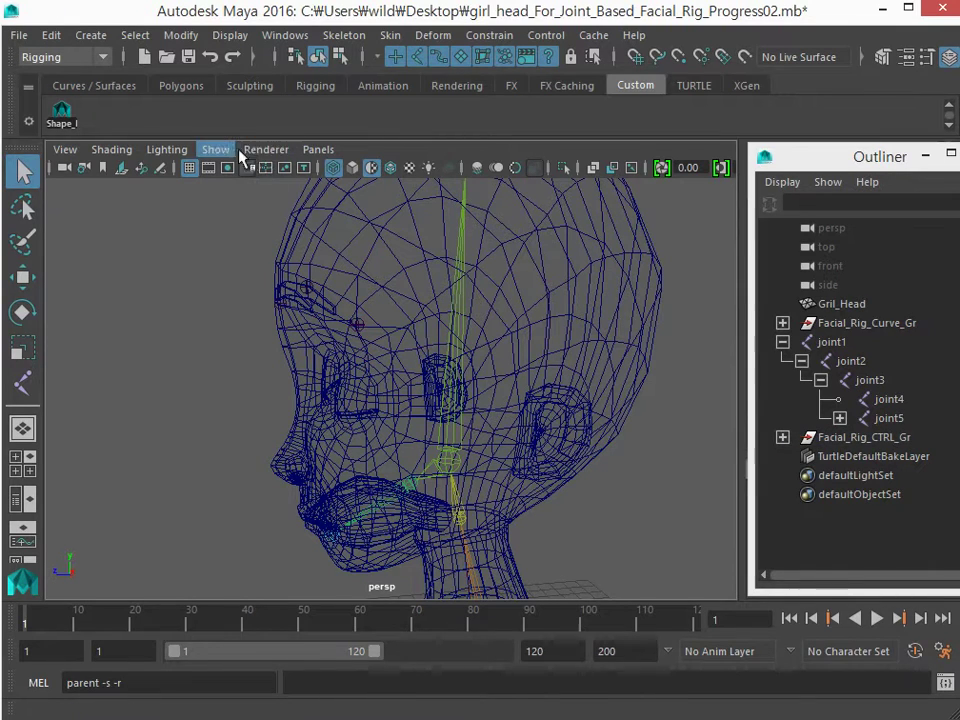
Limit the perspective view's display to joints and select the three L_Brow joints together.
left_click(215, 149)
left_click(276, 178)
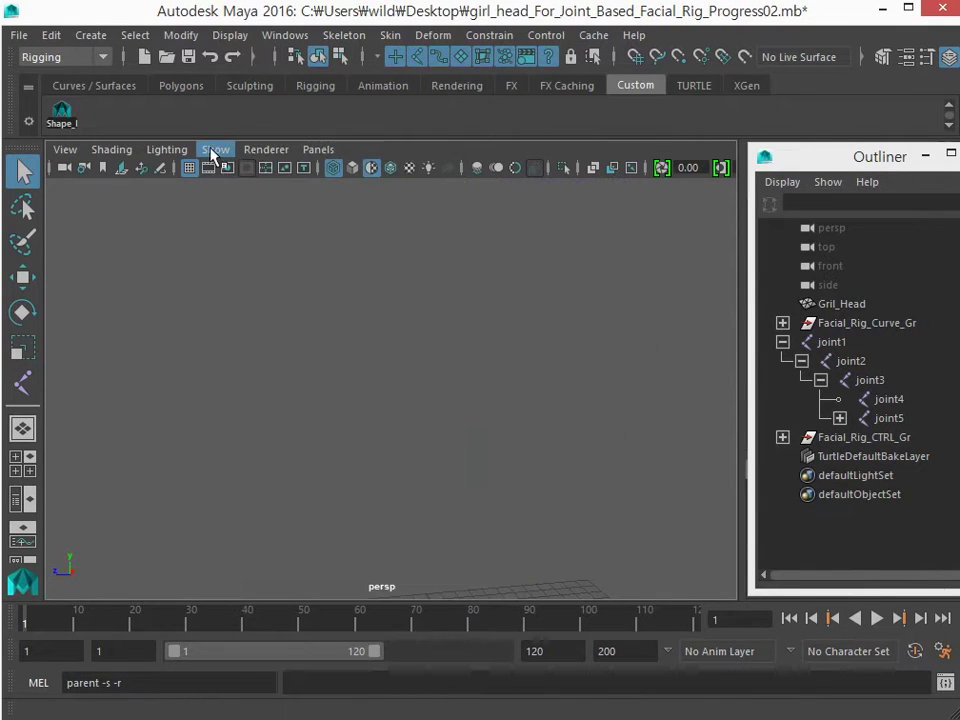
left_click(214, 149)
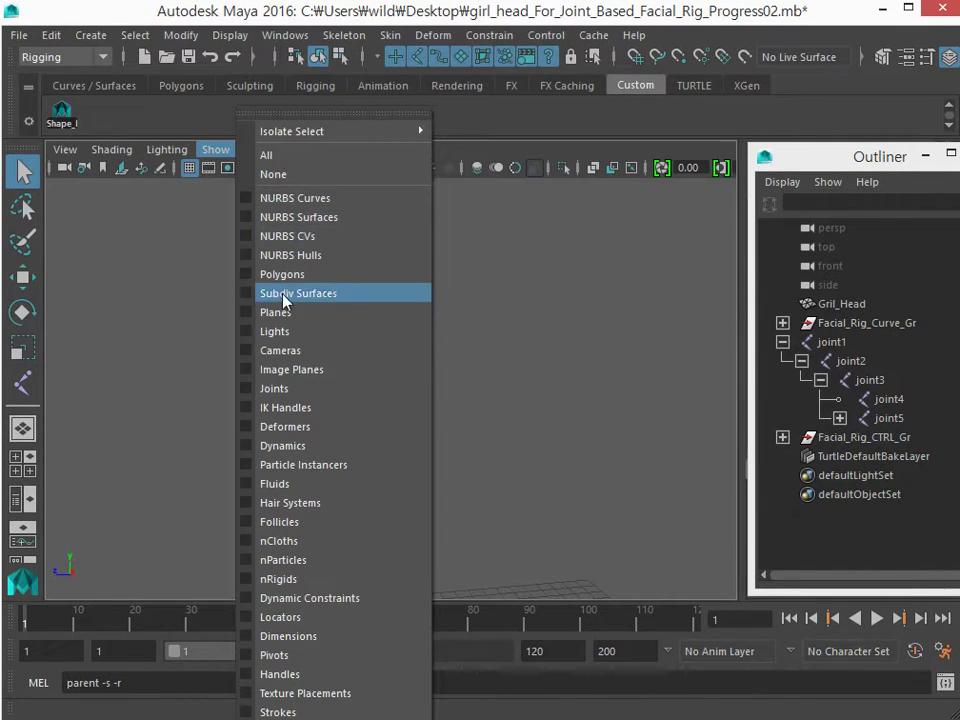
left_click(296, 388)
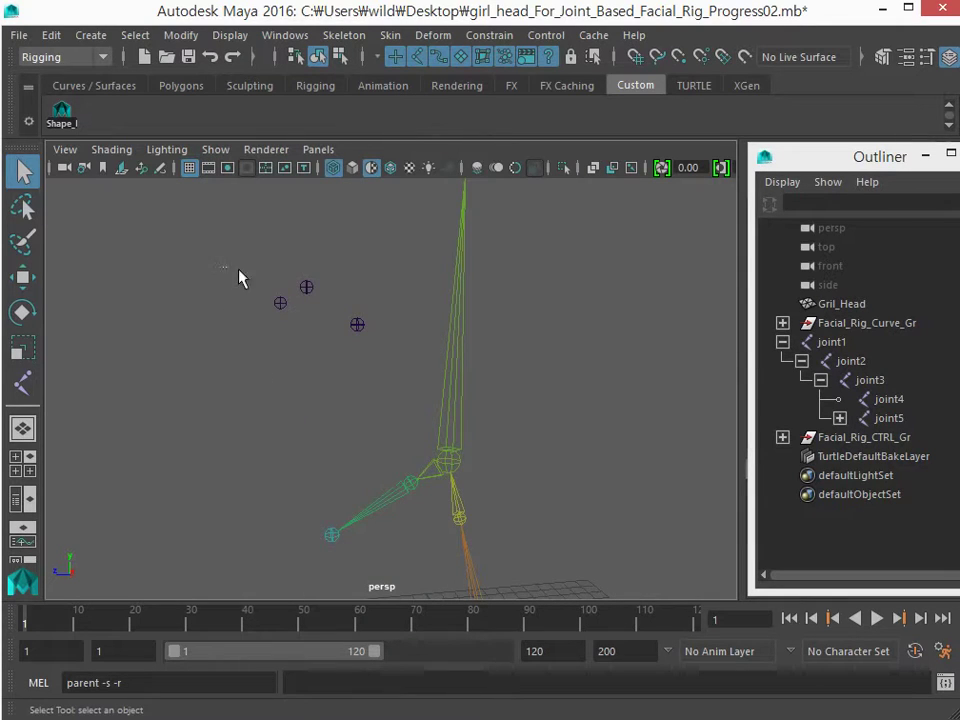
left_click_drag(225, 268, 383, 362)
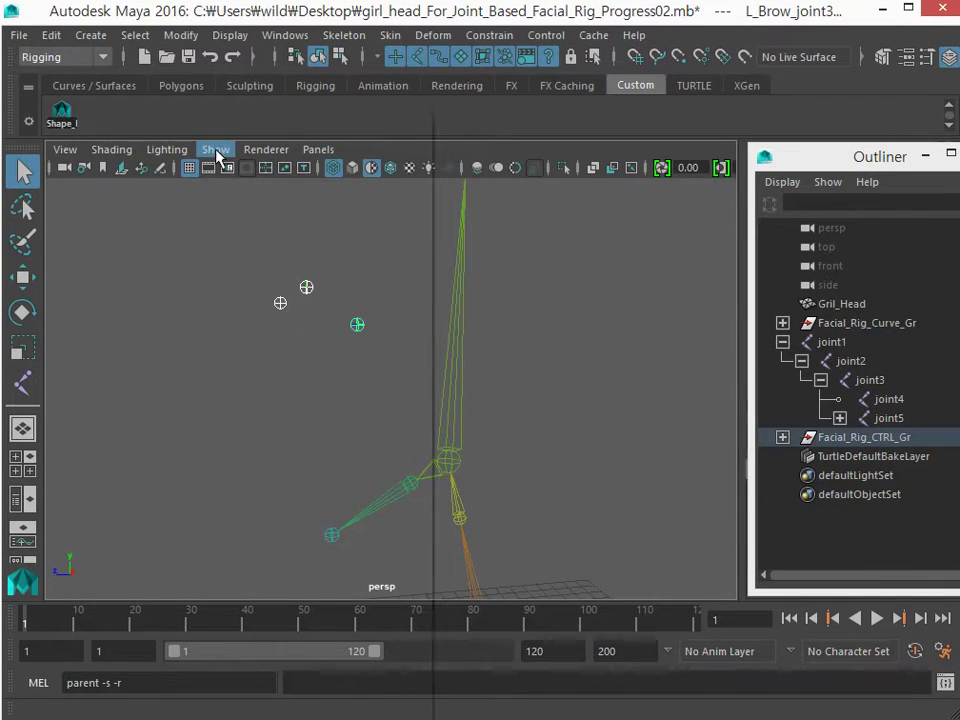
Turn polygon display back on and add Gril_Head to the brow joint selection.
left_click(216, 151)
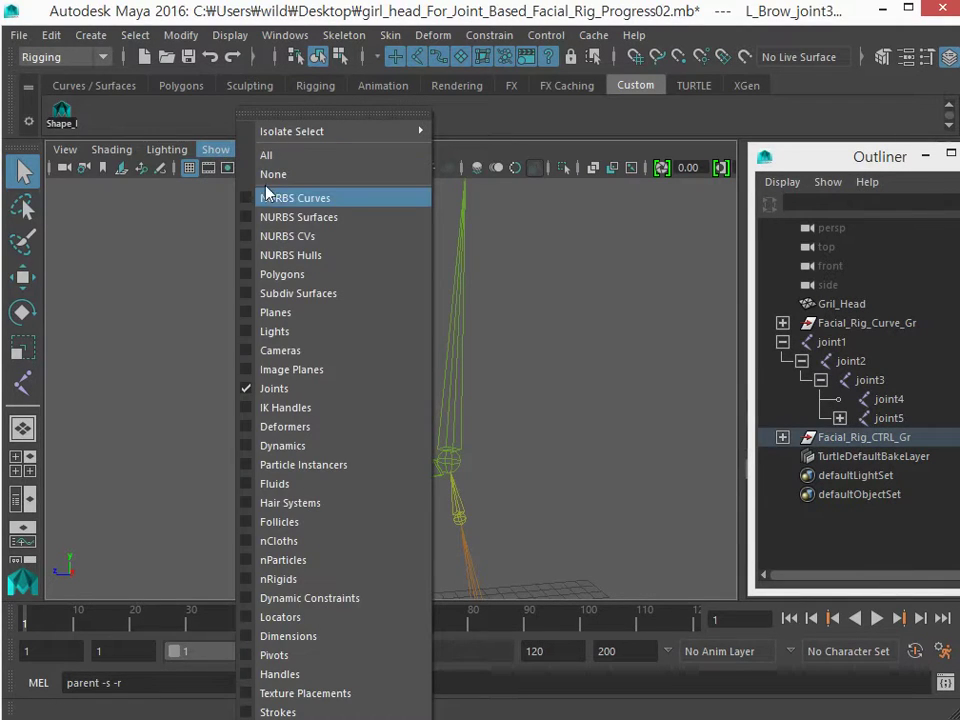
left_click(310, 276)
left_click(345, 235)
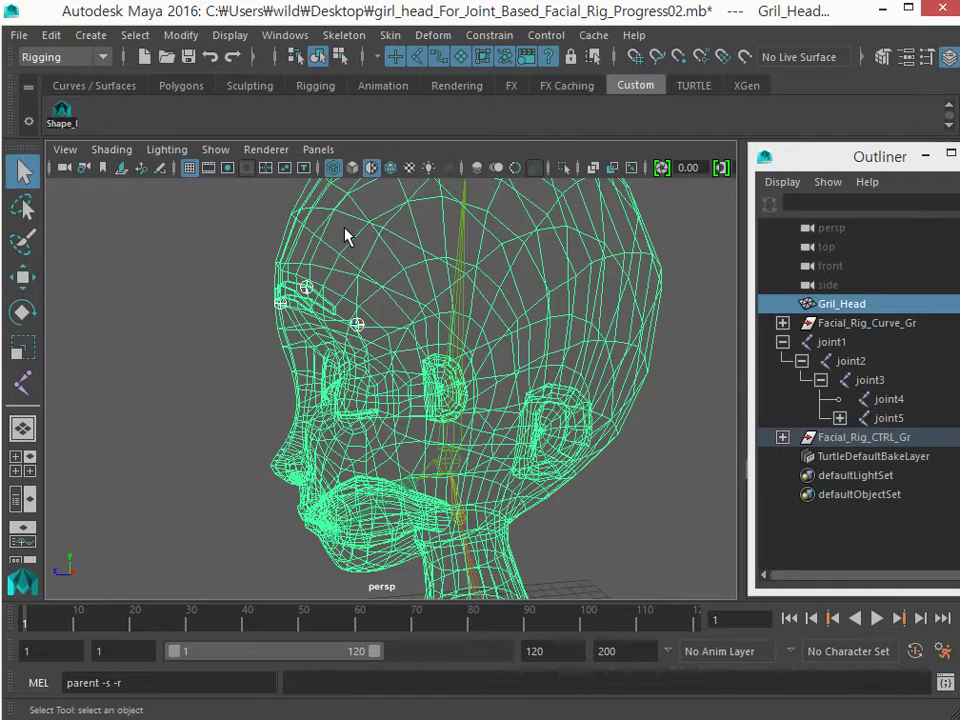
Add the three brow joints as influences on Gril_Head with default Add Influence settings: use geometry, dropoff 4.0 and weights unlocked.
left_click(390, 35)
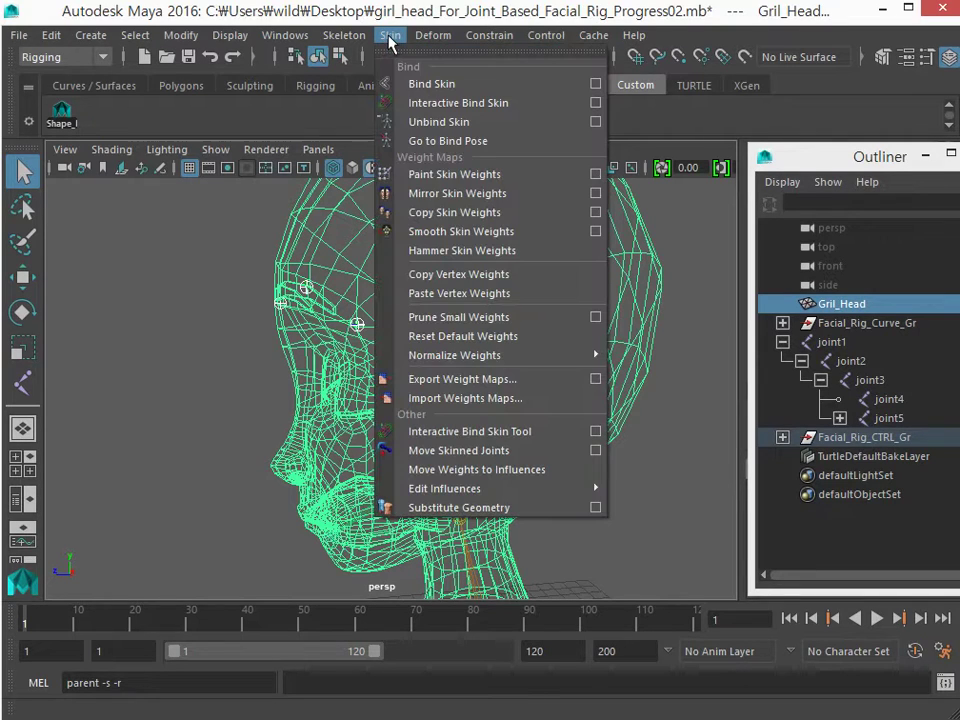
mouse_move(592, 490)
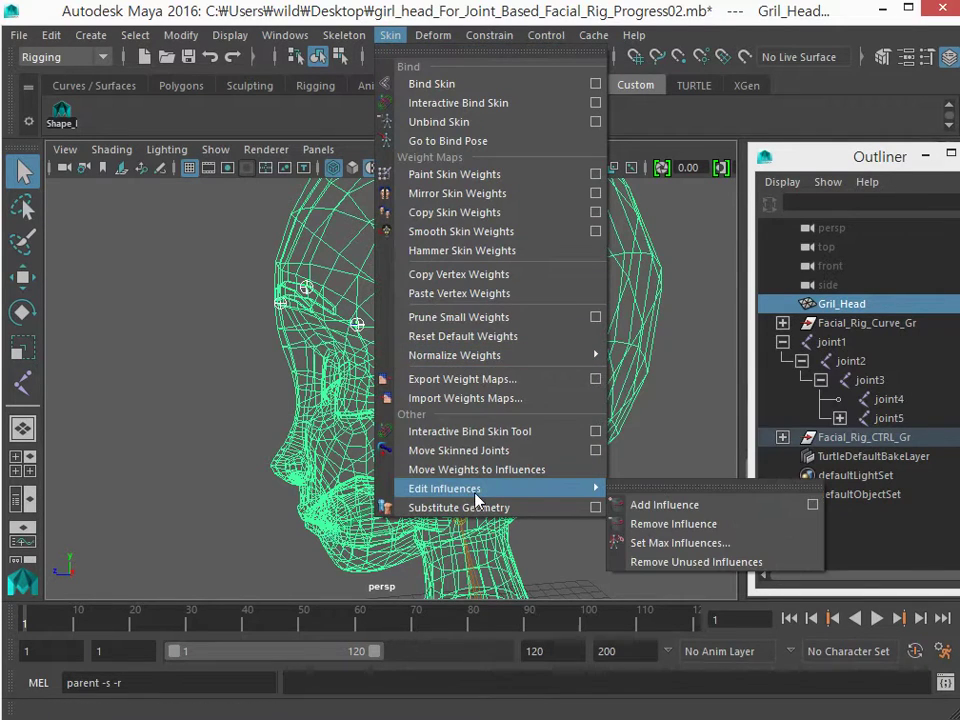
left_click(812, 505)
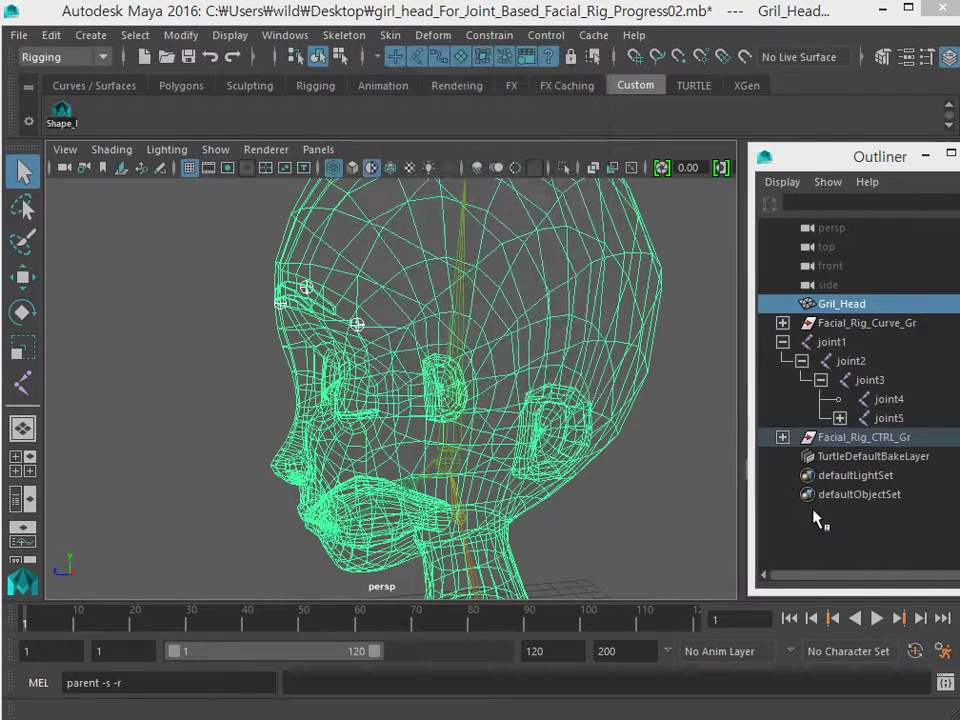
left_click_drag(490, 70, 562, 3)
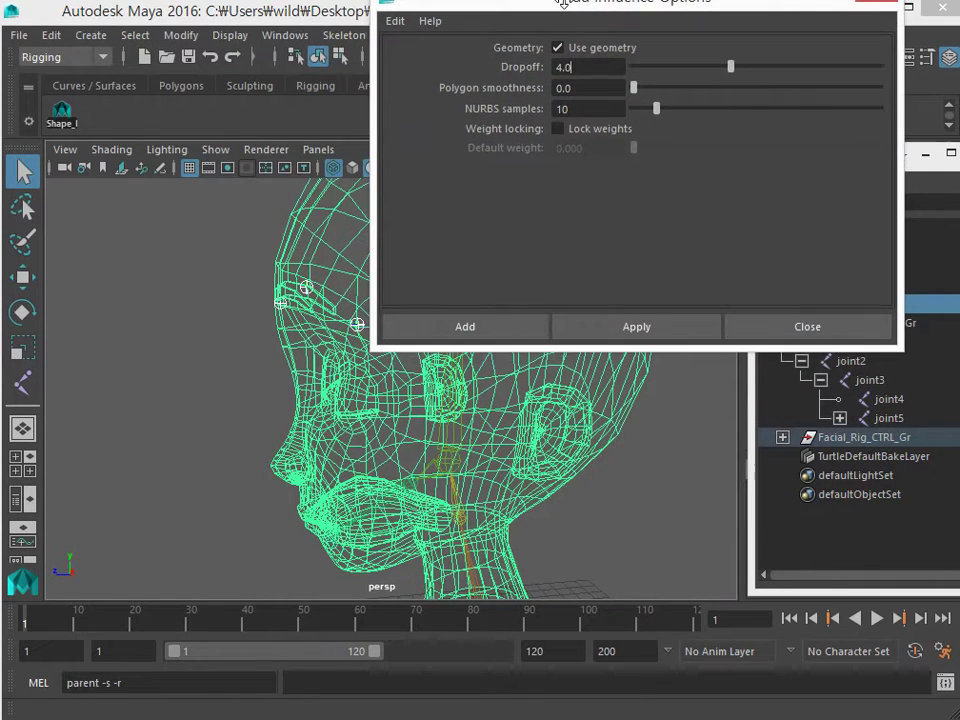
left_click(396, 22)
left_click(416, 61)
left_click(637, 327)
left_click(812, 327)
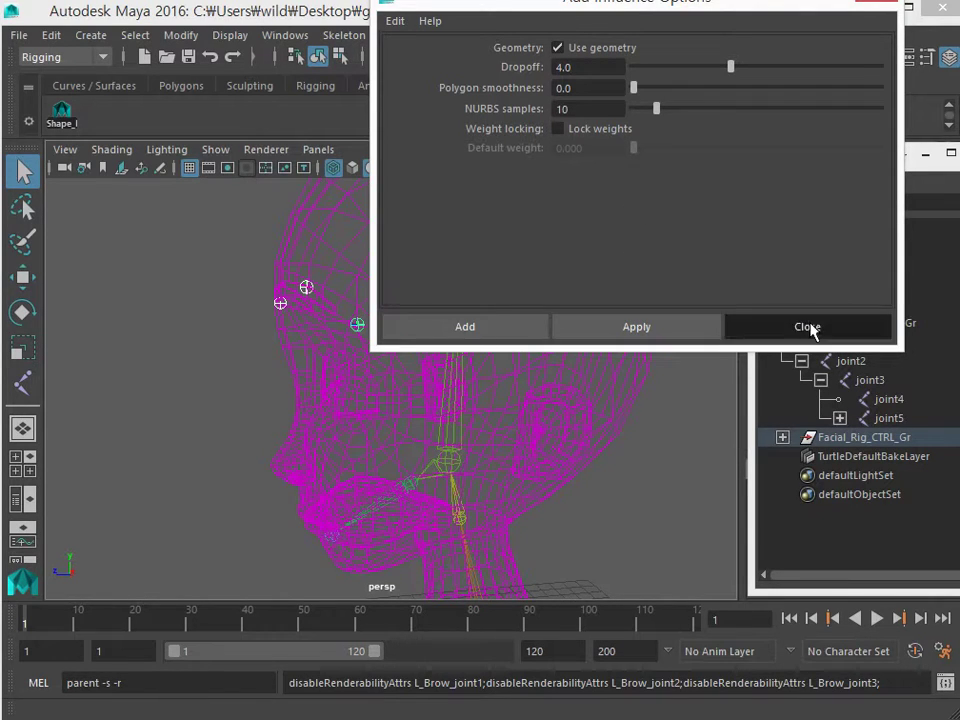
Show all object types in the perspective view again, including the brow control curves.
left_click_drag(332, 364, 392, 306, "alt")
left_click(215, 149)
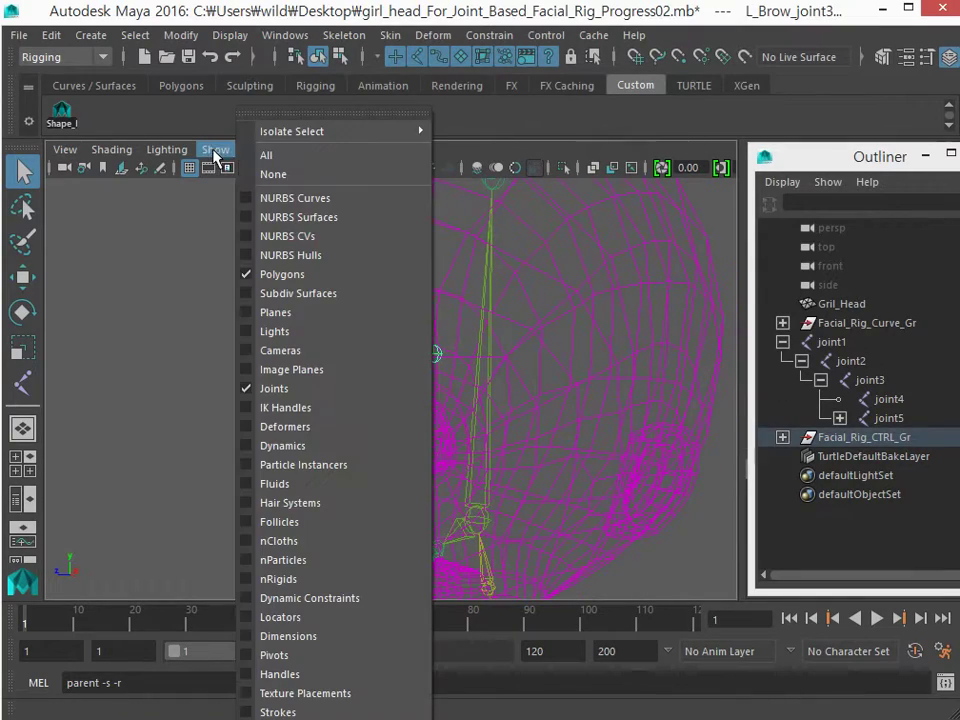
left_click(258, 157)
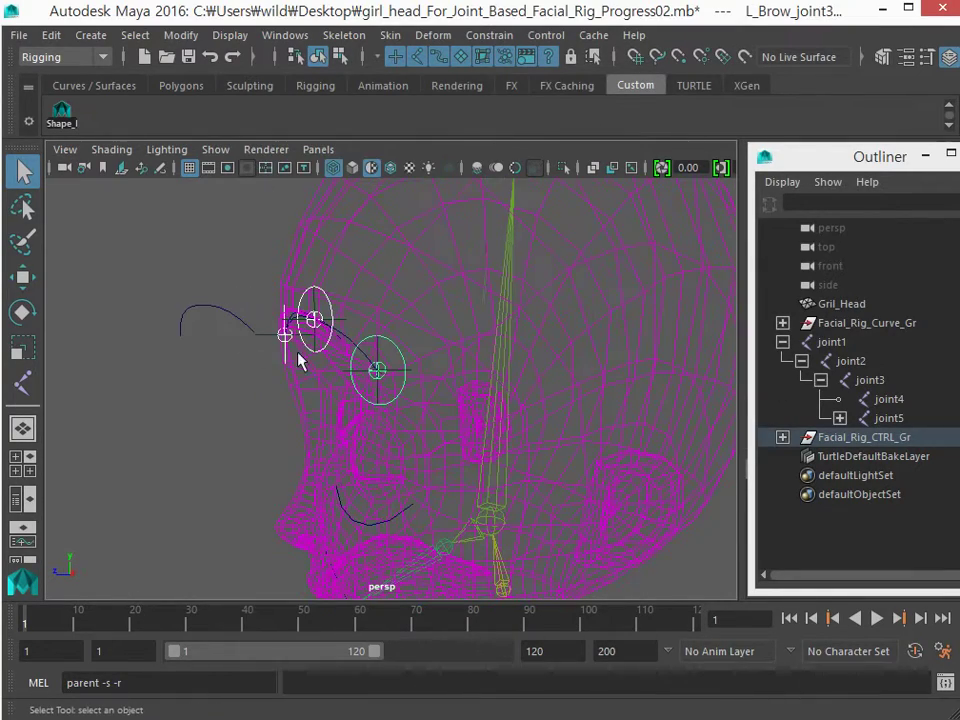
Test-rotate joint2 about 25° and then about 23° around Z, in wireframe and shaded display, undoing each rotation.
left_click(866, 438)
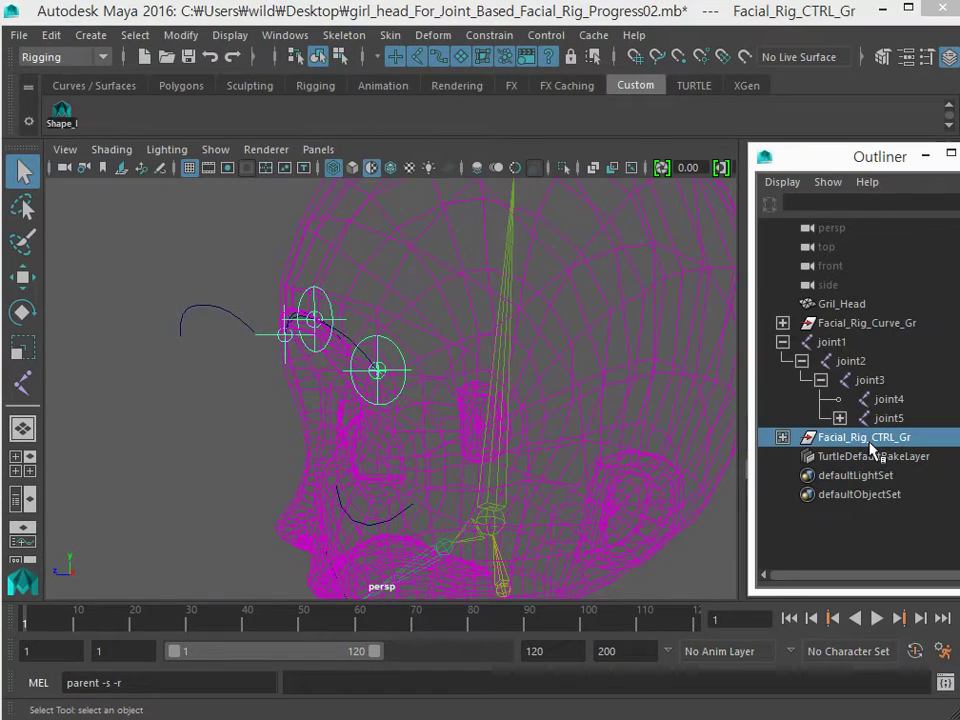
left_click(864, 383)
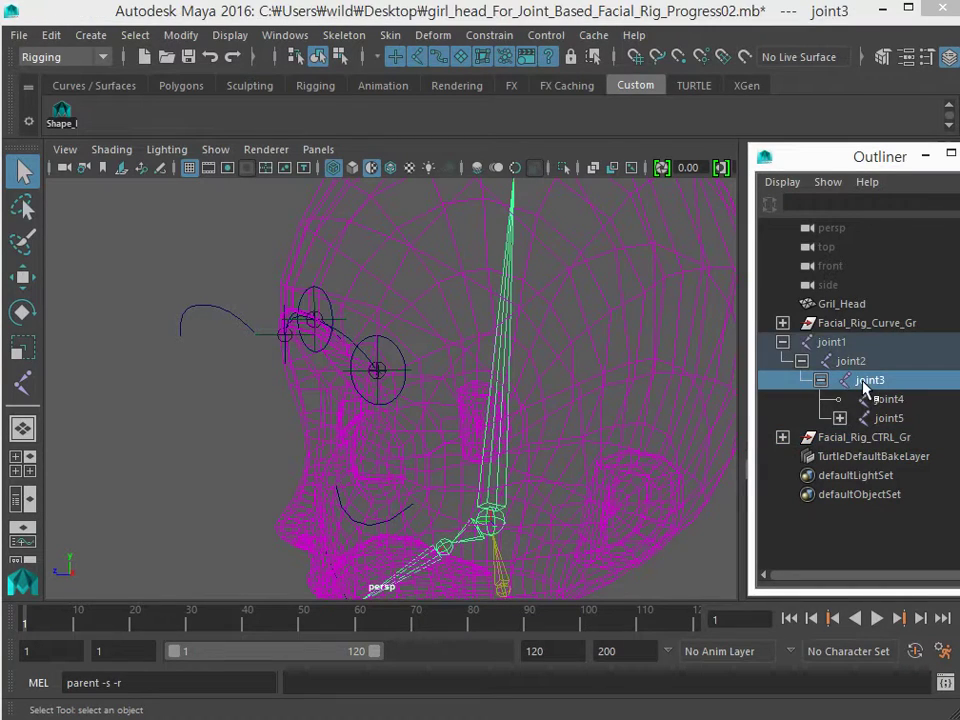
left_click(870, 439)
left_click_drag(485, 543, 451, 502, "alt")
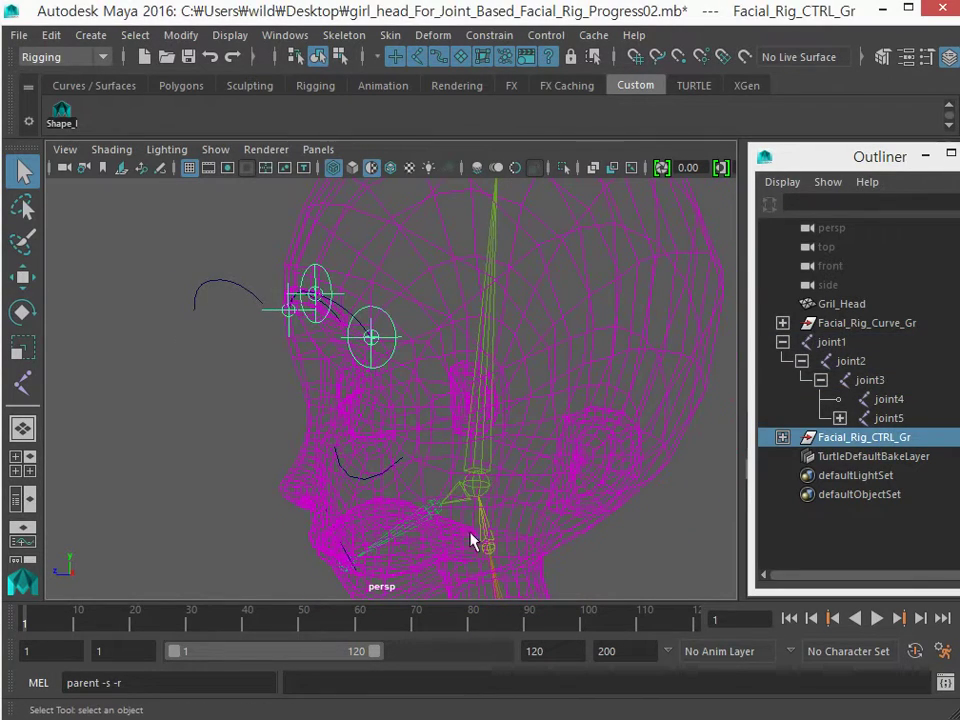
left_click(473, 541)
key("e")
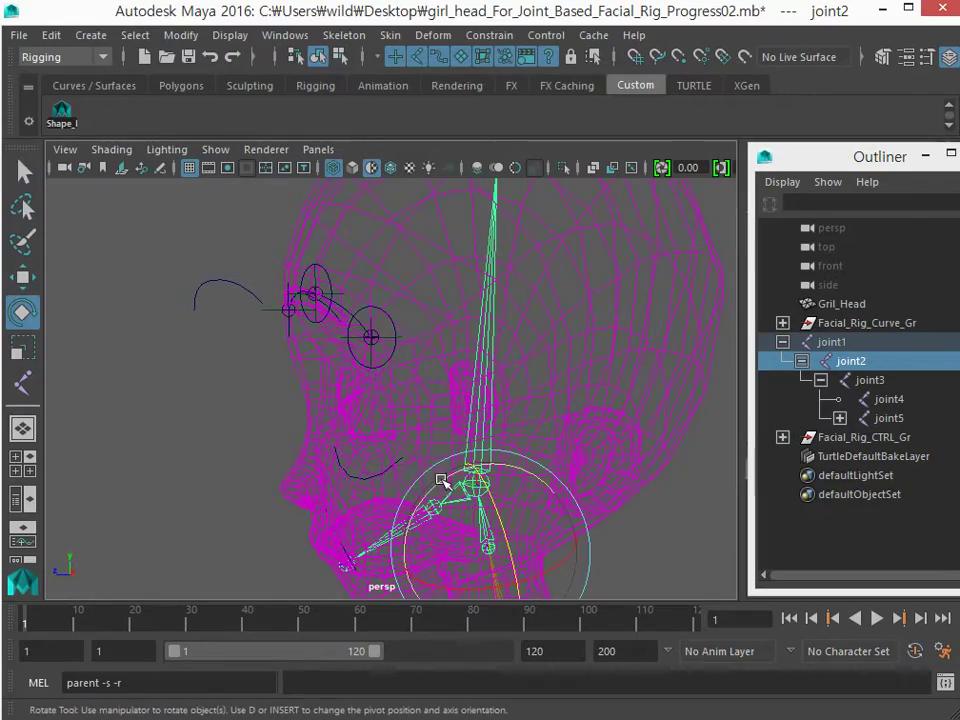
left_click_drag(441, 481, 470, 458)
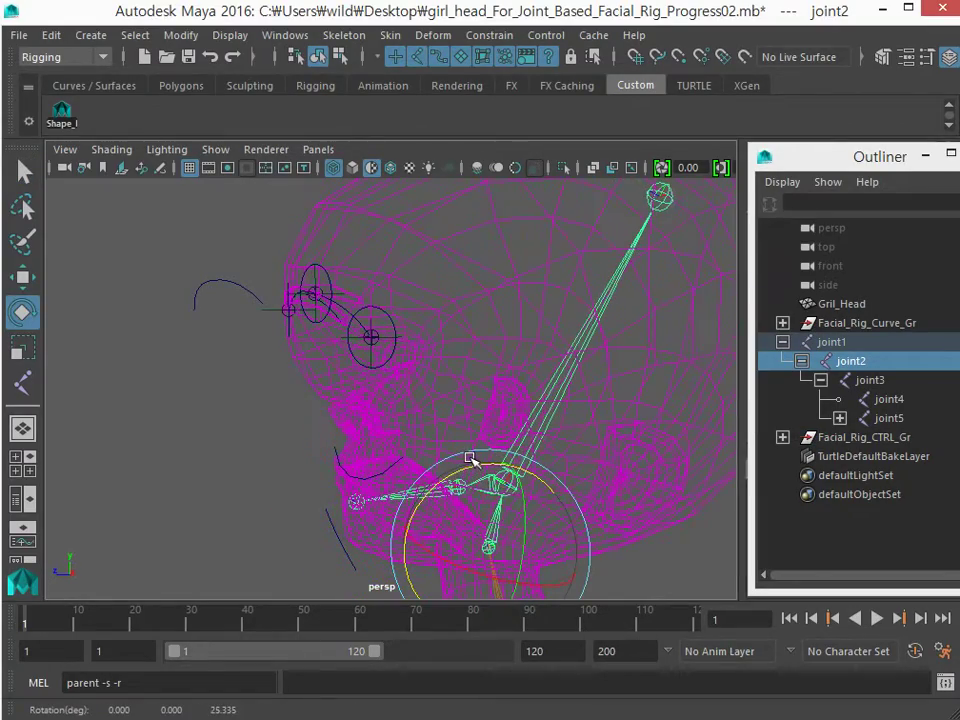
key("ctrl+z")
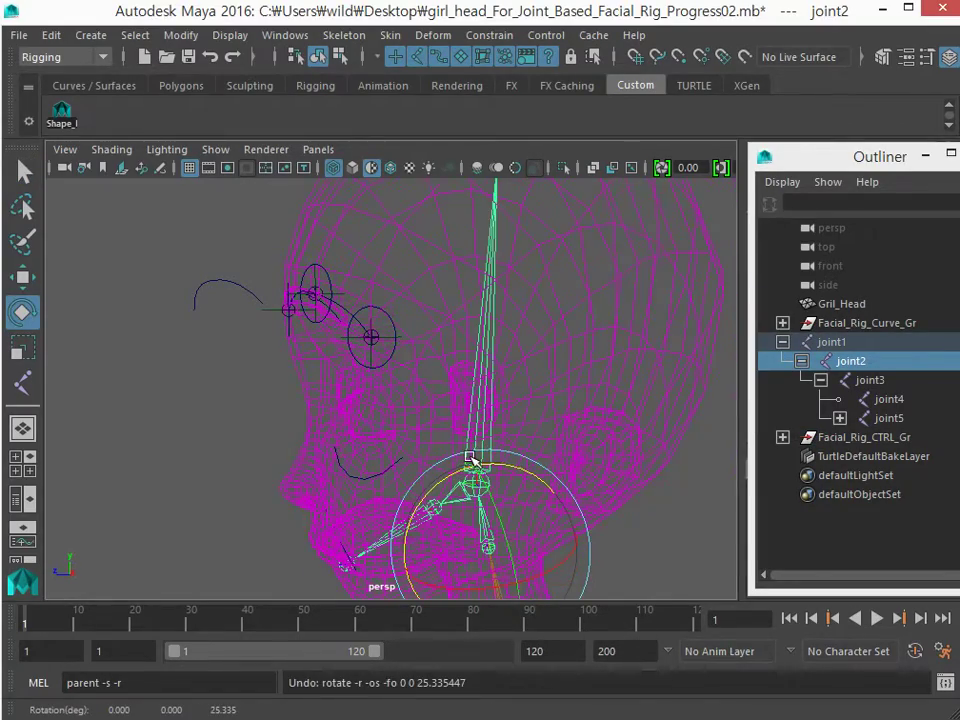
key("5")
mouse_move(469, 456)
left_mouse_down()
mouse_move(439, 493)
mouse_move(460, 468)
left_mouse_up()
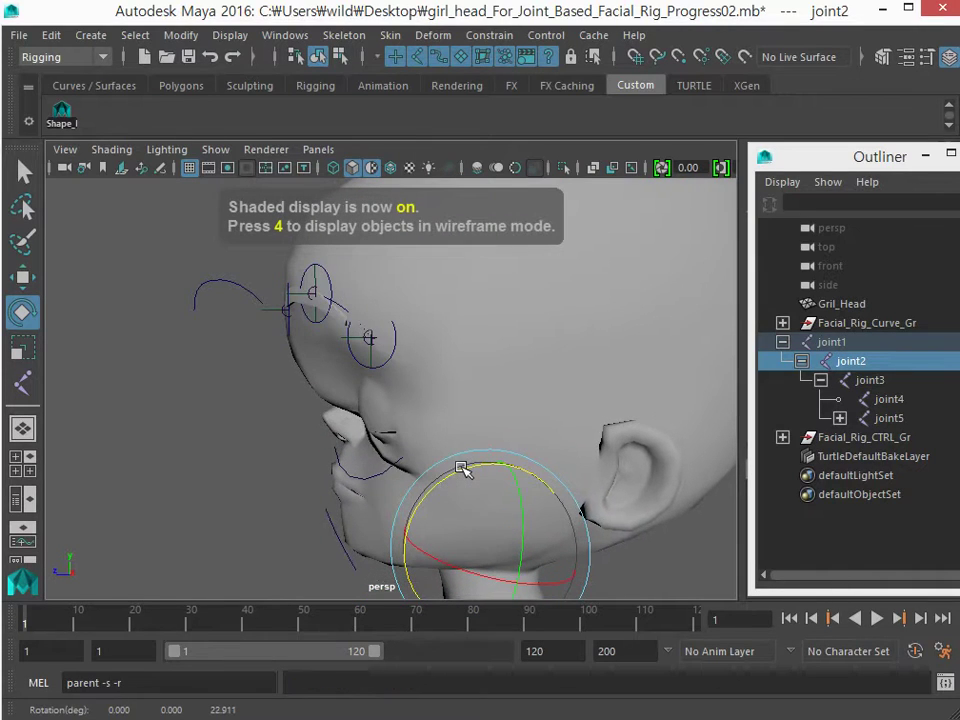
key("ctrl+z")
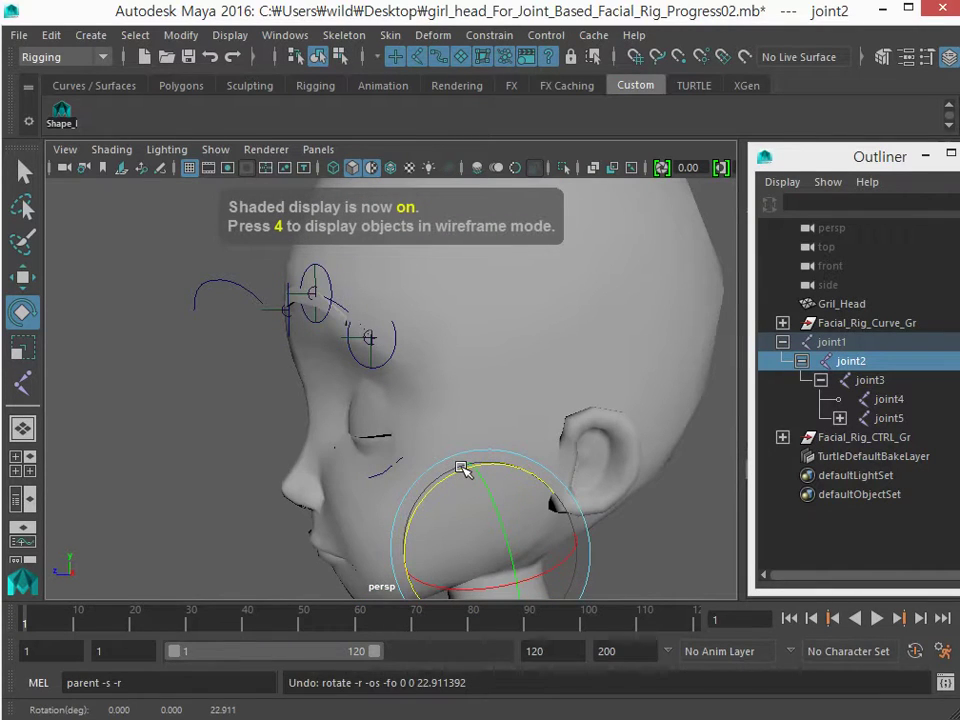
Parent Facial_Rig_CTRL_Gr under joint3 and rotate joint3 to test the brow controls with the head in shaded display.
key("4")
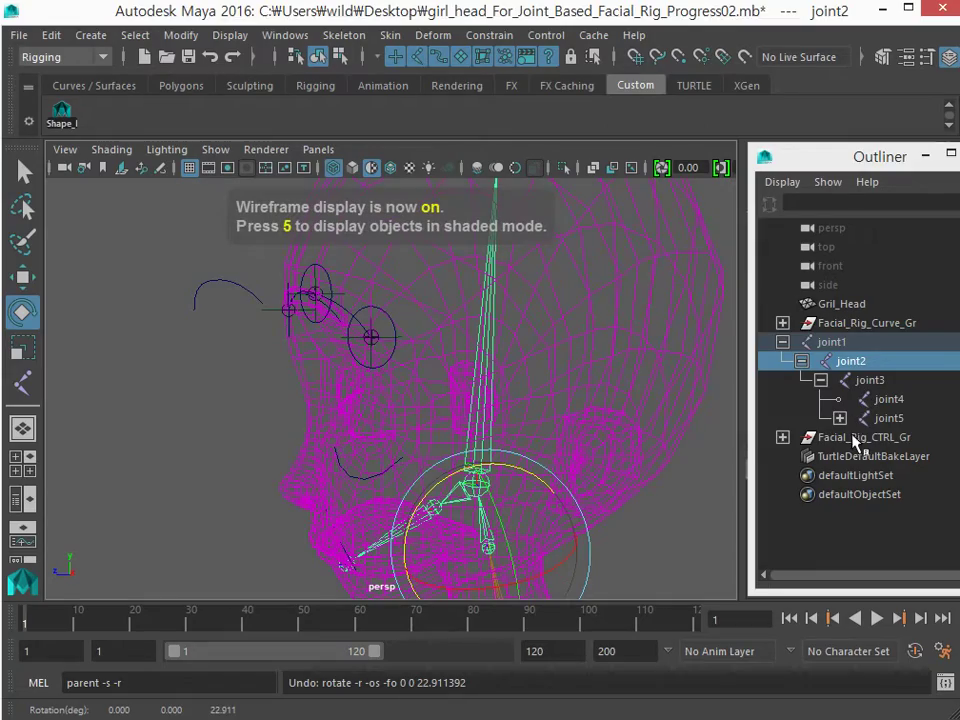
left_click_drag(845, 437, 866, 382)
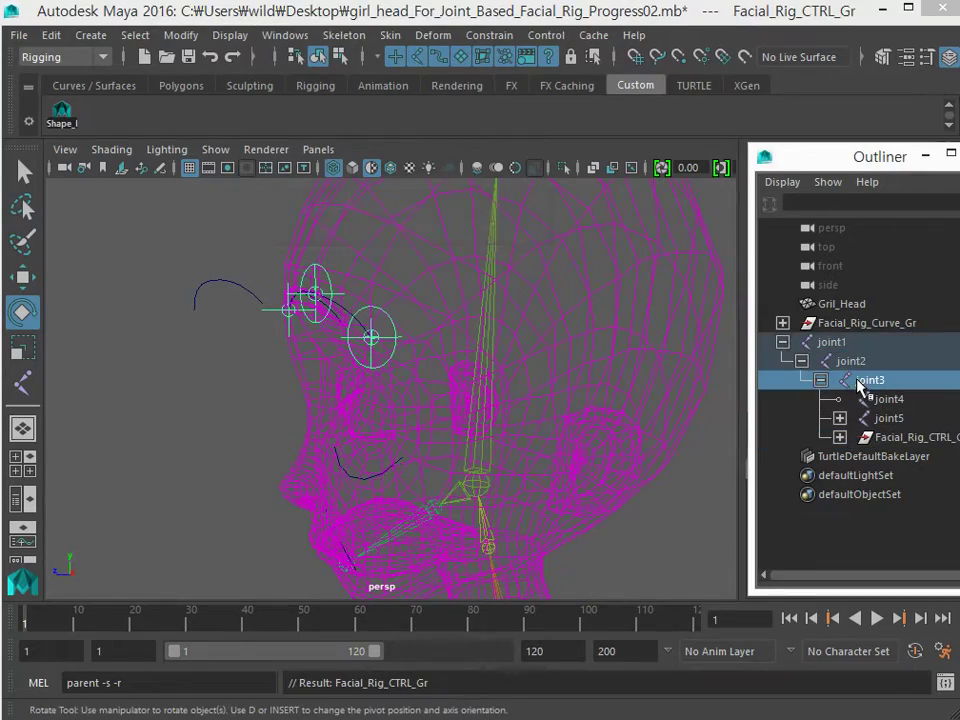
left_click_drag(443, 423, 478, 397)
key("5")
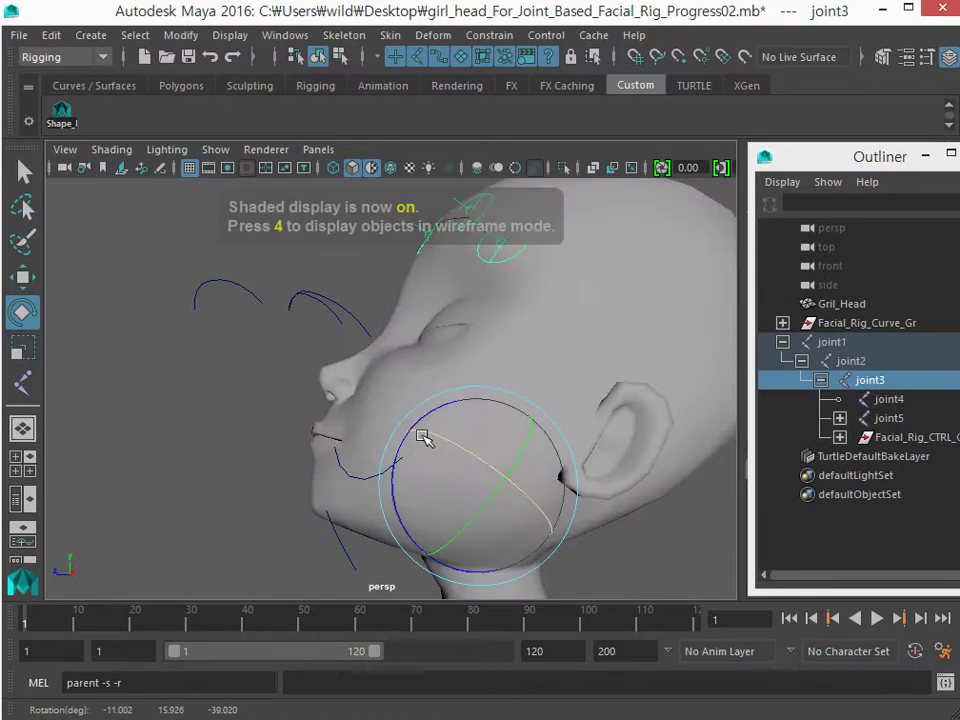
Try moving L_Brow_joint2 and L_Brow_joint1 individually with the head tilted, undoing each move.
mouse_move(424, 437)
left_mouse_down("alt")
mouse_move(480, 497)
mouse_move(510, 476)
mouse_move(436, 500)
mouse_move(463, 495)
mouse_move(420, 411)
mouse_move(456, 459)
mouse_move(403, 476)
mouse_move(439, 467)
mouse_move(392, 446)
mouse_move(450, 452)
left_mouse_up("alt")
right_click_drag(430, 453, 495, 530, "alt")
left_click(506, 390)
mouse_move(506, 390)
left_mouse_down("alt")
mouse_move(499, 398)
mouse_move(492, 378)
mouse_move(491, 425)
mouse_move(495, 410)
left_mouse_up("alt")
key("w")
key("ctrl+z")
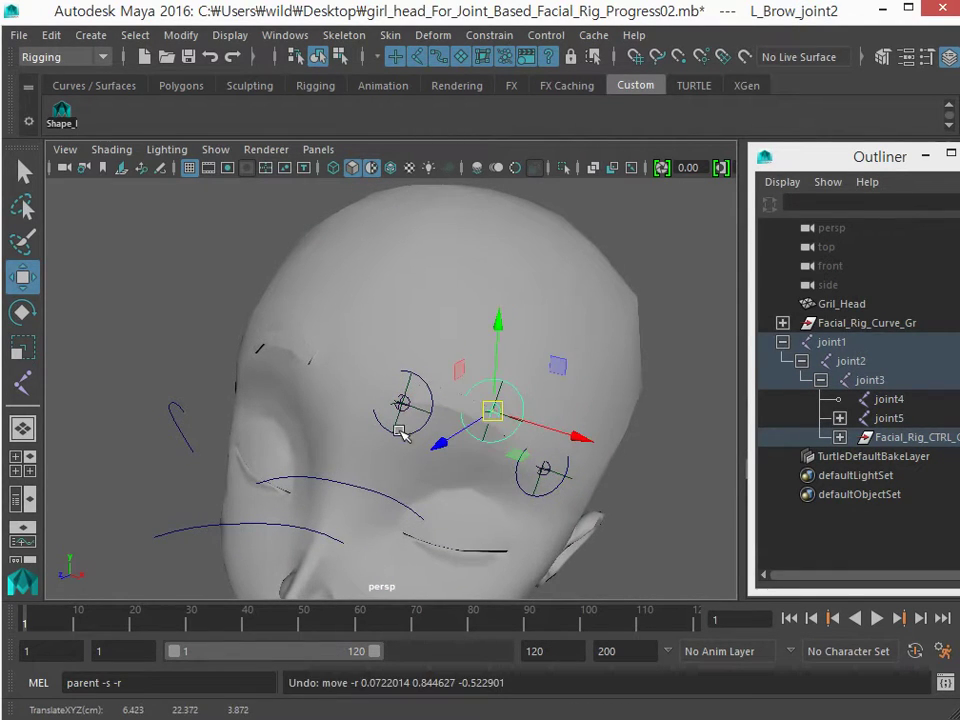
left_click(402, 406)
mouse_move(405, 410)
left_mouse_down()
mouse_move(403, 358)
mouse_move(401, 386)
left_mouse_up()
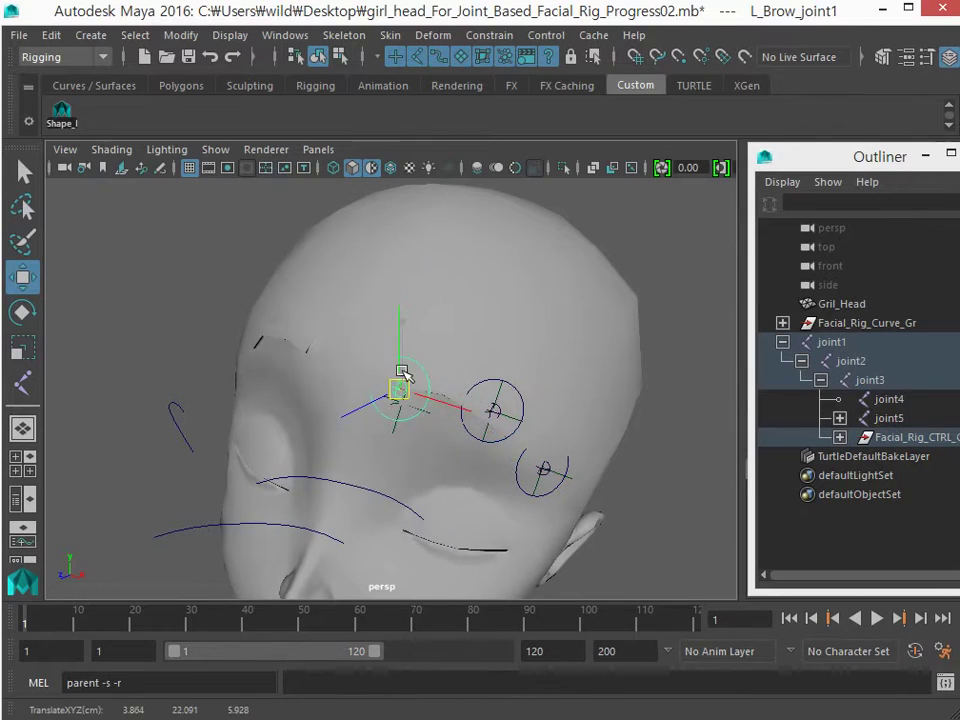
key("ctrl+z")
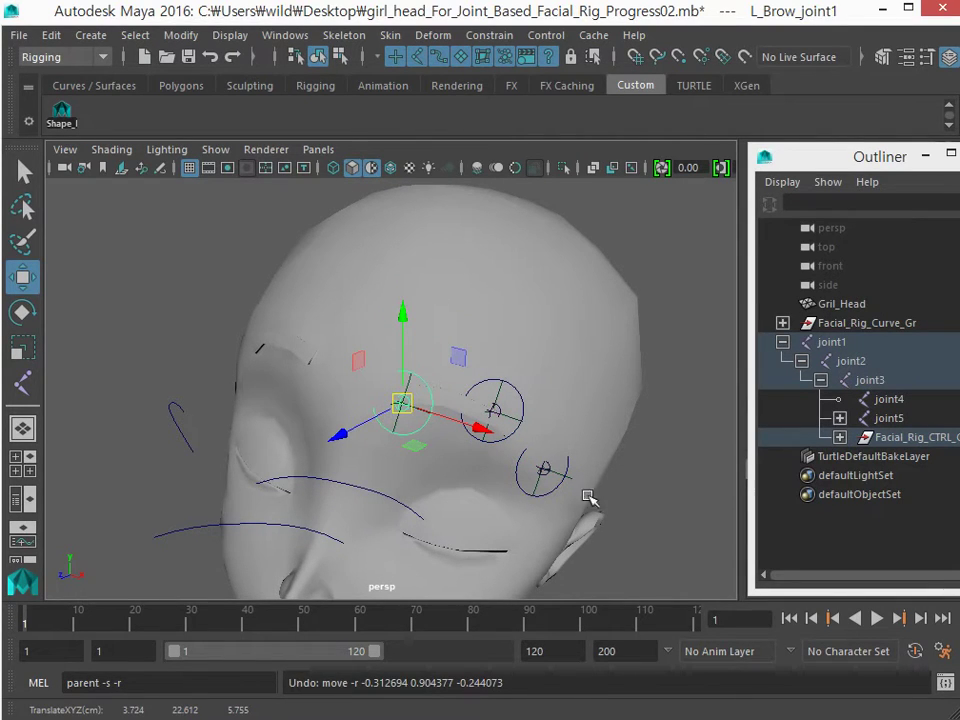
Examine R_Brow_Curve and R_Brow_Curve_Target in front of the face, and switch the target curve to component mode.
left_click_drag(450, 473, 431, 422, "alt")
left_click_drag(380, 485, 222, 387, "alt")
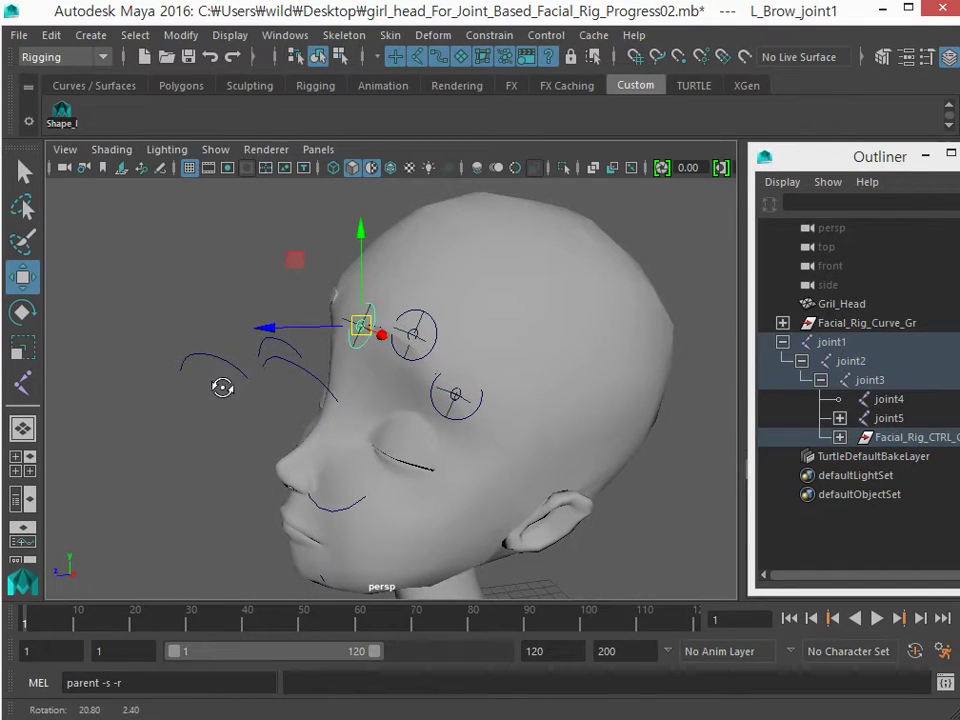
left_click(302, 377)
left_click_drag(302, 377, 259, 447, "alt")
left_click(782, 323)
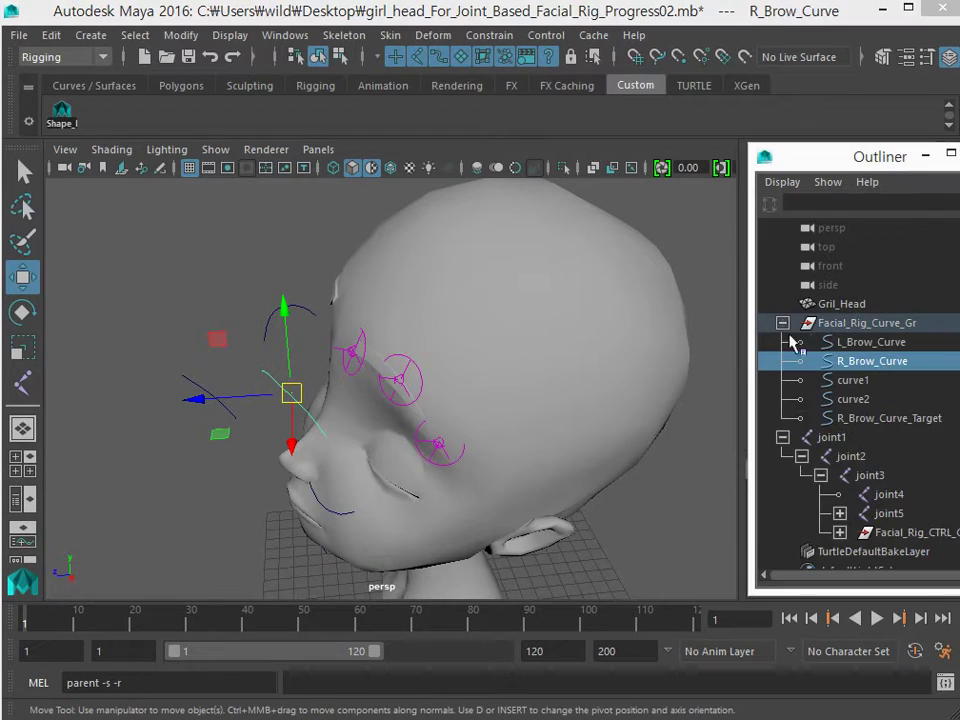
left_click(882, 419)
left_click(296, 382)
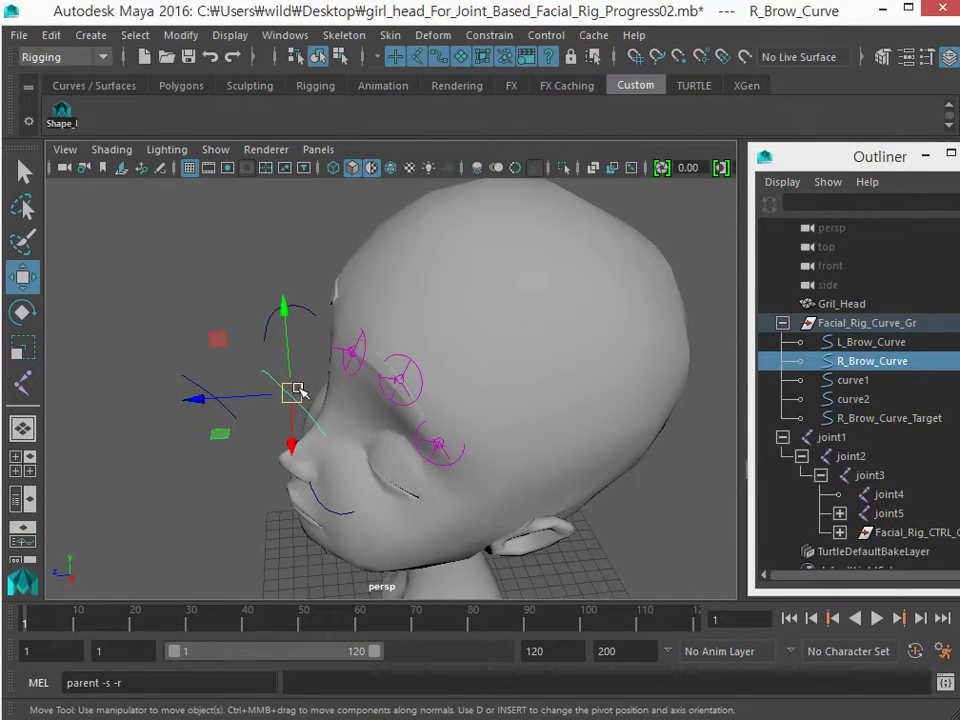
left_click(207, 395)
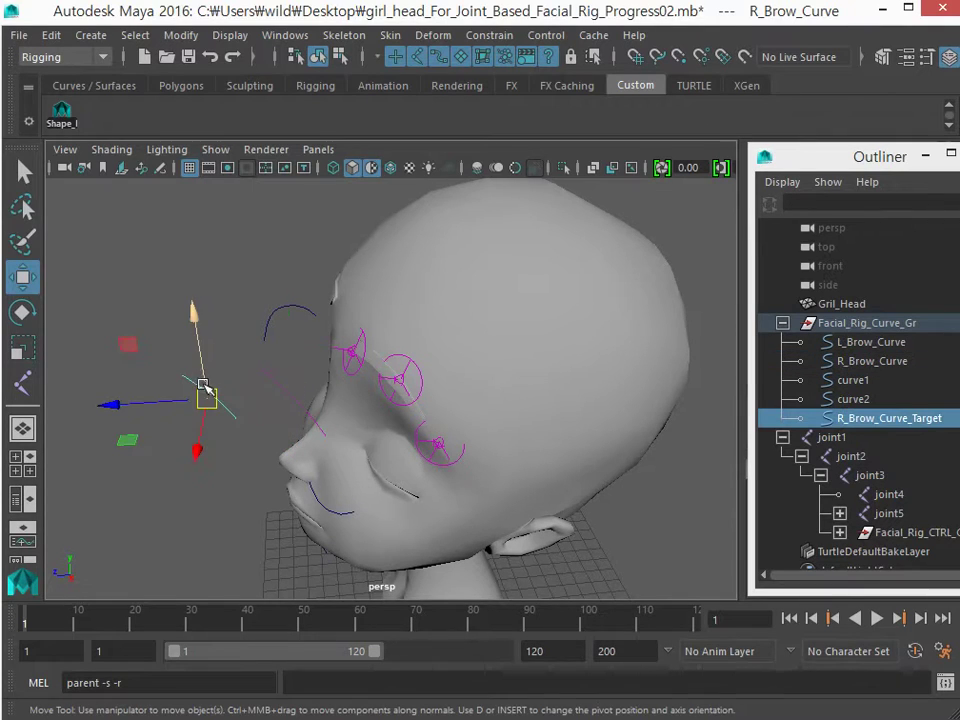
left_click_drag(221, 403, 260, 372, "alt")
key("F8")
Open the Blend Shape editor, try the R_Brow target weight and return it to 0, and close the editor.
left_click(285, 35)
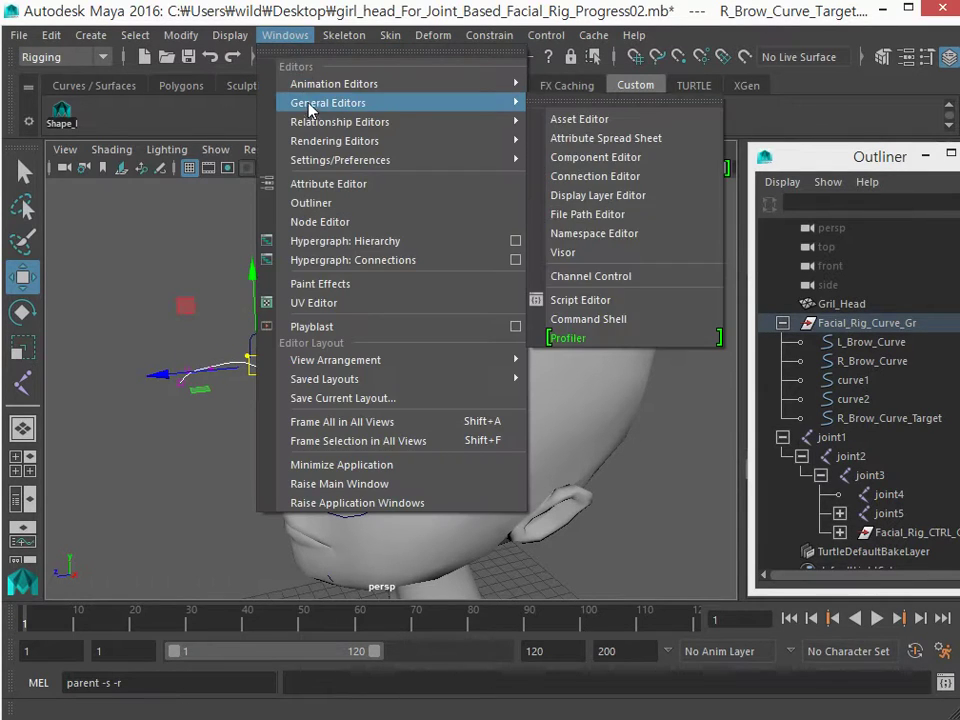
mouse_move(323, 88)
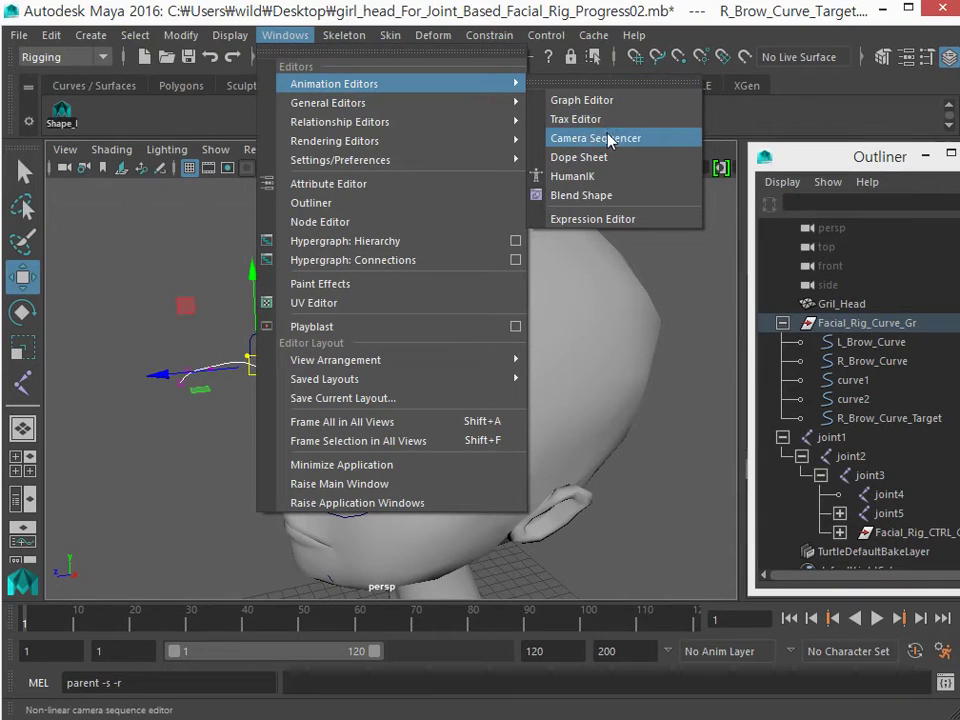
left_click(610, 196)
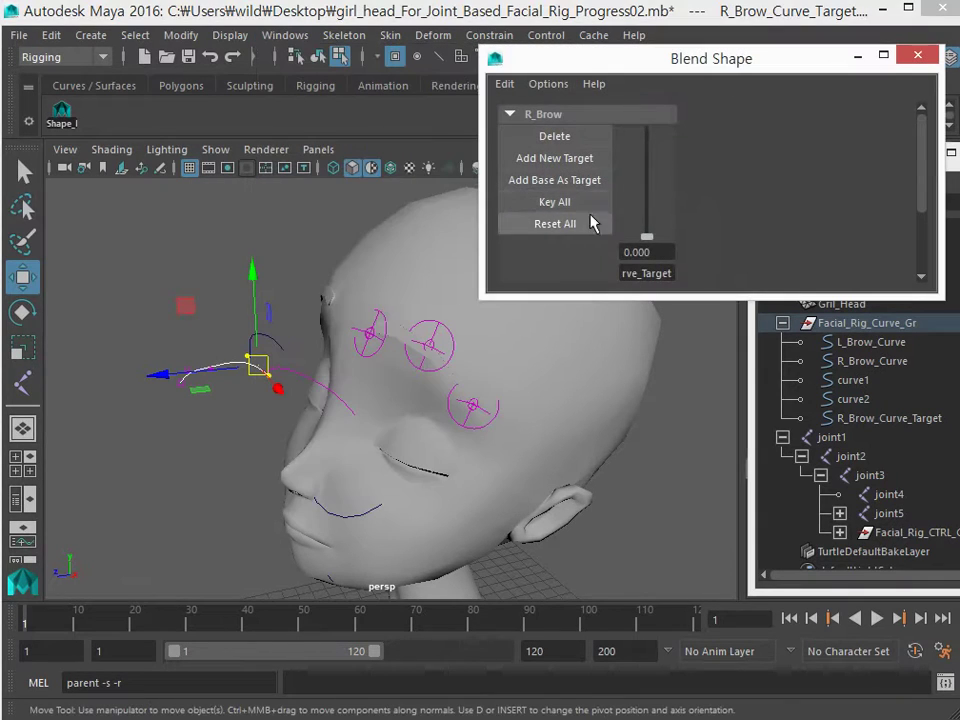
left_click_drag(647, 236, 633, 275)
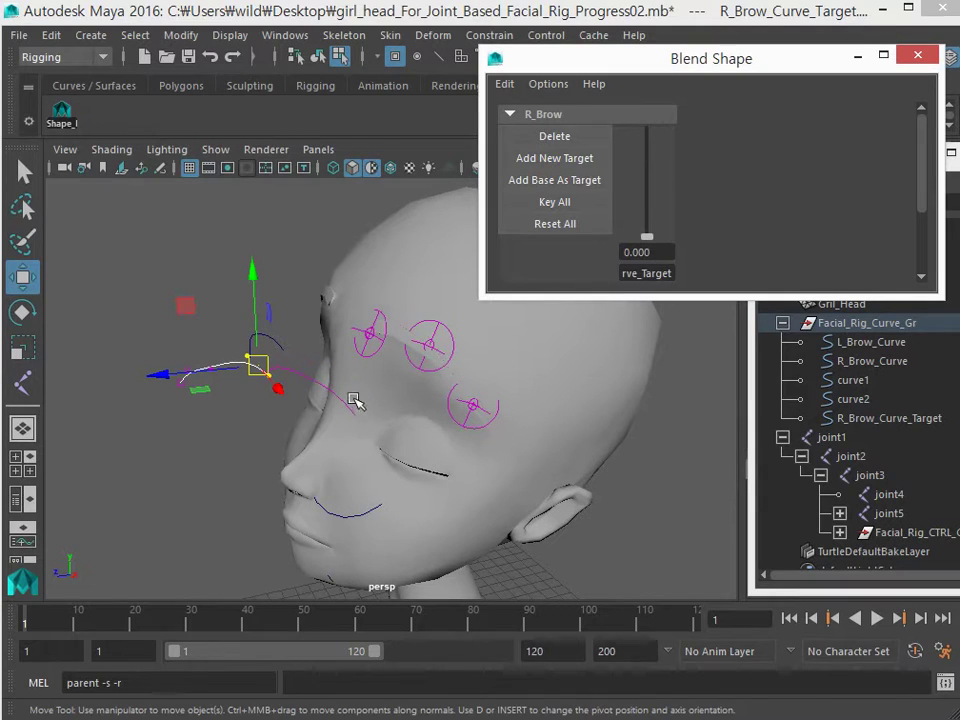
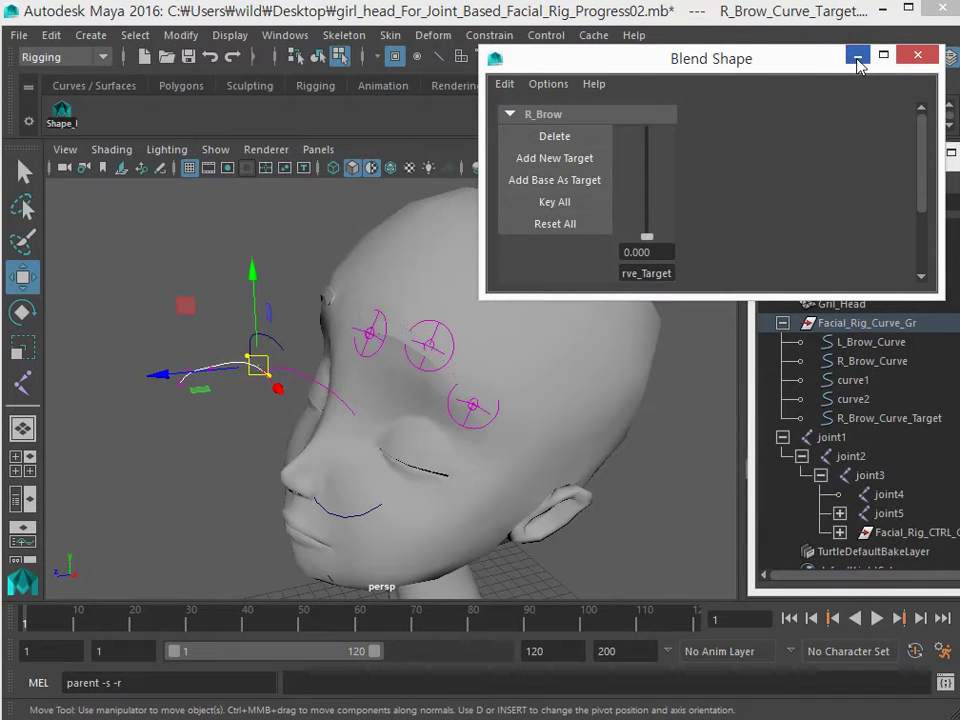
left_click(917, 56)
Return to object selection, check joint2 and joint1 in wireframe, and set joint3's Rotate X, Y and Z to 0.
left_click_drag(819, 156, 675, 446)
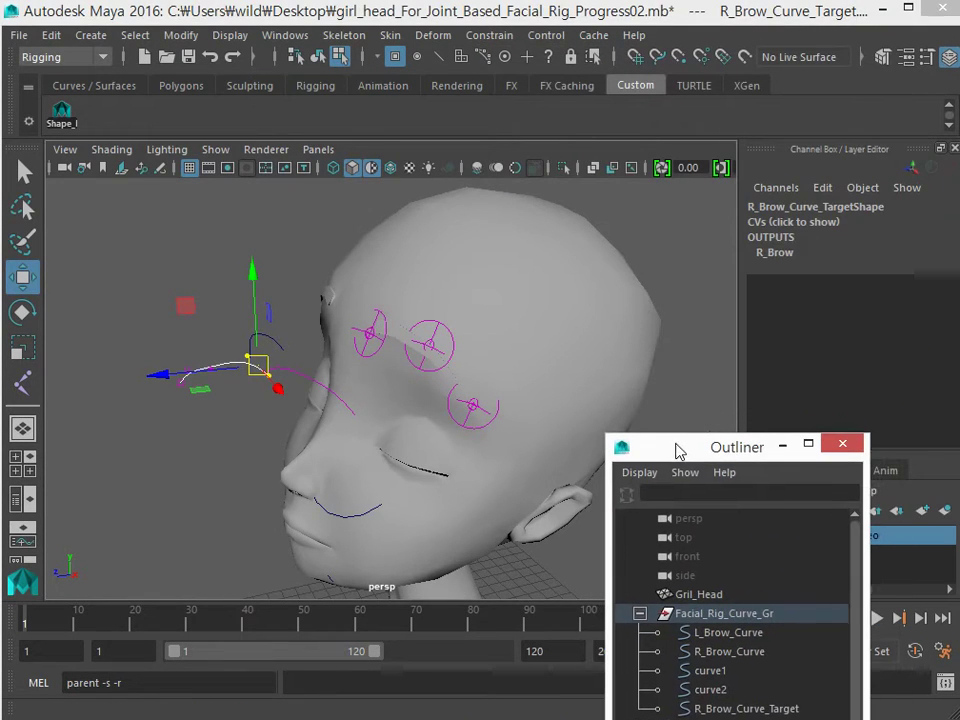
scroll(401, 382, "down", 1)
key("4")
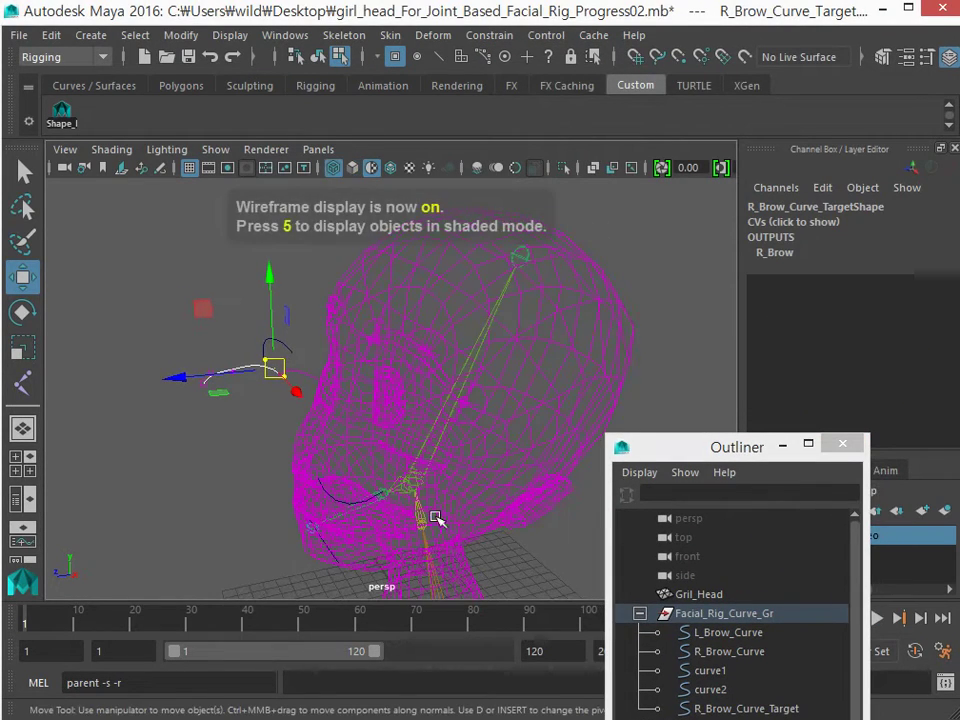
left_click(420, 449)
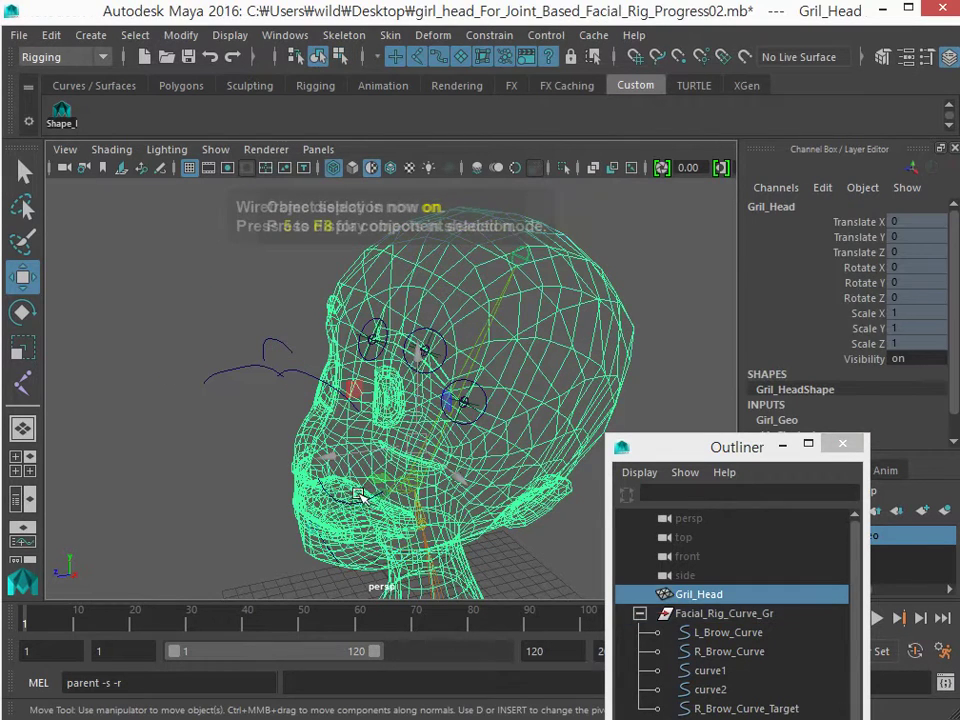
key("F8")
left_click(420, 520)
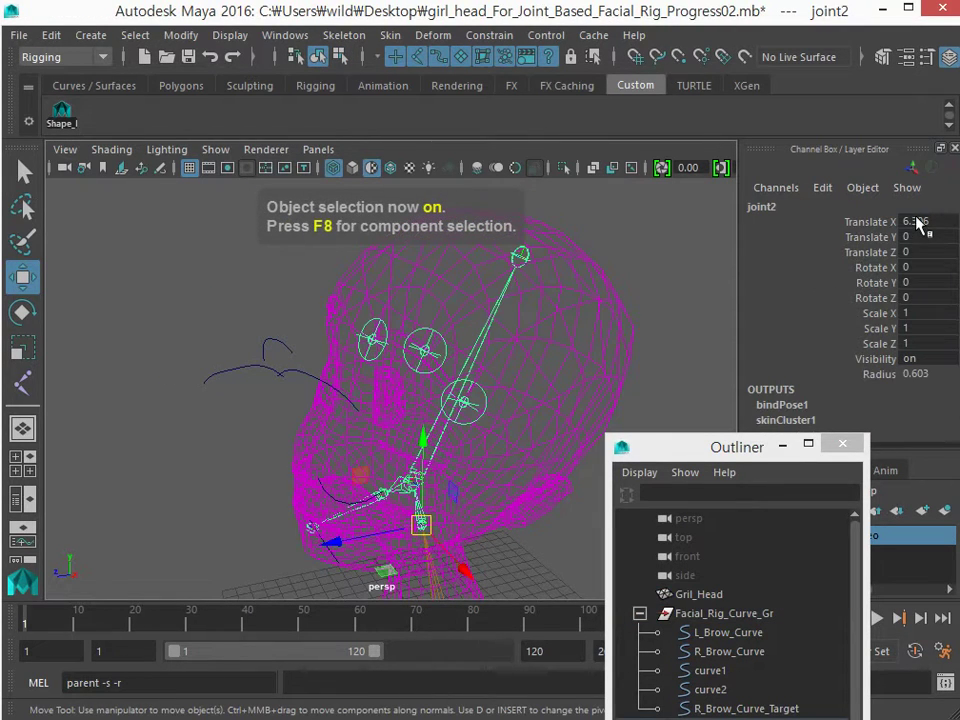
left_click_drag(300, 385, 373, 386, "alt")
left_click(461, 546)
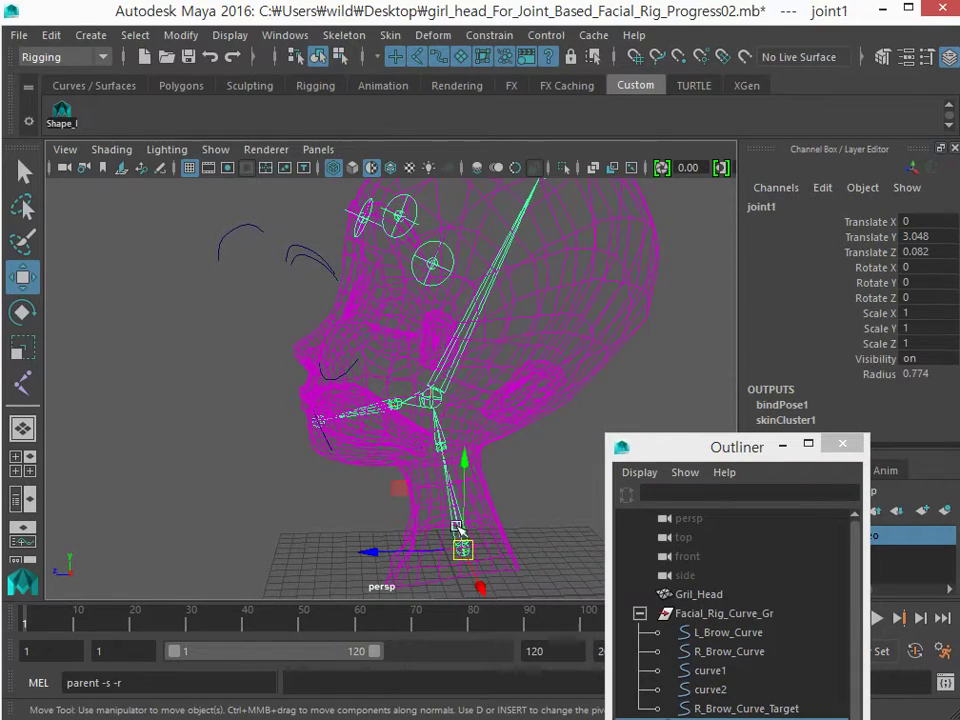
left_click(435, 369)
left_click(438, 396)
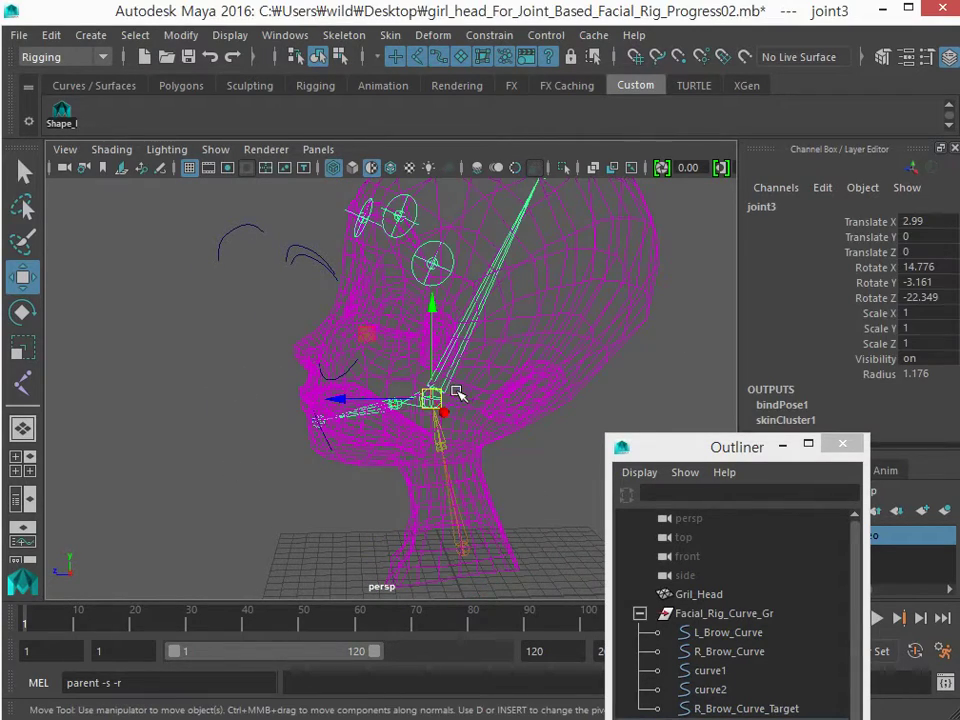
left_click_drag(917, 267, 924, 300)
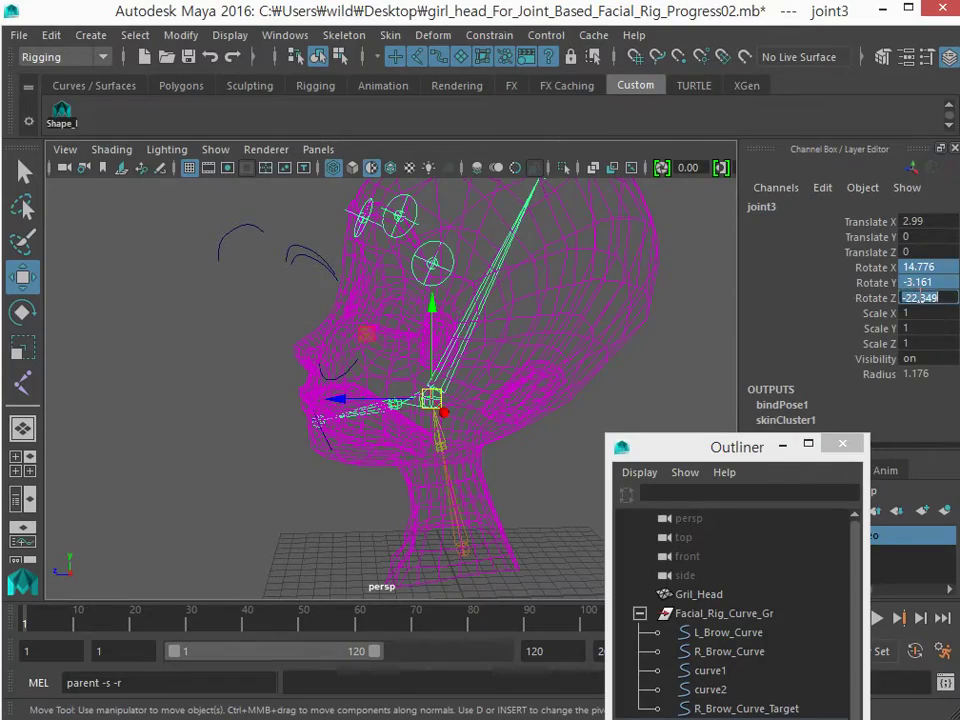
type("0")
key("Return")
Select Gril_Head in shaded display and open the Paint Skin Weights tool with its settings.
mouse_move(365, 423)
left_mouse_down("alt")
mouse_move(424, 422)
mouse_move(463, 489)
mouse_move(450, 461)
mouse_move(452, 409)
mouse_move(407, 429)
mouse_move(369, 429)
left_mouse_up("alt")
left_click(294, 418)
key("5")
left_click(297, 252)
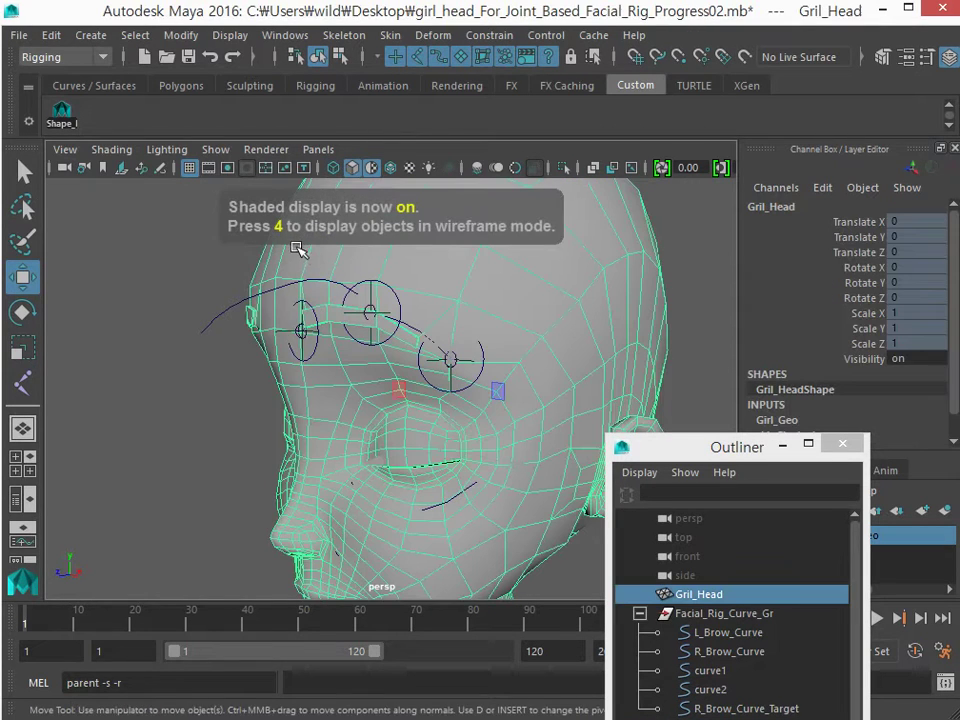
left_click(389, 36)
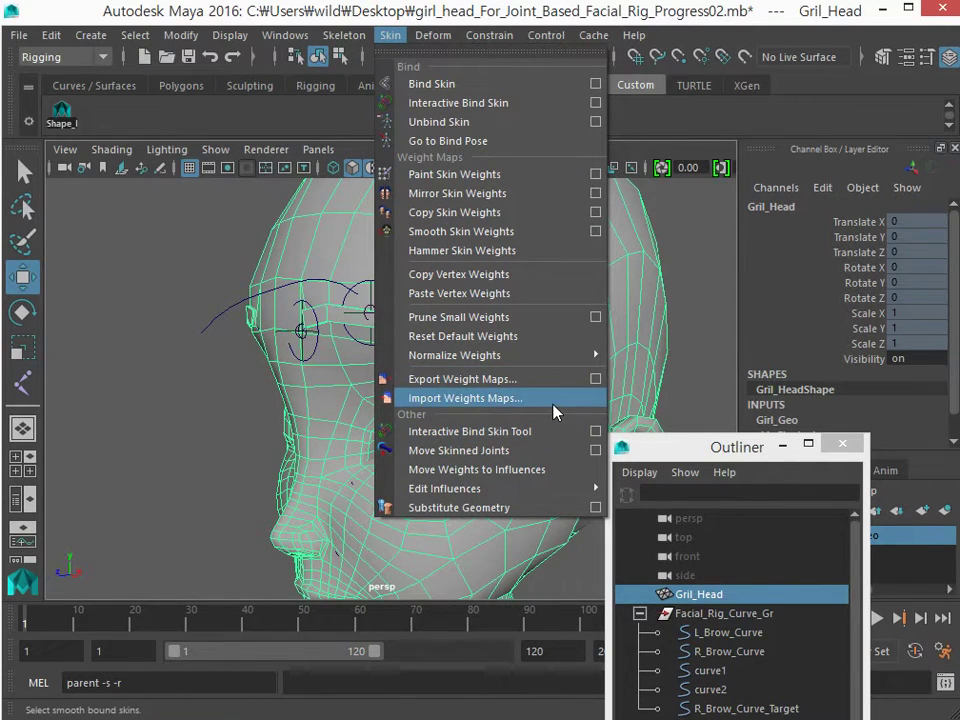
mouse_move(420, 38)
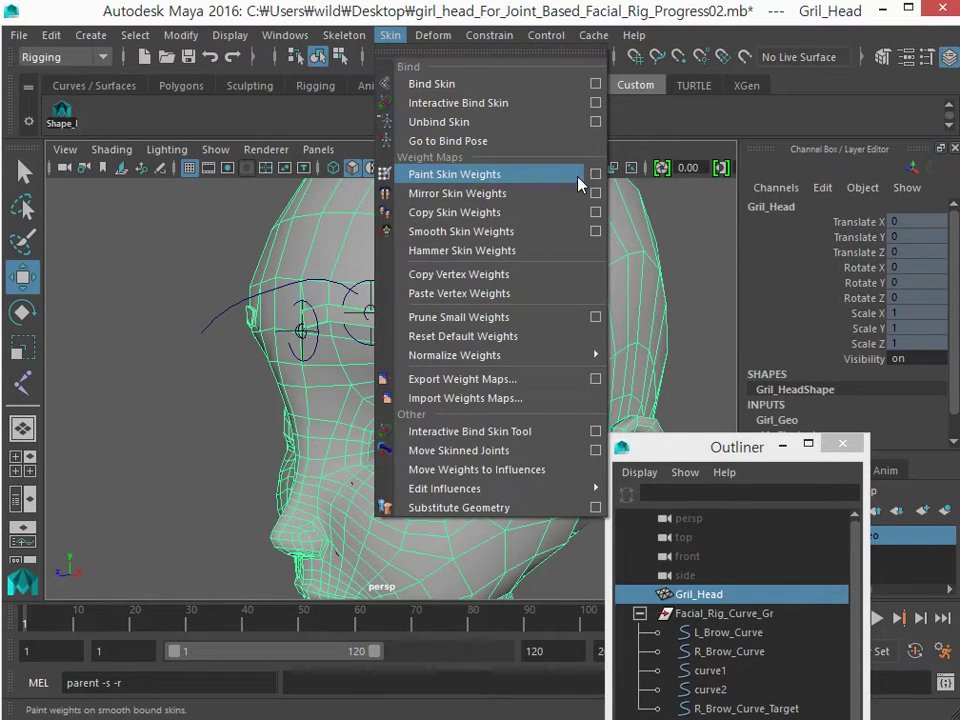
left_click(596, 181)
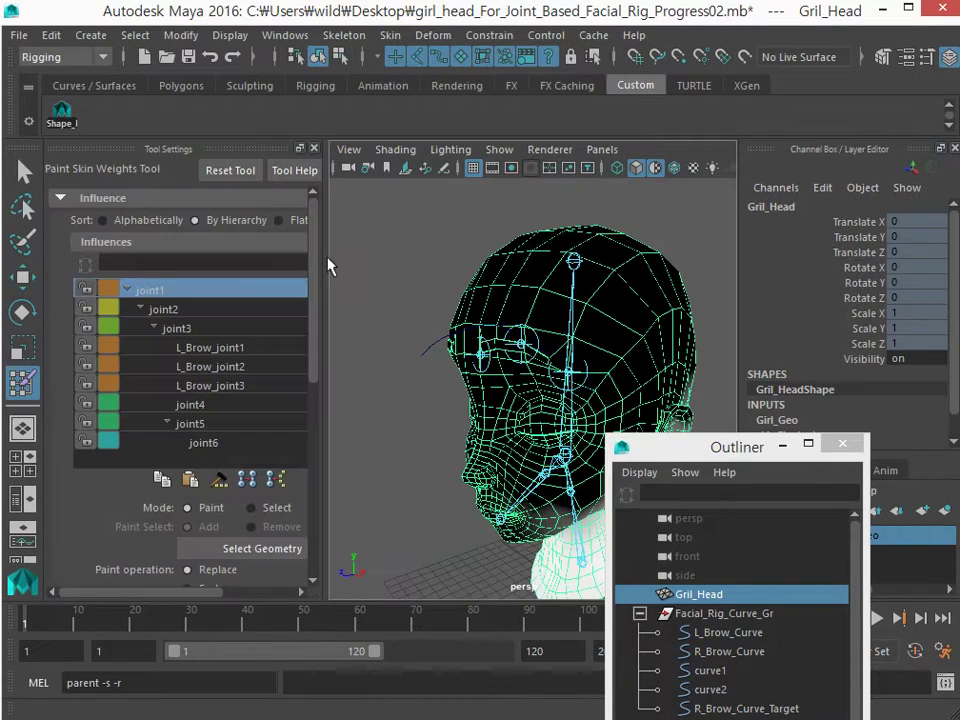
left_click_drag(471, 396, 311, 352, "alt")
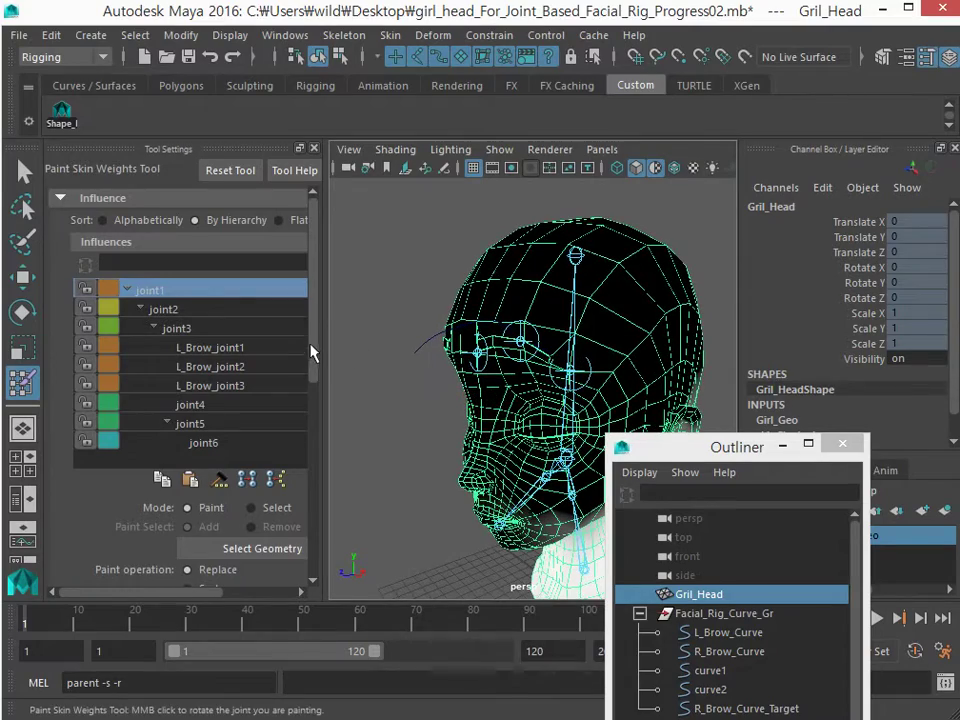
Examine the skin weights of the L_Brow_joint1, L_Brow_joint2 and L_Brow_joint3 influences on Gril_Head from several angles.
scroll(315, 350, "down", 3)
scroll(315, 360, "up", 1)
scroll(450, 332, "up", 5)
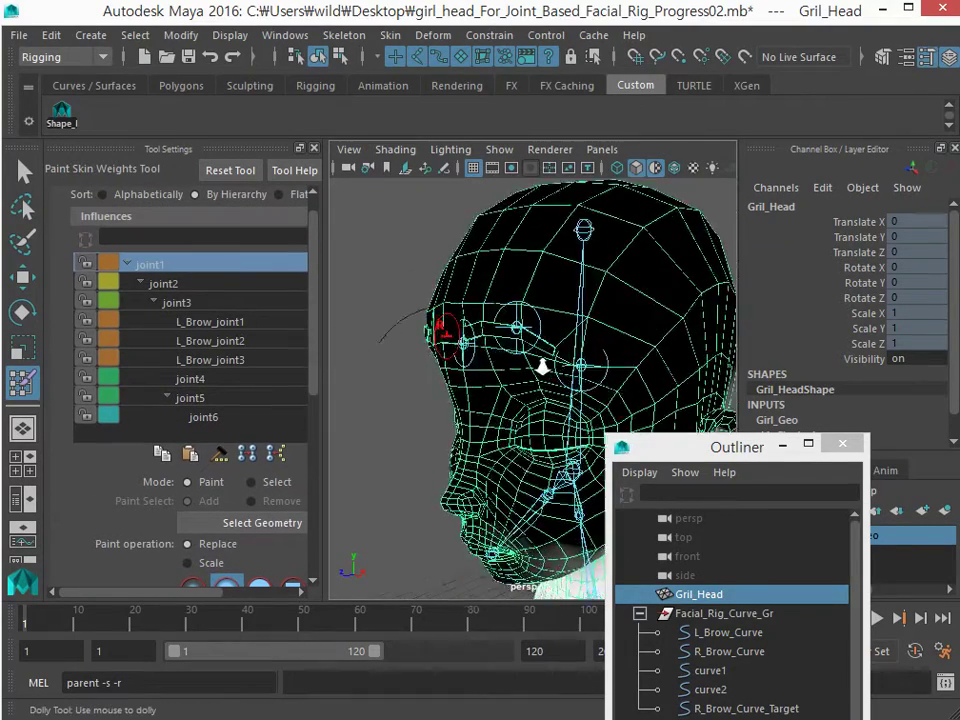
left_click(207, 322)
left_click(208, 342)
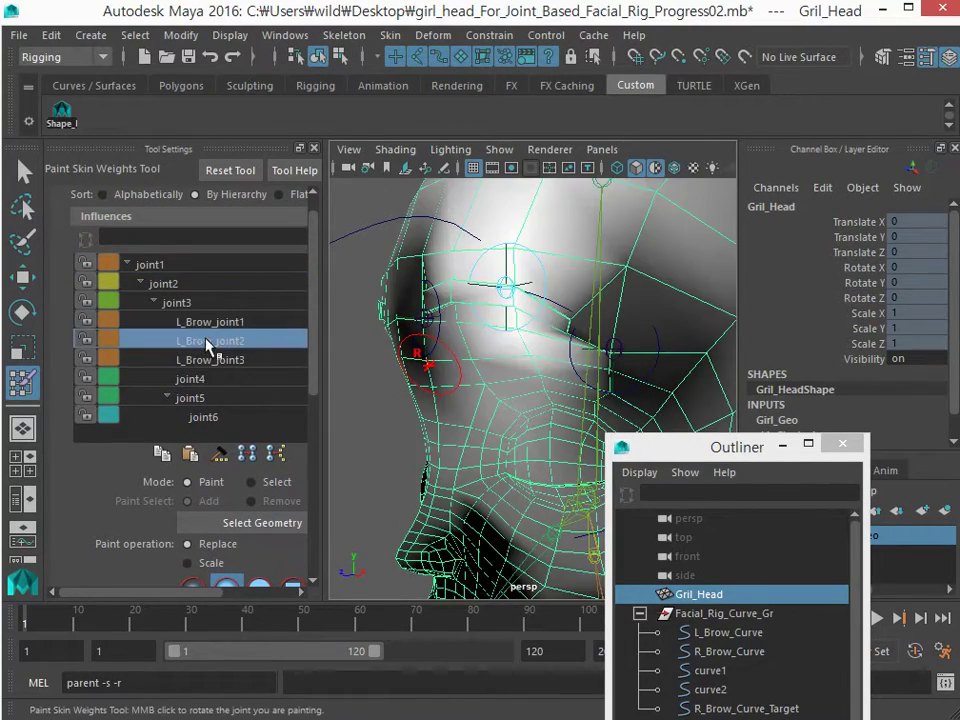
left_click(210, 360)
left_click_drag(493, 317, 463, 316, "alt")
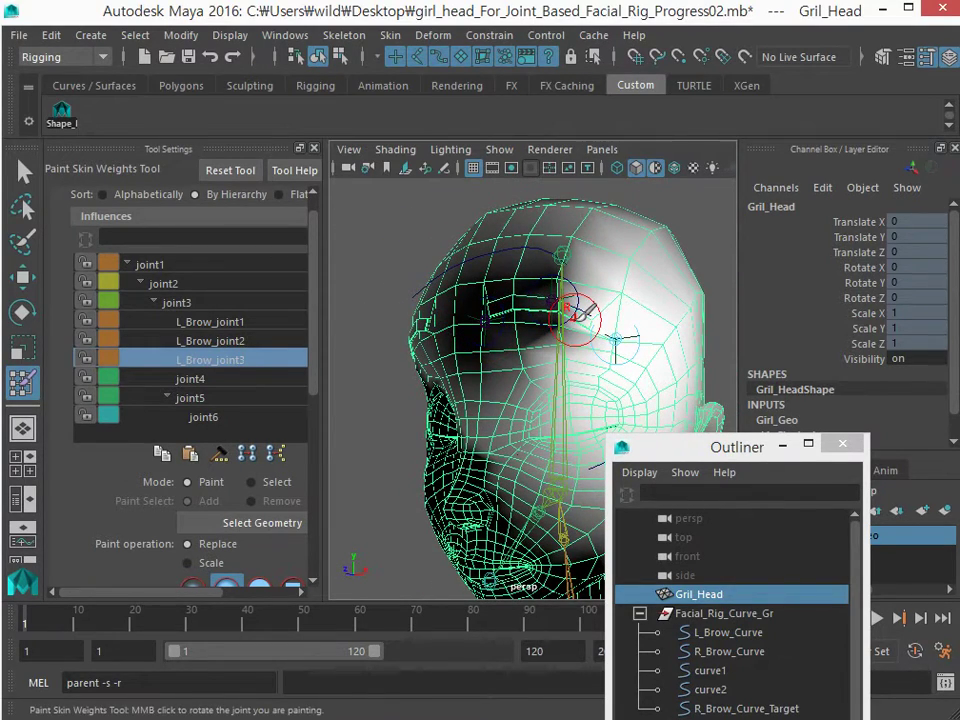
left_click_drag(575, 313, 515, 303)
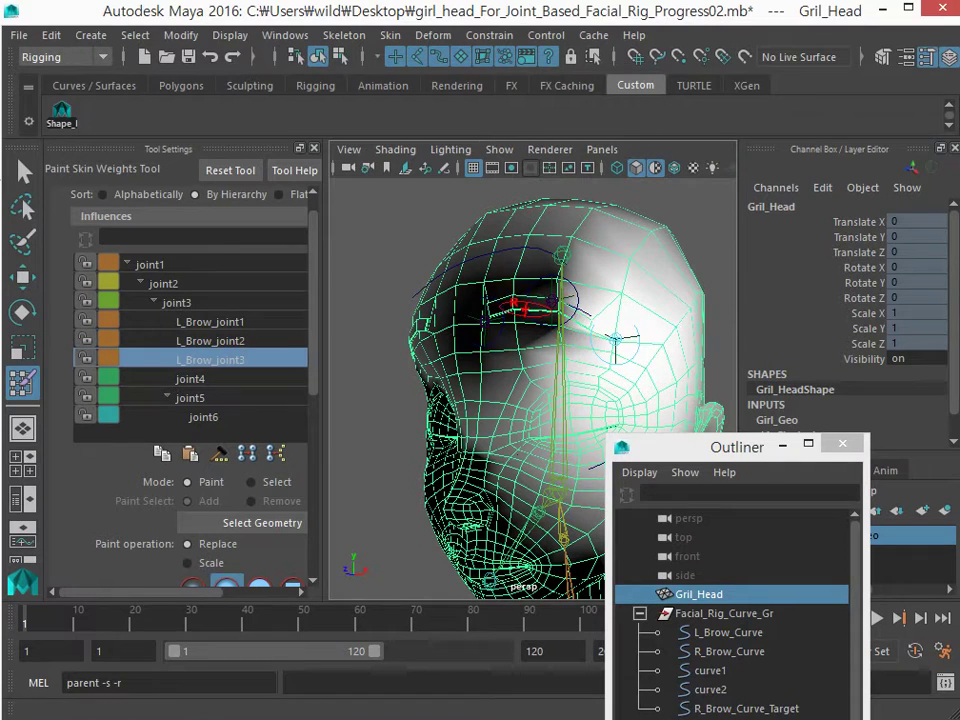
Leave the Paint Skin Weights tool, close its settings and undo back past joint3's rotation reset.
left_click(314, 149)
key("q")
left_click_drag(110, 240, 262, 352, "alt")
key("ctrl+z")
key("ctrl+z")
key("ctrl+z")
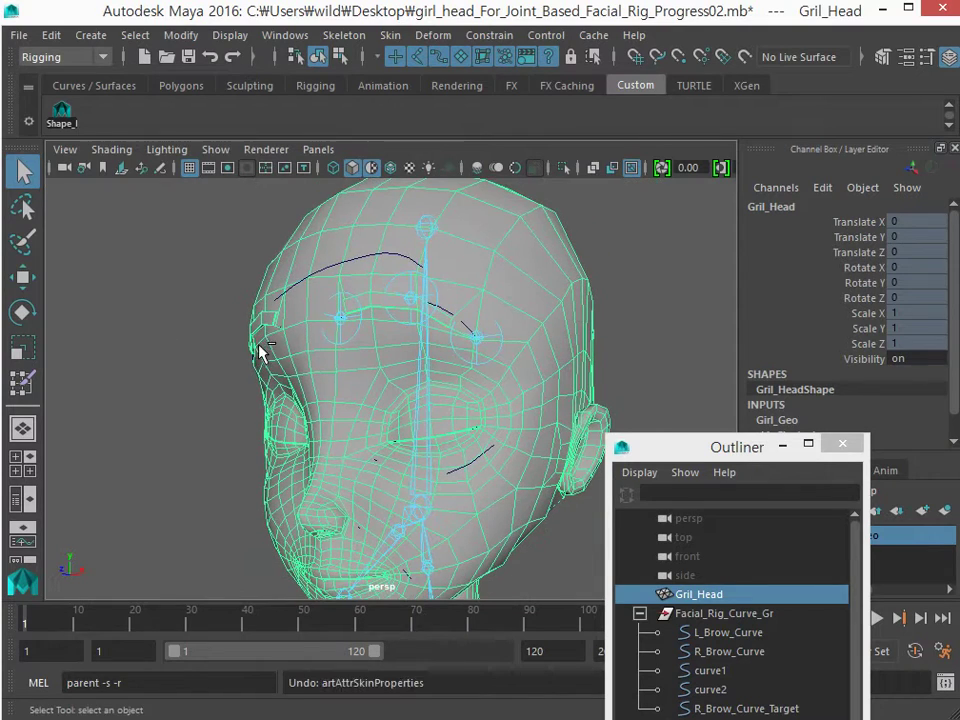
key("ctrl+z")
key("ctrl+z")
key("ctrl+z")
key("ctrl+z")
key("ctrl+z")
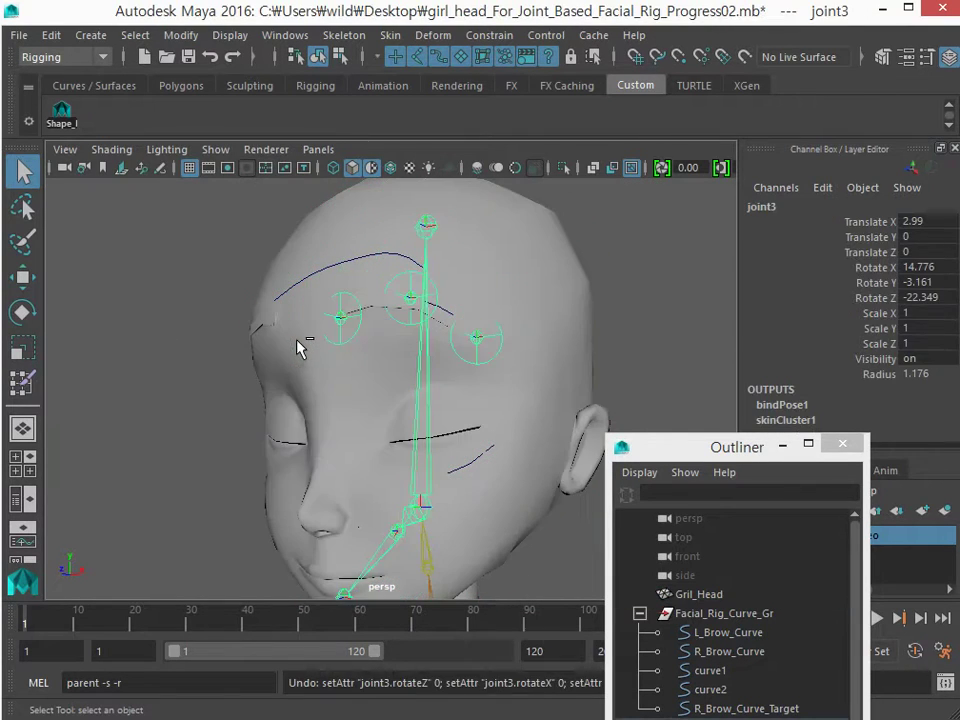
key("ctrl+z")
key("ctrl+z")
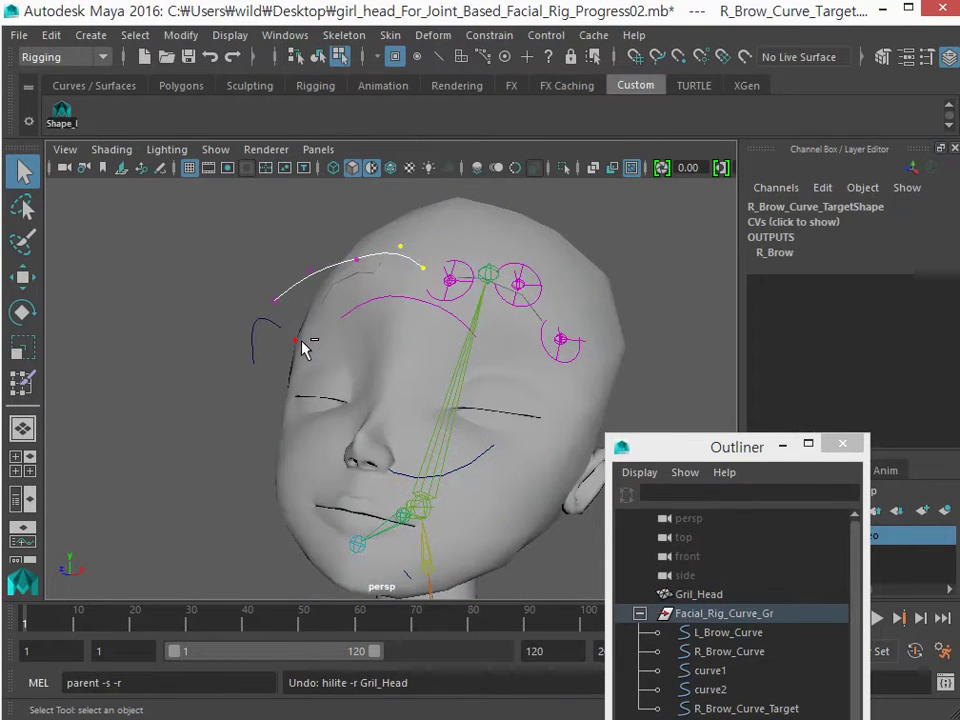
Undo further until Facial_Rig_CTRL_Gr is no longer parented under joint3, and switch to wireframe display.
key("ctrl+z")
key("ctrl+z")
key("ctrl+z")
key("ctrl+z")
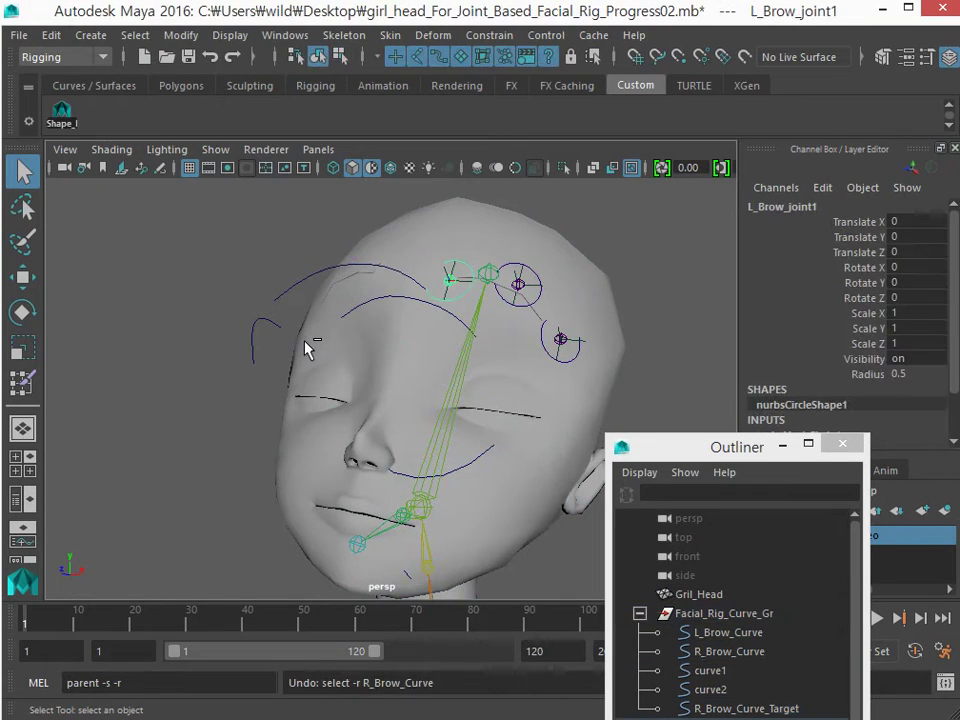
key("ctrl+z")
key("ctrl+z")
key("ctrl+z")
key("ctrl+z")
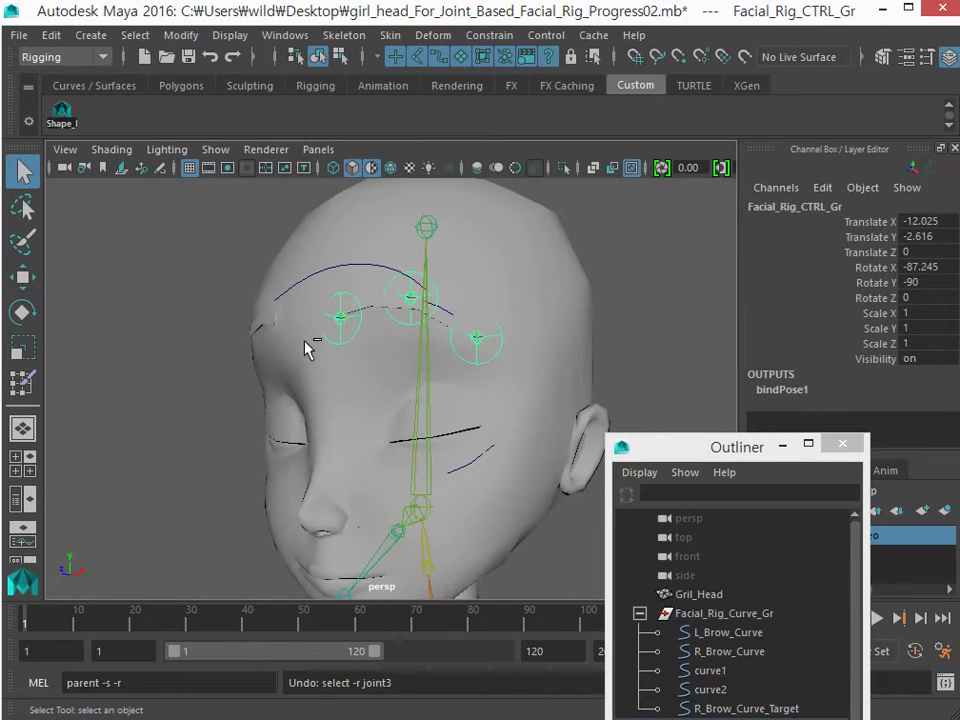
key("4")
key("ctrl+z")
key("ctrl+z")
key("ctrl+z")
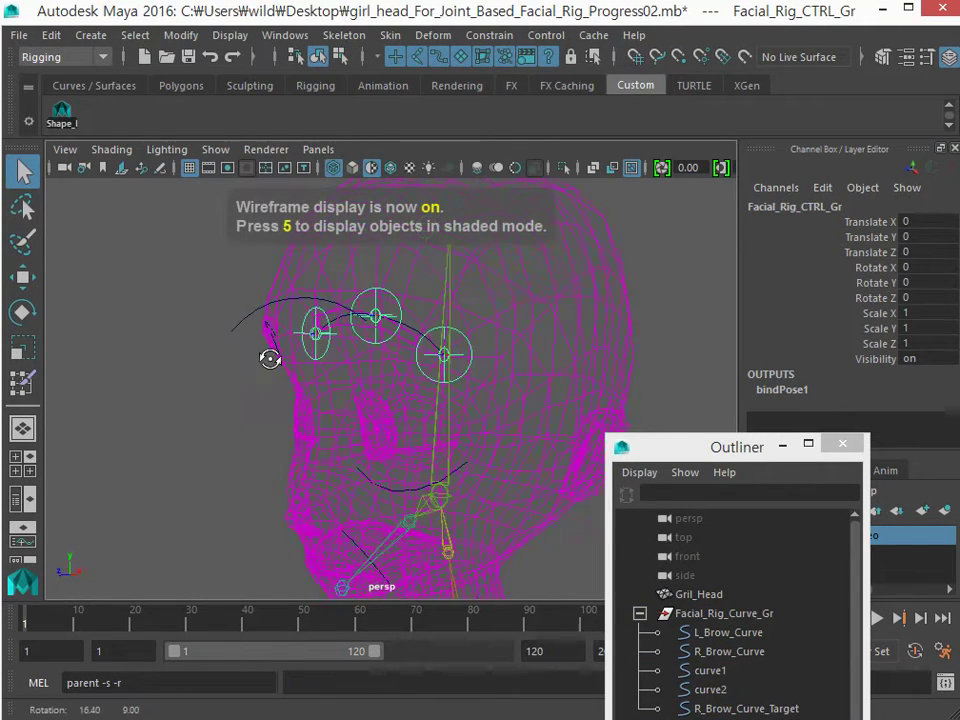
key("ctrl+z")
key("ctrl+z")
key("ctrl+z")
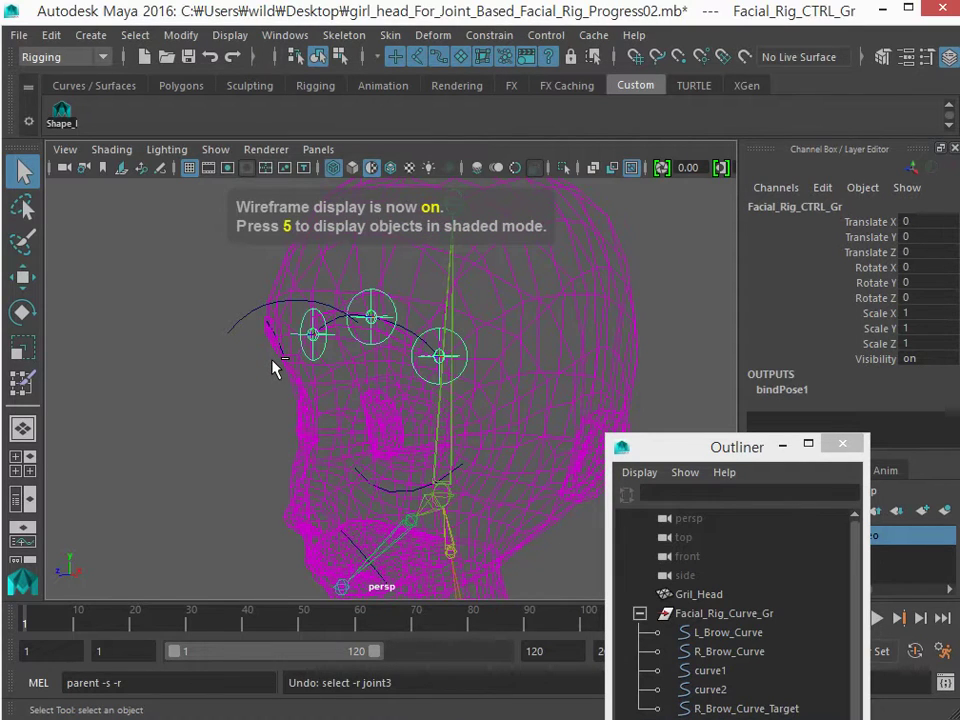
Inspect the Outliner hierarchy, checking Facial_Rig_CTRL_Gr and joint2.
left_click_drag(662, 438, 699, 223)
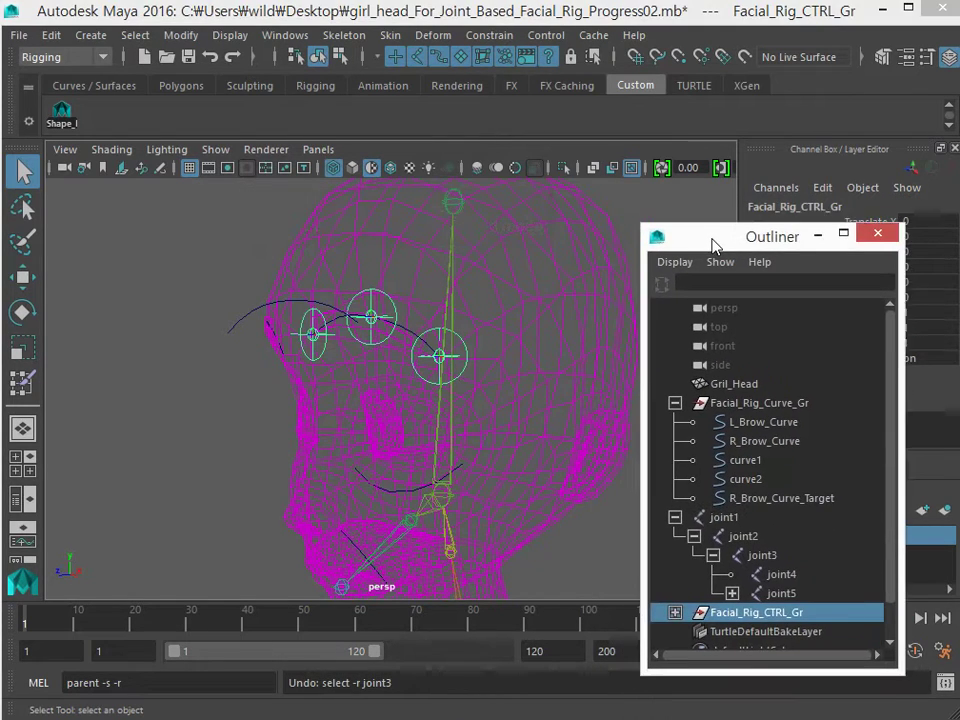
left_click(196, 515)
left_click(745, 610)
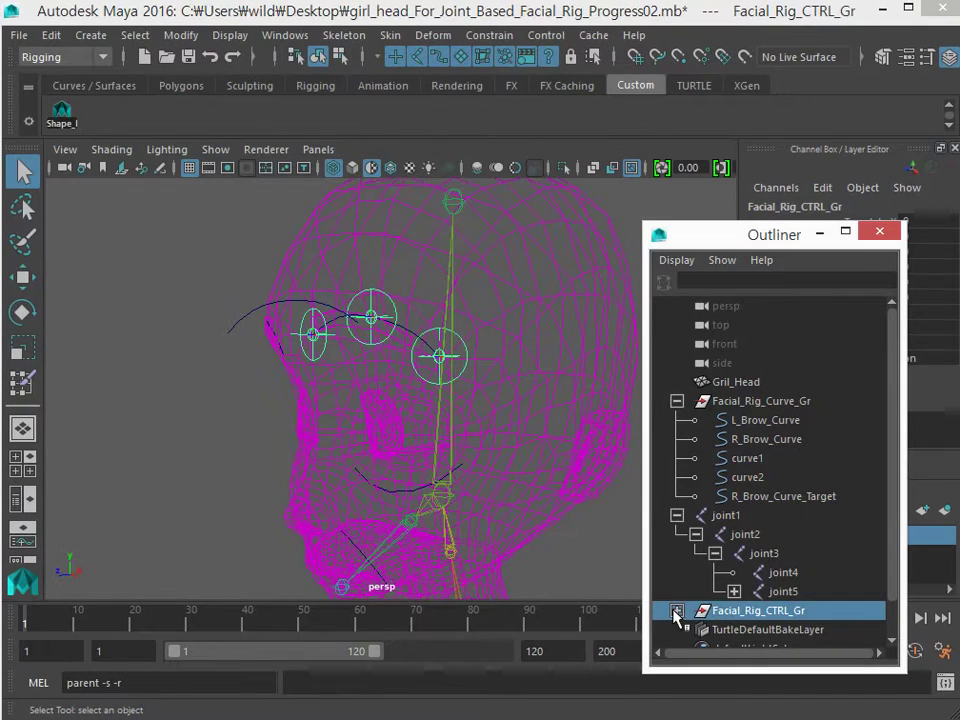
left_click(740, 536)
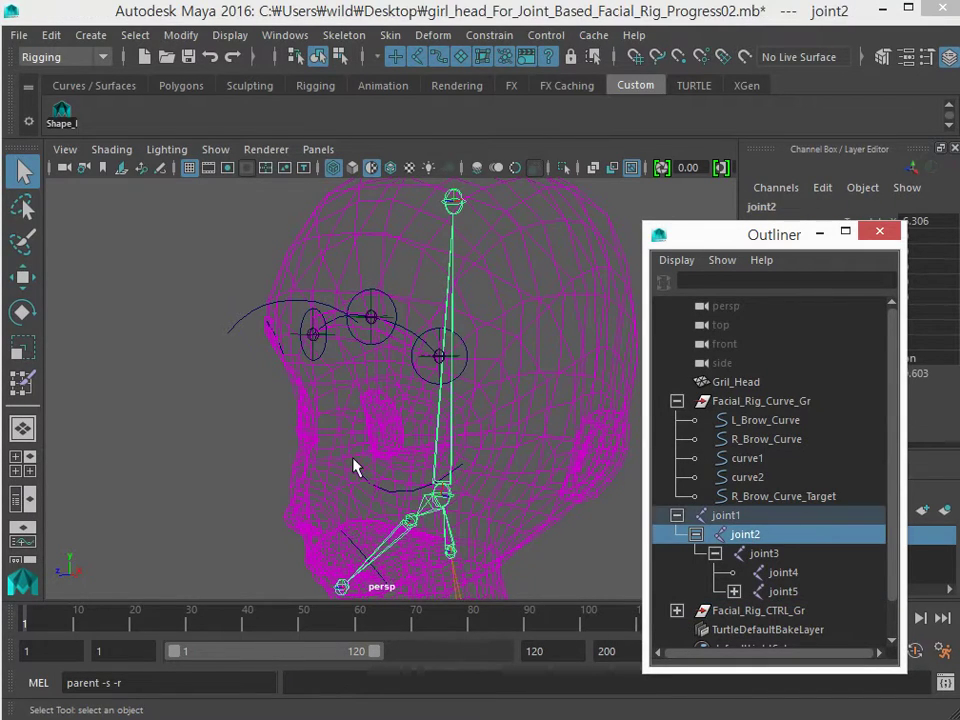
left_click(288, 470)
Try moving the L_Brow_joint1 control upward and undo the move.
left_click(318, 356)
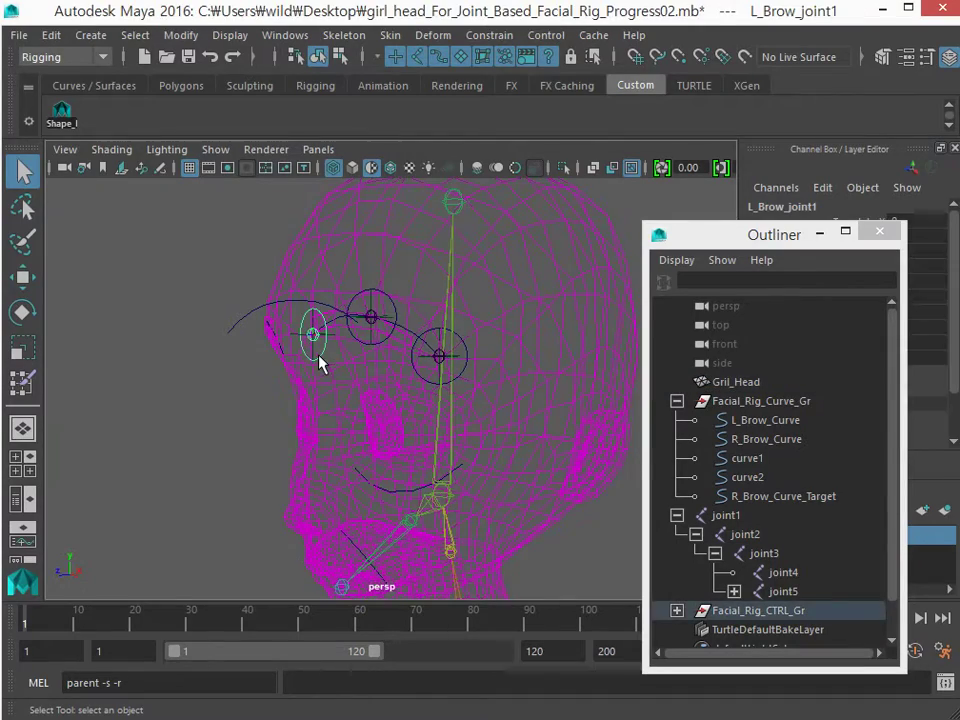
key("w")
left_click_drag(317, 337, 317, 316)
key("ctrl+z")
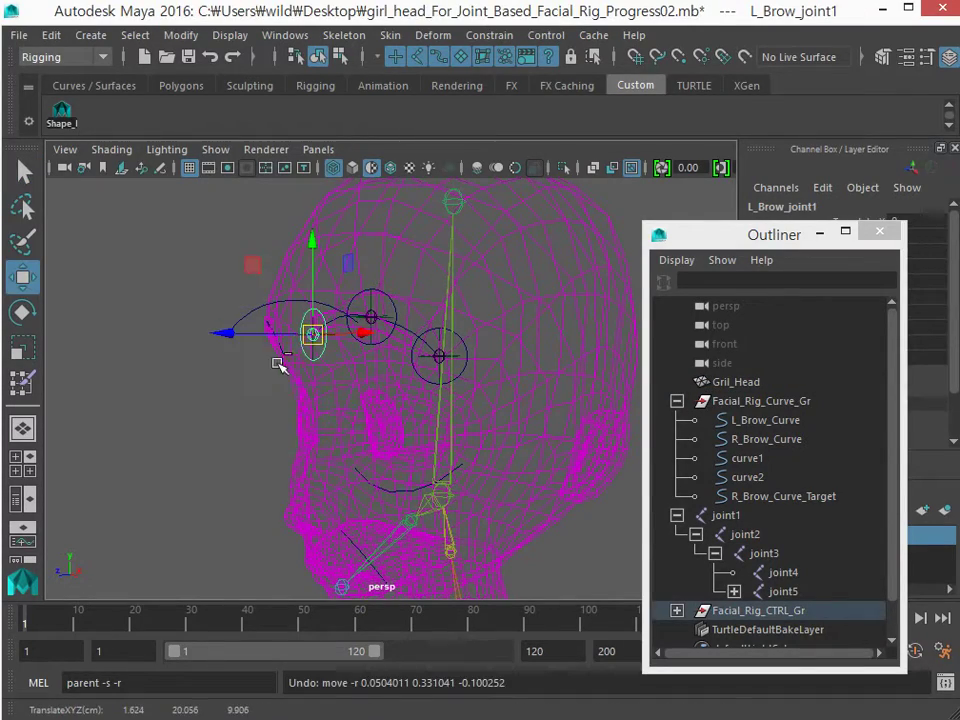
Undo the Add Influence operation that attached the three left brow joints to Gril_Head.
key("ctrl+z")
key("ctrl+z")
key("ctrl+z")
key("ctrl+z")
key("ctrl+z")
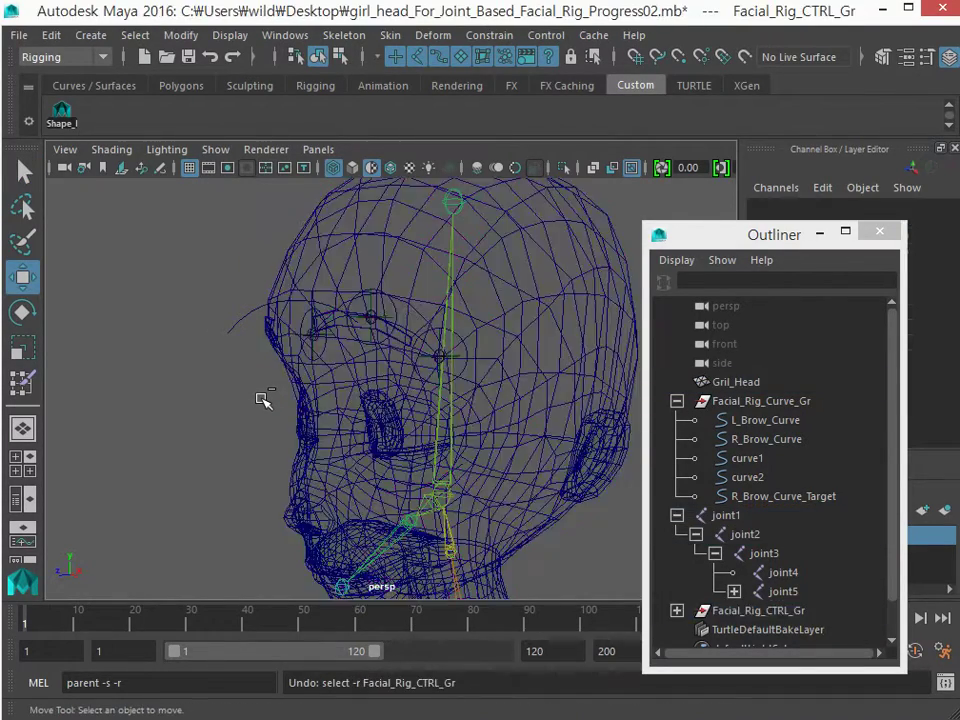
key("ctrl+z")
key("ctrl+z")
key("ctrl+z")
key("ctrl+z")
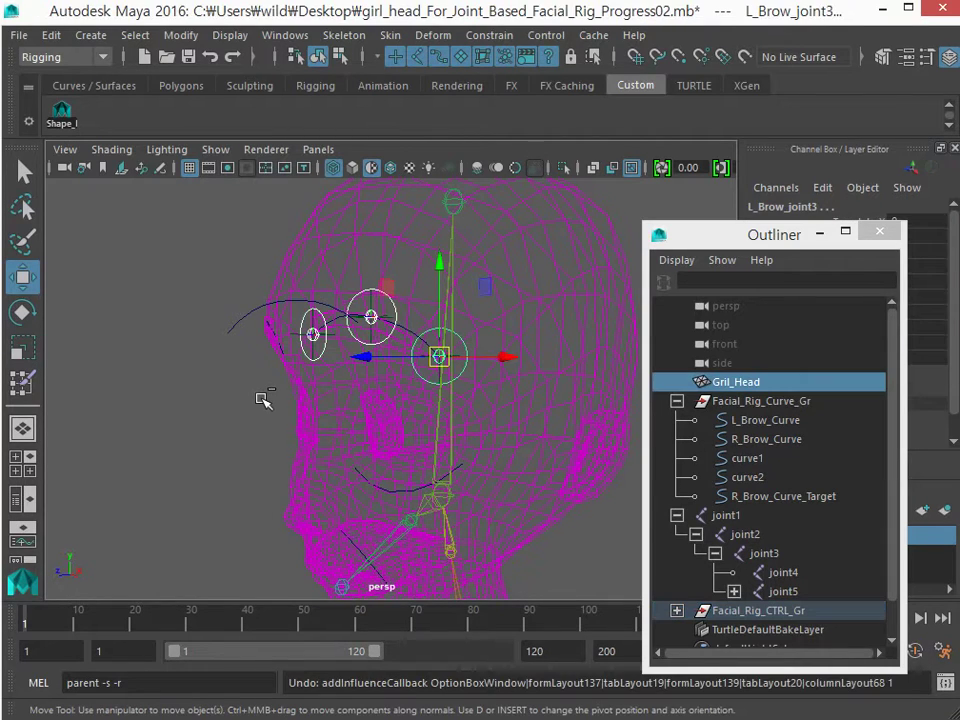
key("ctrl+z")
key("ctrl+z")
key("ctrl+z")
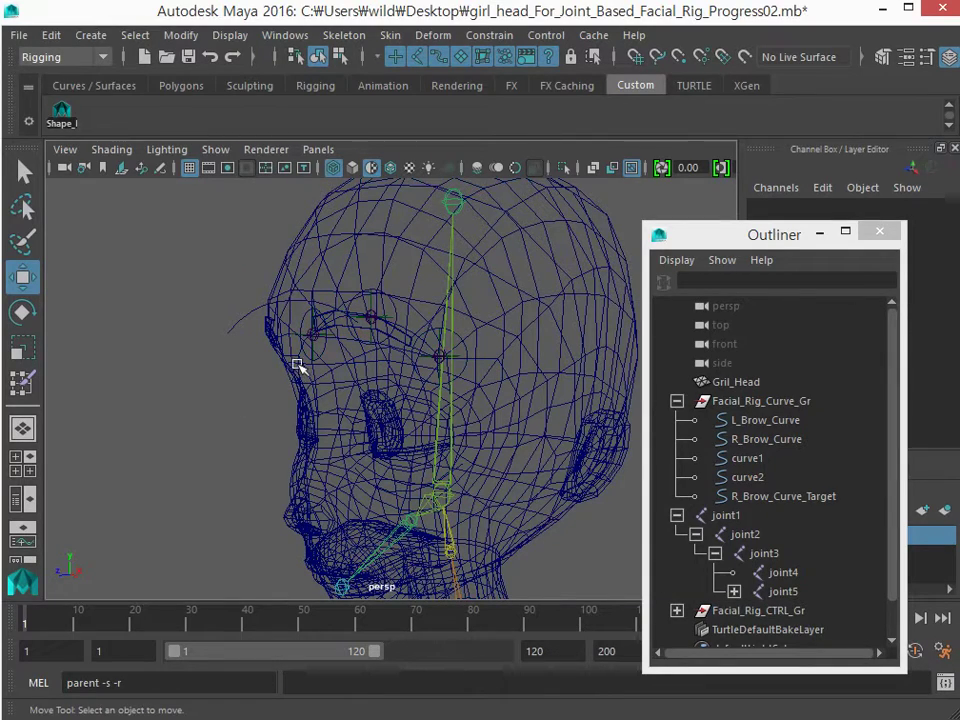
Select L_Brow_joint1, L_Brow_joint2 and L_Brow_joint3 plus Gril_Head, and open the Add Influence options.
scroll(313, 390, "up", 6)
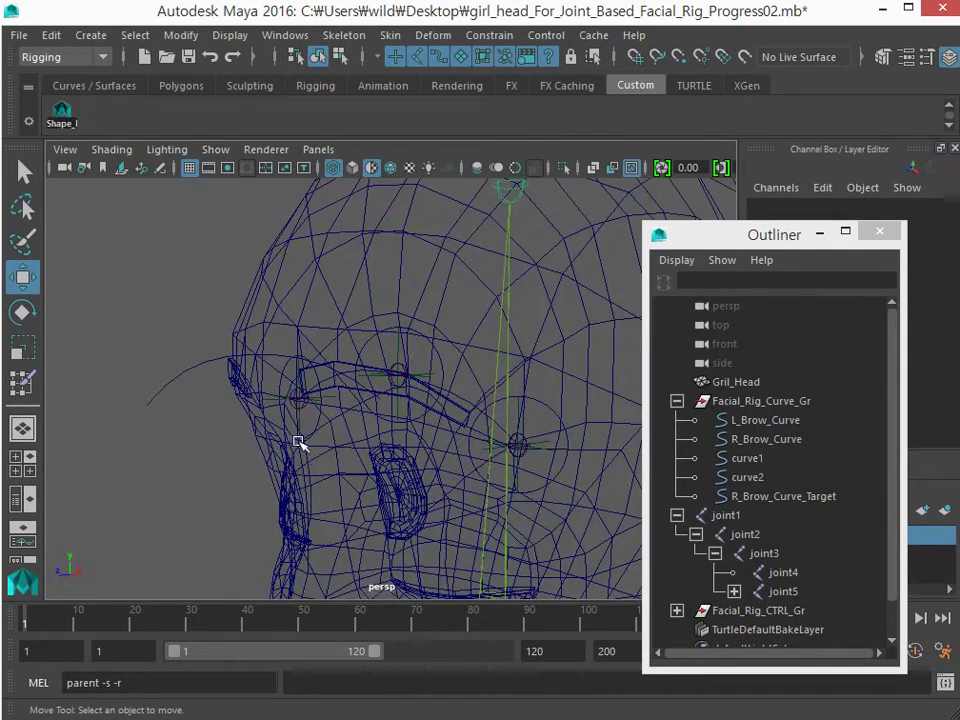
left_click(300, 400)
left_click(396, 372, "shift")
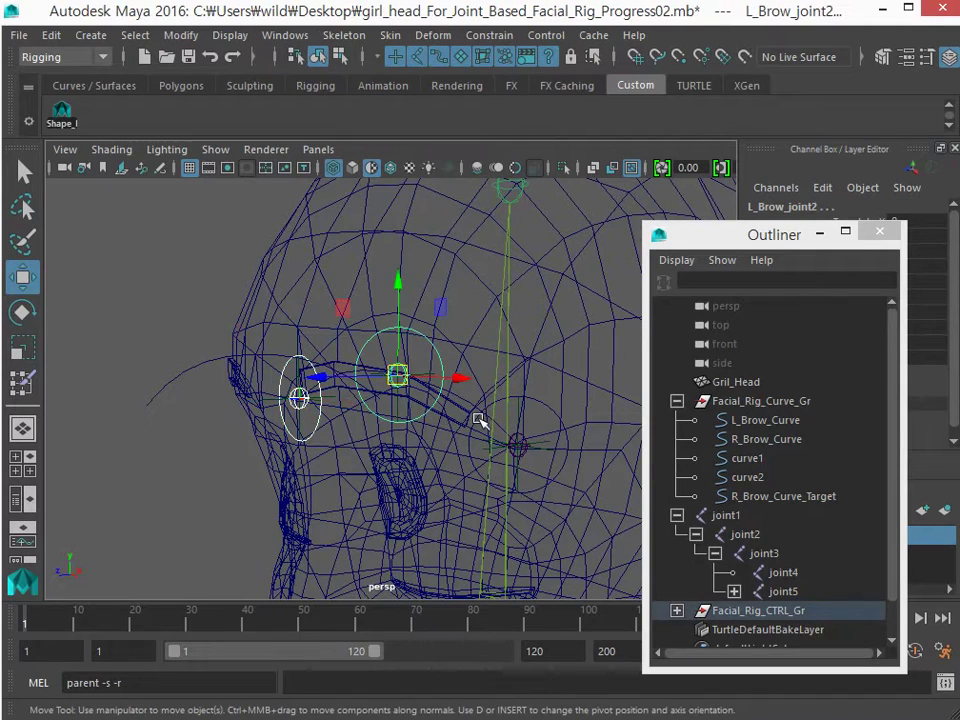
left_click(518, 442, "shift")
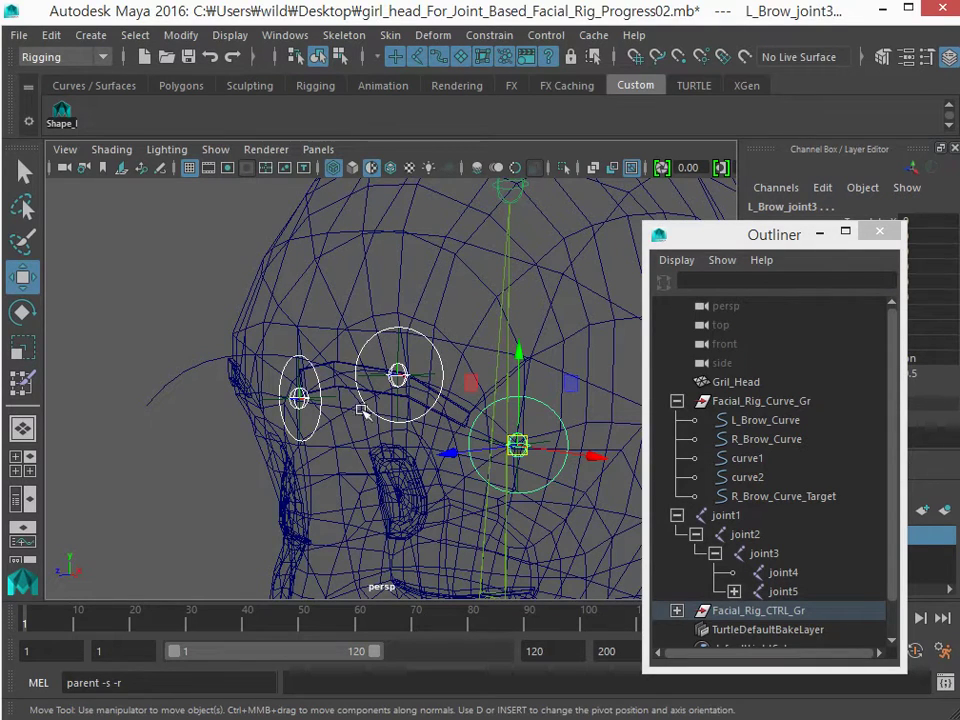
left_click(262, 264, "shift")
left_click(390, 35)
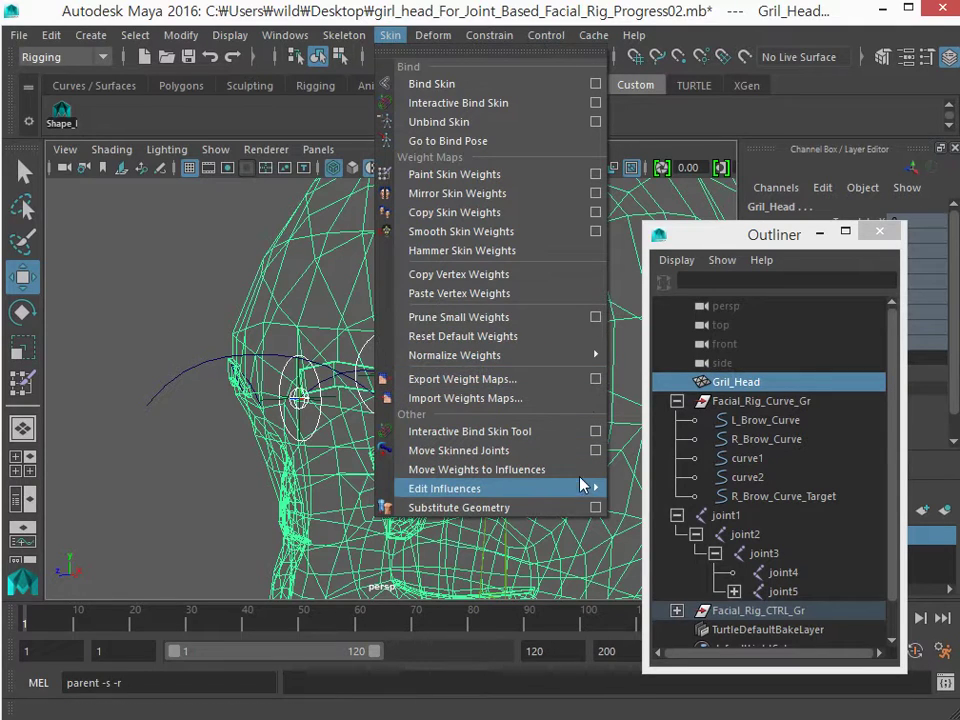
mouse_move(591, 488)
left_click(812, 508)
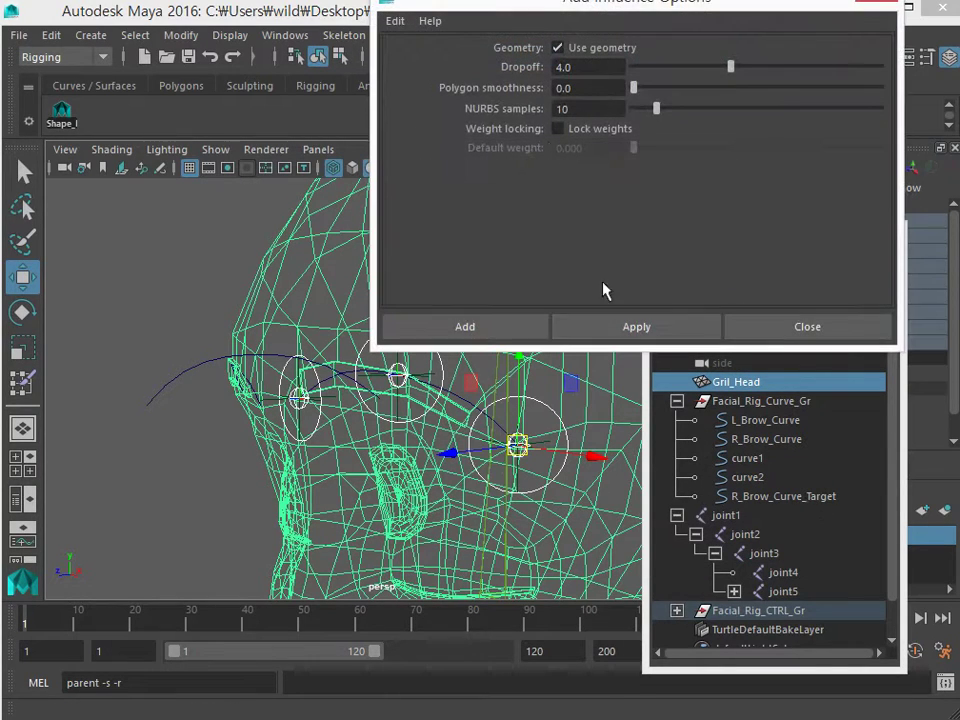
Reset the Add Influence settings, enable Lock weights with default weight 0, and add the brow joints as influences.
left_click(396, 21)
left_click(445, 58)
left_click(560, 130)
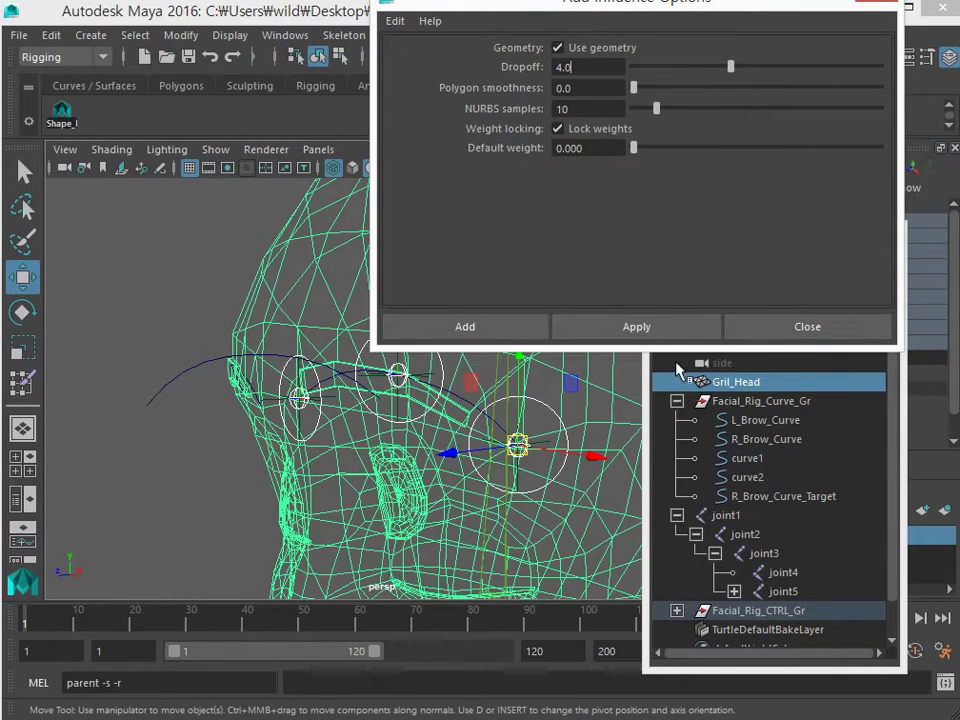
left_click(664, 328)
left_click(729, 326)
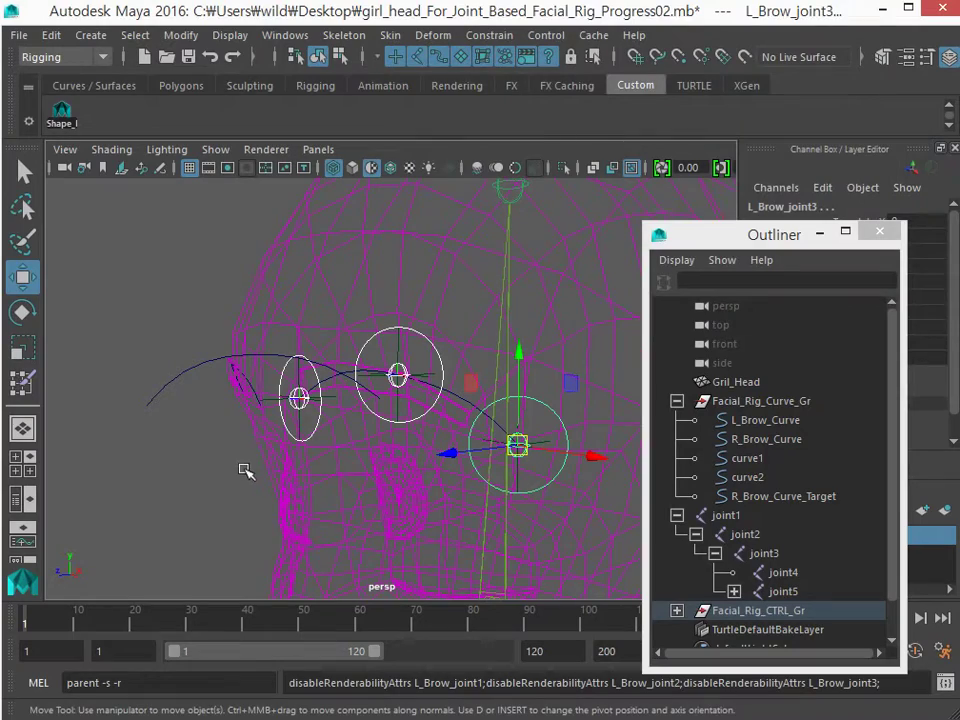
Test the new influence by moving the L_Brow_joint1 control slightly, and undo the move.
left_click_drag(247, 472, 307, 412, "alt")
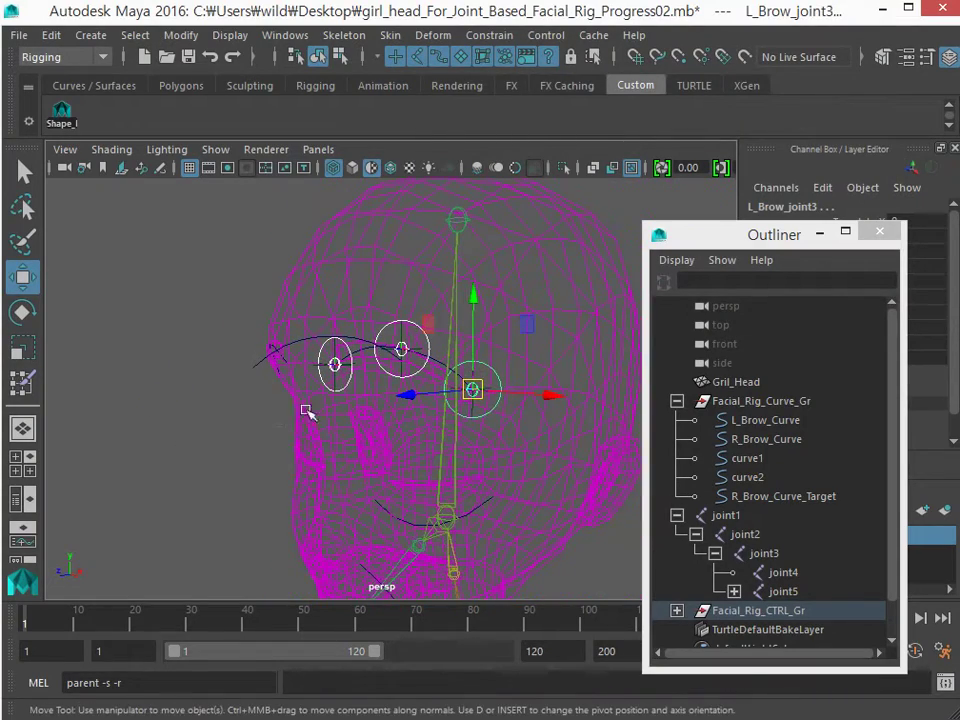
left_click(333, 390)
mouse_move(328, 364)
left_mouse_down()
mouse_move(321, 375)
mouse_move(338, 346)
mouse_move(317, 358)
mouse_move(318, 336)
mouse_move(324, 350)
left_mouse_up()
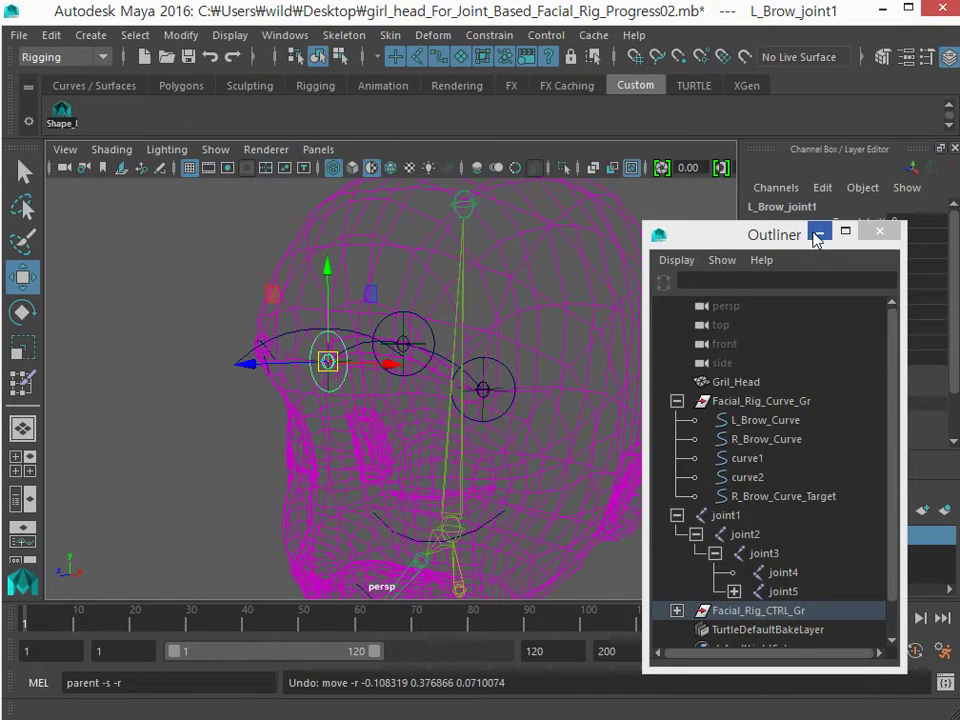
Minimize the Outliner, select Gril_Head in shaded display and open the Paint Skin Weights tool with its settings.
left_click(819, 233)
mouse_move(287, 443)
left_mouse_down("alt")
mouse_move(281, 452)
mouse_move(251, 446)
mouse_move(262, 438)
left_mouse_up("alt")
key("5")
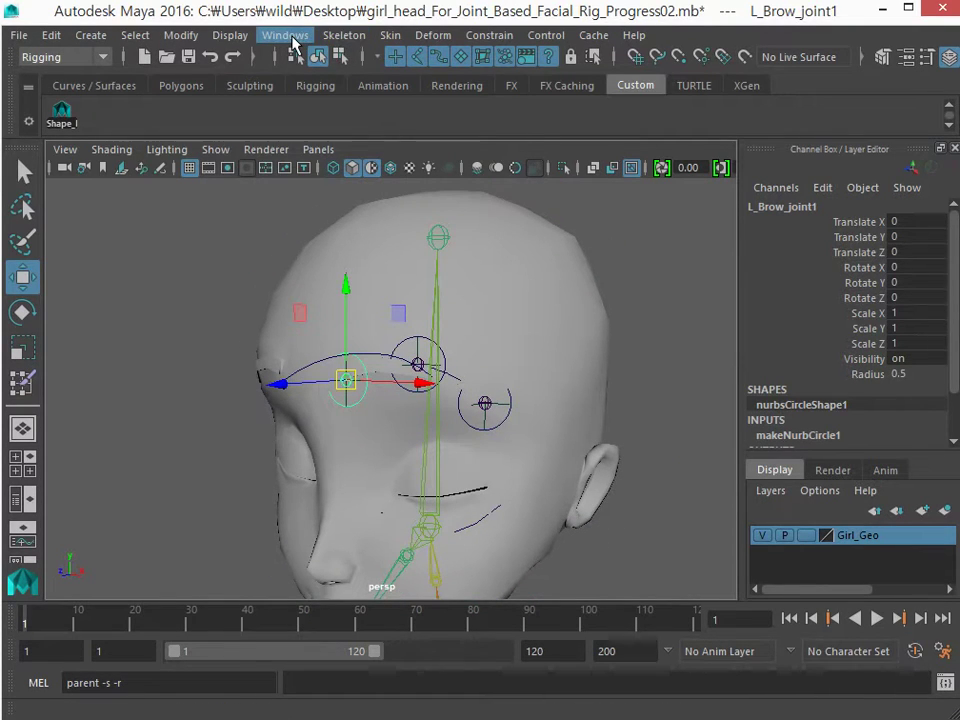
left_click(287, 36)
left_click(268, 321)
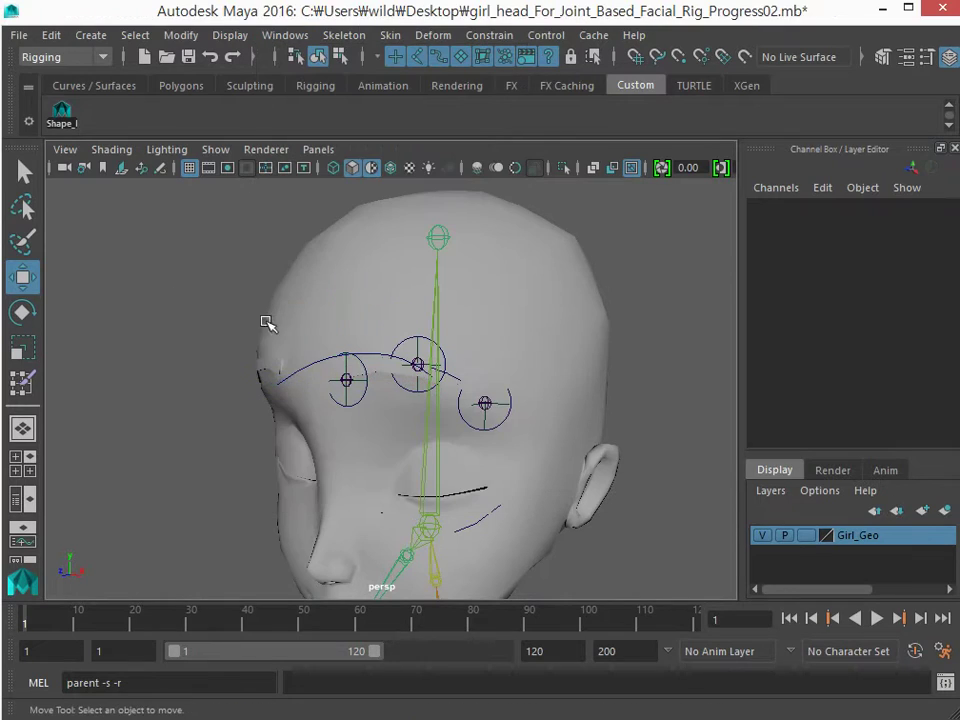
left_click(300, 310)
left_click(389, 37)
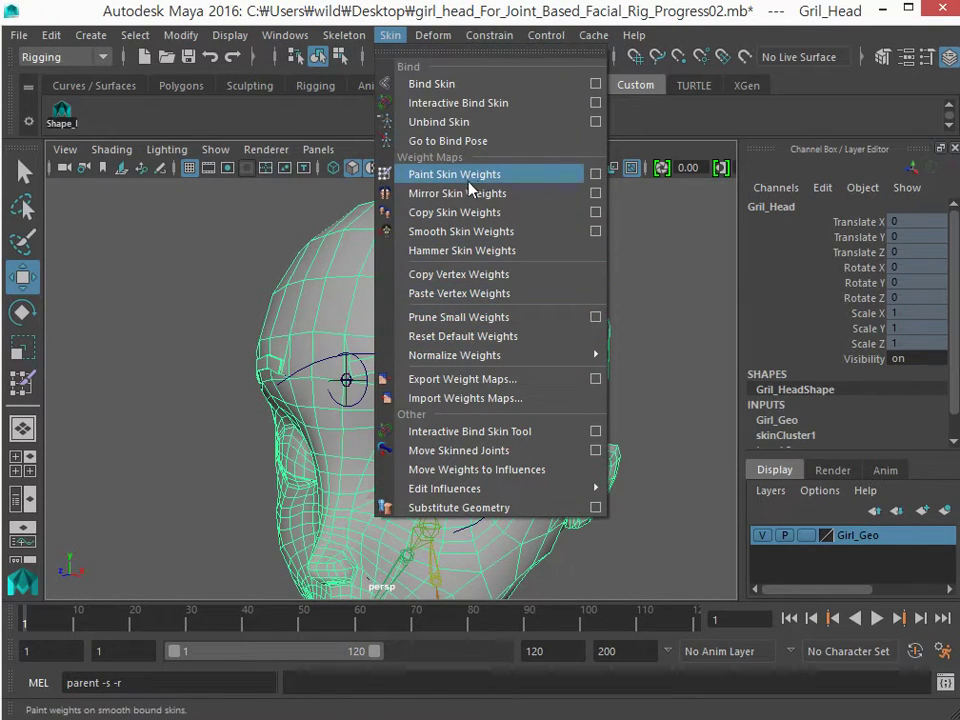
left_click(595, 175)
Check the three L_Brow joint influences, unlock their weights and make L_Brow_joint1 the active influence.
scroll(476, 404, "up", 10)
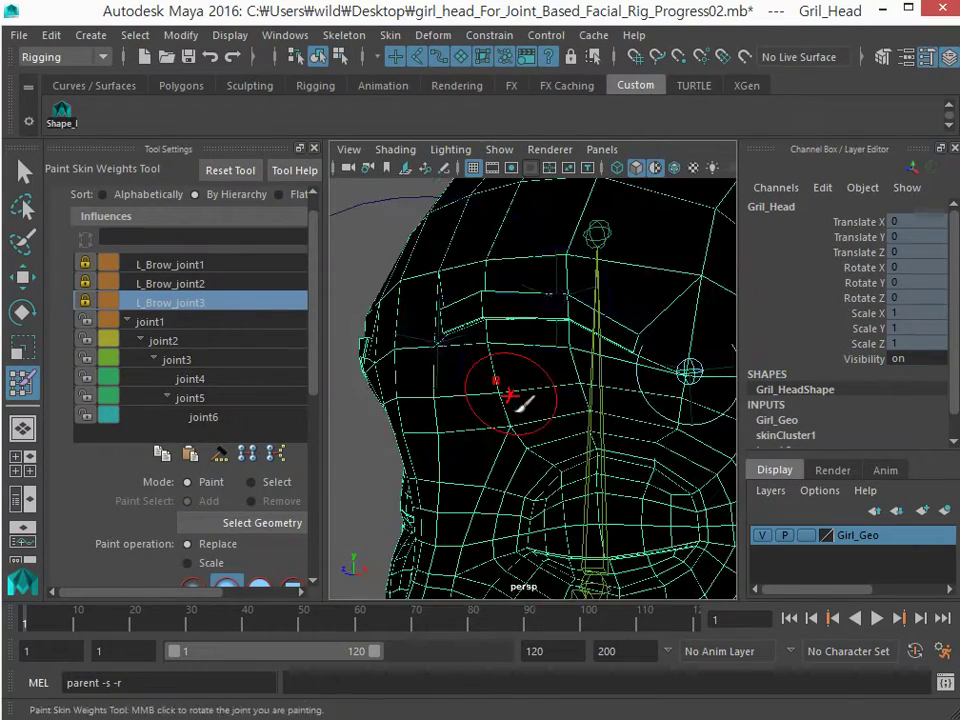
left_click(130, 266)
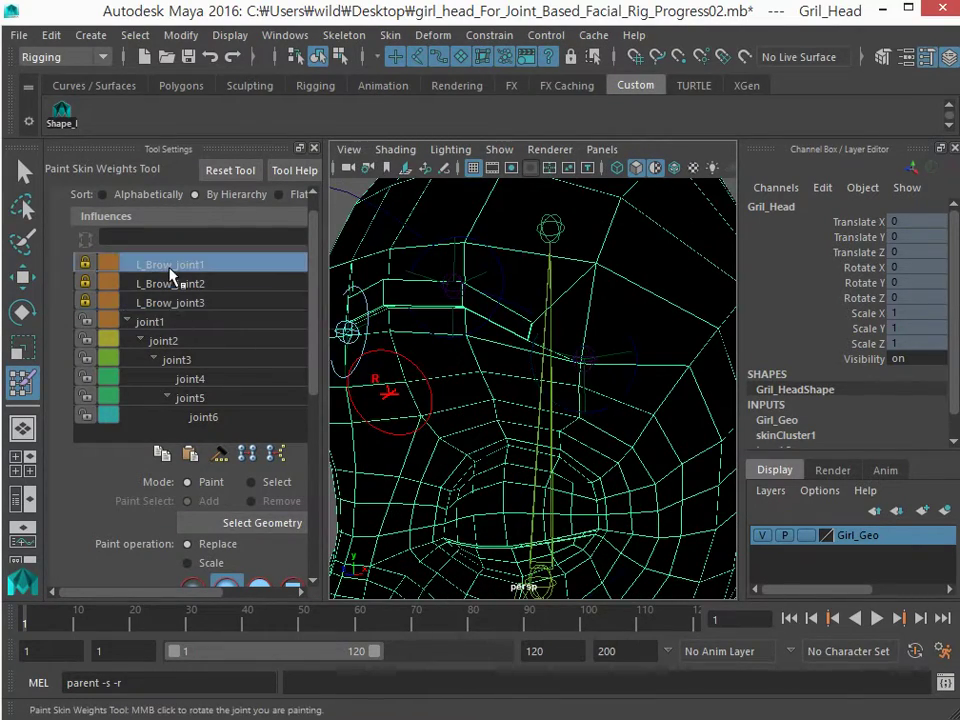
left_click(130, 284)
left_click(100, 300)
left_click(86, 264)
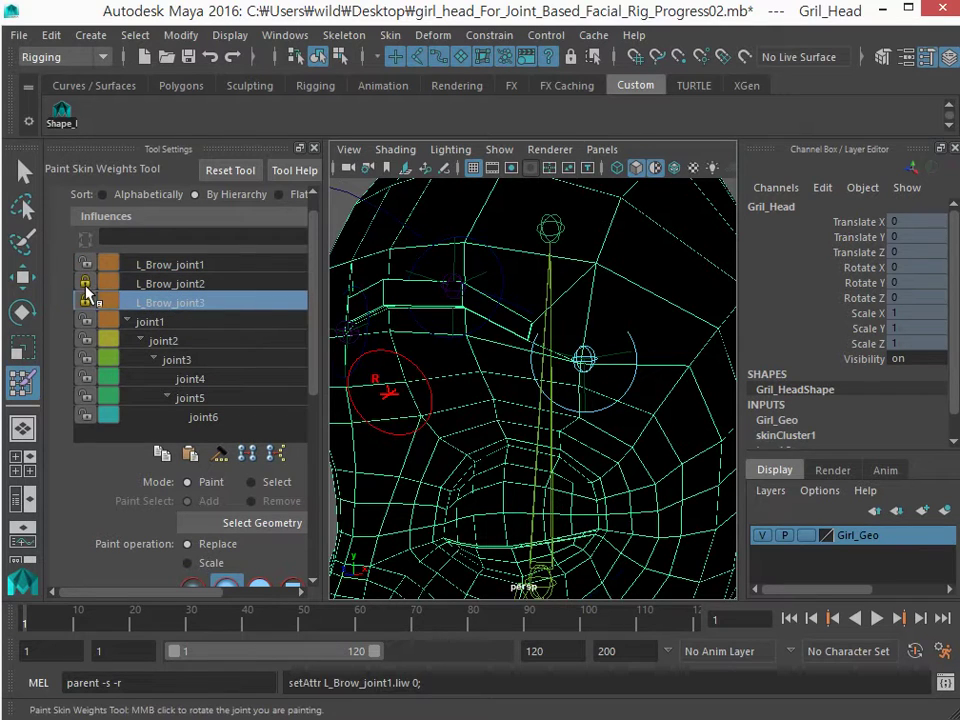
left_click(86, 283)
left_click(86, 302)
left_click(150, 264)
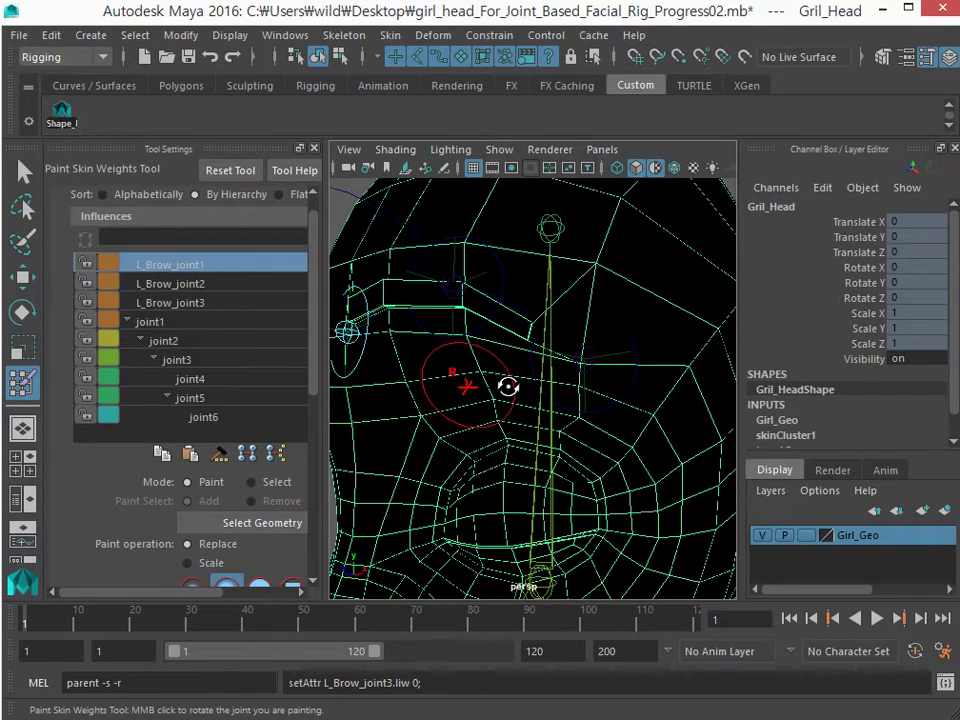
Using the Add paint operation at opacity 1 and value 1, paint L_Brow_joint1 weight around the inner end of the left brow.
left_click_drag(510, 386, 435, 401, "alt")
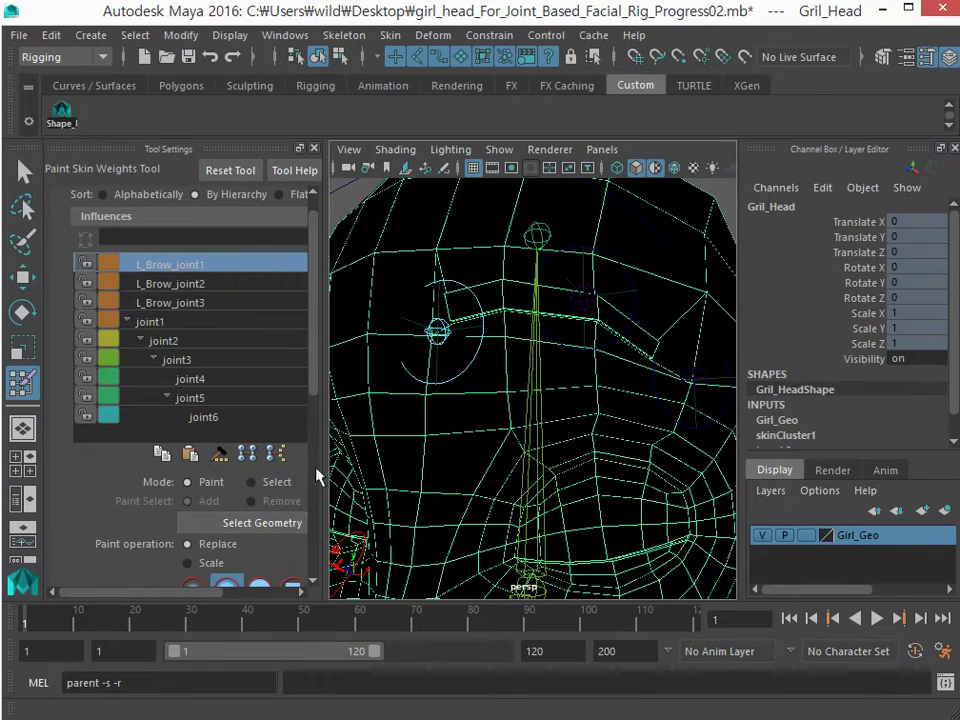
left_click_drag(328, 429, 372, 452)
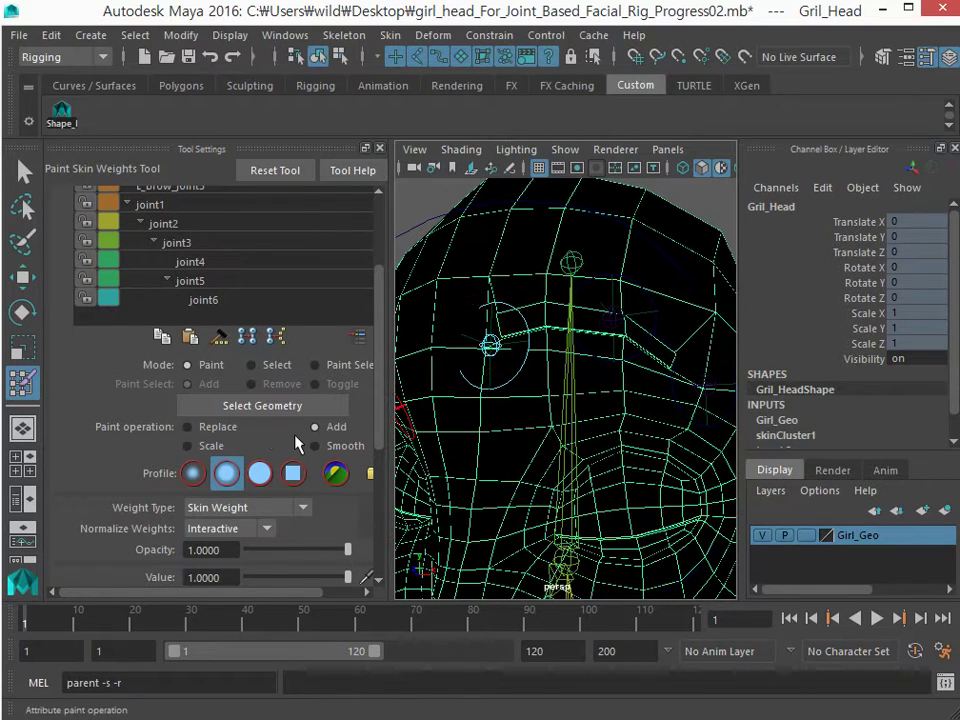
left_click(226, 474)
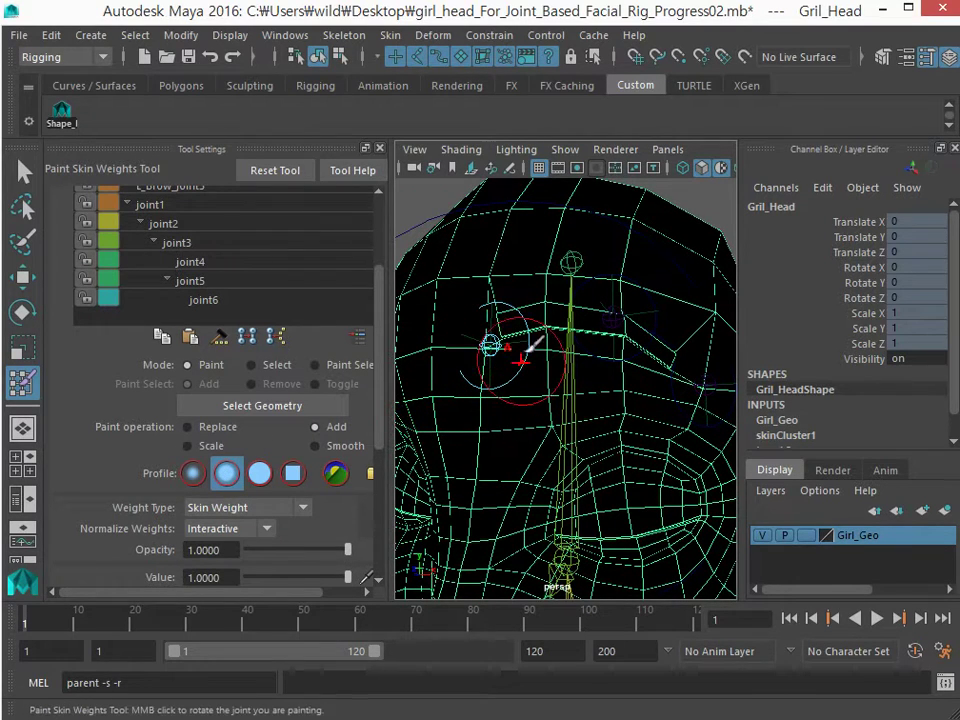
left_click_drag(490, 342, 492, 345)
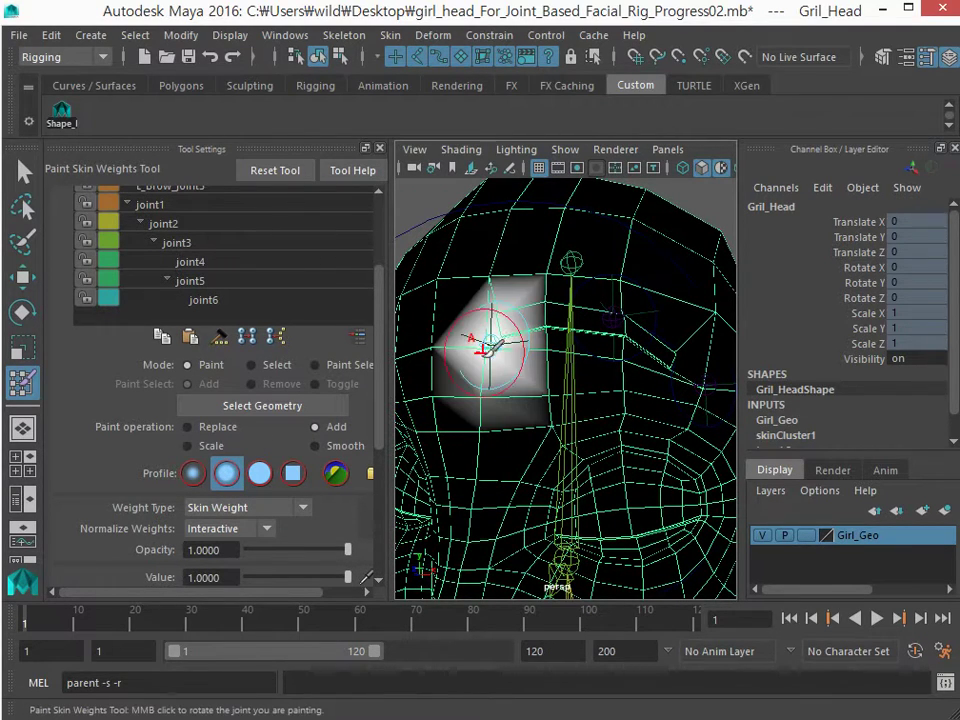
Add painted weight for L_Brow_joint2 around the middle of the left brow and for L_Brow_joint3 around its outer end.
scroll(379, 315, "up", 4)
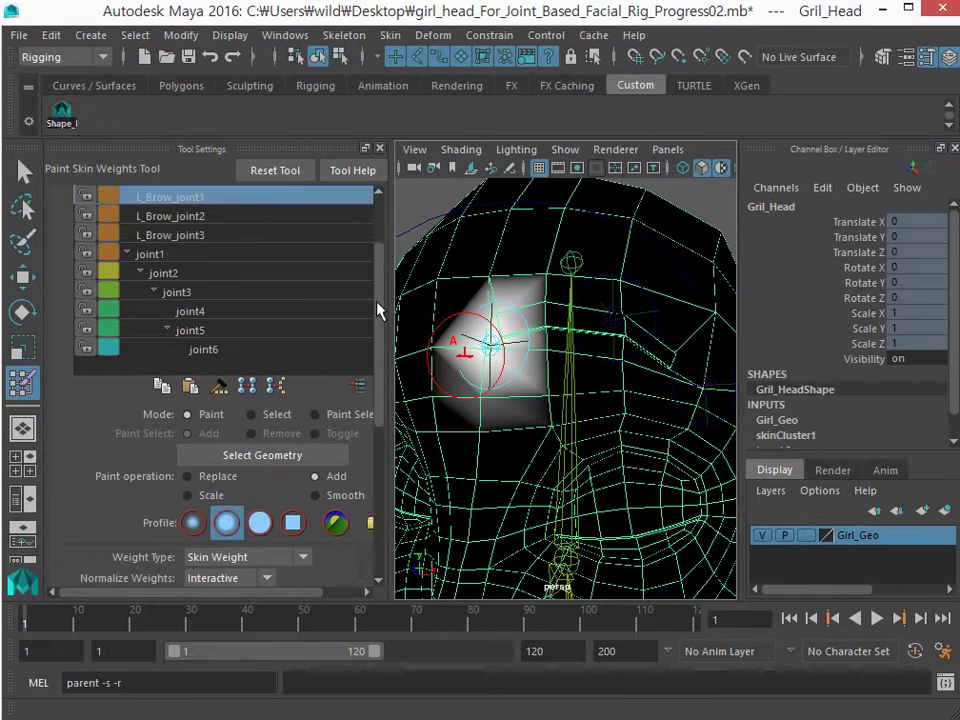
left_click(194, 279)
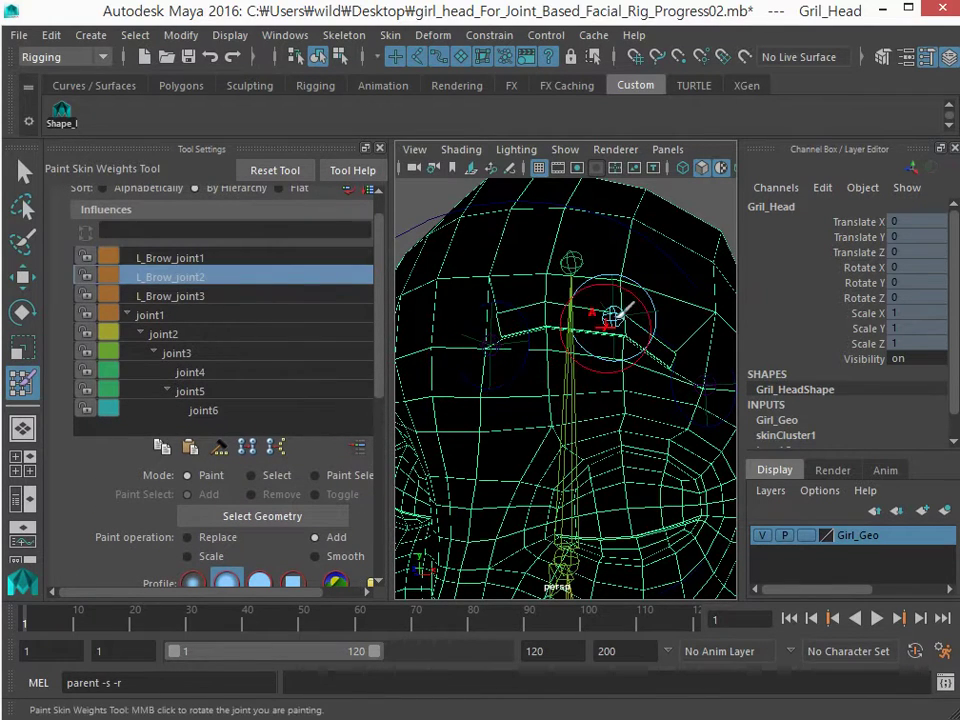
left_click_drag(615, 318, 490, 360)
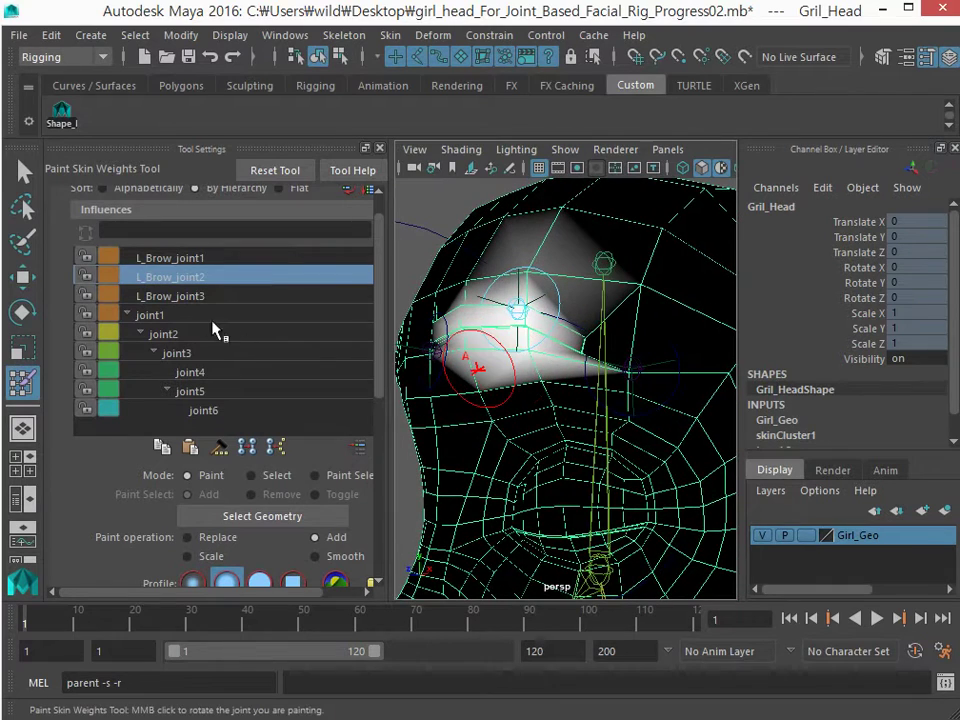
left_click(170, 296)
left_click_drag(646, 380, 666, 370)
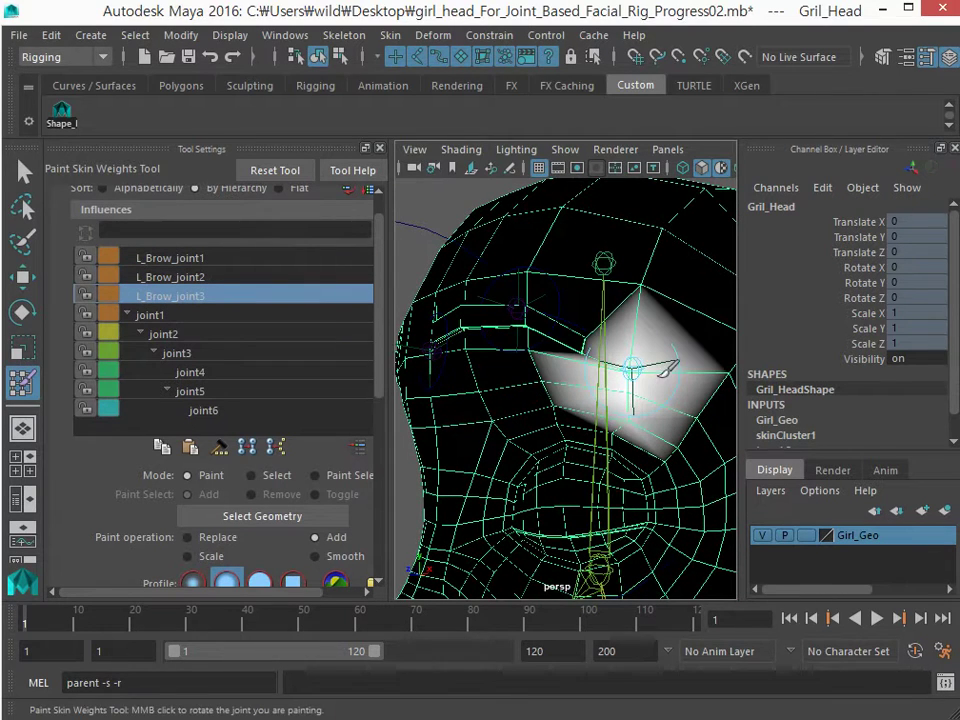
Smooth the painted skin weights of L_Brow_joint3, L_Brow_joint2 and L_Brow_joint1, and leave the paint tool with its settings closed.
left_click(315, 556)
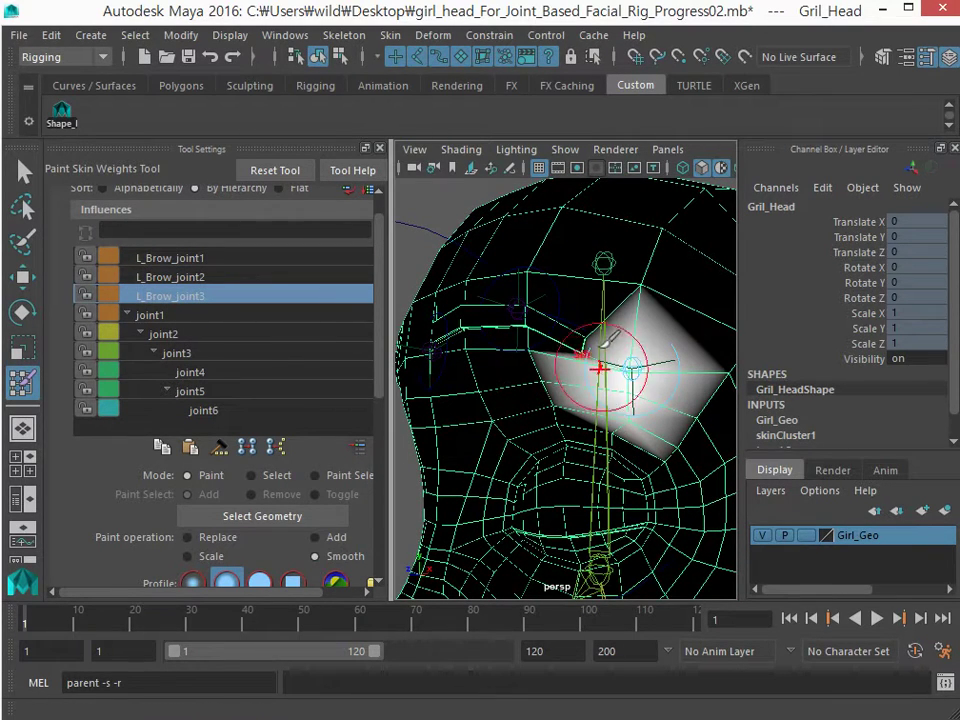
mouse_move(600, 364)
left_mouse_down()
mouse_move(690, 342)
mouse_move(530, 320)
mouse_move(470, 290)
mouse_move(595, 325)
left_mouse_up()
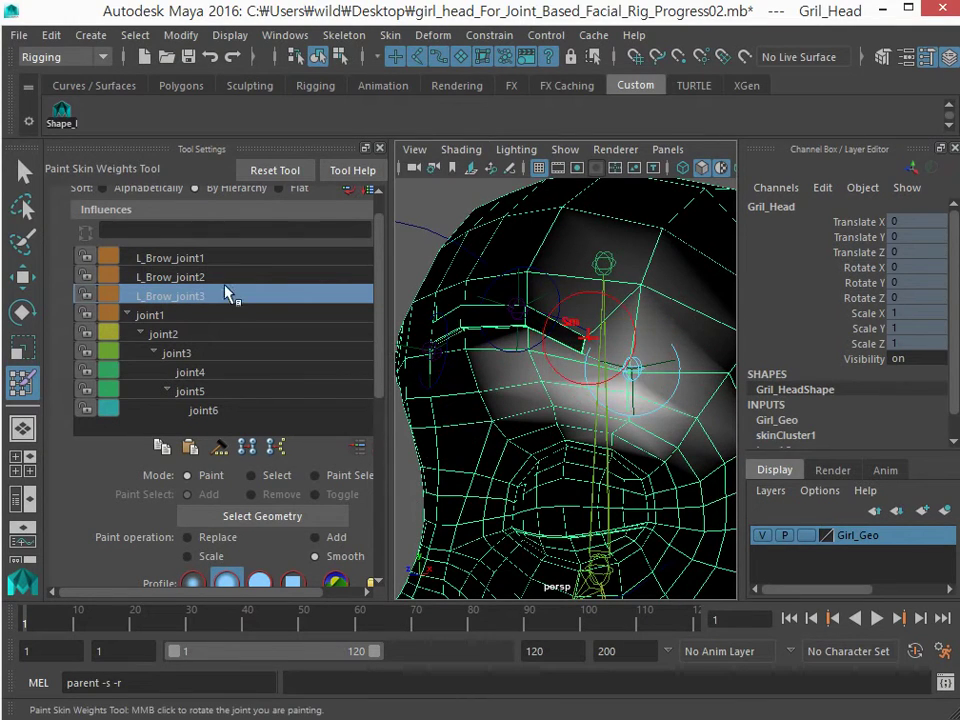
left_click(210, 276)
mouse_move(529, 287)
left_mouse_down()
mouse_move(514, 317)
mouse_move(456, 347)
mouse_move(461, 300)
mouse_move(519, 385)
mouse_move(600, 386)
mouse_move(514, 360)
mouse_move(512, 290)
mouse_move(500, 320)
mouse_move(567, 348)
left_mouse_up()
left_click(205, 258)
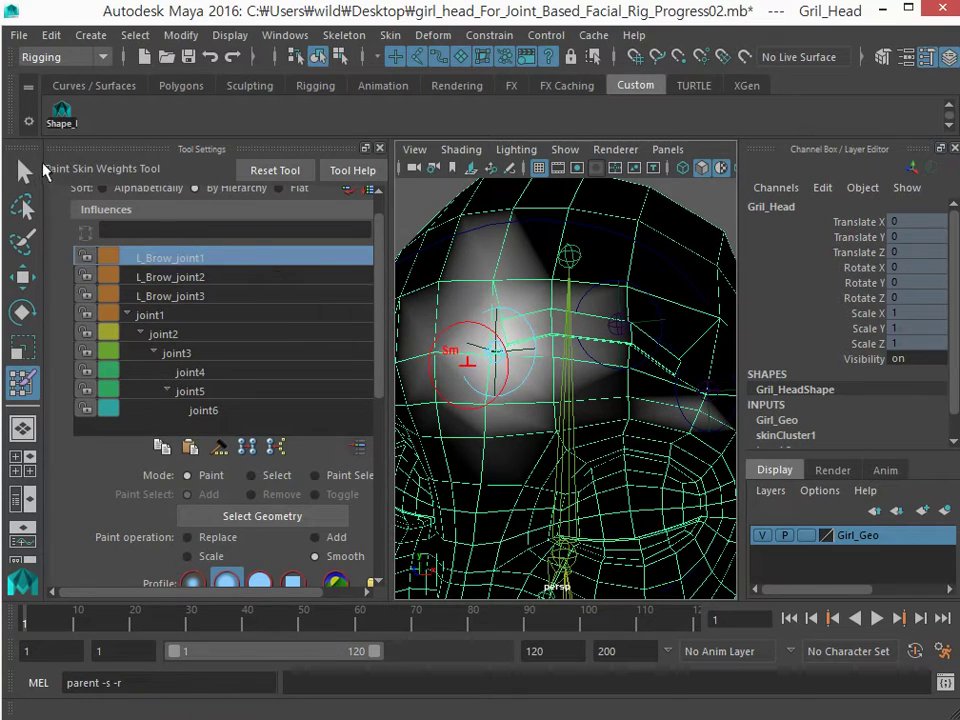
left_click(24, 172)
left_click(379, 149)
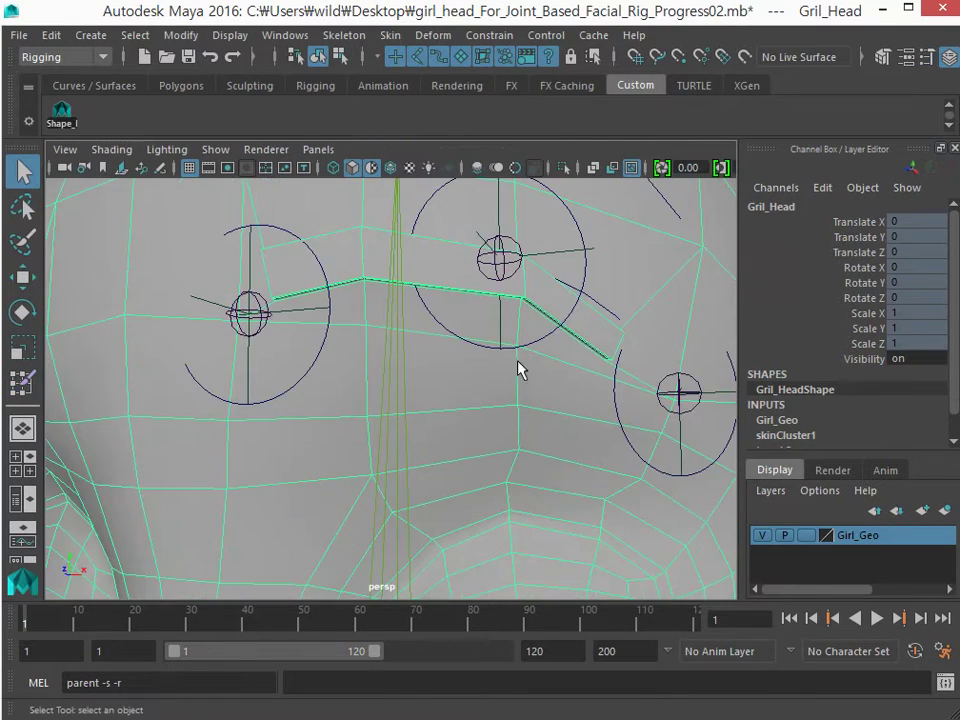
Test the L_Brow_joint1 control by moving it with wireframe on shaded enabled, and undo each move.
right_click_drag(516, 362, 279, 351, "alt")
left_click(278, 351)
left_click_drag(366, 397, 347, 386, "alt")
left_click(357, 399)
key("w")
key("ctrl+z")
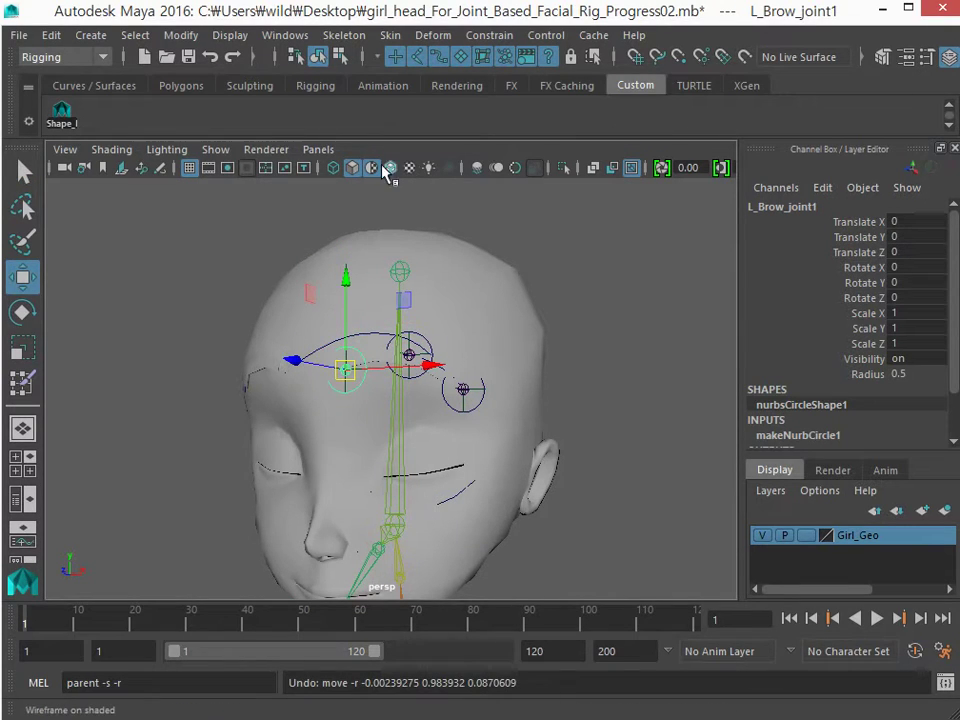
left_click(389, 168)
mouse_move(355, 371)
left_mouse_down()
mouse_move(349, 334)
mouse_move(352, 366)
left_mouse_up()
key("ctrl+z")
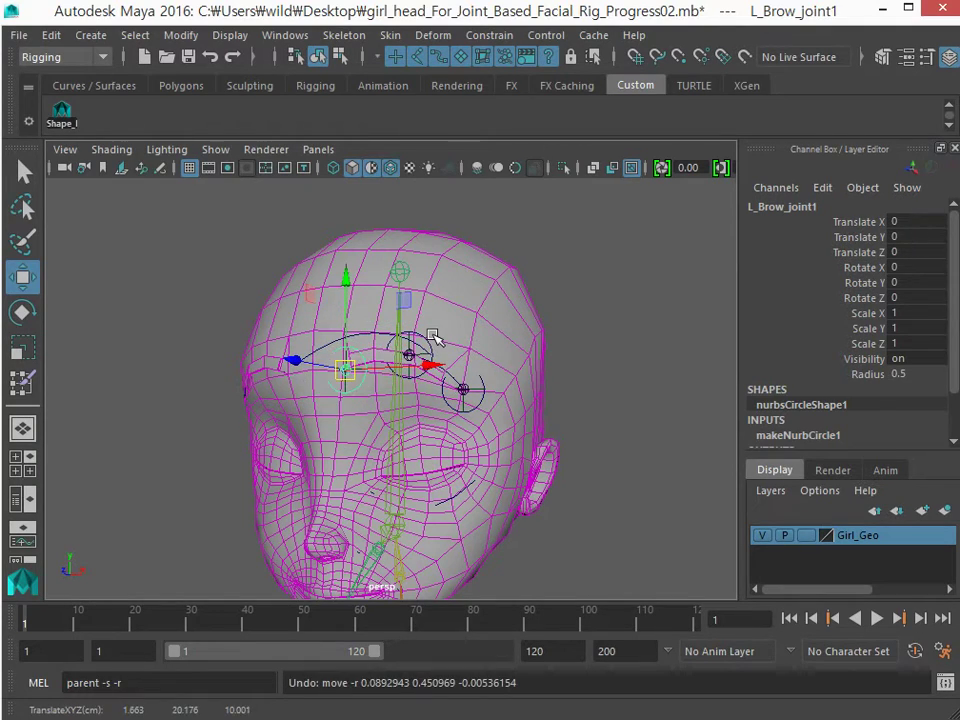
Test the L_Brow_joint2 control by moving it slightly upward, and undo the move.
left_click(429, 343)
left_click(414, 350)
mouse_move(414, 350)
left_mouse_down()
mouse_move(425, 316)
mouse_move(420, 330)
left_mouse_up()
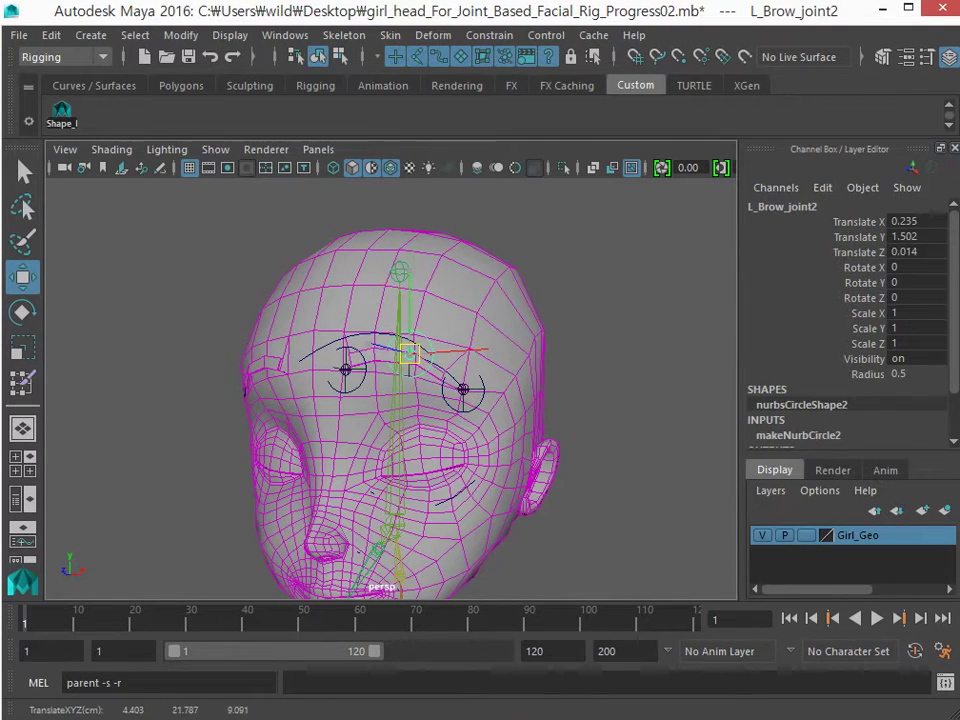
key("ctrl+z")
Rotate joint2 to test how the brow controls behave with the head, and undo the rotation.
middle_click_drag(391, 552, 391, 457, "alt")
left_click(398, 487)
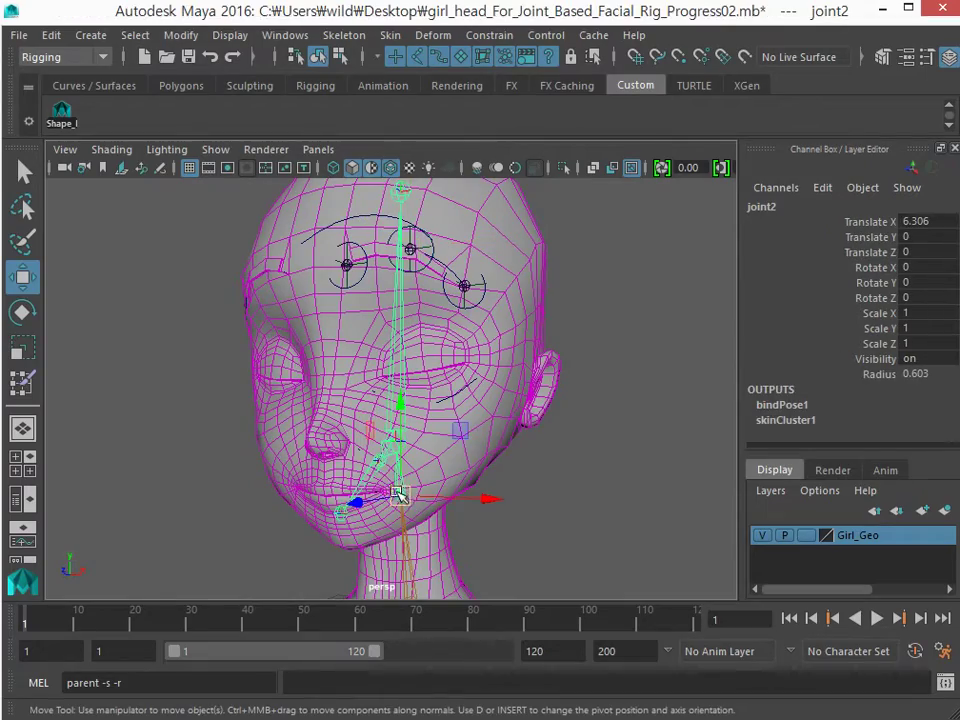
key("e")
mouse_move(400, 430)
left_mouse_down()
mouse_move(418, 446)
mouse_move(429, 439)
mouse_move(392, 444)
mouse_move(382, 420)
mouse_move(398, 424)
left_mouse_up()
key("ctrl+z")
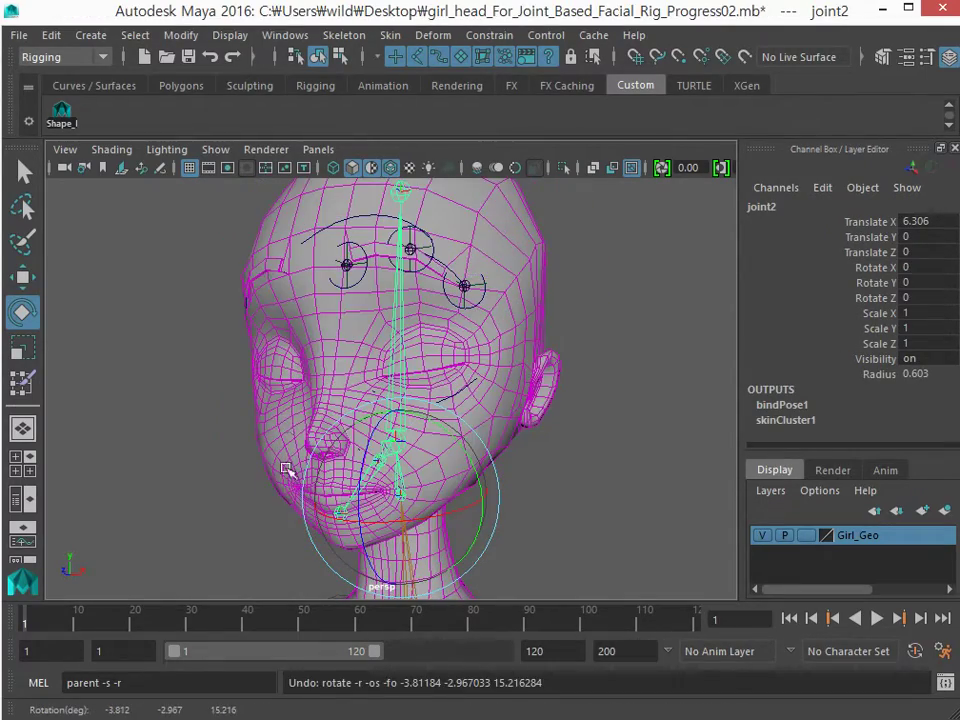
Open the Outliner and parent the Facial_Rig_CTRL_Gr group under joint3.
left_click(285, 35)
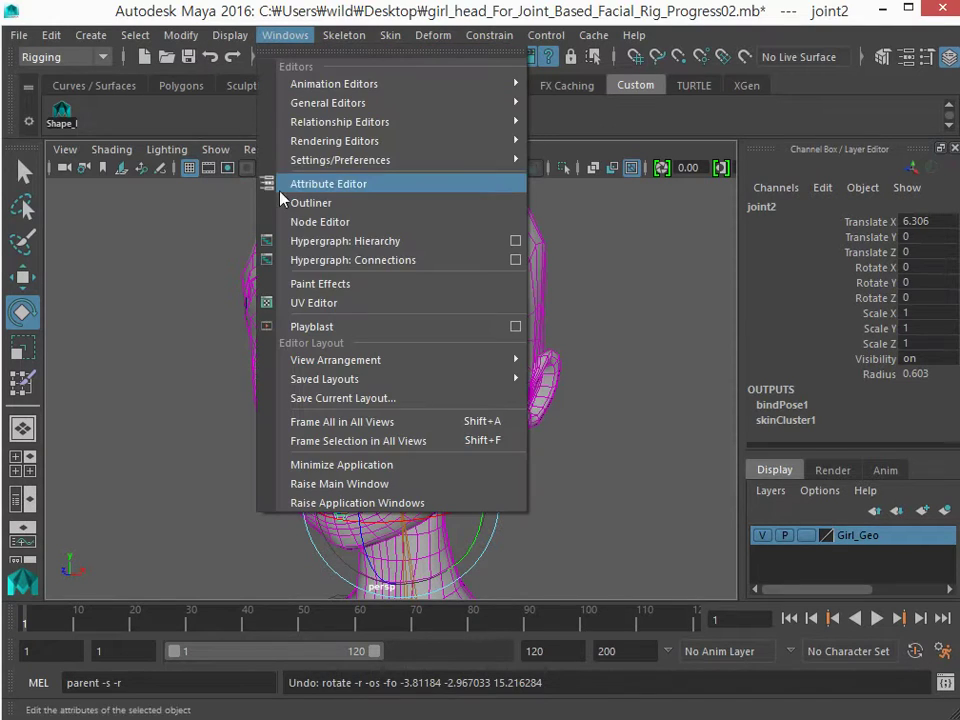
left_click(312, 204)
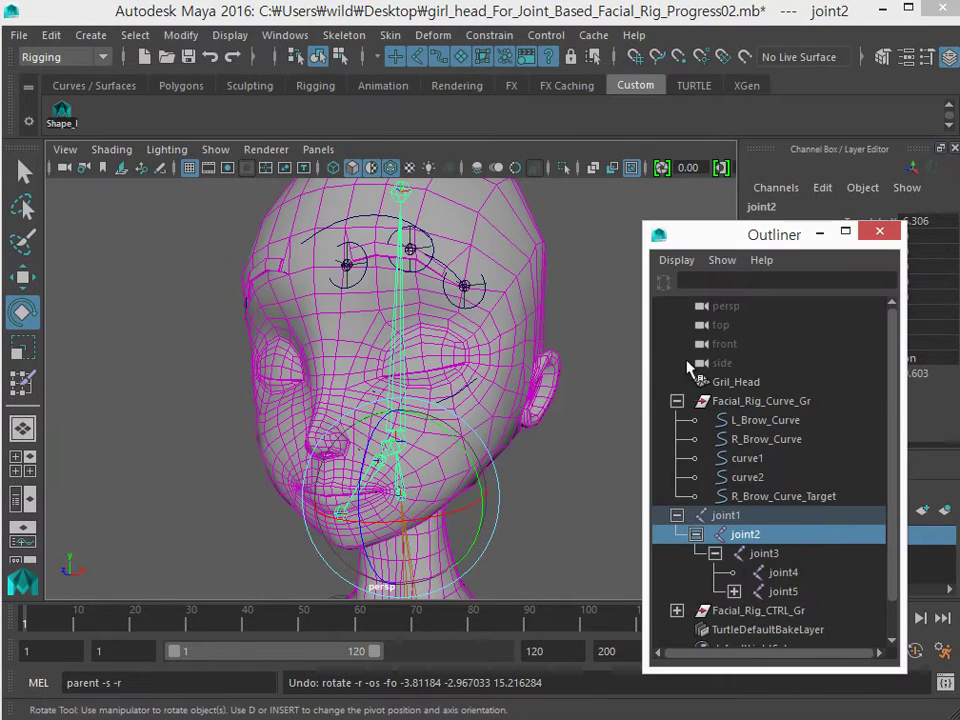
scroll(727, 541, "down", 1)
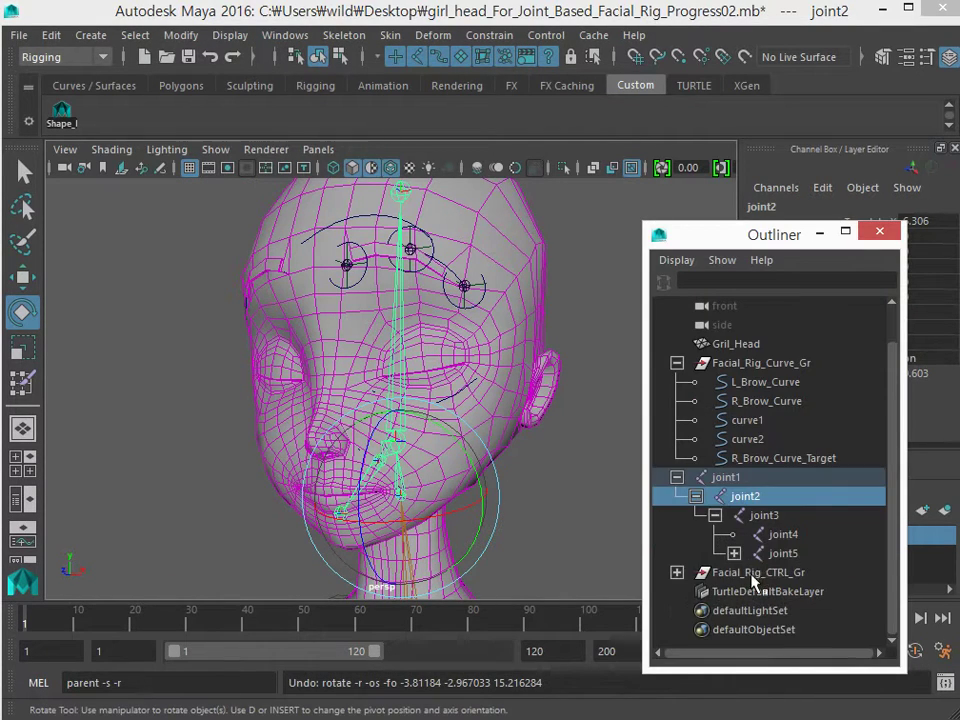
left_click(752, 573)
left_click(763, 515)
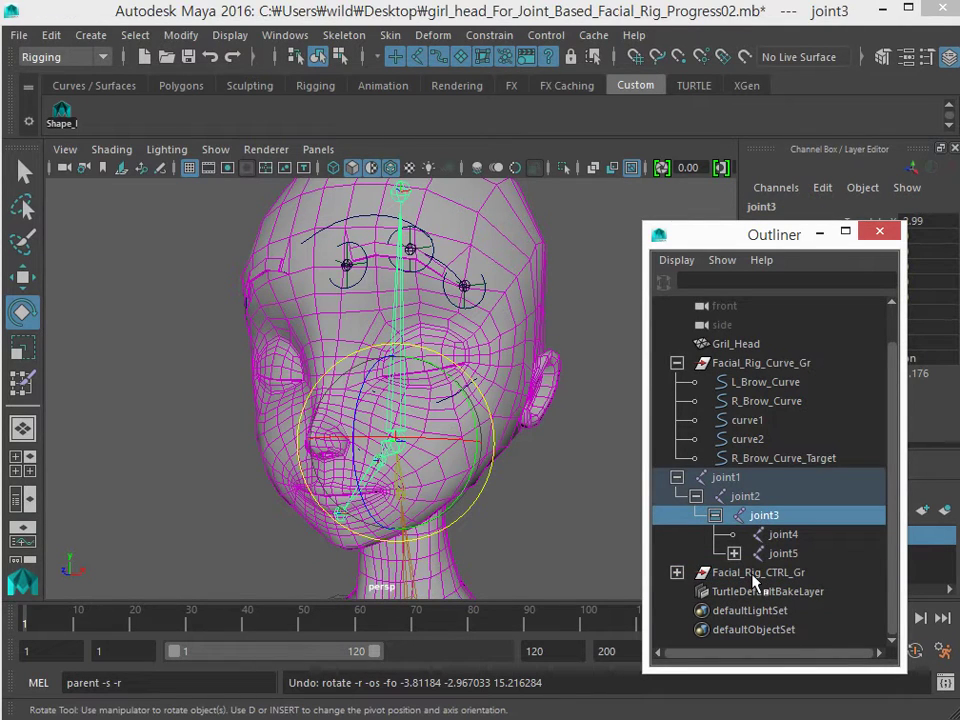
left_click(752, 573)
middle_click_drag(752, 573, 755, 520)
Rotate joint3 to test whether the brow controls follow the head, and undo the rotation.
left_click(764, 515)
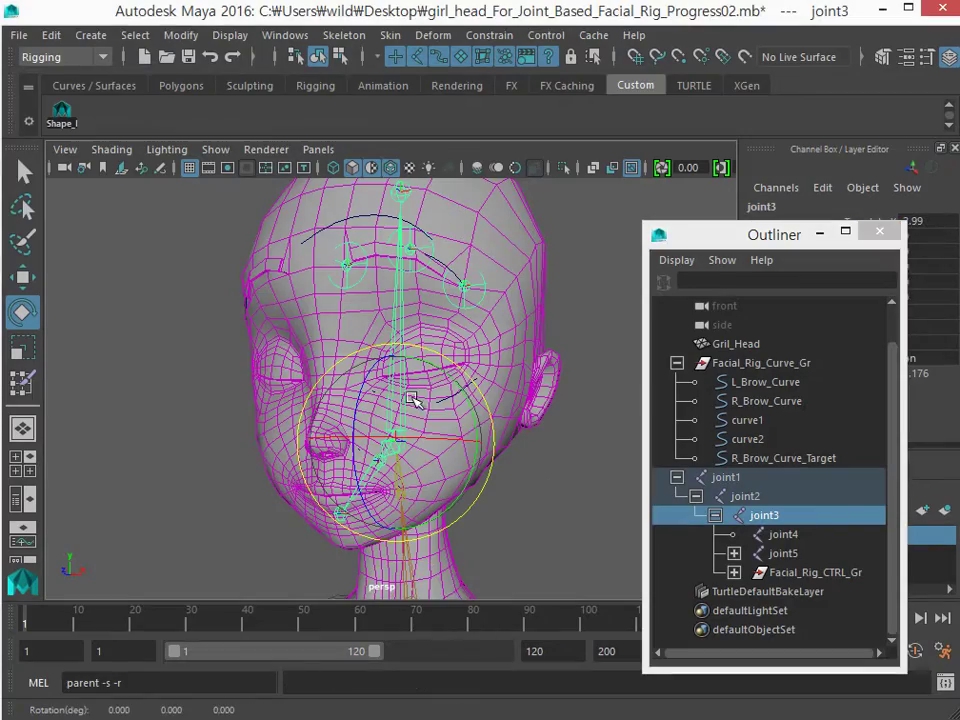
left_click_drag(413, 400, 345, 300)
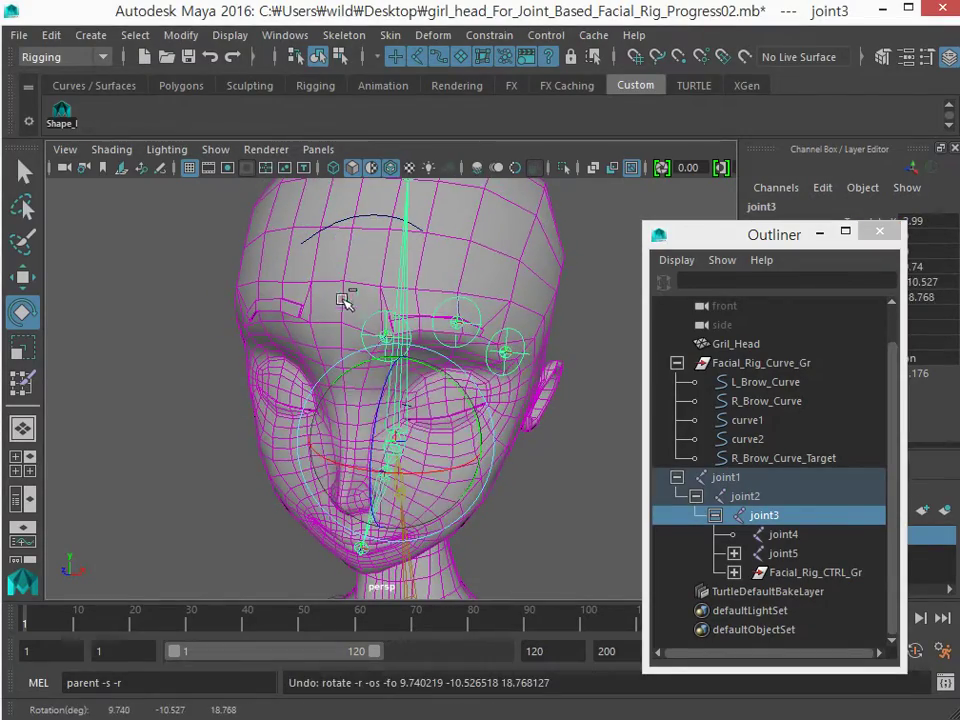
key("ctrl+z")
Select R_Brow_Curve_Target and open the Blend Shape editor, placing its window above the Outliner.
left_click_drag(372, 261, 300, 246, "alt")
left_click(336, 236)
left_click(285, 35)
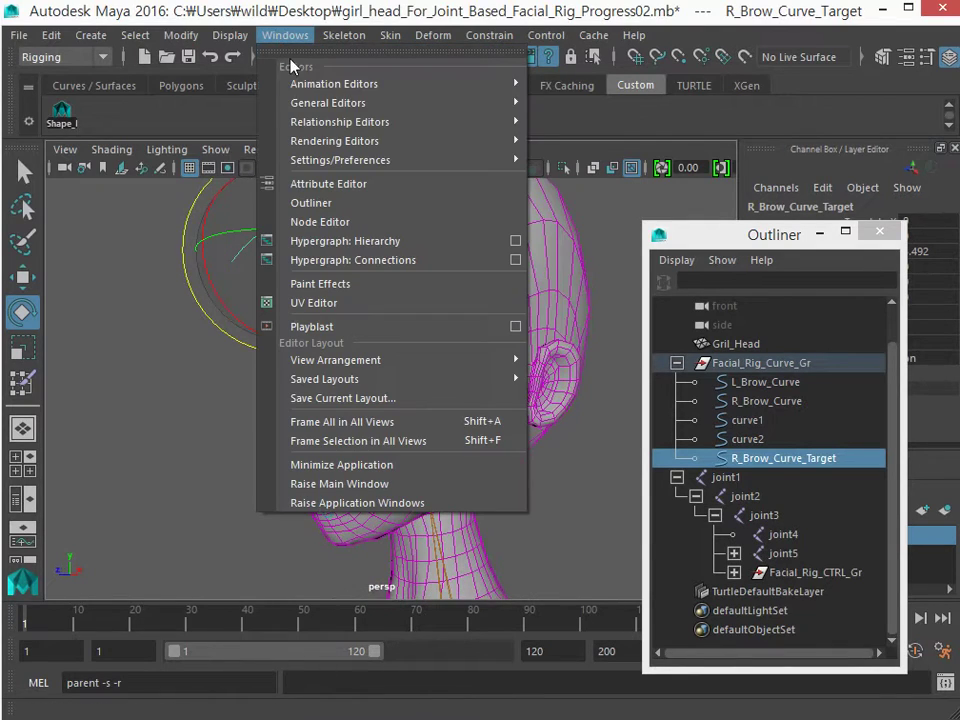
mouse_move(514, 87)
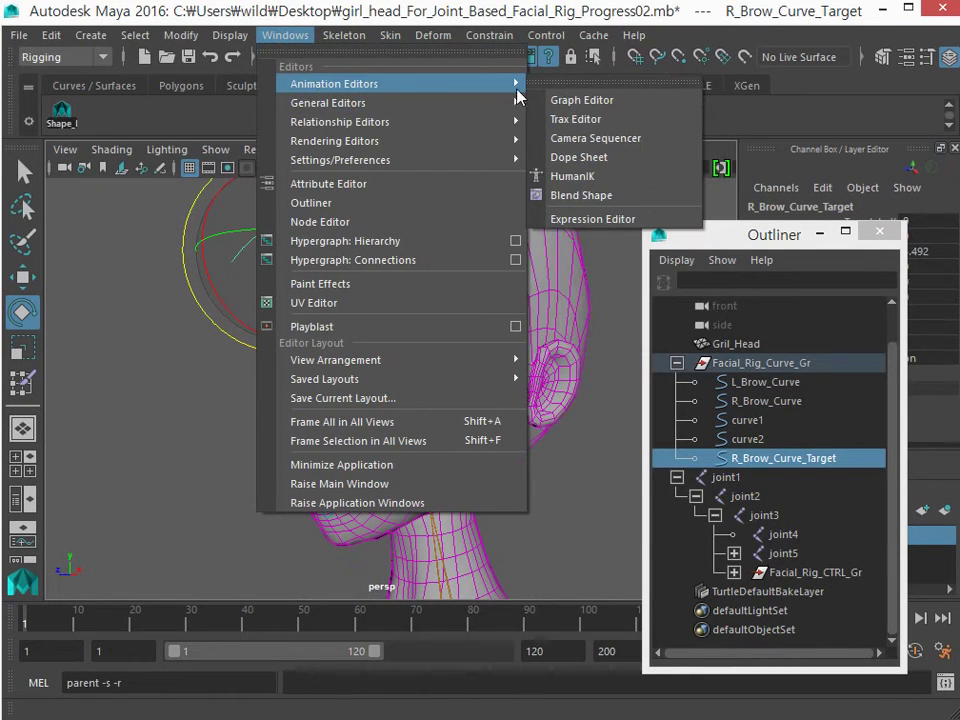
left_click(578, 196)
left_click_drag(645, 237, 643, 112)
left_click_drag(285, 287, 223, 274, "alt")
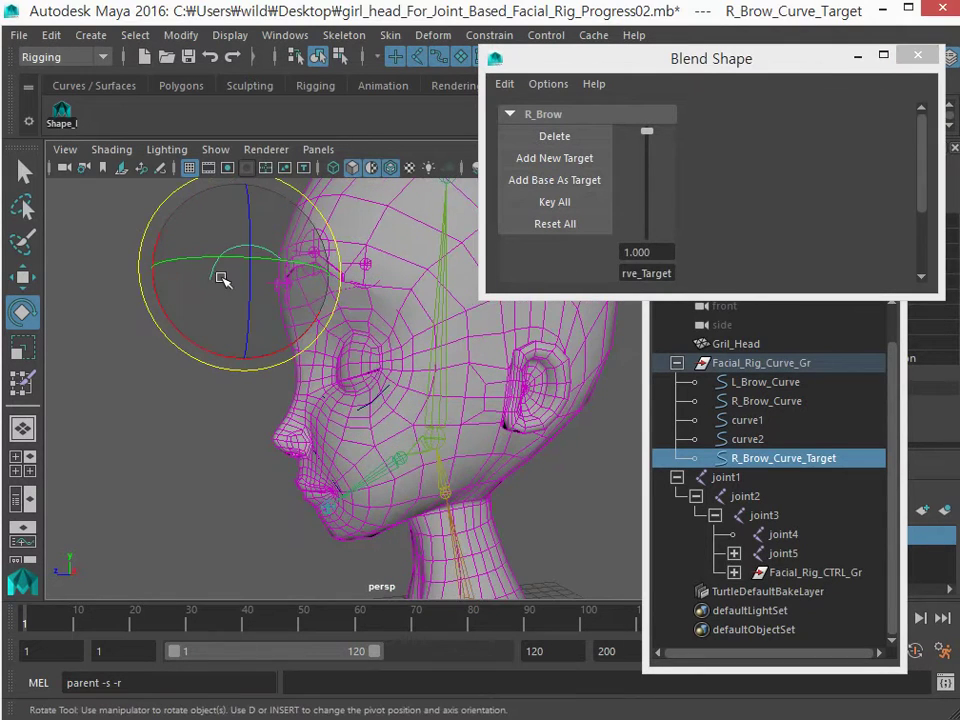
Test the R_Brow blend shape by varying its target weight, return it to 1, and minimize the Blend Shape editor.
mouse_move(647, 131)
left_mouse_down()
mouse_move(643, 240)
mouse_move(646, 128)
left_mouse_up()
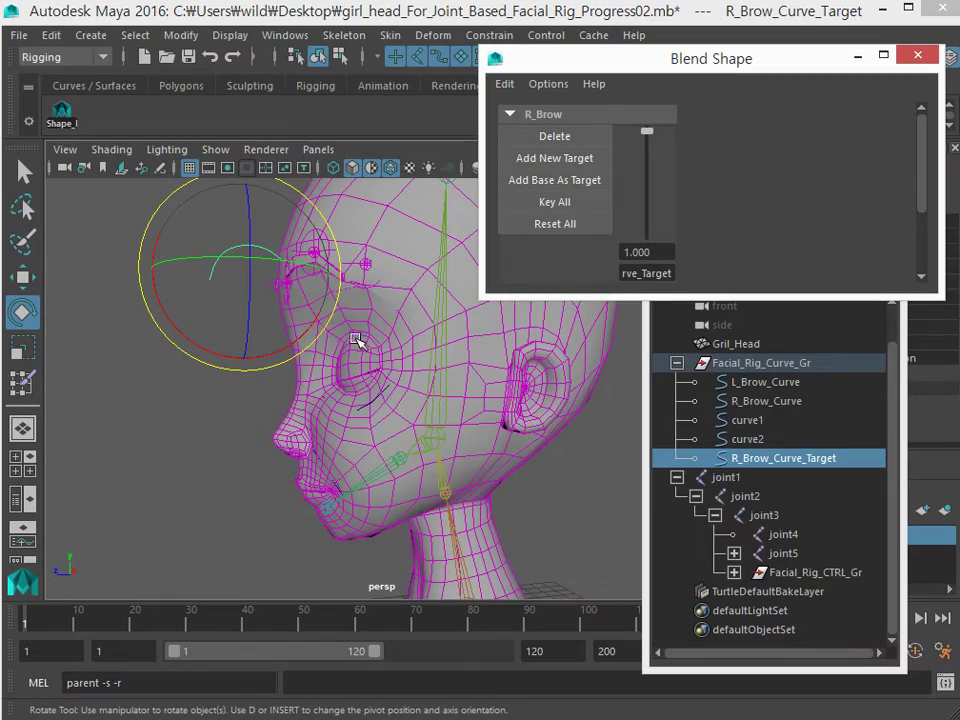
left_click_drag(358, 339, 384, 360, "alt")
middle_click_drag(381, 364, 353, 435, "alt")
left_click_drag(647, 132, 605, 29)
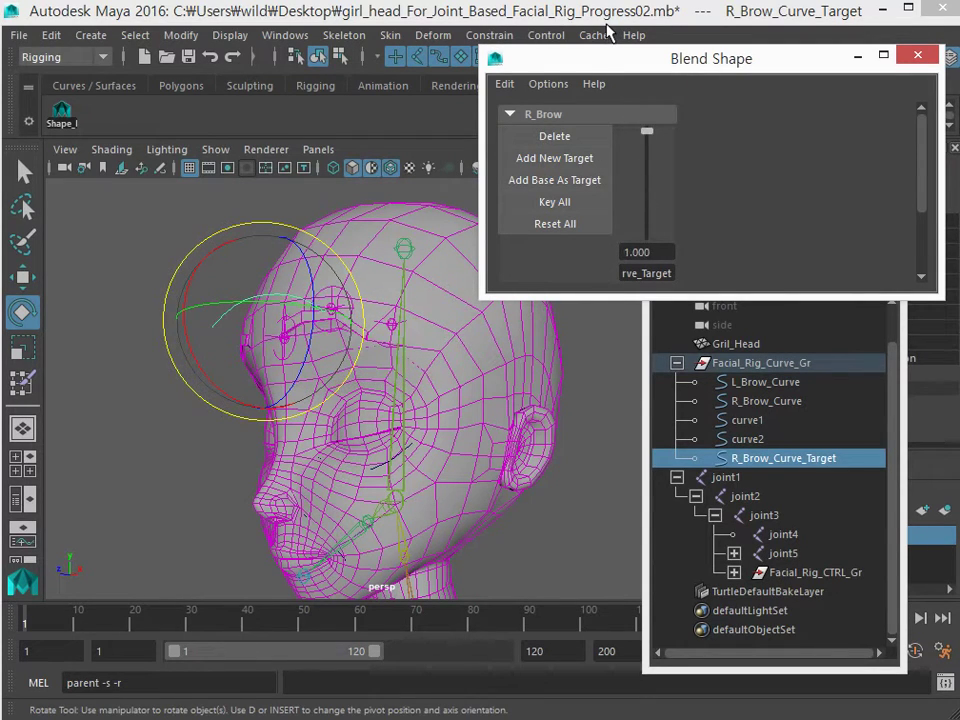
left_click_drag(330, 400, 345, 372, "alt")
left_click(857, 58)
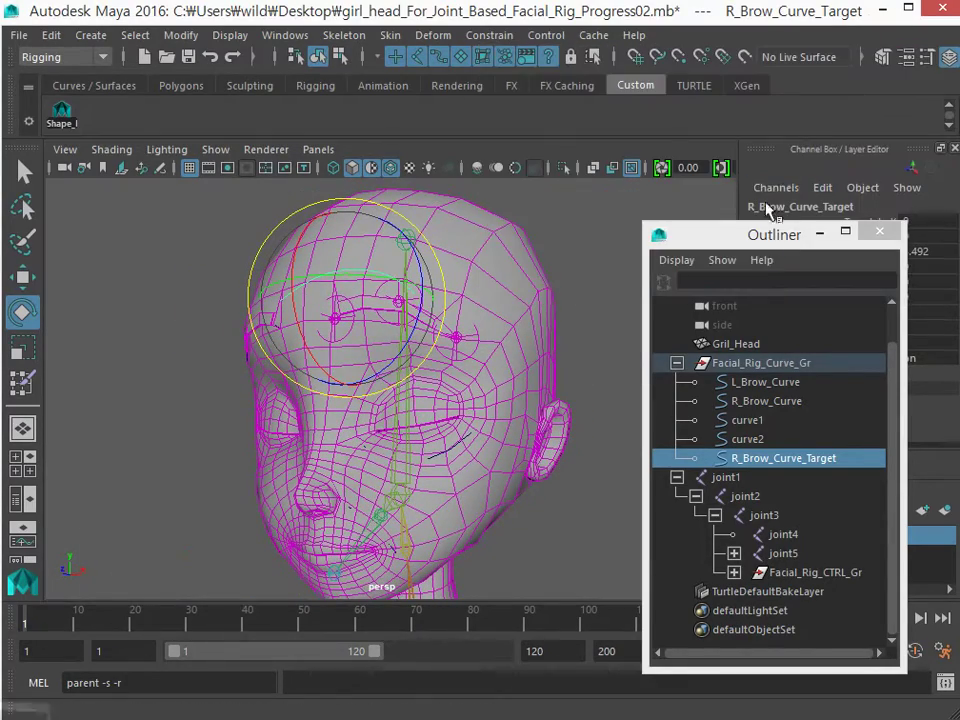
Collapse Facial_Rig_Curve_Gr and joint1 in the Outliner, and select and frame the joint1 hierarchy.
left_click(678, 362)
left_click(677, 420)
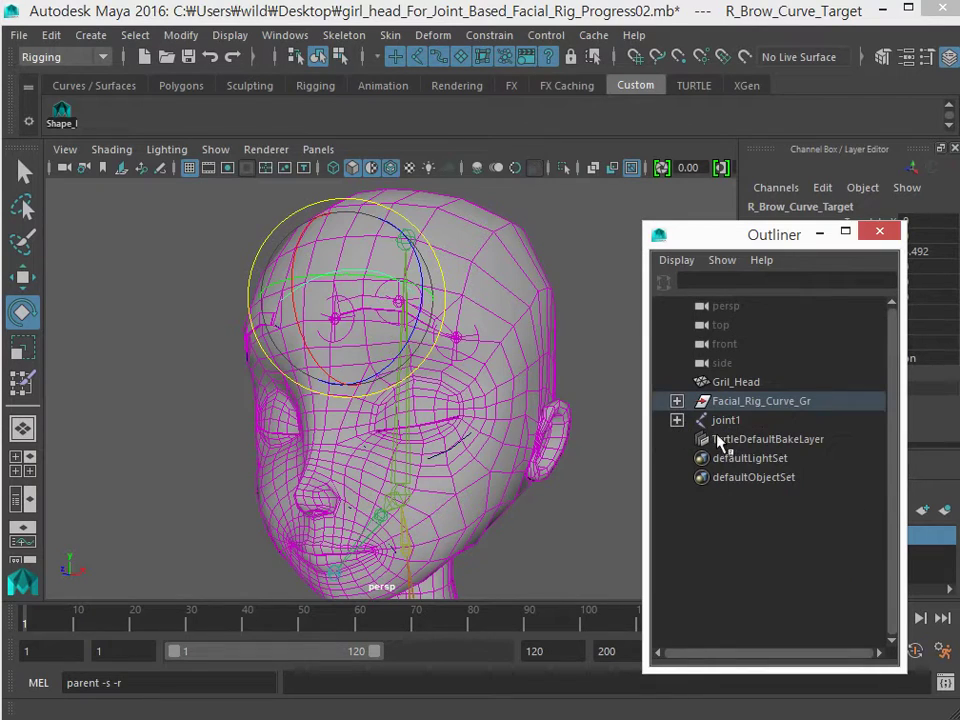
left_click(727, 420)
key("f")
left_click_drag(275, 386, 295, 300, "alt")
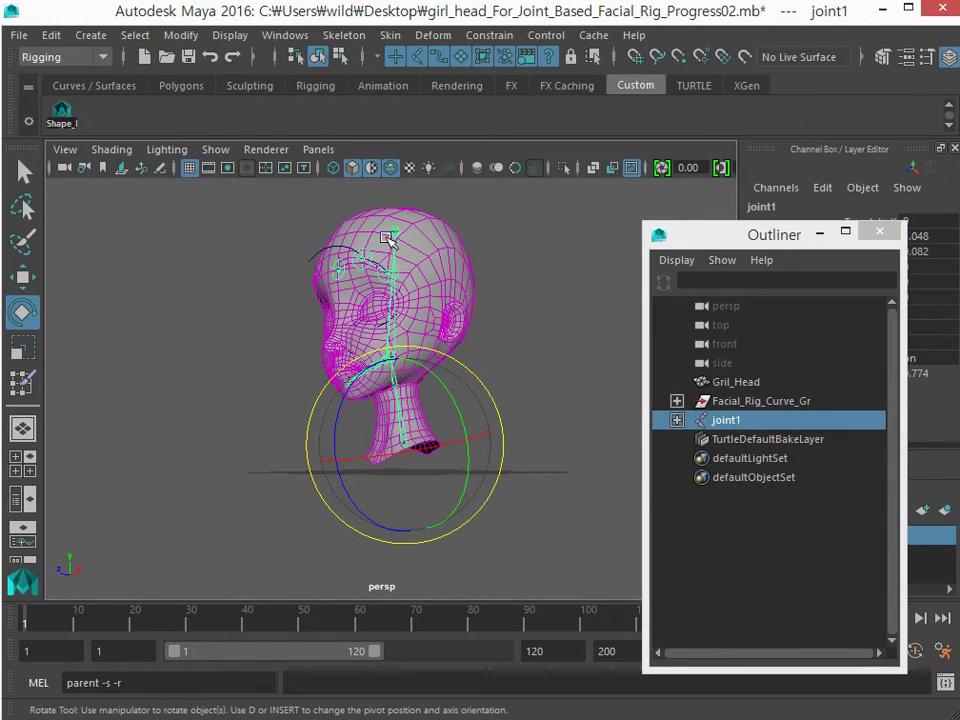
Review the rig's parts by selecting Facial_Rig_Curve_Gr, R_Brow_Curve_Target and Gril_Head in turn.
left_click(770, 404)
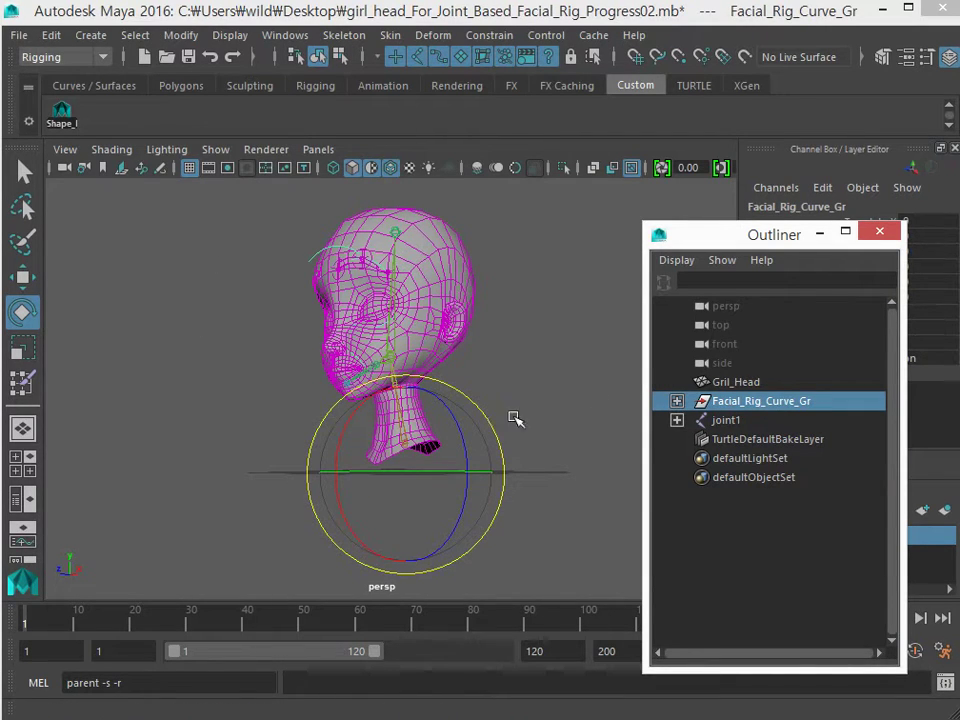
left_click_drag(448, 418, 471, 418, "alt")
right_click_drag(471, 418, 505, 505, "alt")
left_click_drag(505, 505, 163, 261, "alt")
left_click(208, 278)
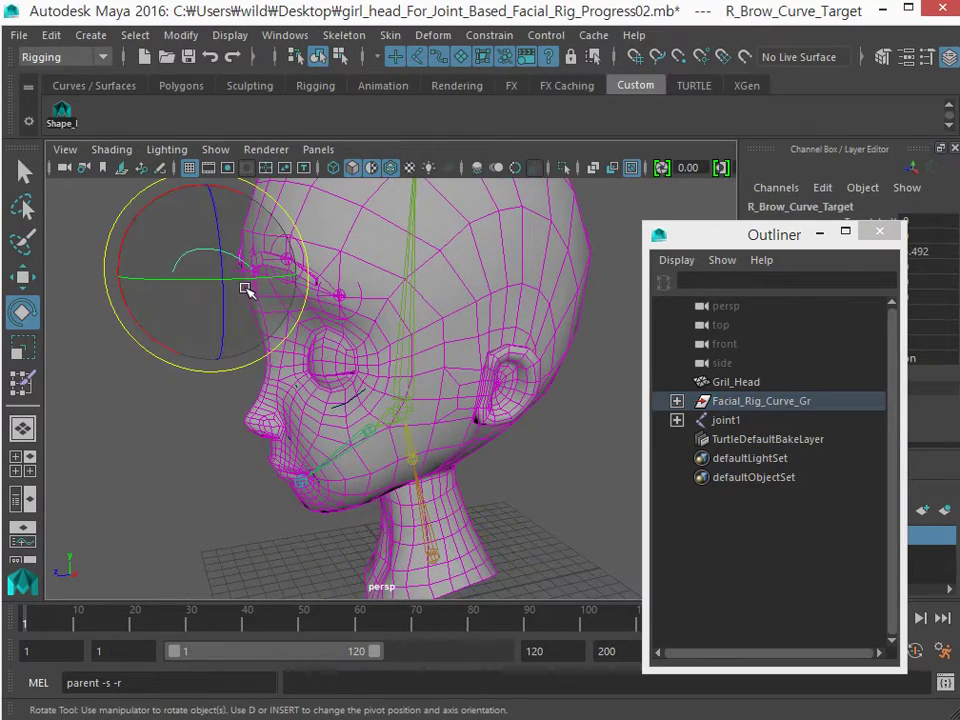
left_click(738, 384)
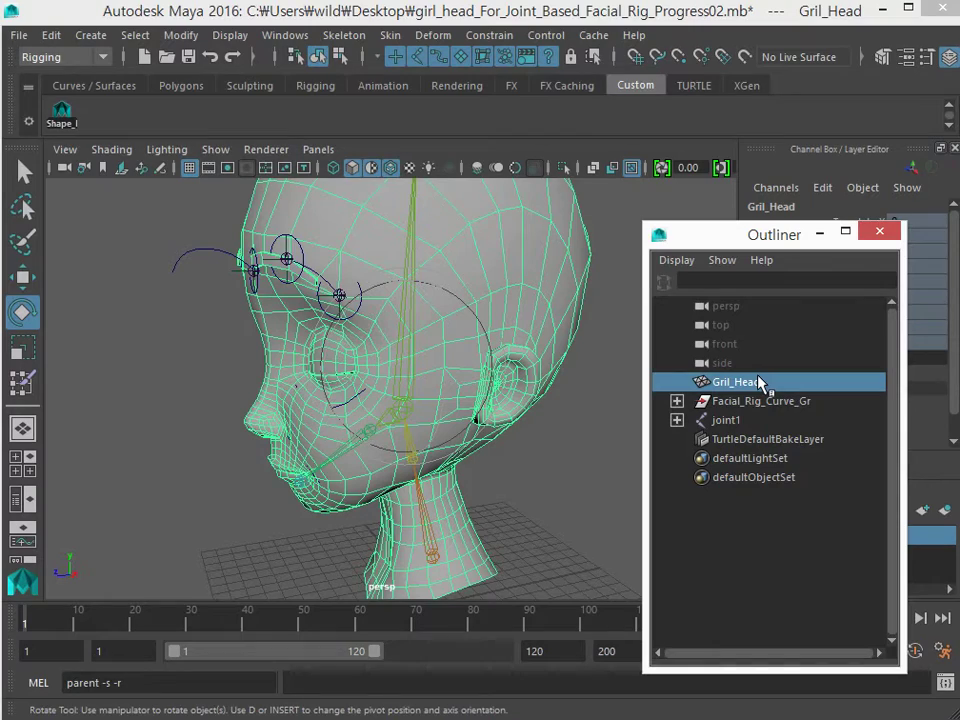
left_click_drag(418, 262, 362, 373, "alt")
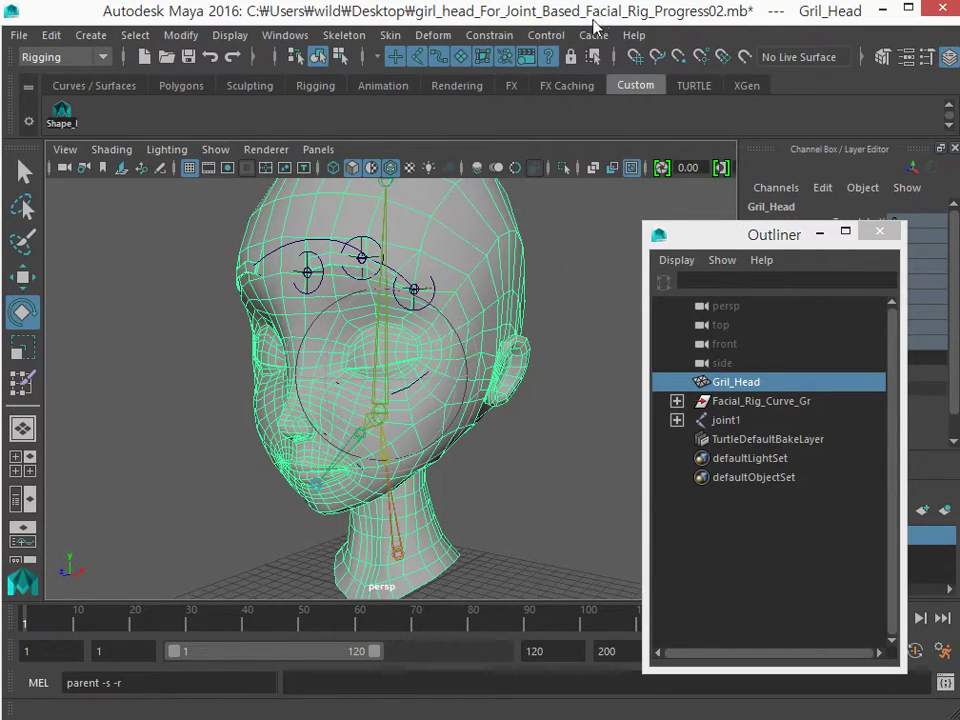
Deselect the head mesh and save the scene under the new name girl_head_For_Joint_Based_Facial_Rig_End.mb.
left_click_drag(321, 403, 347, 386, "alt")
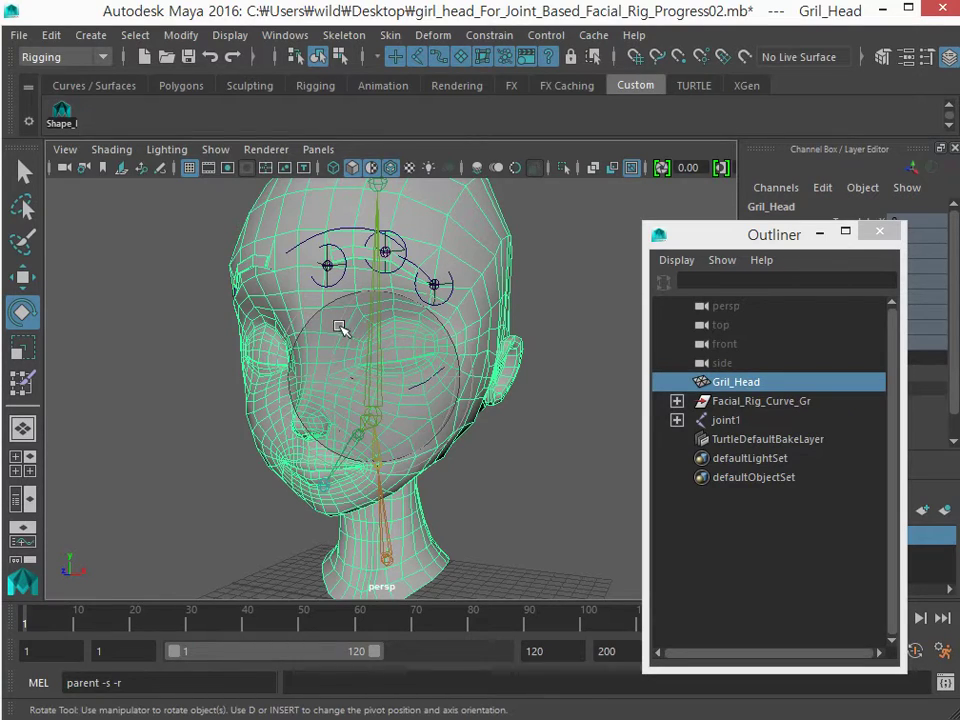
left_click(208, 284)
left_click_drag(195, 255, 352, 290, "alt")
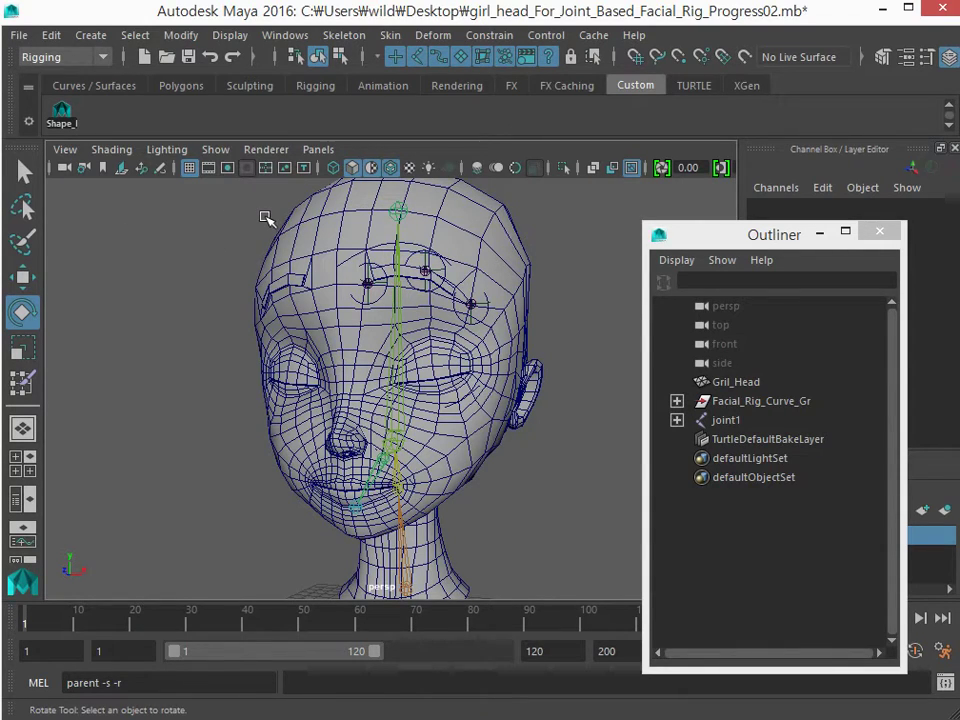
left_click(20, 36)
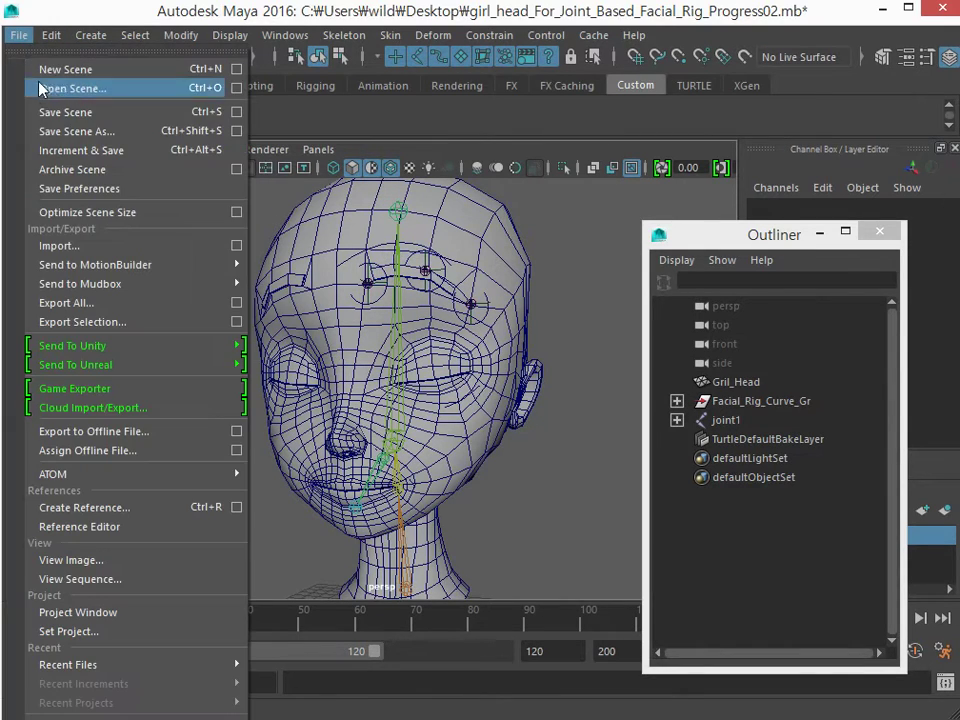
left_click(62, 133)
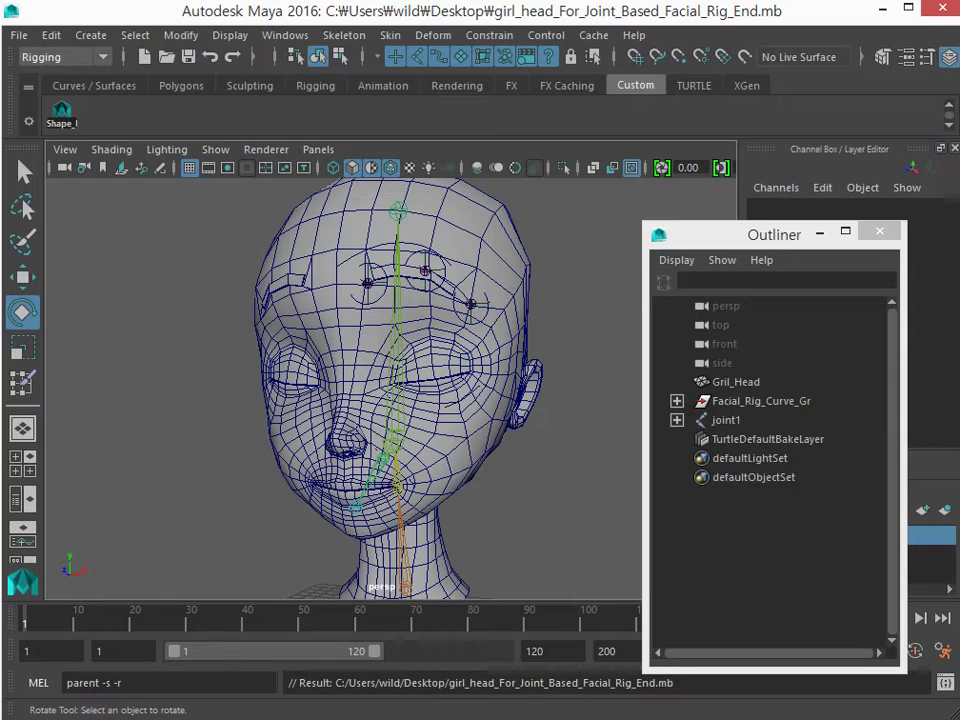
Duplicate R_Brow_Curve_Target and move the copy sideways along X, clear of the original brow curve.
left_click(363, 250)
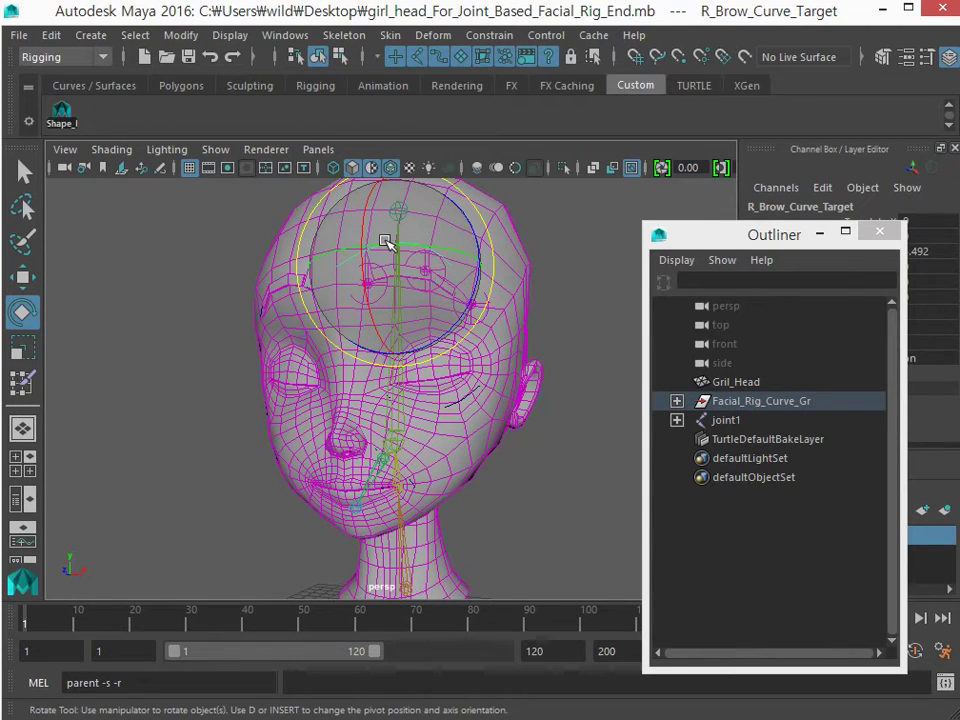
left_click(372, 285)
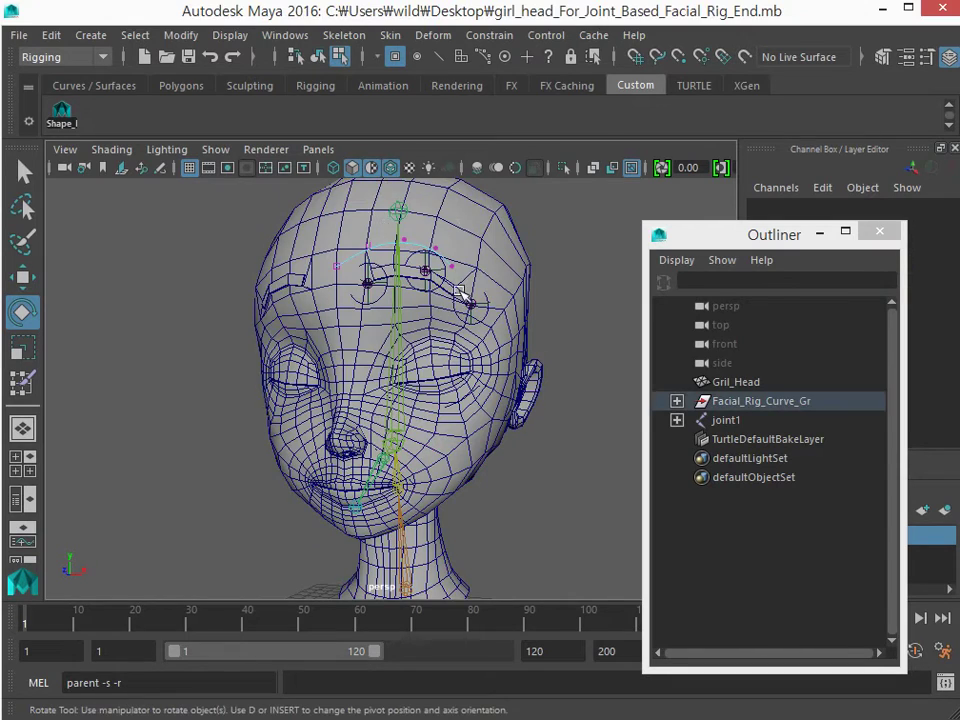
left_click(460, 292)
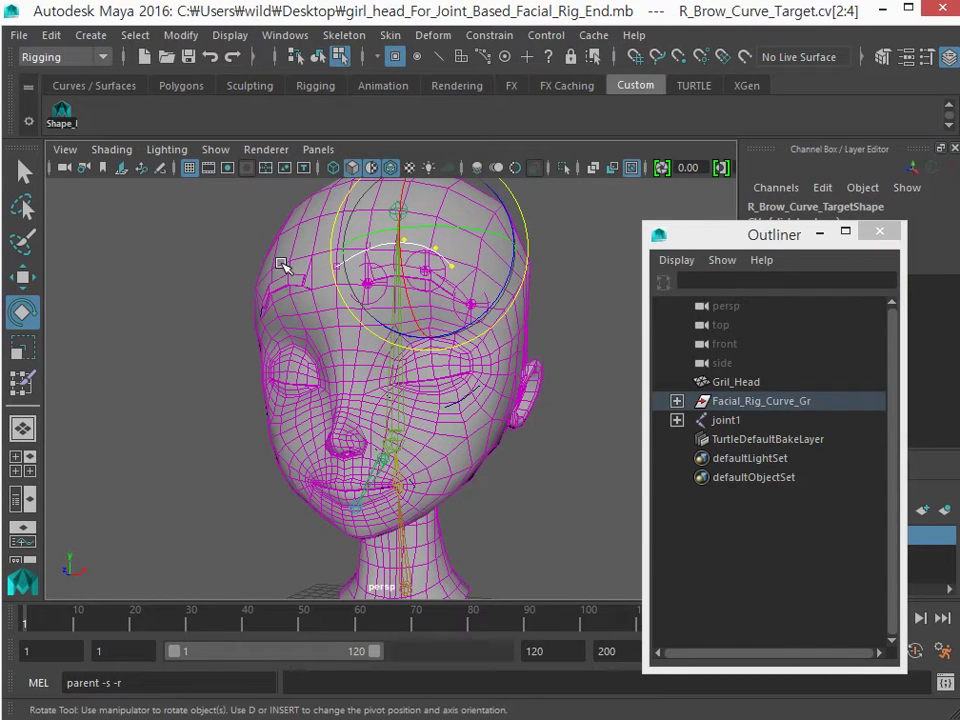
key("w")
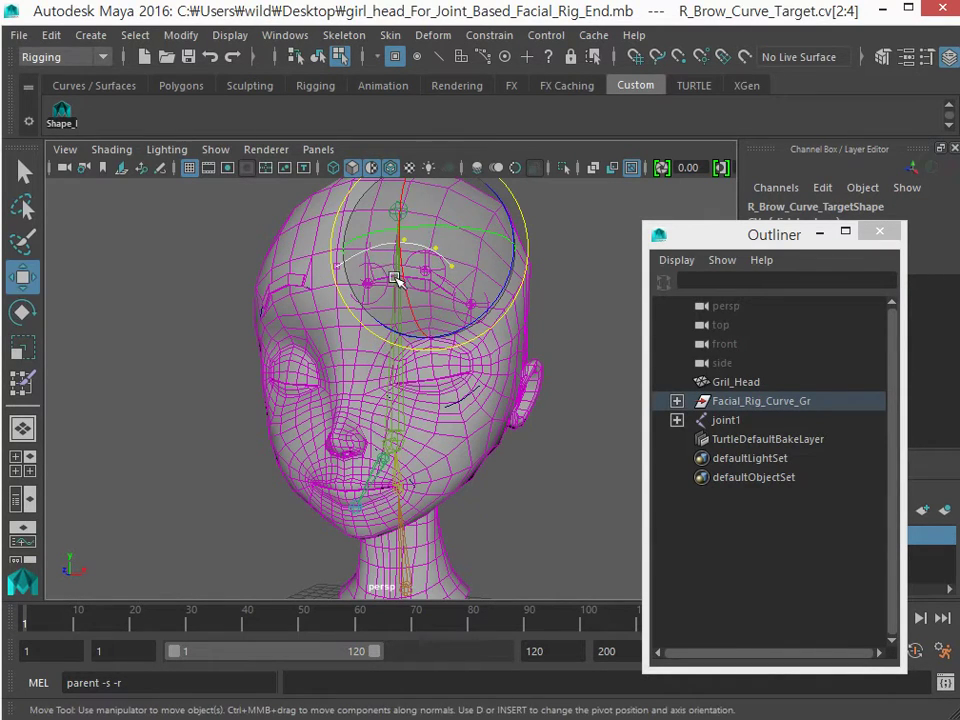
key("F8")
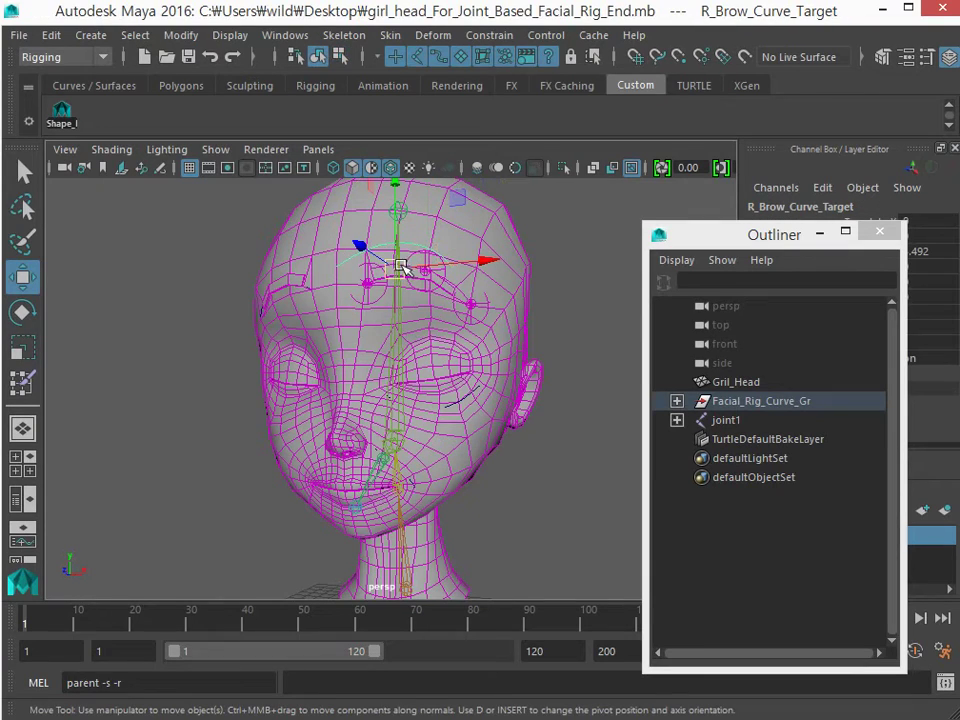
key("ctrl+d")
left_click_drag(482, 263, 638, 274)
Reshape the duplicated brow curve by lowering its first two control vertices (cv[0] and cv[1]), and select L_Brow_joint3.
left_click(527, 189)
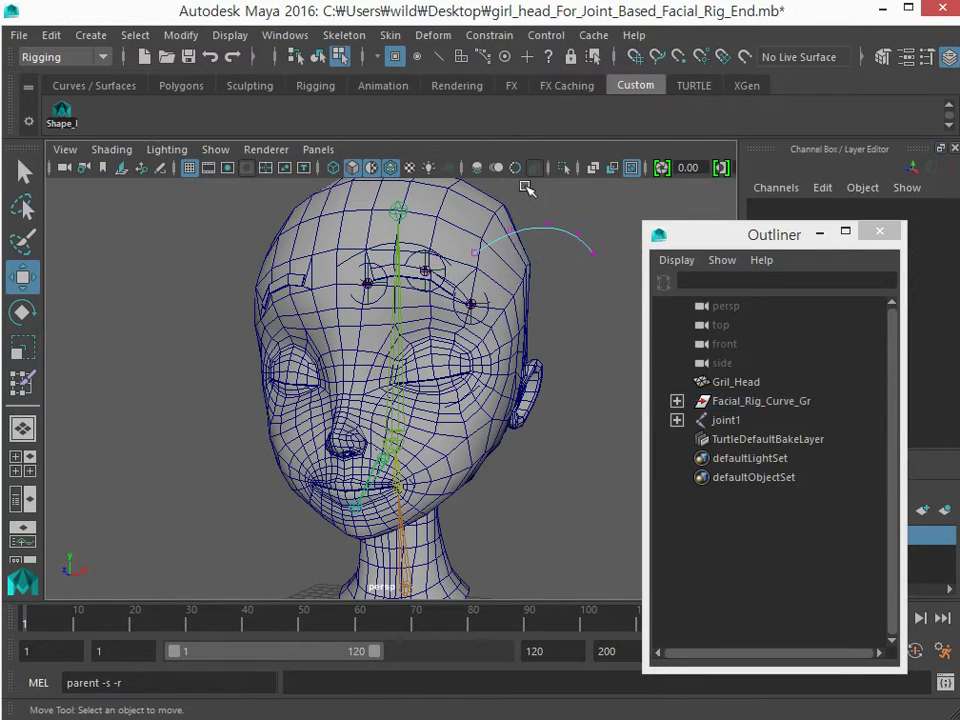
left_click(482, 262)
key("F8")
left_click(508, 257)
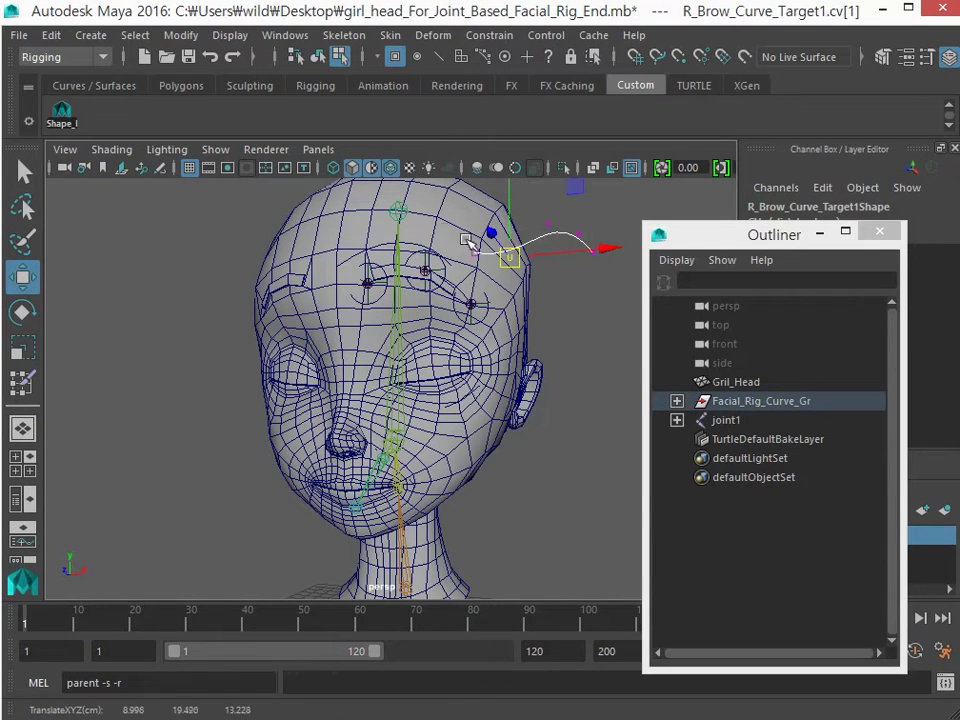
left_click(473, 252)
left_click_drag(474, 261, 483, 300)
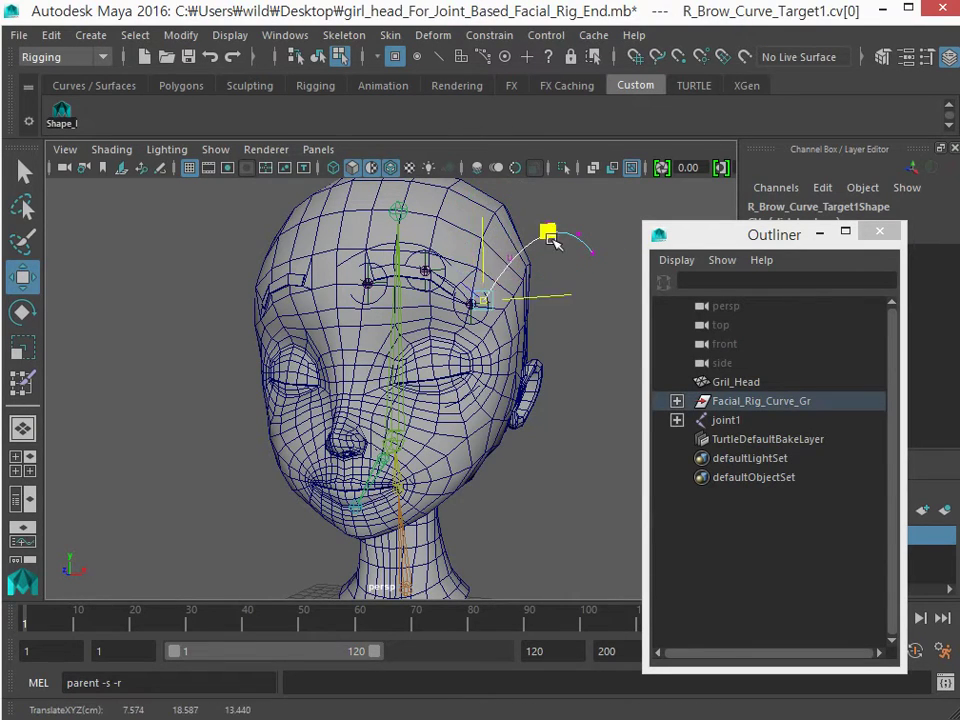
mouse_move(553, 242)
left_mouse_down()
mouse_move(557, 254)
mouse_move(548, 236)
left_mouse_up()
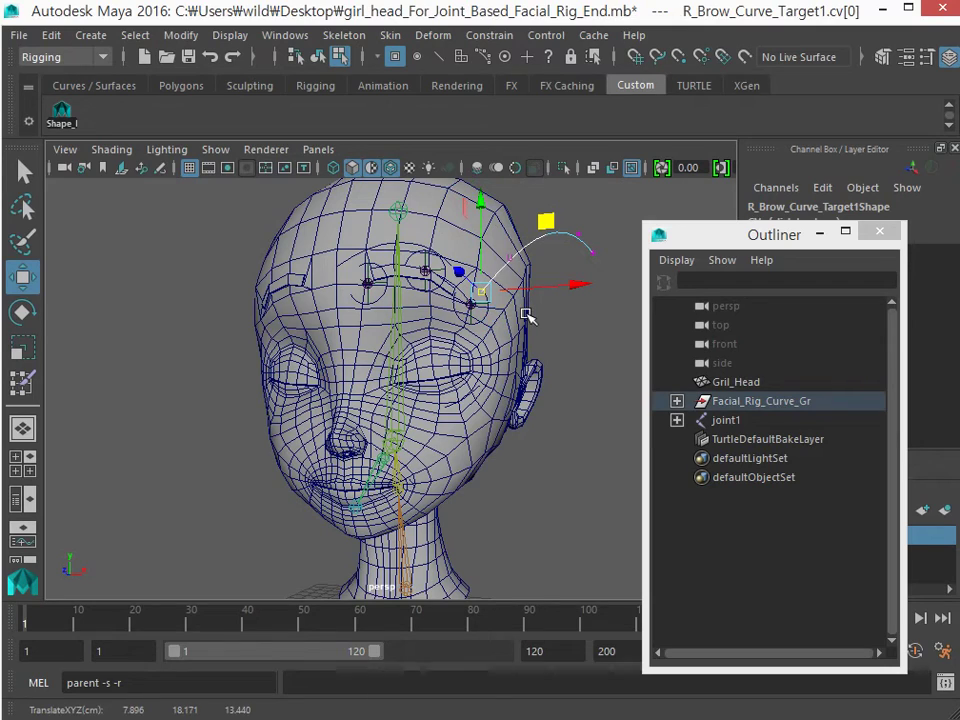
key("F8")
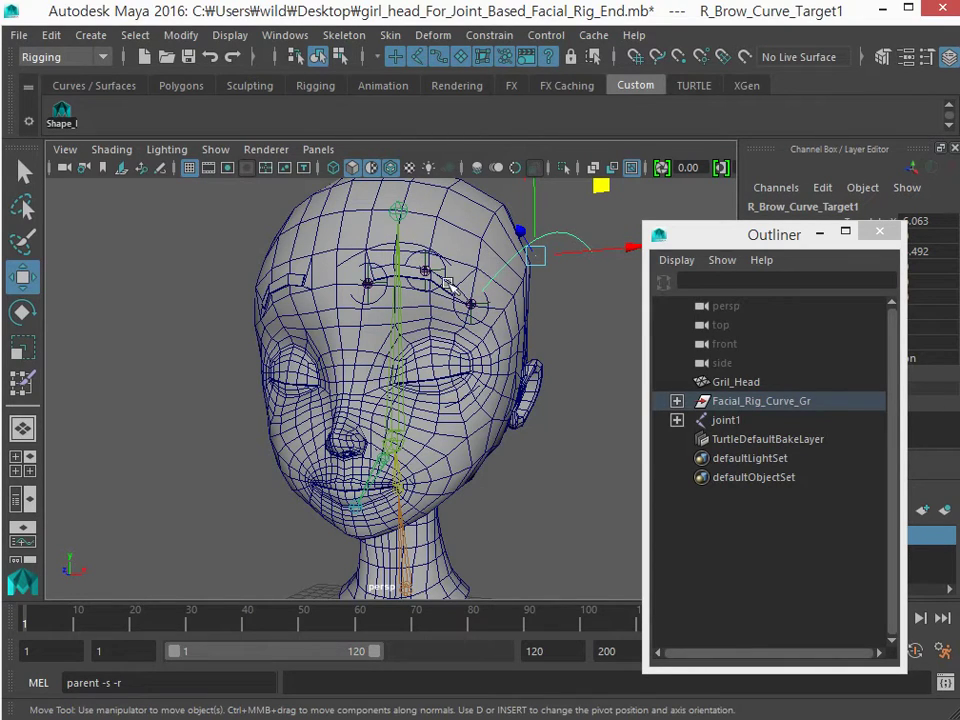
left_click(465, 318)
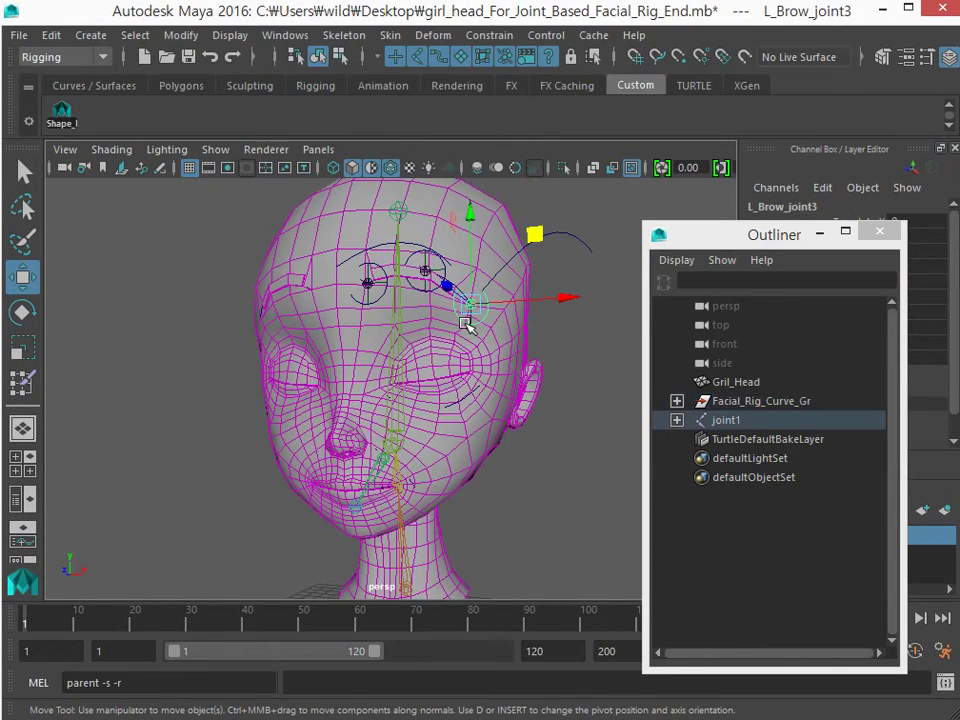